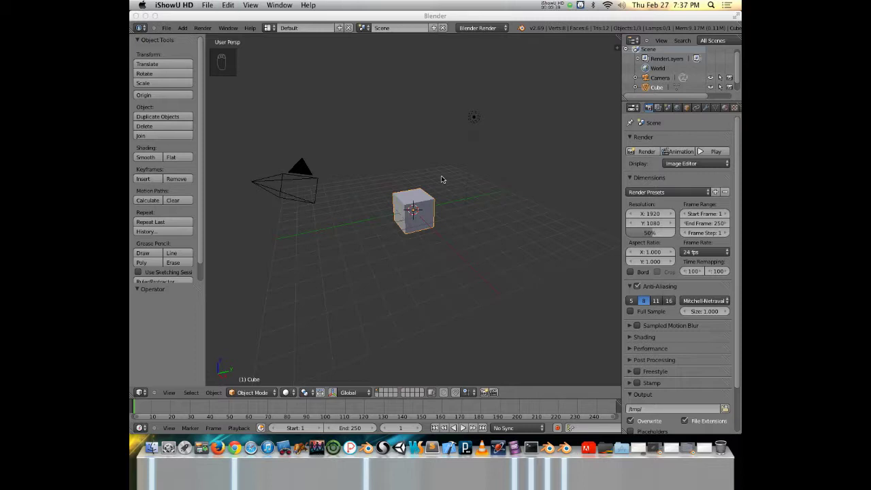
# Select the scene's default lamp, camera and cube in turn to examine the objects it contains
pyautogui.click(433, 247)
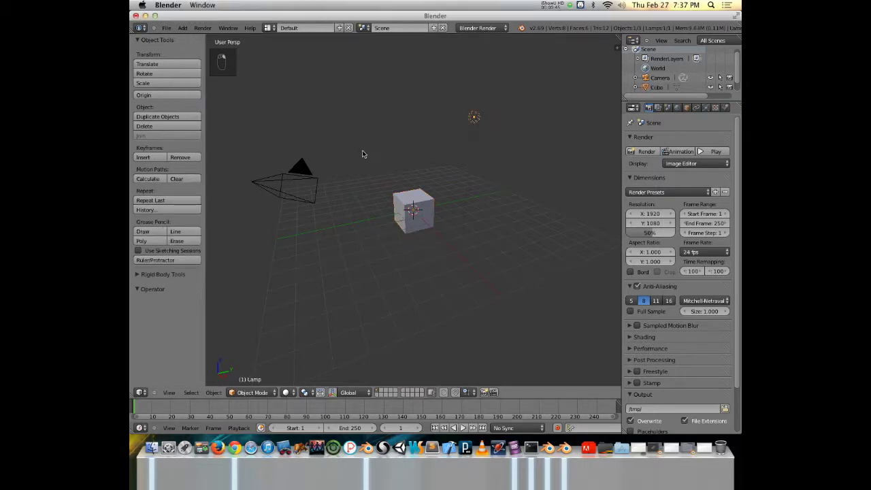
pyautogui.rightClick(292, 183)
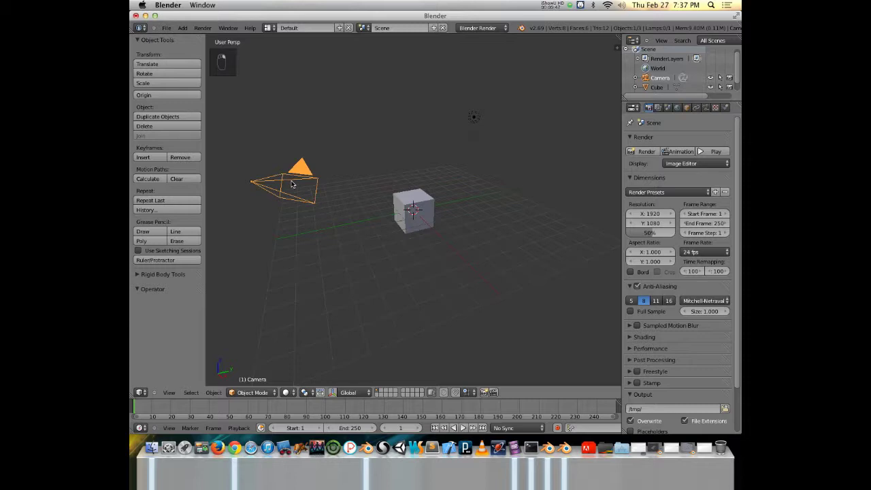
pyautogui.rightClick(413, 214)
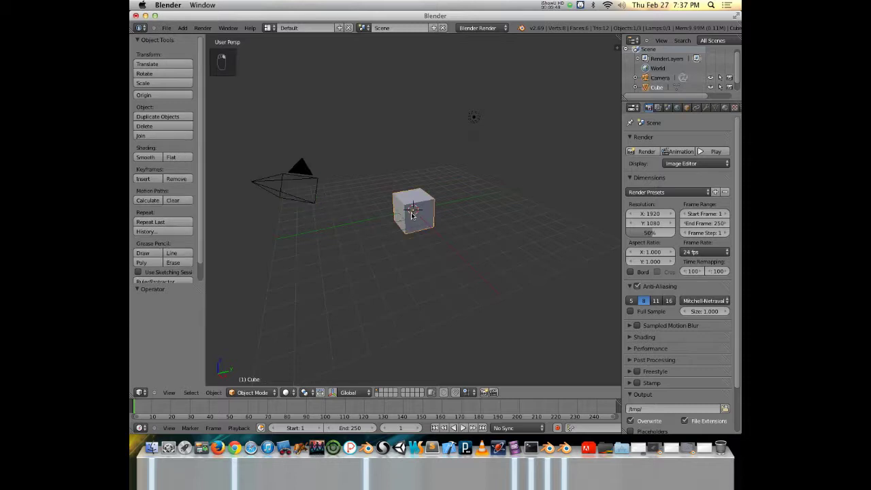
pyautogui.moveTo(414, 184); pyautogui.dragTo(498, 203, button='middle')
pyautogui.rightClick(415, 202)
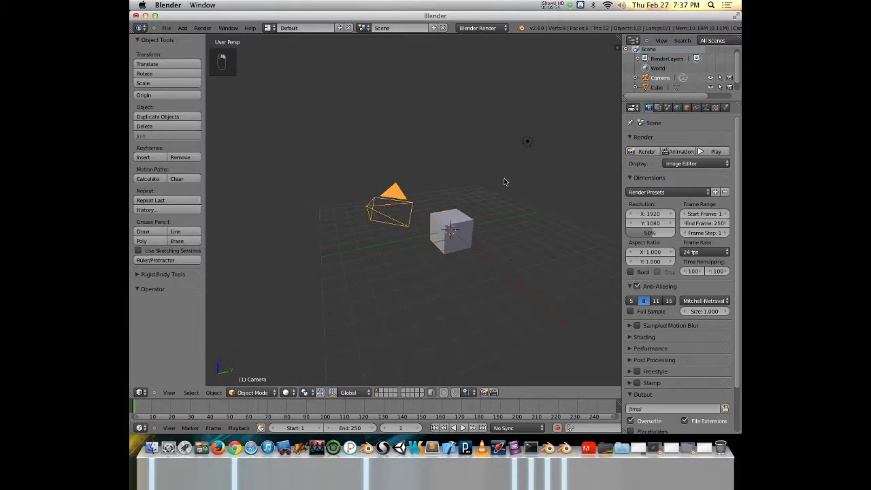
pyautogui.rightClick(528, 143)
pyautogui.moveTo(511, 157); pyautogui.dragTo(509, 179, button='middle')
# Select the camera and view the scene through it, with the camera frame enlarged
pyautogui.rightClick(399, 241)
pyautogui.moveTo(401, 246); pyautogui.dragTo(418, 240, button='middle')
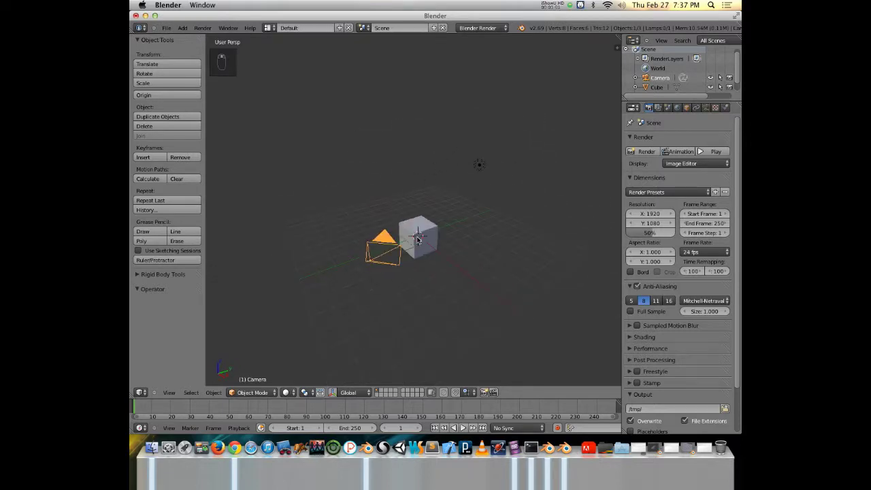
pyautogui.press('KP_0')
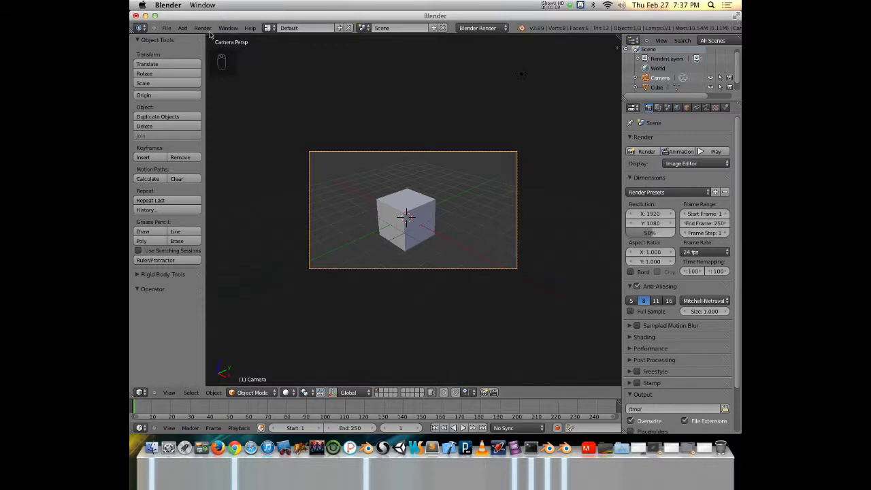
pyautogui.scroll(3, 391, 197)
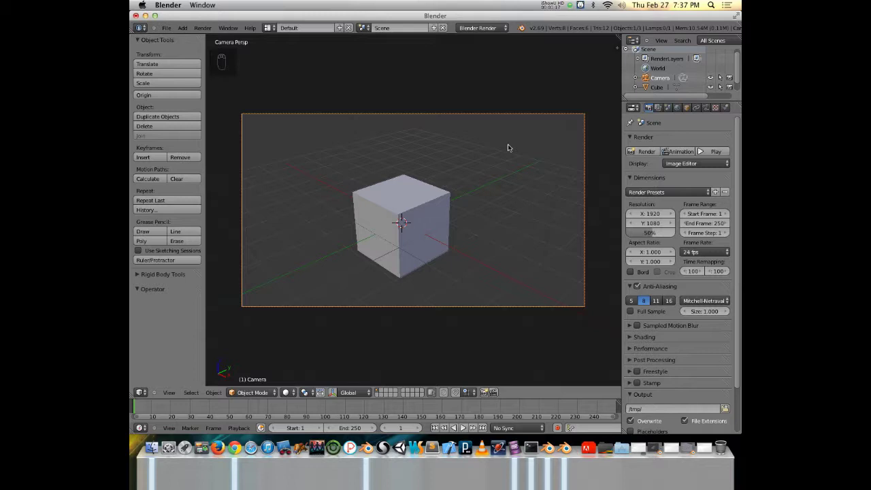
# Look through the image and animation render commands and the property categories, ending on the scene's render settings
pyautogui.click(206, 28)
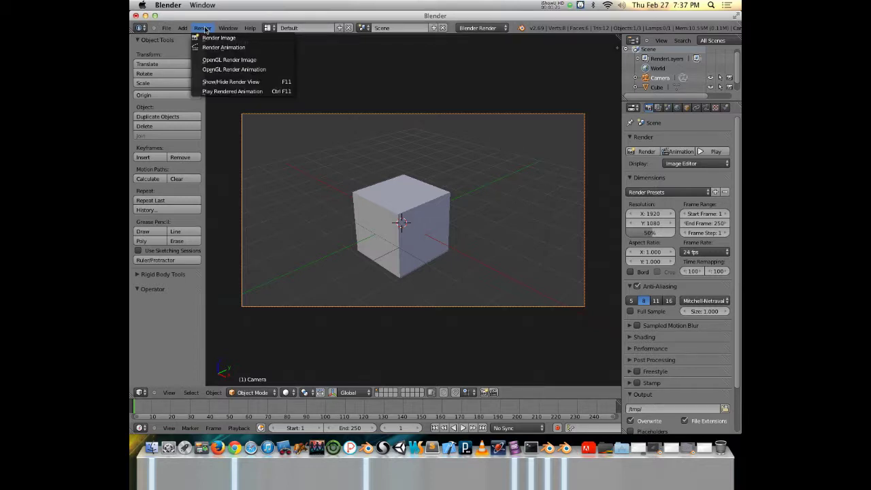
pyautogui.click(206, 37)
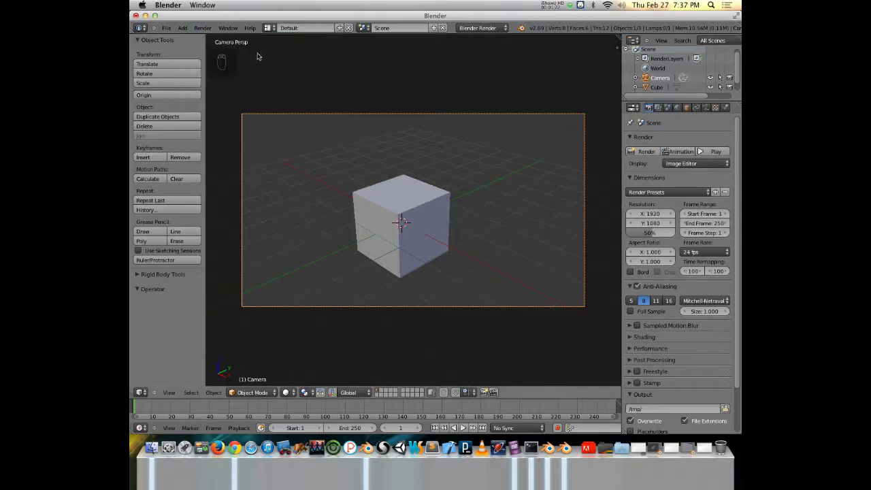
pyautogui.click(203, 30)
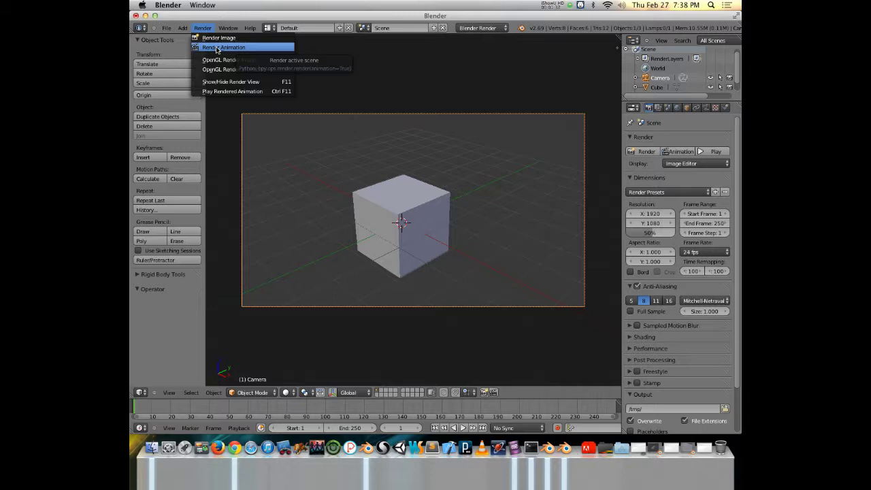
pyautogui.click(657, 108)
pyautogui.click(715, 107)
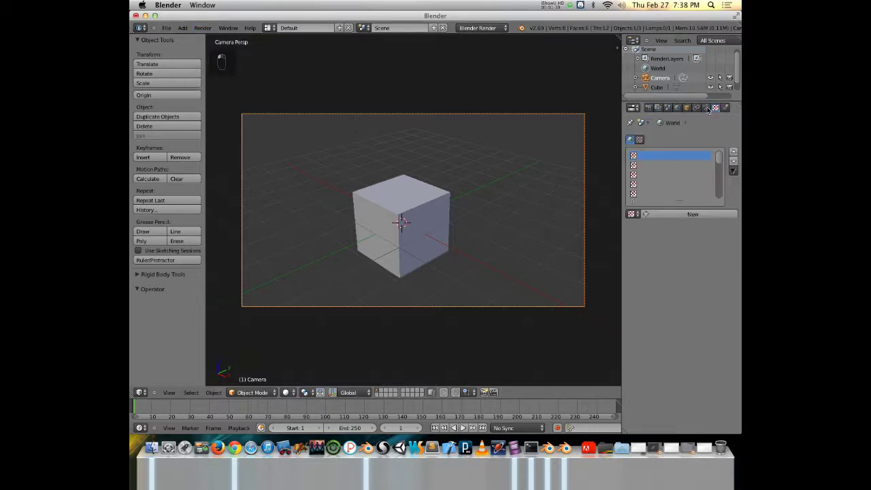
pyautogui.click(649, 109)
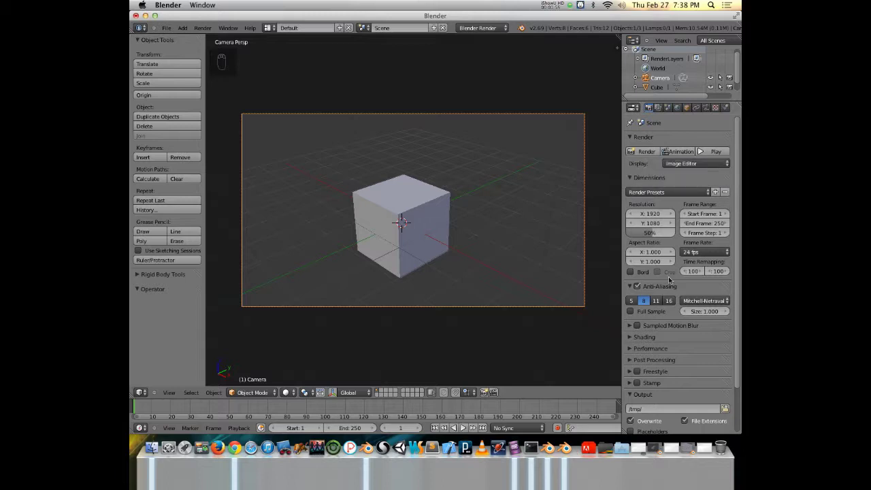
# Render a still image of the cube with Blender Render and close the result to return to the camera view
pyautogui.click(644, 152)
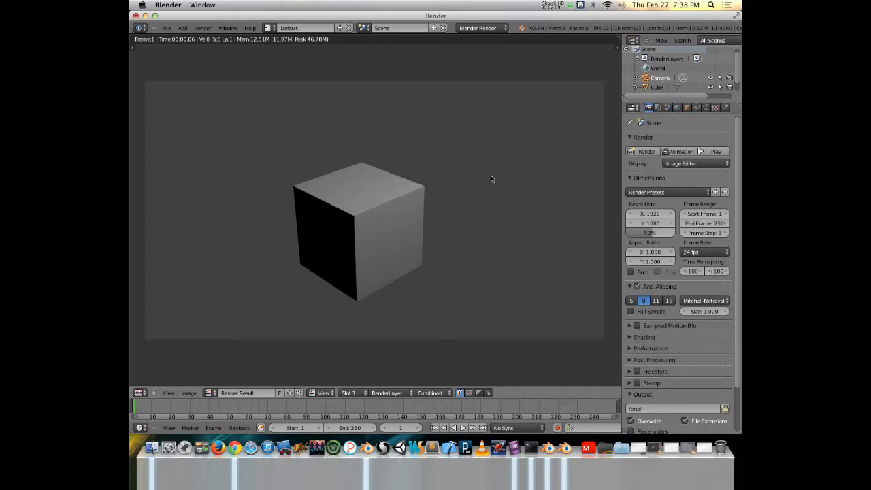
pyautogui.press('Escape')
pyautogui.scroll(-3, 519, 218)
pyautogui.scroll(4, 520, 218)
pyautogui.scroll(-3, 519, 218)
pyautogui.scroll(2, 518, 219)
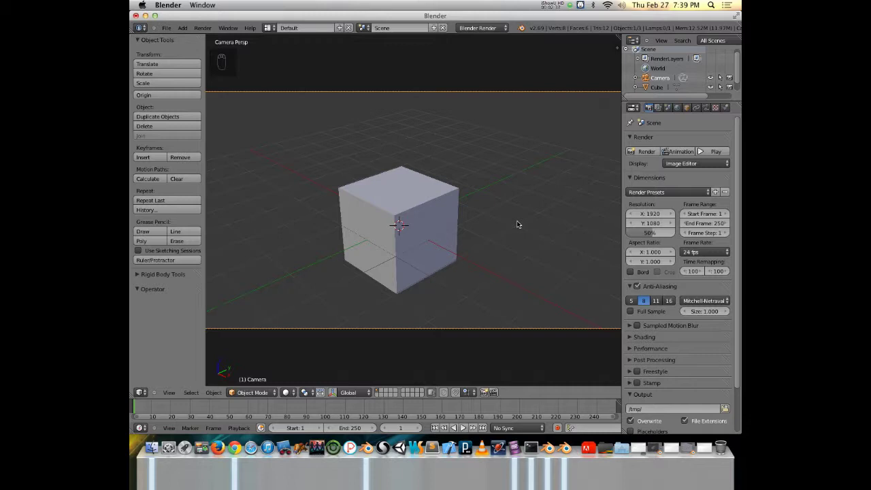
# Switch the render engine to Cycles Render and render a still image of the cube
pyautogui.click(472, 30)
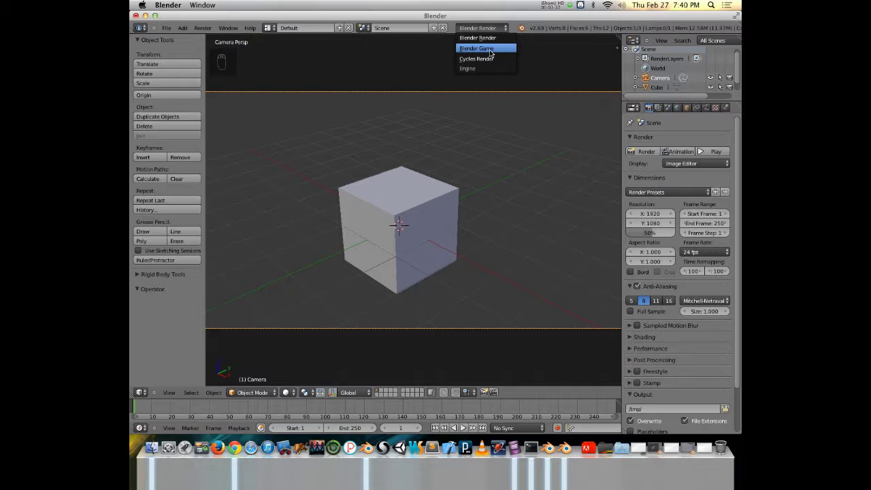
pyautogui.click(491, 37)
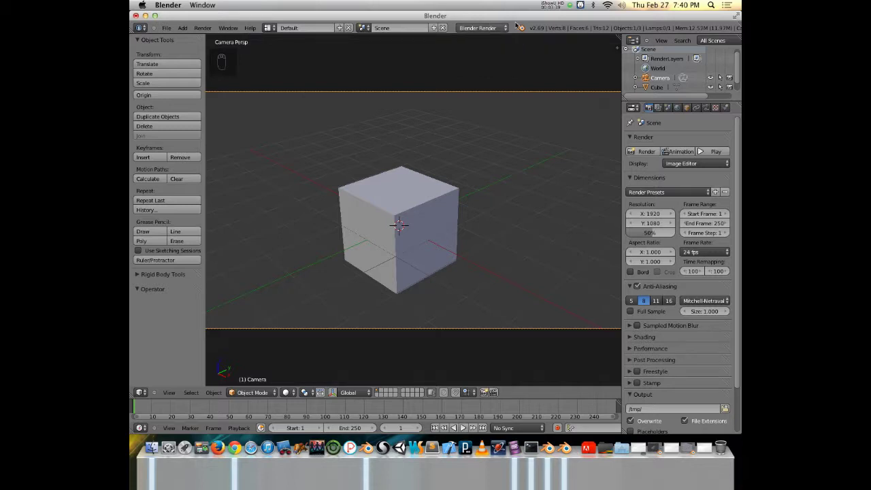
pyautogui.click(492, 29)
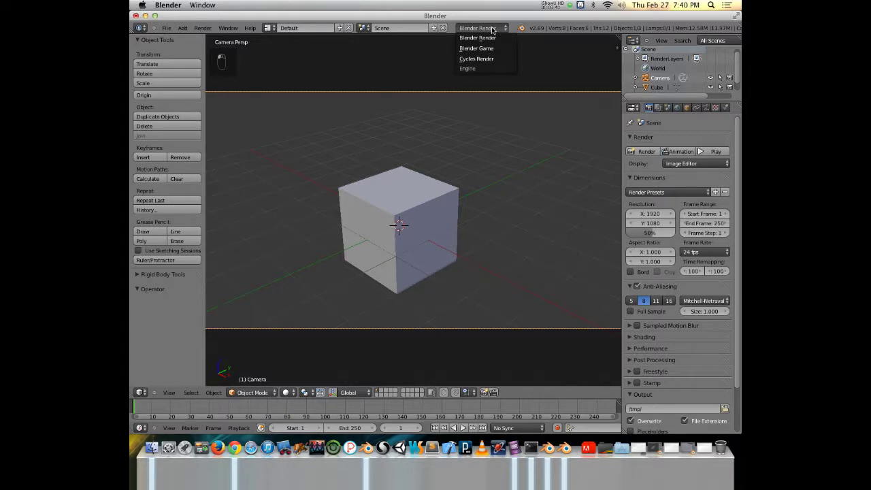
pyautogui.click(491, 29)
pyautogui.click(482, 58)
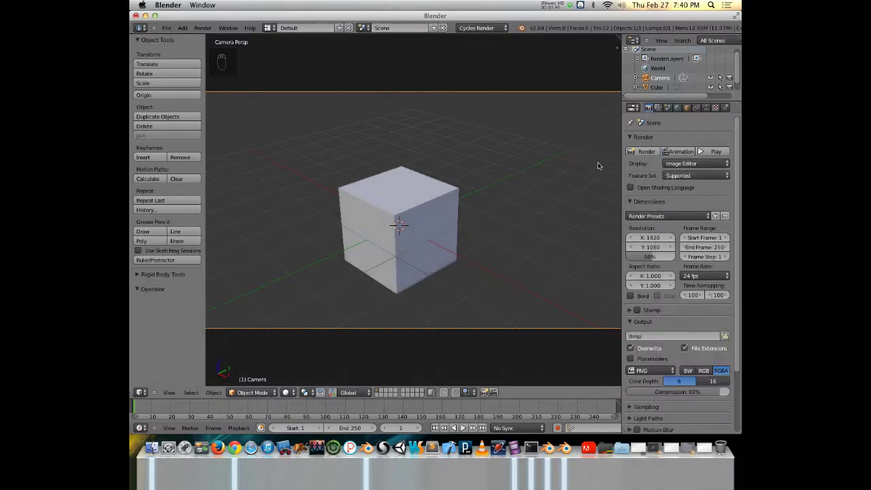
pyautogui.click(645, 151)
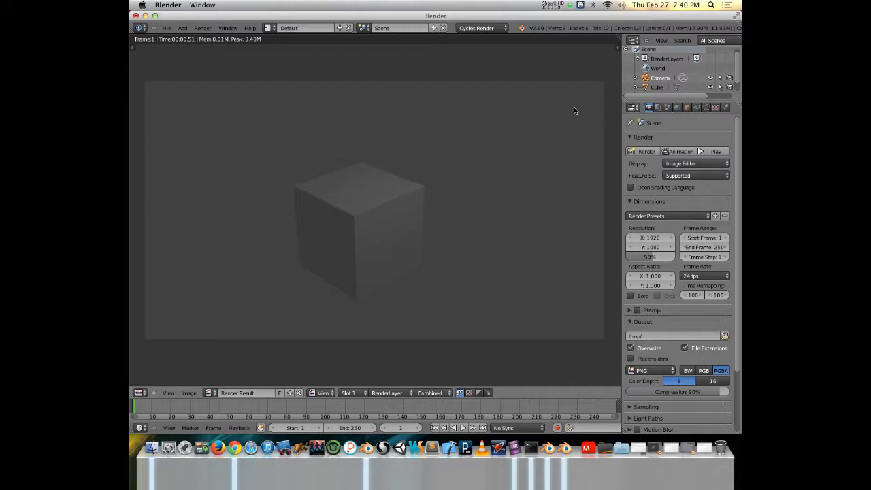
# Examine the Cycles render settings, including the expanded Light Paths options, and close the render result
pyautogui.scroll(-4, 719, 251)
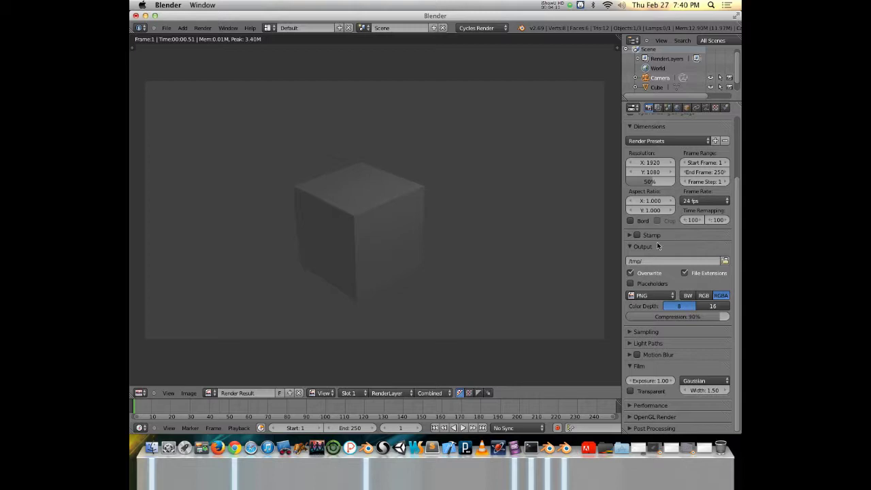
pyautogui.click(650, 343)
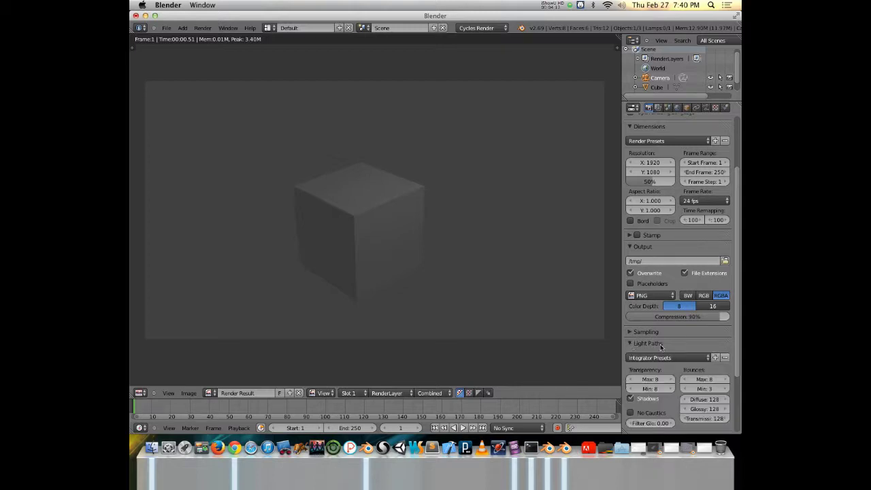
pyautogui.scroll(-3, 681, 354)
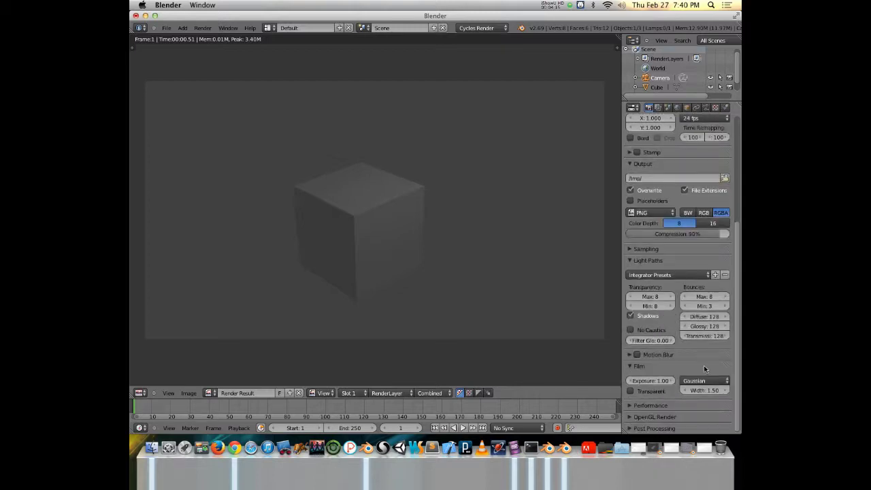
pyautogui.scroll(4, 689, 270)
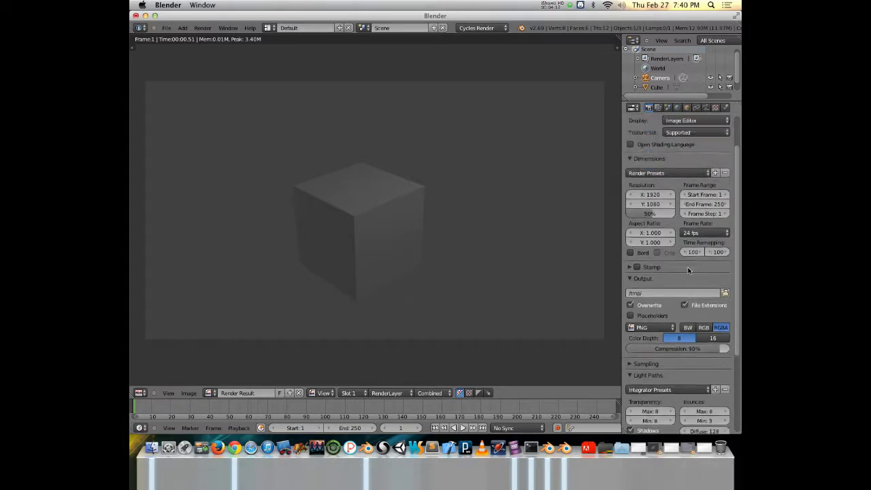
pyautogui.scroll(2, 689, 270)
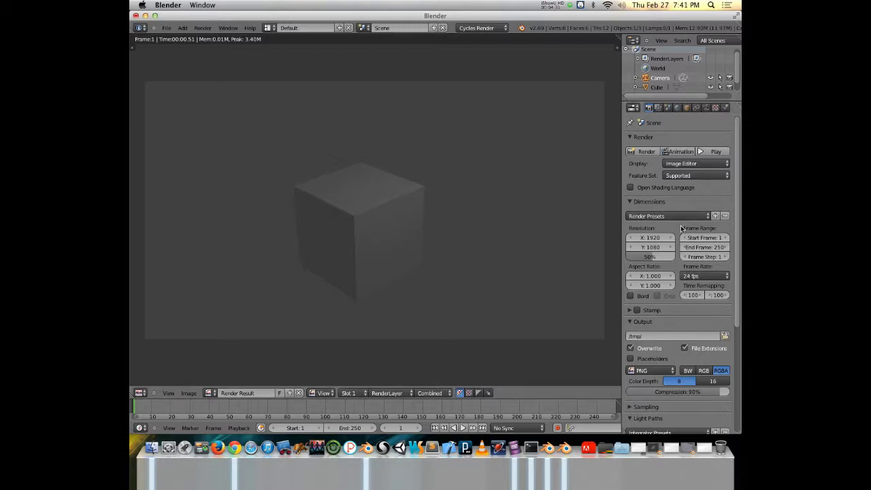
pyautogui.scroll(-6, 683, 226)
pyautogui.scroll(6, 681, 228)
pyautogui.scroll(-2, 643, 156)
pyautogui.press('Escape')
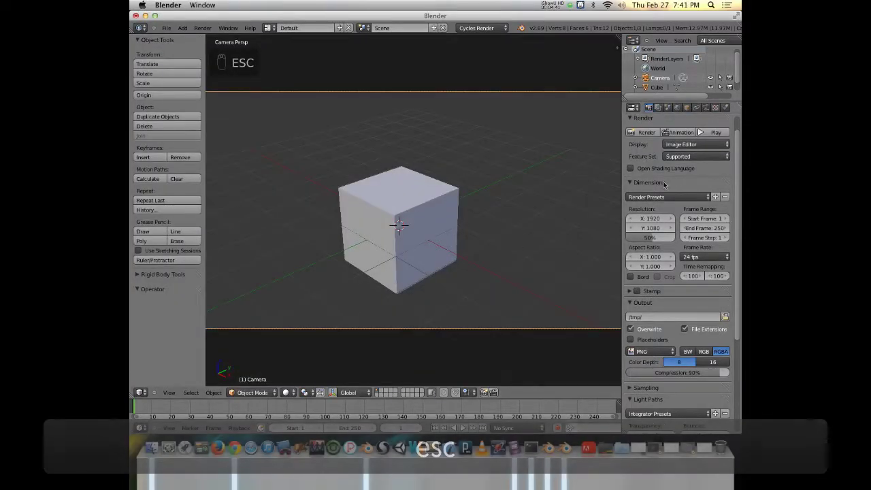
# Examine the available render presets for the output dimensions without applying one
pyautogui.scroll(-3, 667, 184)
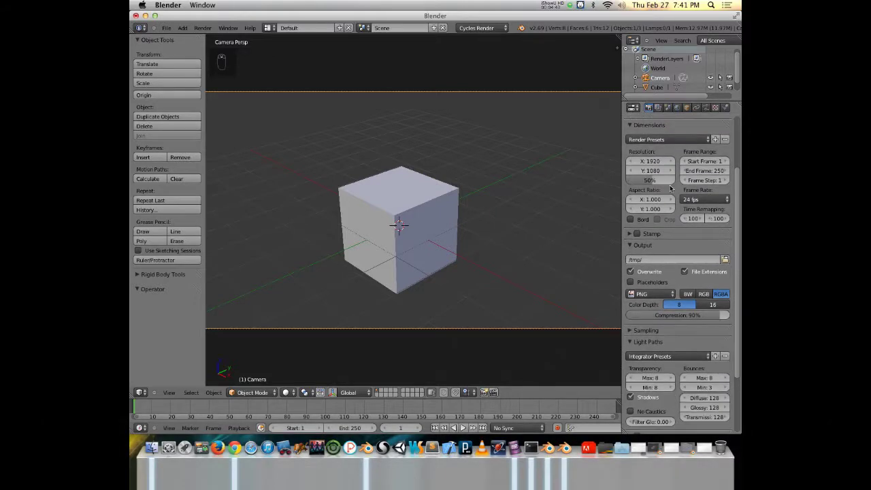
pyautogui.click(684, 139)
pyautogui.click(684, 135)
pyautogui.click(684, 135)
pyautogui.click(686, 135)
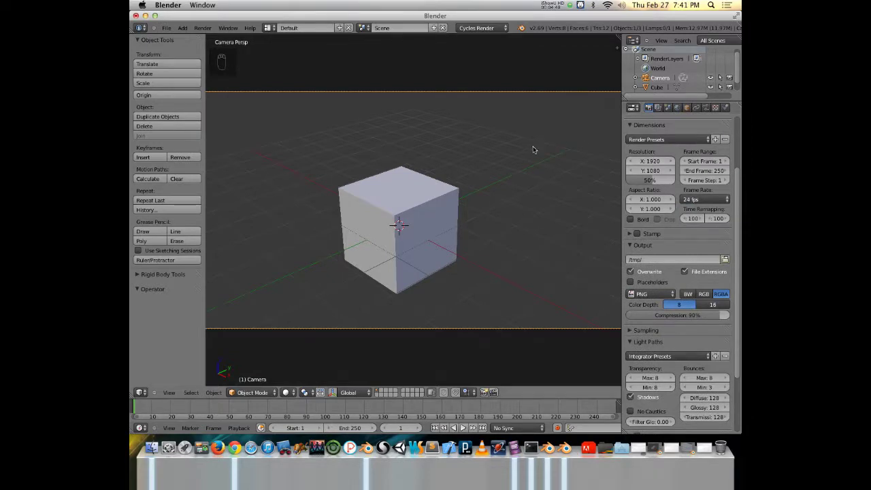
pyautogui.scroll(-1, 534, 150)
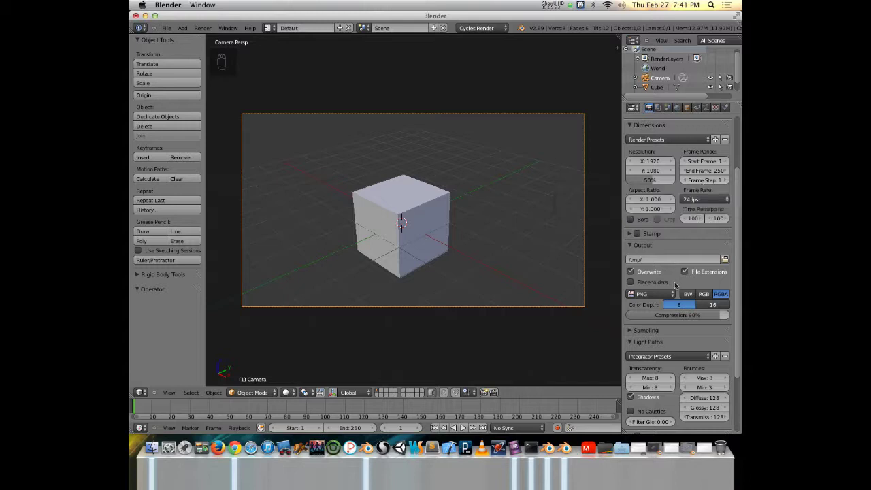
# Check the frame rate choices, and turn border rendering on and back off
pyautogui.click(706, 199)
pyautogui.click(630, 220)
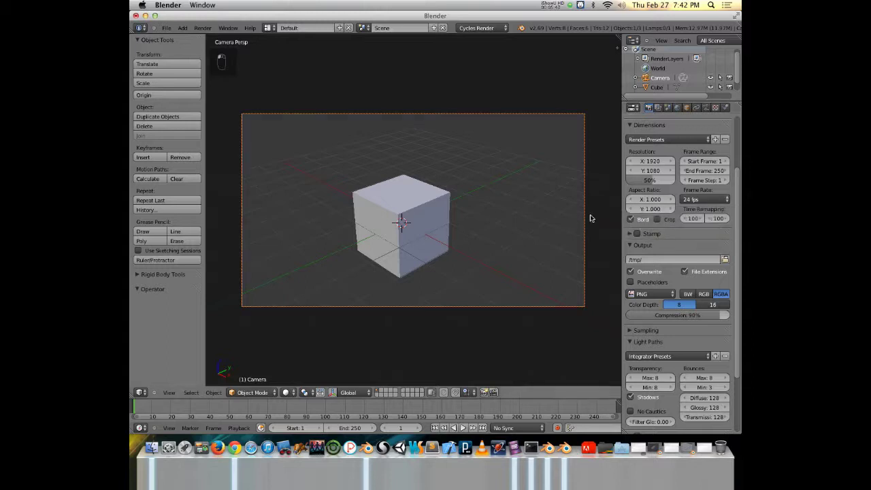
pyautogui.click(631, 220)
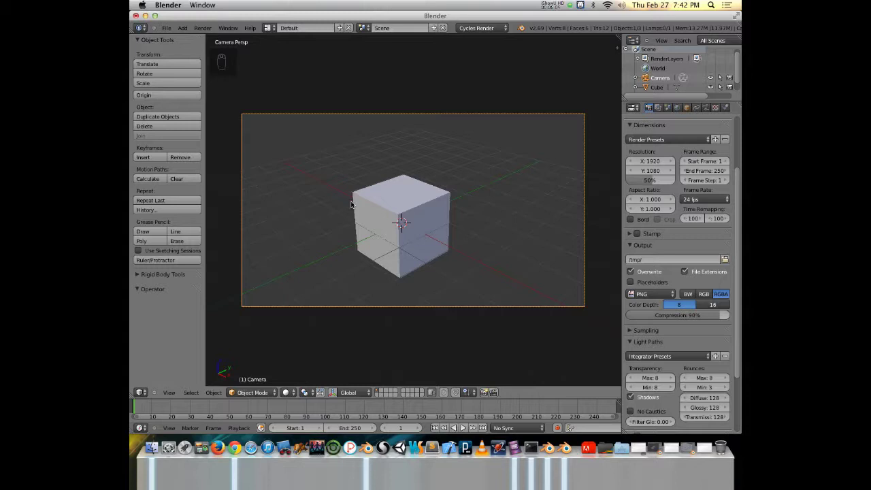
# Review the render output settings and browse the /tmp/ output folder, leaving the file browser without accepting a path
pyautogui.scroll(-1, 659, 216)
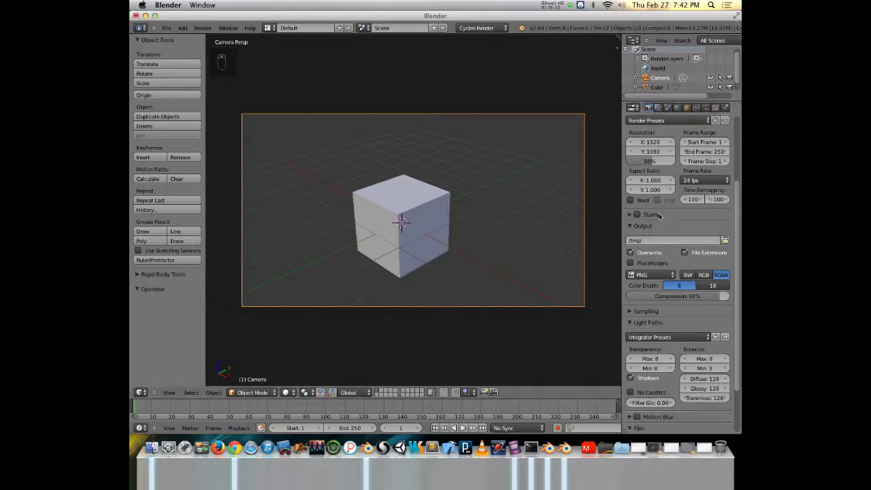
pyautogui.scroll(-2, 659, 216)
pyautogui.scroll(2, 650, 215)
pyautogui.scroll(-2, 648, 221)
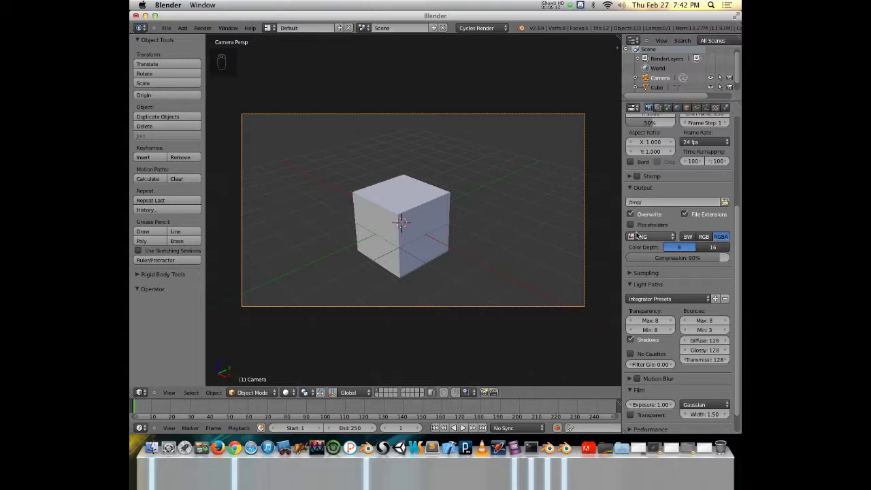
pyautogui.click(725, 202)
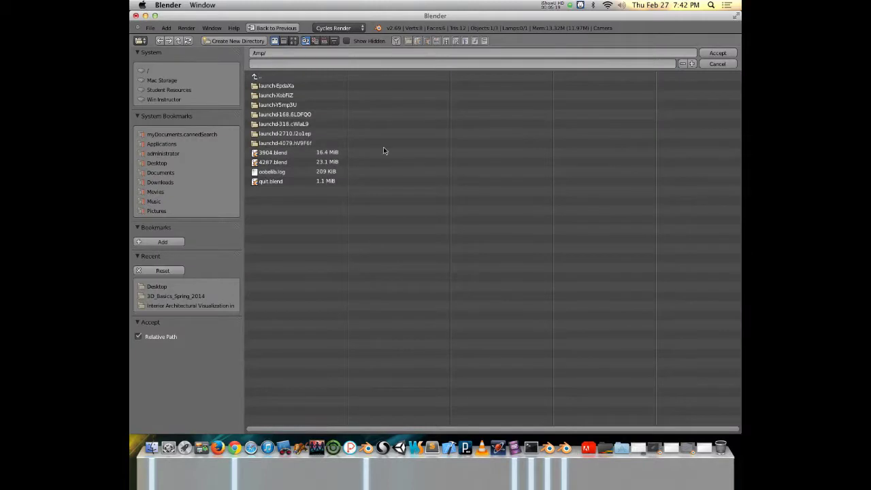
pyautogui.click(717, 63)
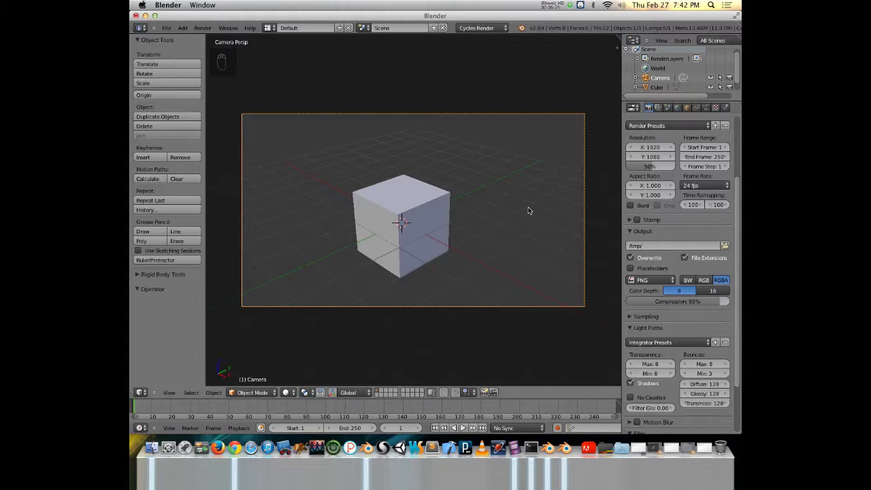
pyautogui.scroll(4, 645, 172)
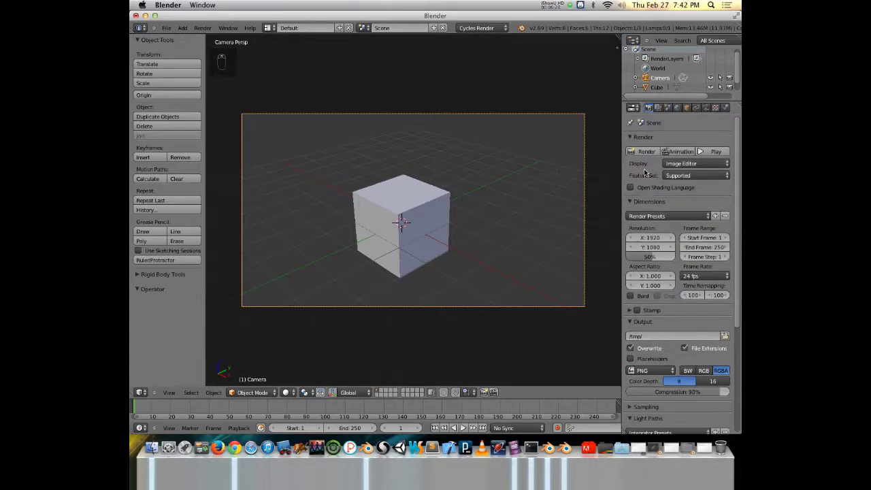
# Render a still image with Cycles and start saving the render result as an image file
pyautogui.click(645, 151)
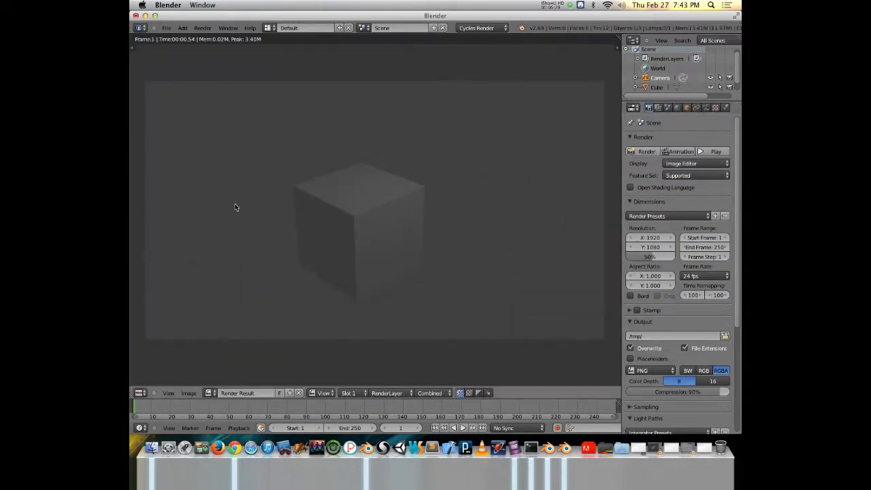
pyautogui.click(189, 393)
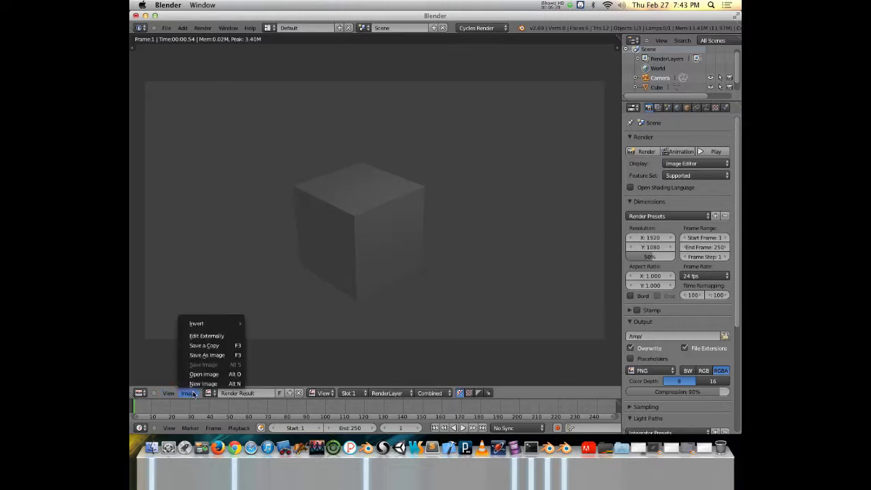
pyautogui.click(216, 355)
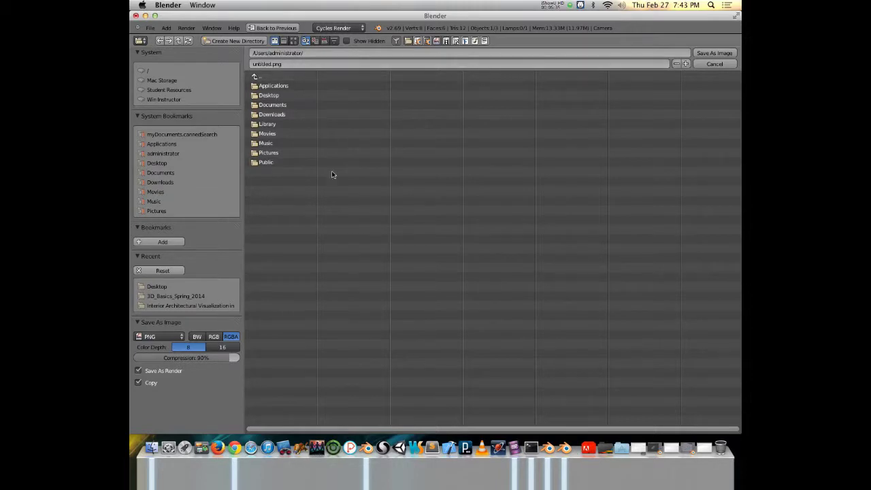
# Try 100% PNG compression and the RGB and RGBA color modes for the saved image, and leave without saving
pyautogui.click(159, 336)
pyautogui.moveTo(234, 357); pyautogui.dragTo(245, 357)
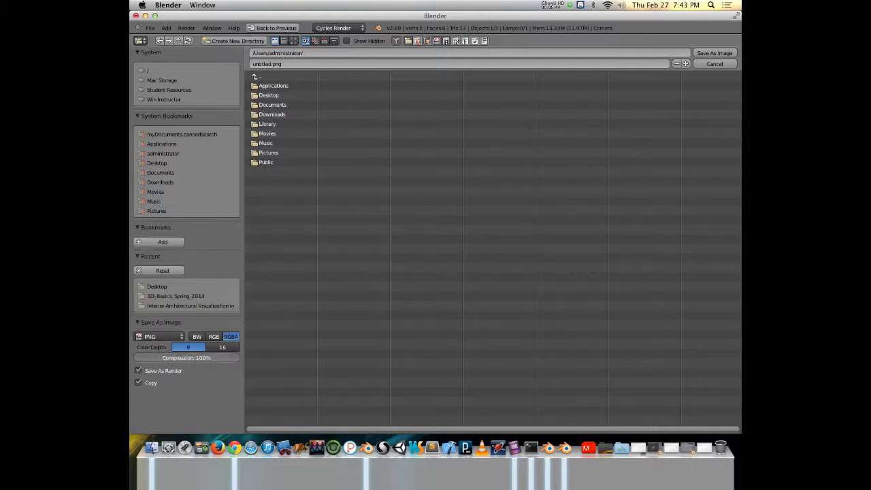
pyautogui.click(215, 337)
pyautogui.click(231, 336)
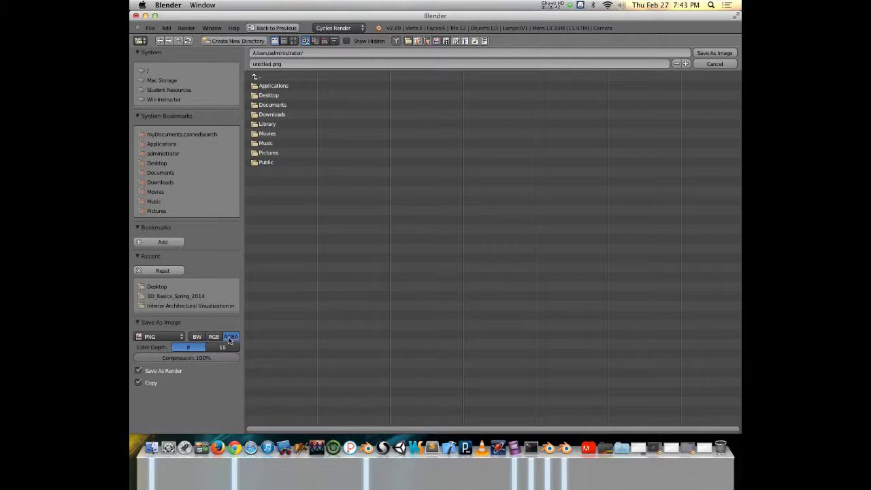
pyautogui.click(722, 64)
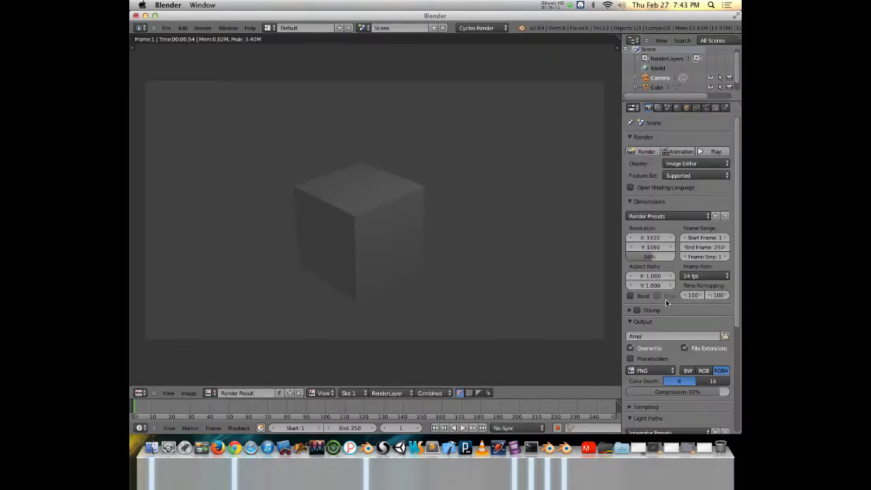
# Examine the image and movie file formats available for the render output without changing the format
pyautogui.scroll(-2, 669, 302)
pyautogui.scroll(-2, 669, 301)
pyautogui.click(650, 236)
pyautogui.click(650, 236)
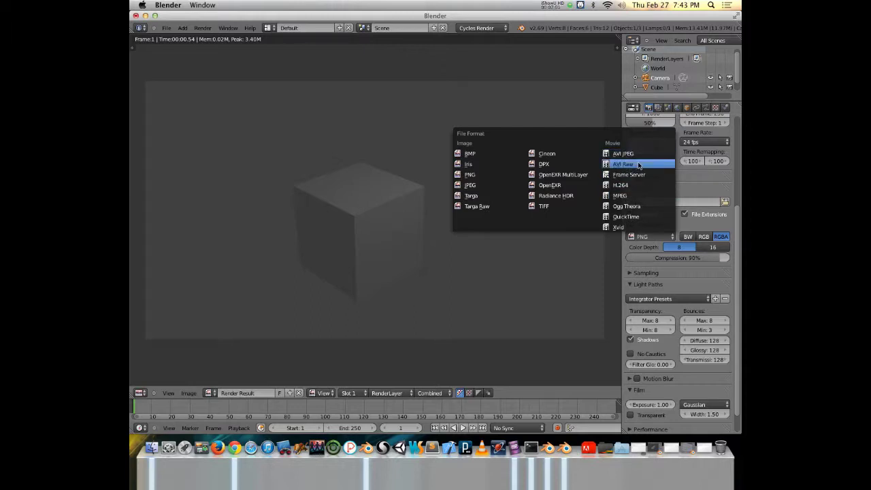
pyautogui.click(699, 225)
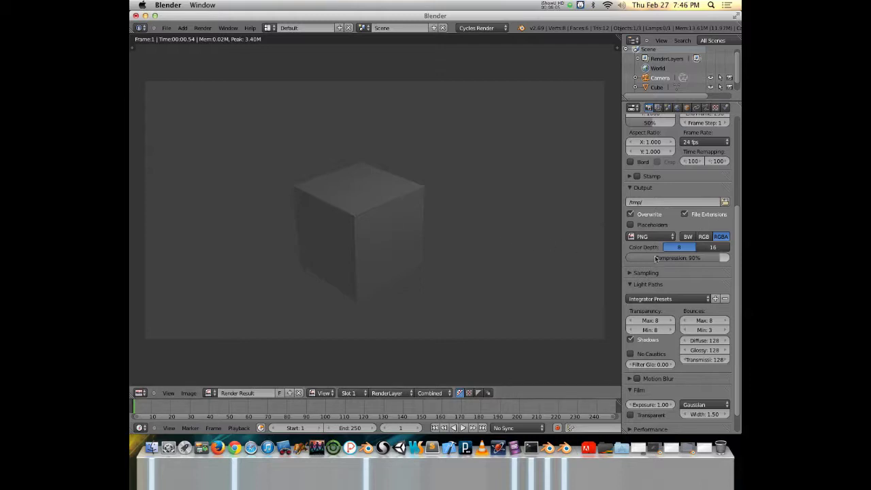
# Collapse the Light Paths settings, close the render result and expand the Sampling settings
pyautogui.scroll(-2, 676, 235)
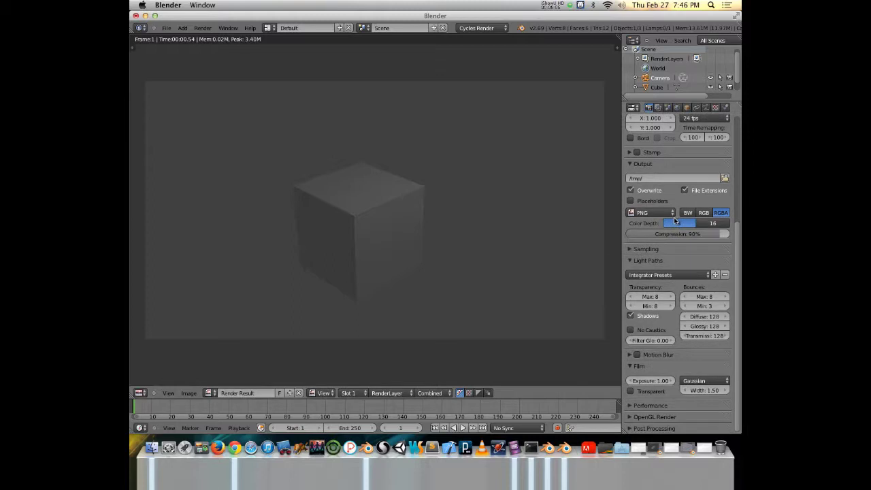
pyautogui.click(631, 261)
pyautogui.press('Escape')
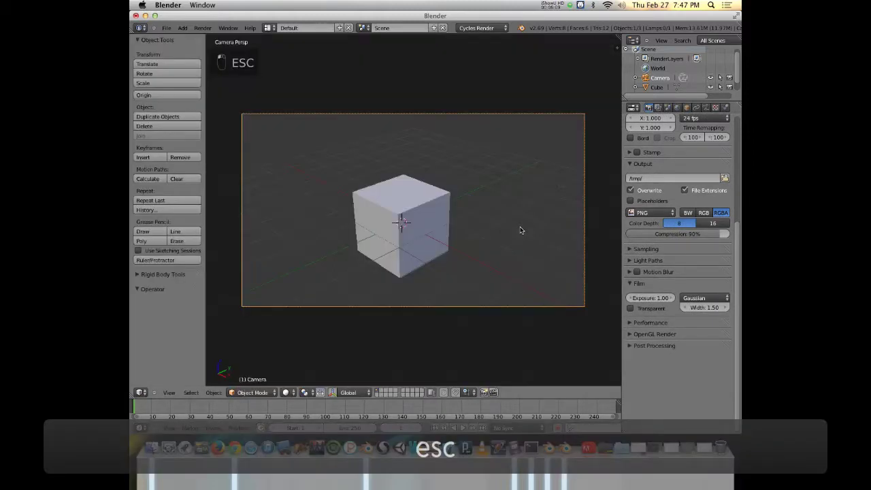
pyautogui.click(633, 250)
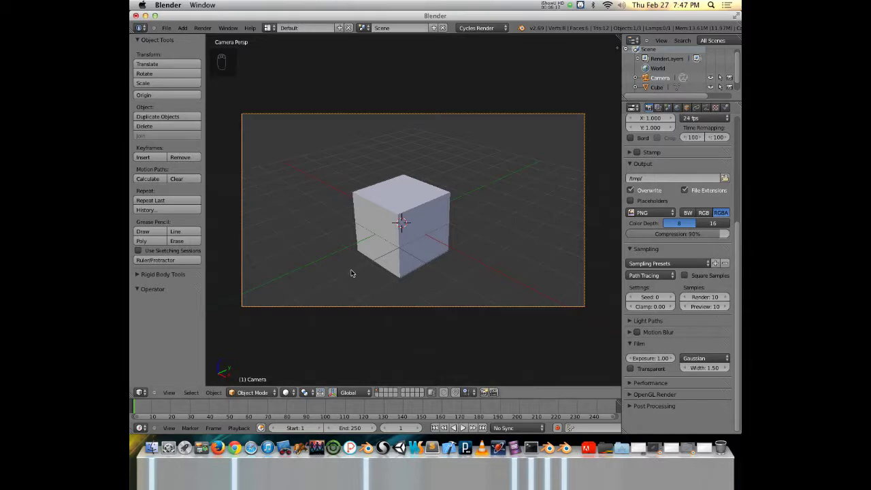
# Switch the viewport to Rendered shading, select the cube and inspect its live preview from several angles
pyautogui.click(288, 393)
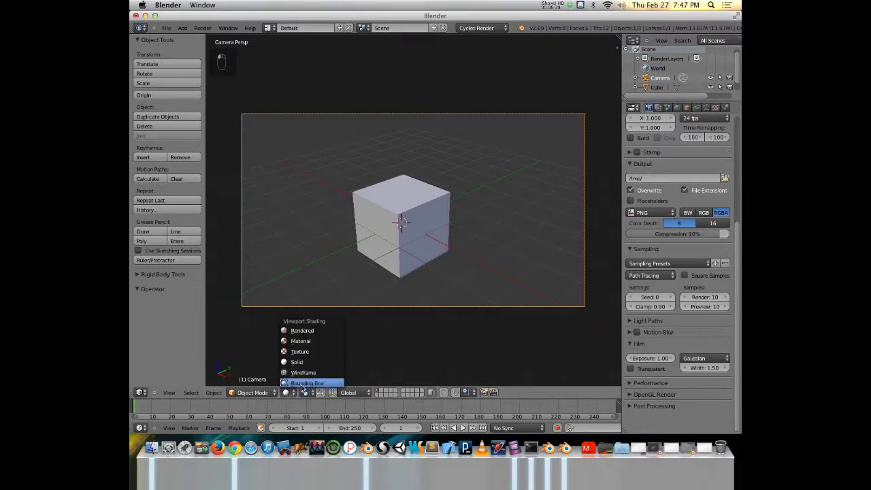
pyautogui.click(307, 331)
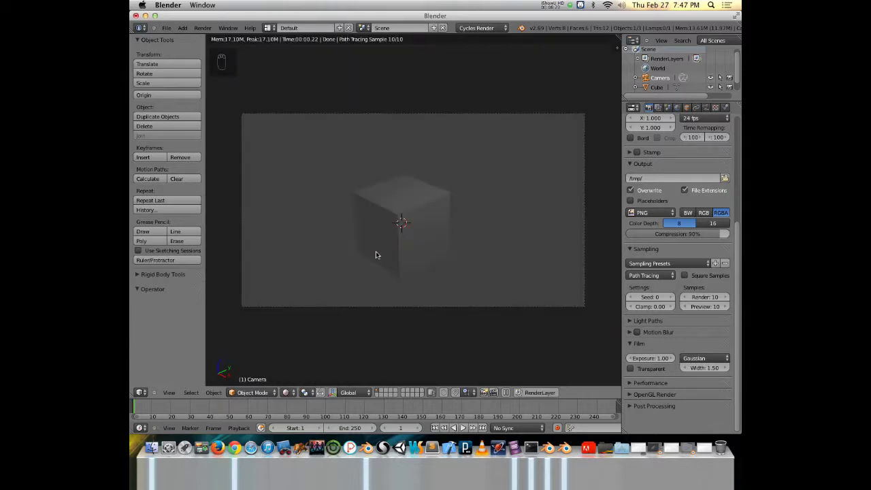
pyautogui.moveTo(376, 254); pyautogui.dragTo(402, 251, button='middle')
pyautogui.rightClick(356, 244)
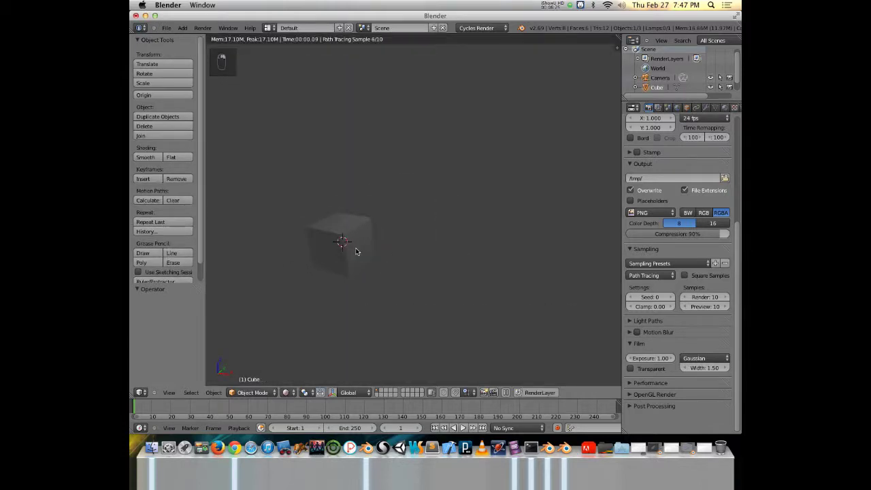
pyautogui.press('KP_1')
pyautogui.scroll(4, 469, 183)
pyautogui.moveTo(469, 183); pyautogui.dragTo(381, 212, button='middle')
pyautogui.moveTo(499, 211); pyautogui.dragTo(429, 313, button='middle')
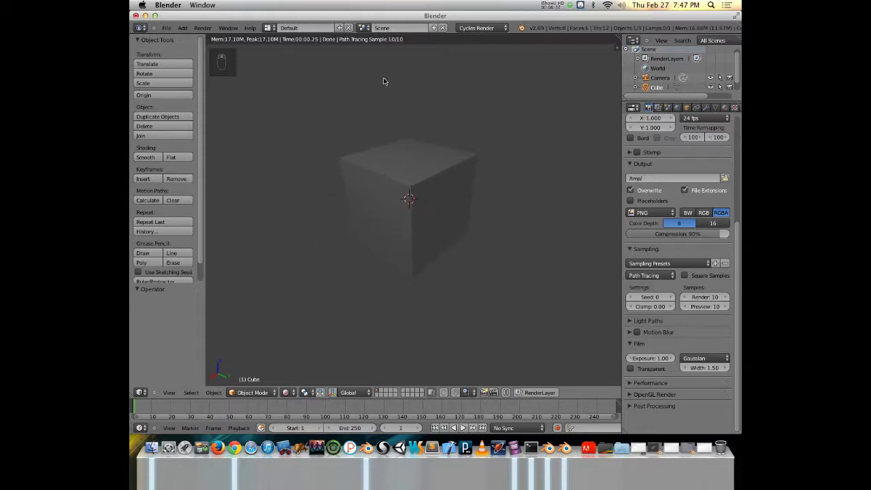
pyautogui.moveTo(413, 122); pyautogui.dragTo(371, 111, button='middle')
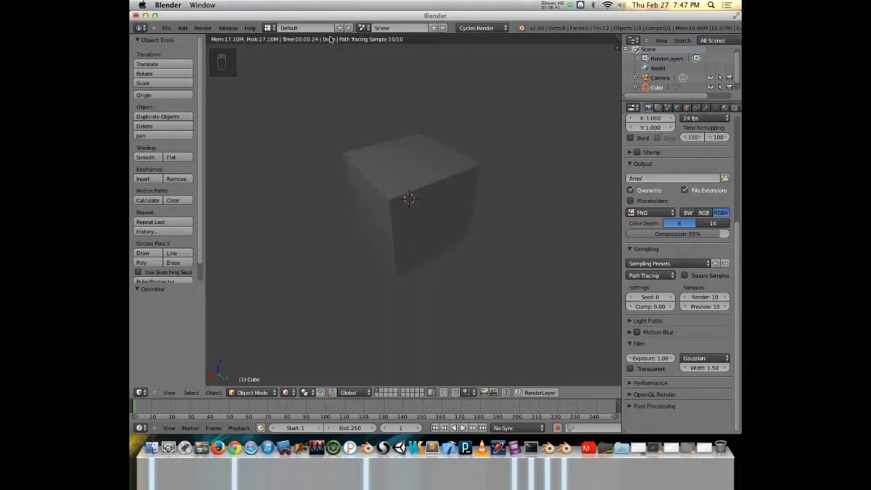
pyautogui.moveTo(404, 191); pyautogui.dragTo(420, 187, button='middle')
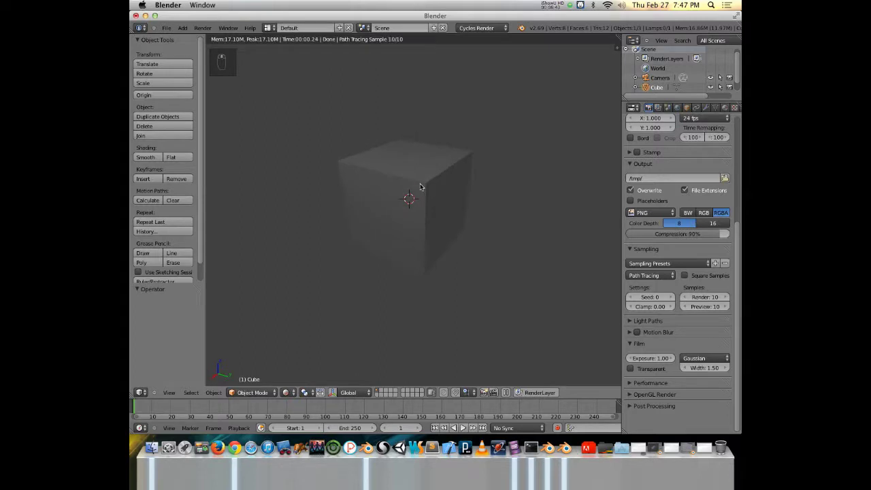
# Reset the 3D cursor to the origin, add a plane mesh there and scale it up into a large floor
pyautogui.hotkey('shift', 'c')
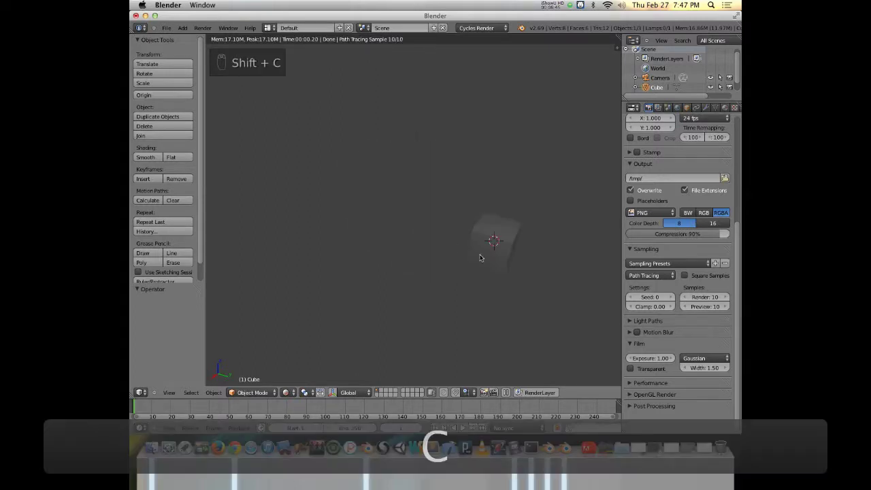
pyautogui.hotkey('shift', 'a')
pyautogui.moveTo(495, 256)
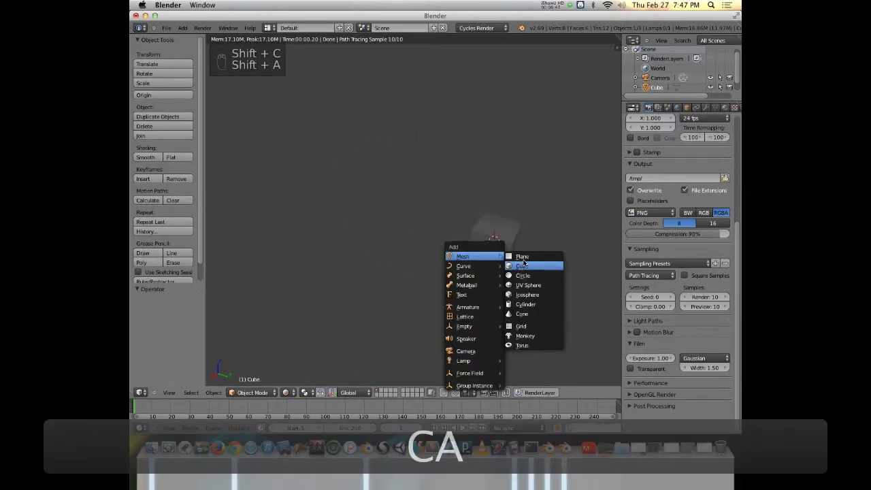
pyautogui.click(523, 257)
pyautogui.press('s')
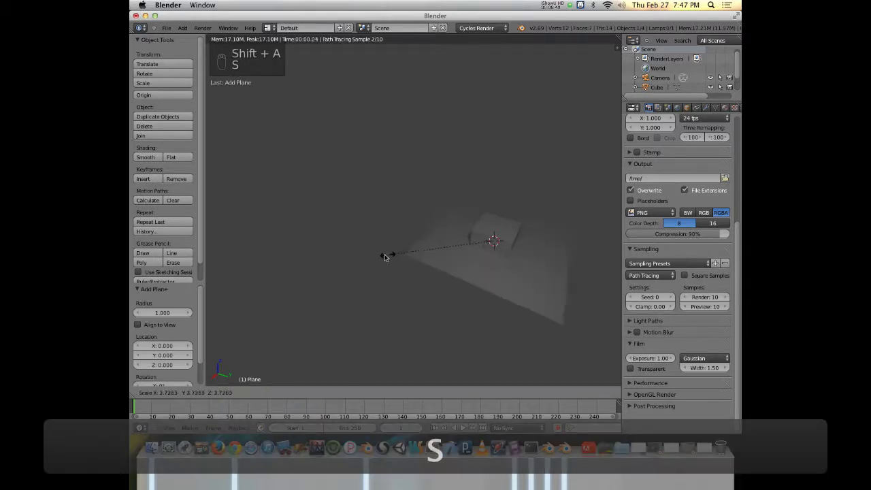
pyautogui.click(299, 267)
# Move the cube's geometry up 1 unit along Z in Edit Mode so it rests on the plane
pyautogui.press('Tab')
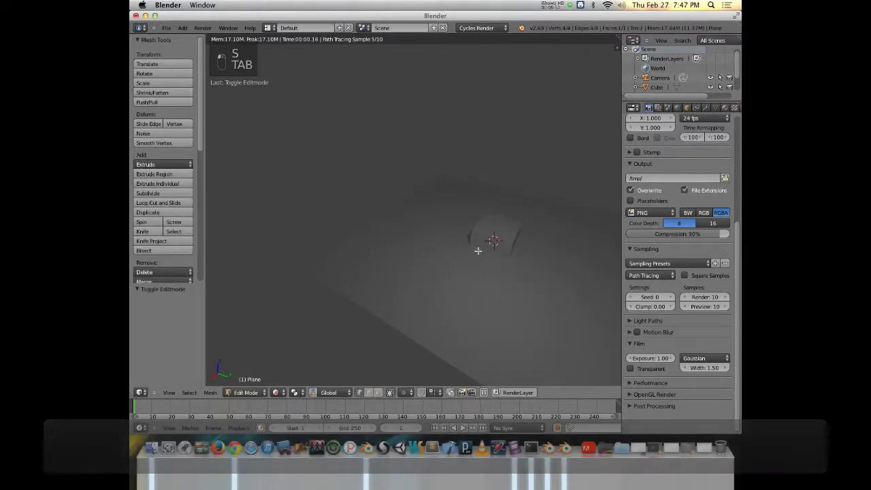
pyautogui.press('Tab')
pyautogui.press('Tab')
pyautogui.press('g')
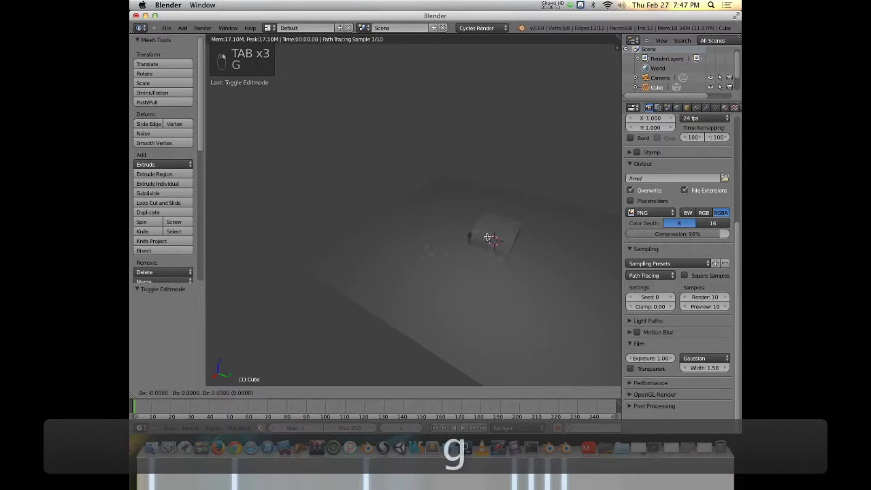
pyautogui.press('z')
pyautogui.press('1')
pyautogui.click(489, 238)
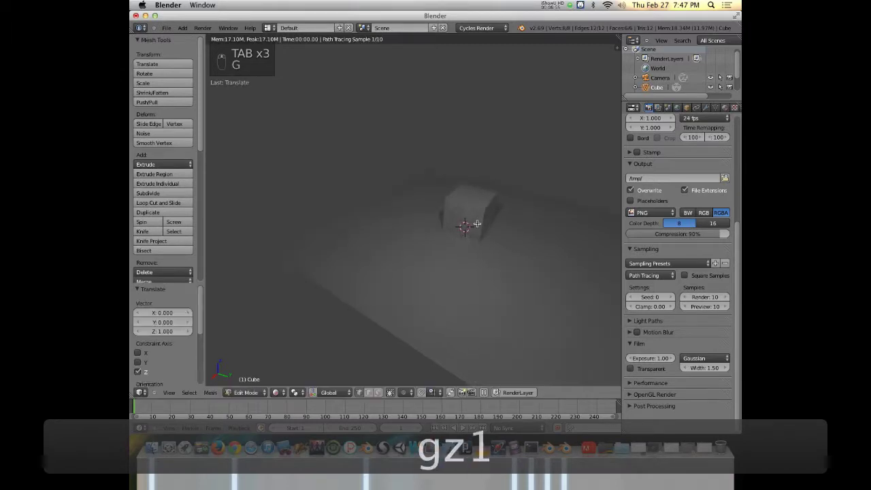
# Set the preview samples to 50 and inspect the cube and its shadow in the rendered viewport
pyautogui.moveTo(484, 224); pyautogui.dragTo(419, 202, button='middle')
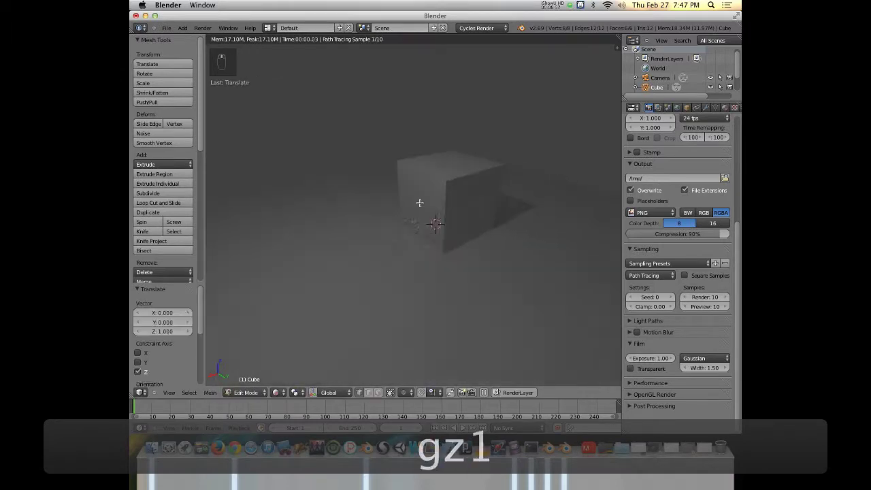
pyautogui.moveTo(457, 233); pyautogui.dragTo(437, 137, button='middle')
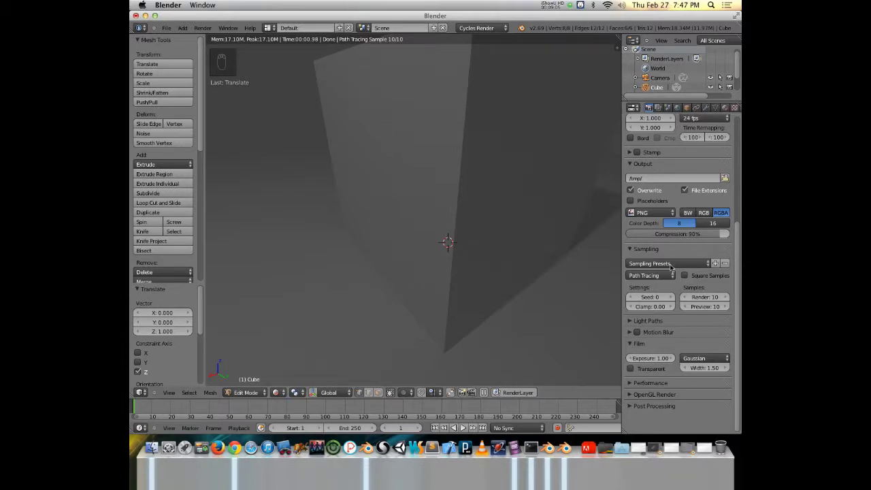
pyautogui.click(702, 306)
pyautogui.write('50')
pyautogui.press('Return')
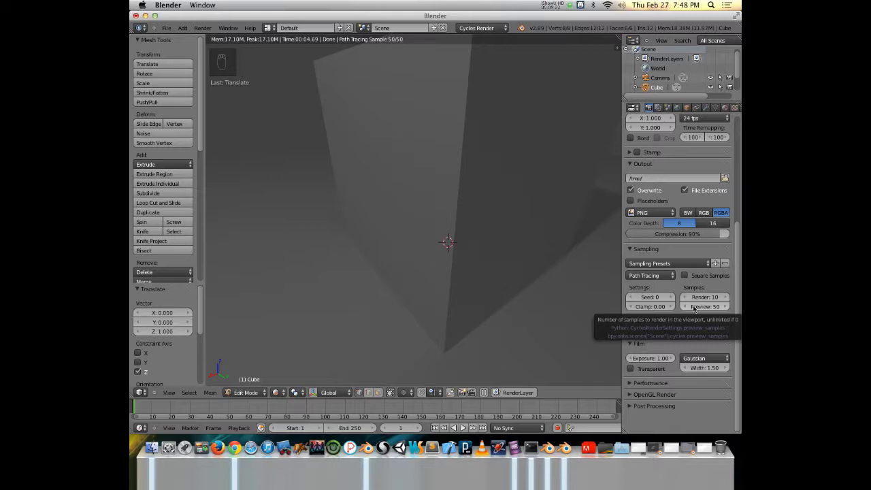
pyautogui.moveTo(451, 230); pyautogui.dragTo(451, 233, button='middle')
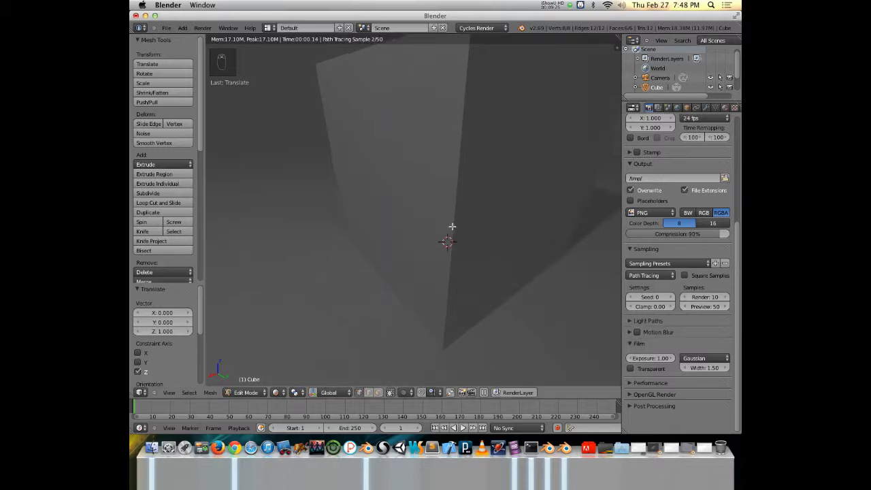
pyautogui.scroll(-6, 462, 207)
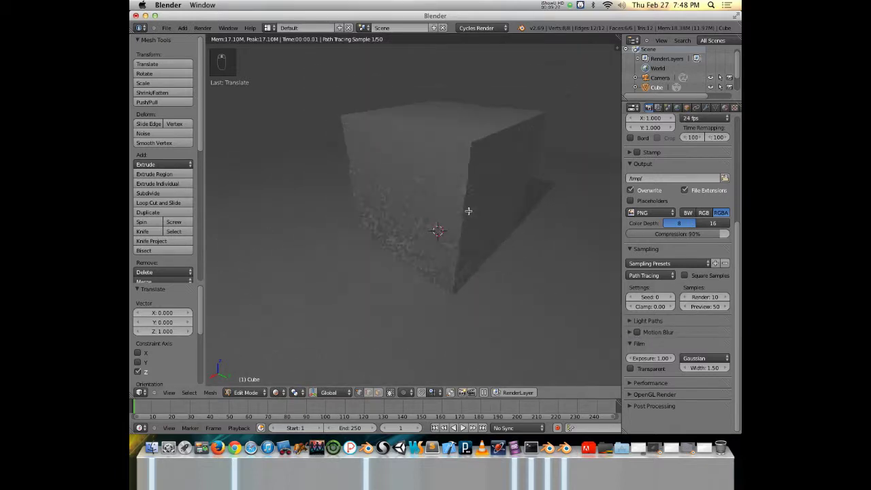
pyautogui.moveTo(551, 209); pyautogui.dragTo(547, 247, button='middle')
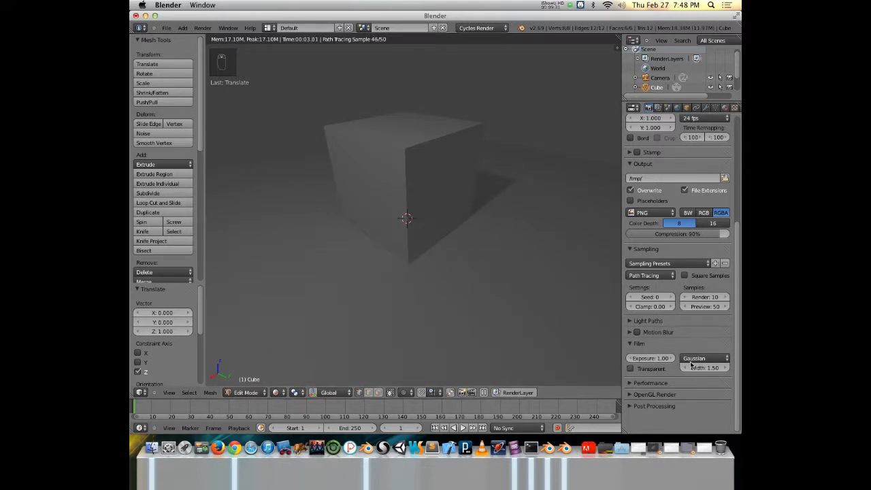
# Expand the Performance settings and review their thread and tile options along with the other render settings
pyautogui.click(630, 383)
pyautogui.scroll(-3, 657, 380)
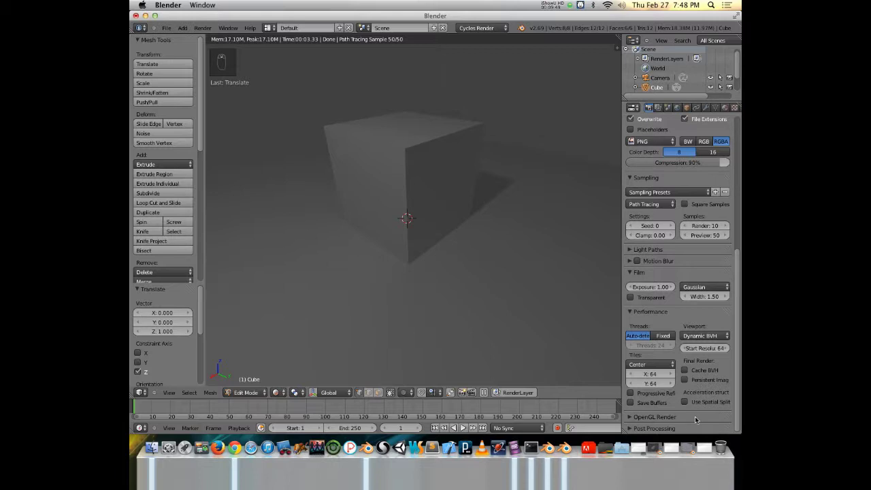
pyautogui.scroll(8, 672, 310)
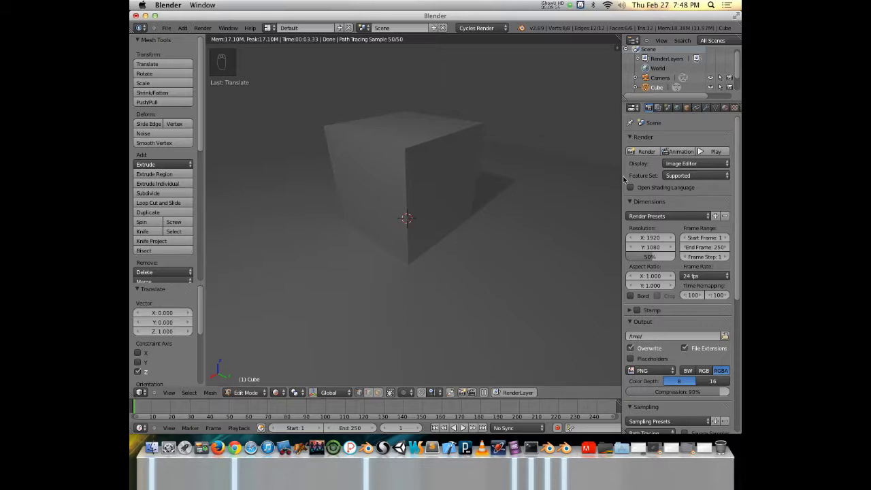
pyautogui.press('Escape')
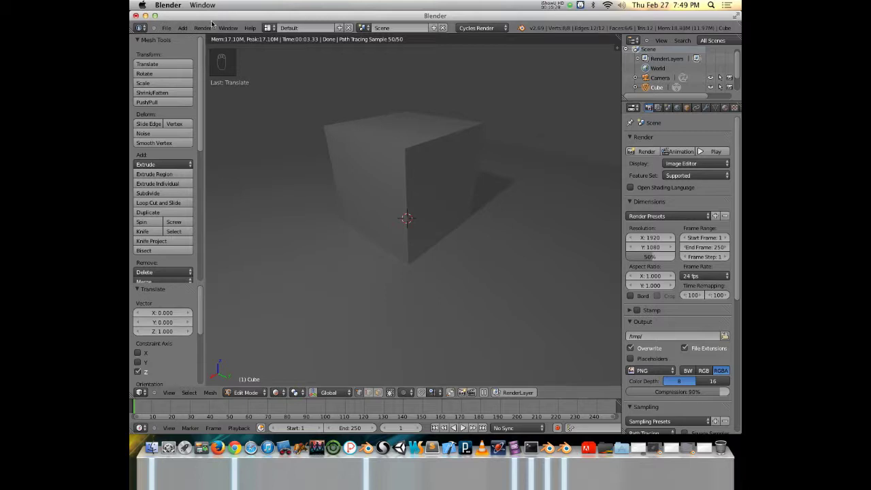
# Review the global Screen key bindings for rendering in the user preferences' input settings and close the preferences window
pyautogui.click(170, 29)
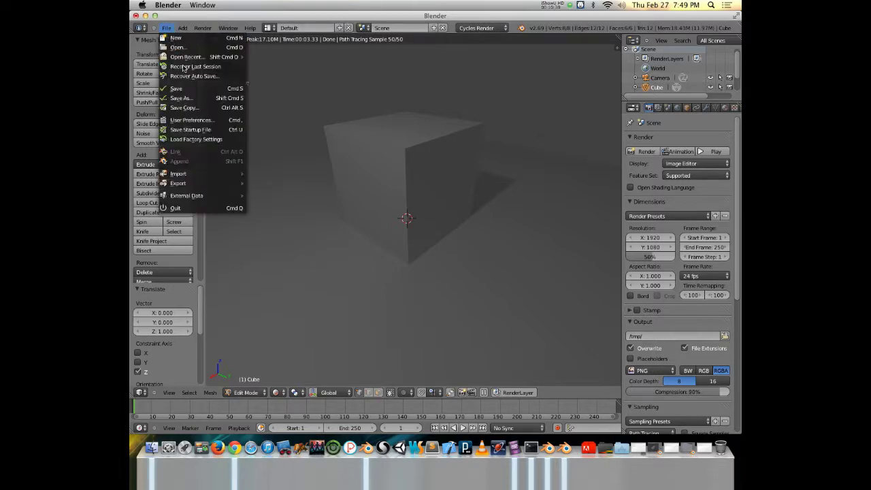
pyautogui.click(194, 128)
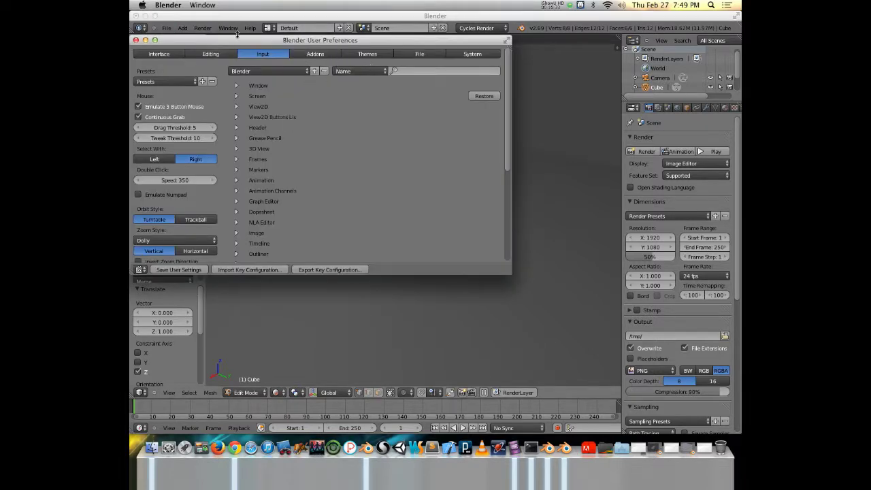
pyautogui.moveTo(240, 39); pyautogui.dragTo(370, 38)
pyautogui.click(366, 95)
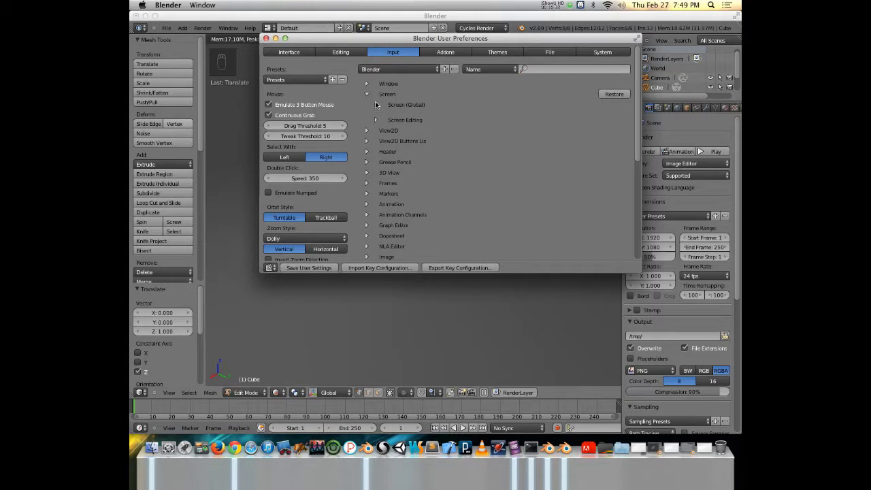
pyautogui.click(376, 105)
pyautogui.scroll(-15, 402, 170)
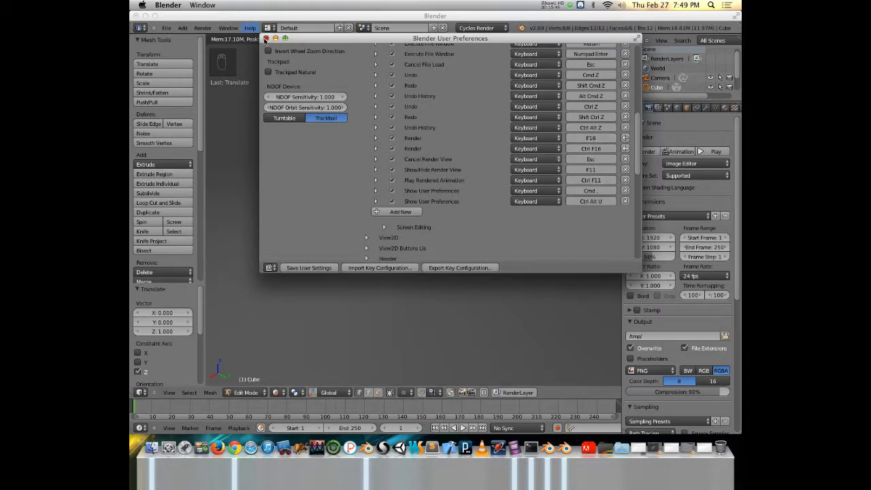
pyautogui.click(266, 38)
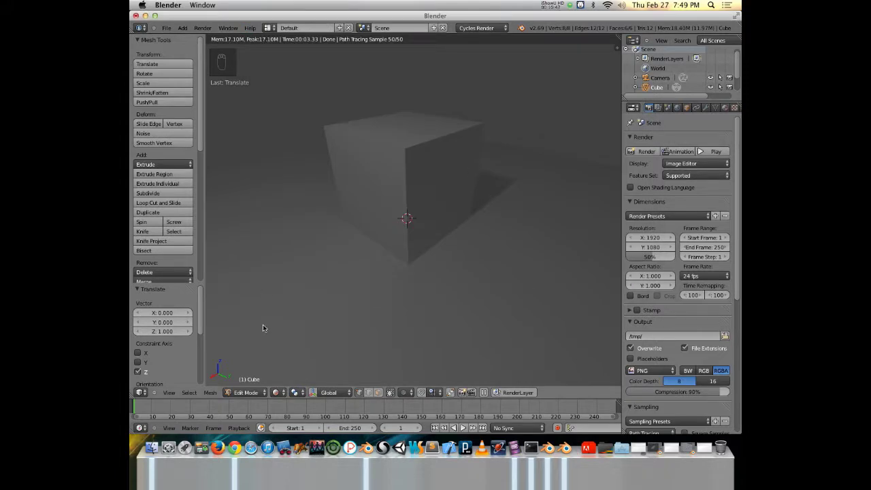
# Switch the viewport shading to Solid and return the cube to Object Mode
pyautogui.click(278, 393)
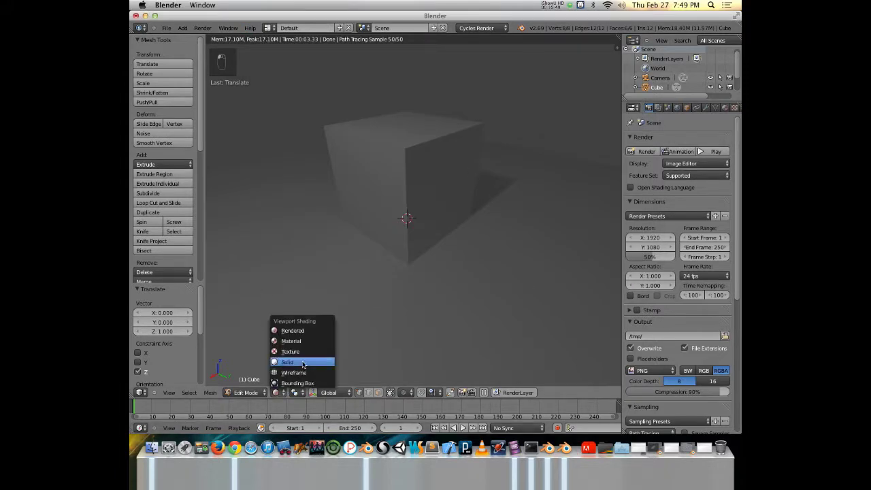
pyautogui.click(302, 362)
pyautogui.scroll(-5, 373, 255)
pyautogui.press('Tab')
pyautogui.moveTo(374, 254); pyautogui.dragTo(455, 239, button='middle')
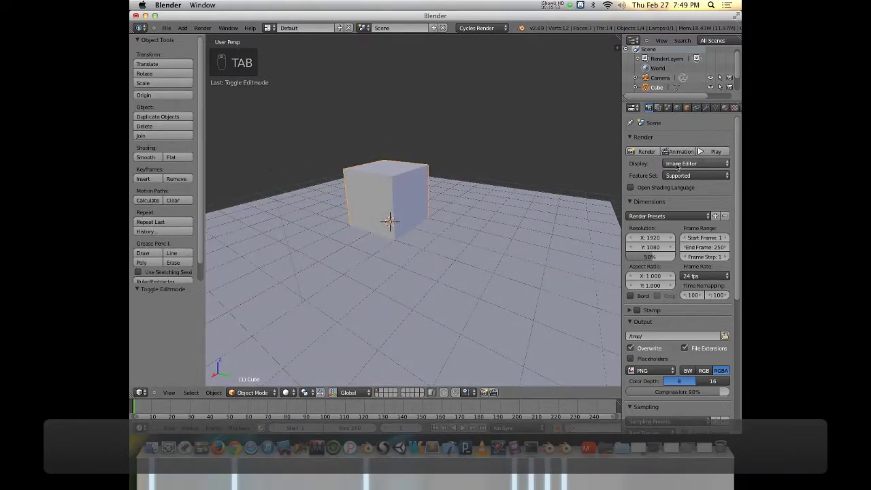
# Render the still image in the Image Editor, view the result and return to the 3D viewport
pyautogui.click(646, 151)
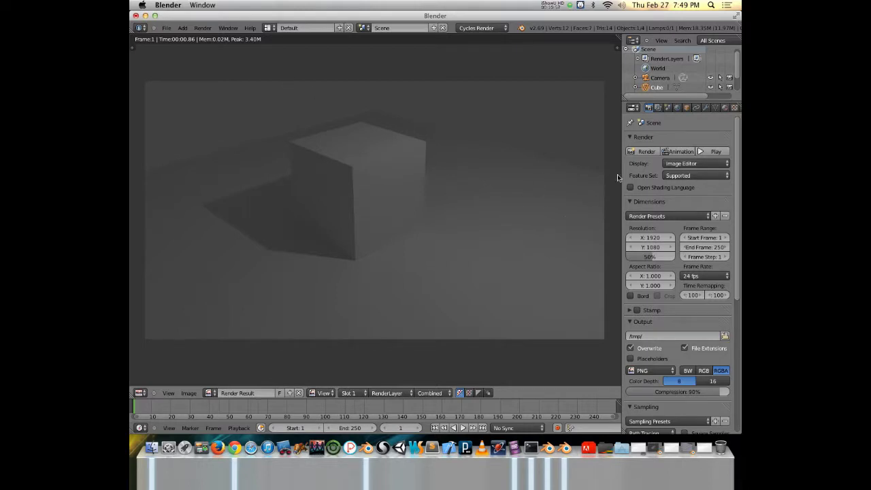
pyautogui.click(682, 164)
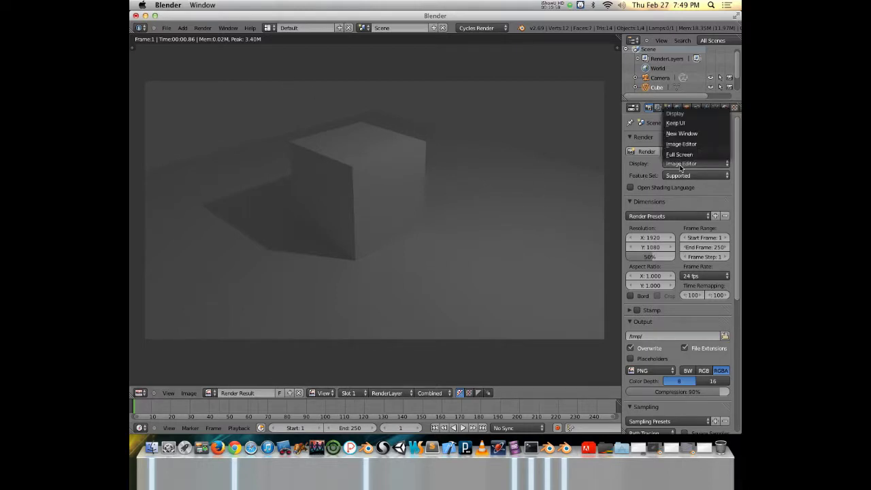
pyautogui.press('Escape')
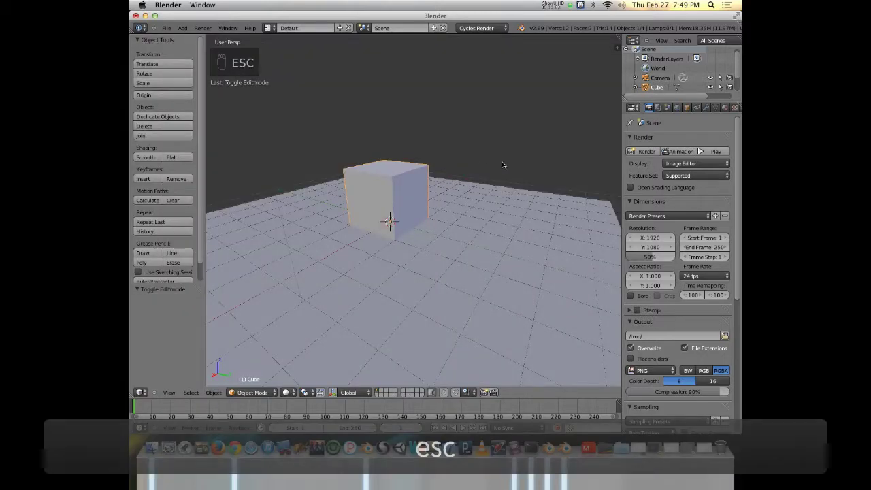
# Set the render display to New Window, render the scene and close the separate render window
pyautogui.click(678, 164)
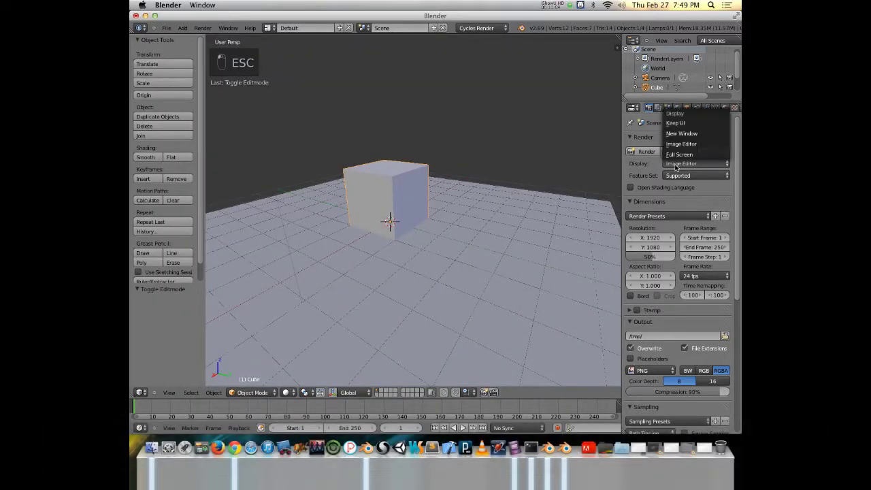
pyautogui.click(703, 134)
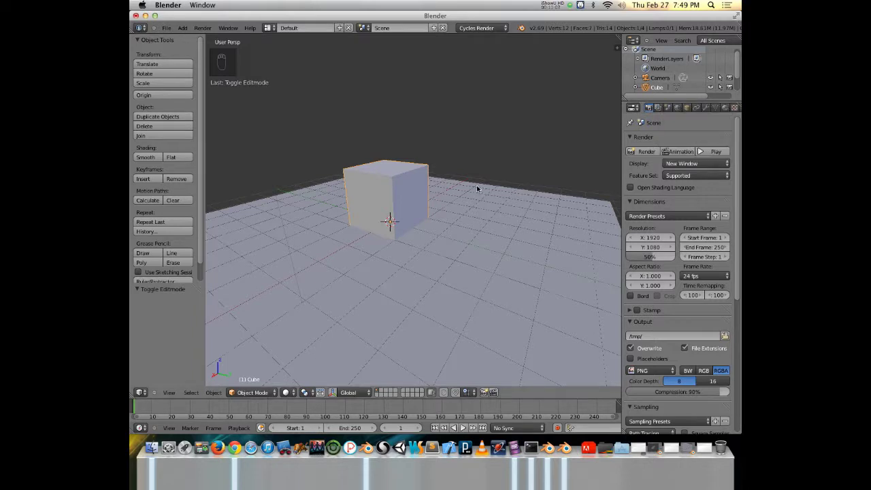
pyautogui.click(646, 151)
pyautogui.moveTo(616, 42); pyautogui.dragTo(528, 85)
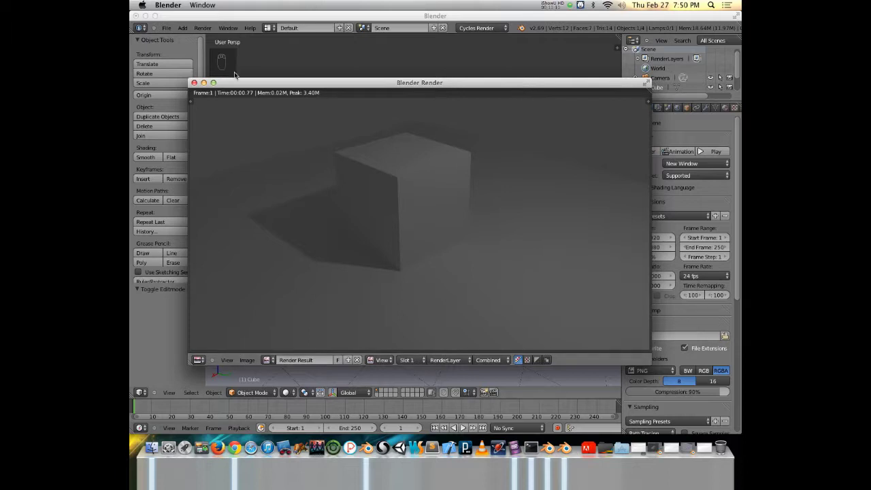
pyautogui.click(194, 82)
# Set the render display to Full Screen, render the scene and leave the full-screen result
pyautogui.click(705, 166)
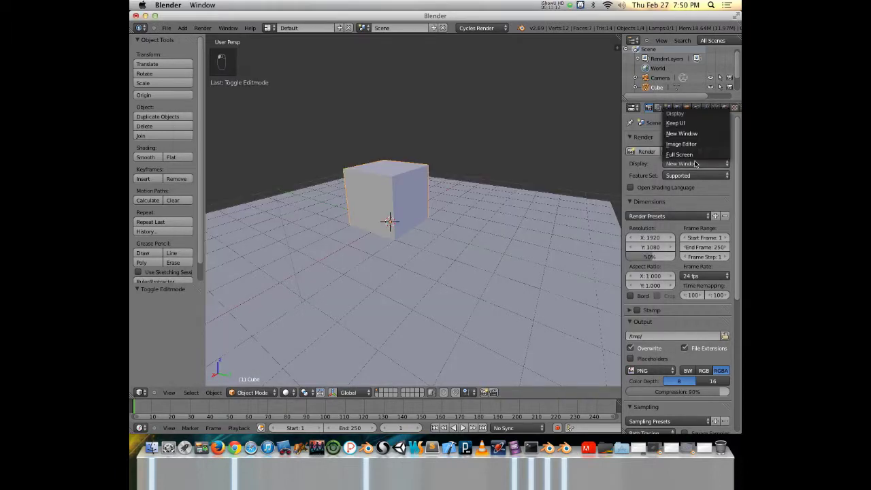
pyautogui.click(708, 158)
pyautogui.click(646, 151)
pyautogui.press('Escape')
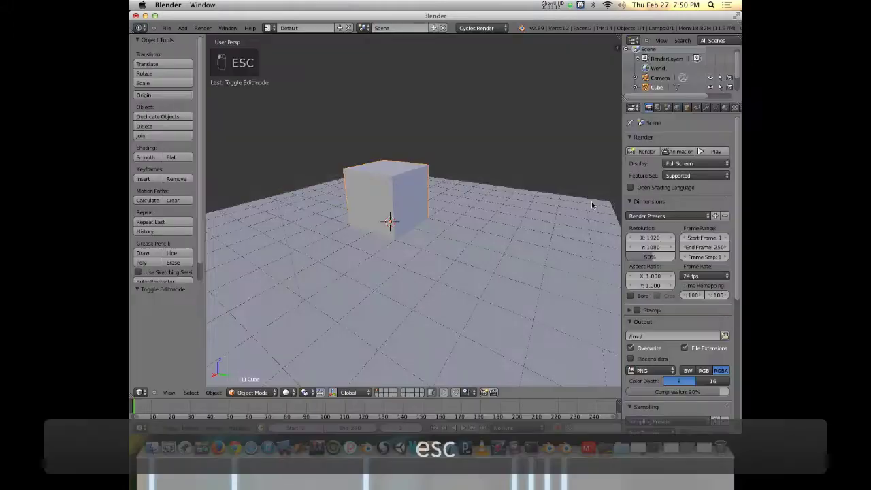
# Try a render with the display set to Keep UI, and return the display option to Image Editor
pyautogui.click(682, 164)
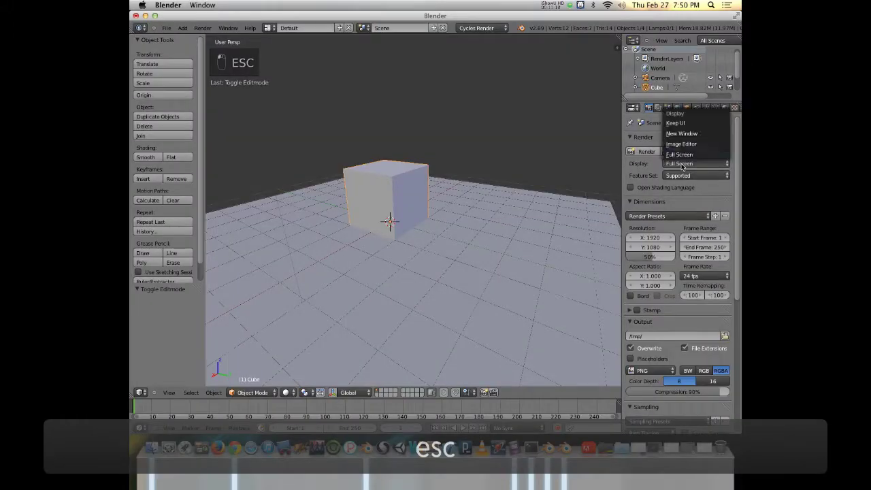
pyautogui.click(676, 123)
pyautogui.click(646, 151)
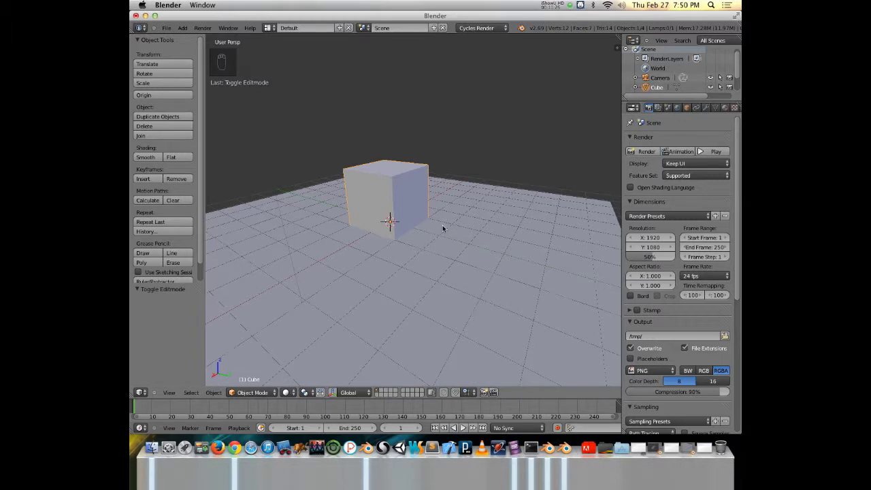
pyautogui.click(681, 164)
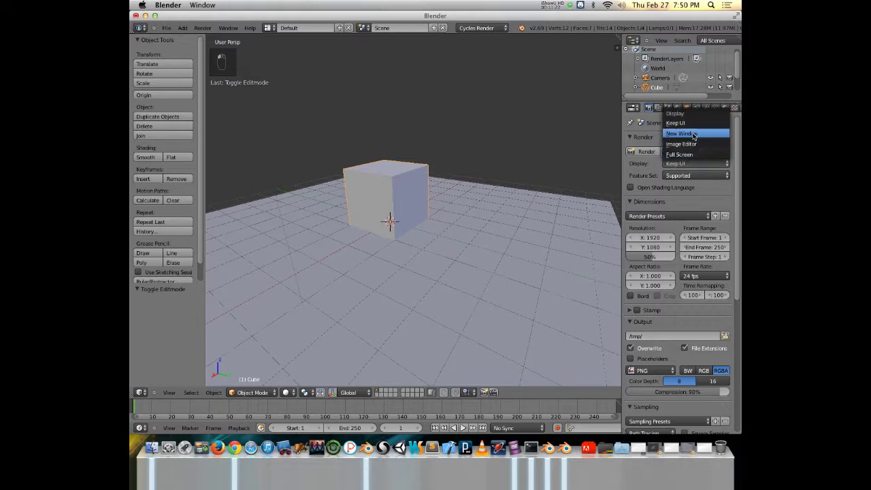
pyautogui.click(680, 144)
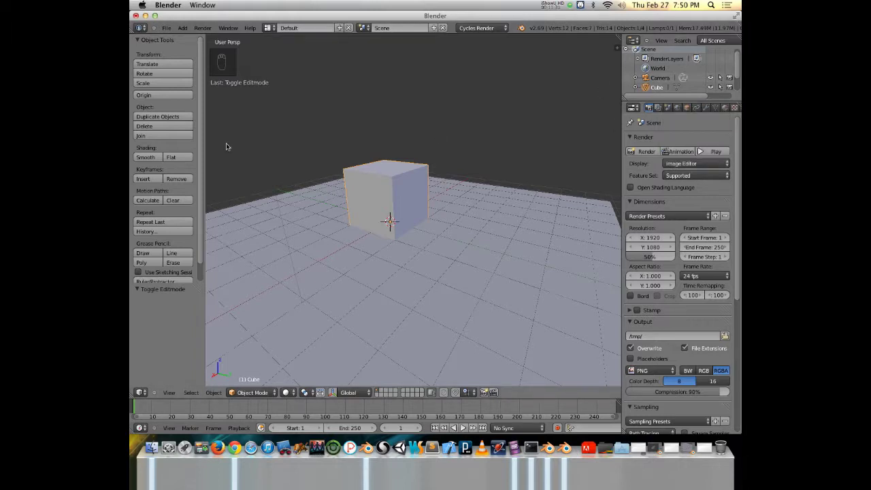
pyautogui.press('super+Tab')
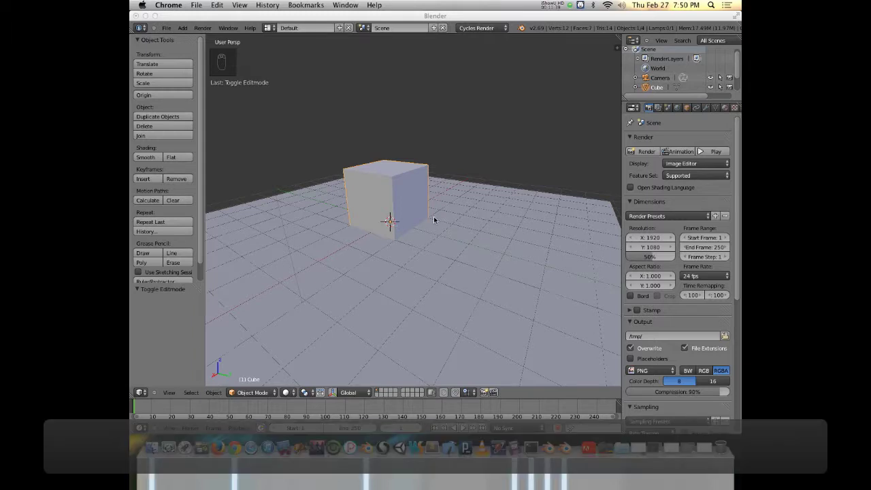
pyautogui.press('super+Tab')
# Select the camera, look through it in the viewport and show its lens settings
pyautogui.rightClick(290, 171)
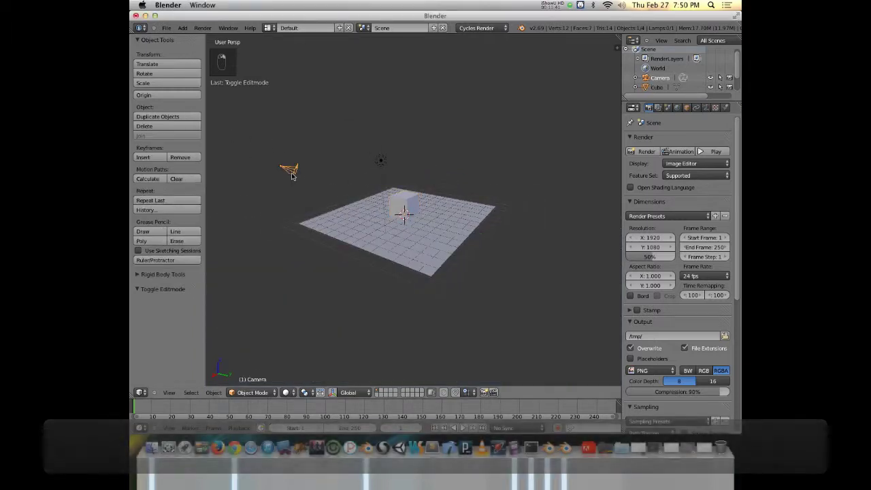
pyautogui.moveTo(286, 177); pyautogui.dragTo(347, 180, button='middle')
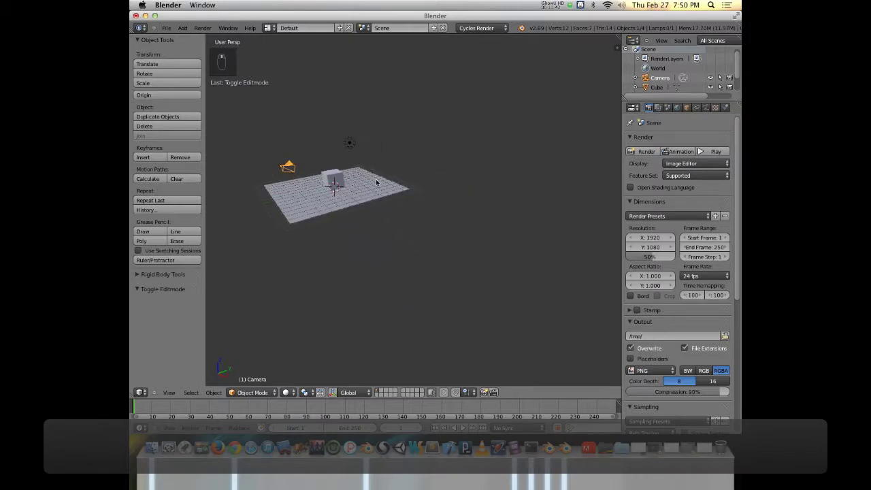
pyautogui.press('KP_0')
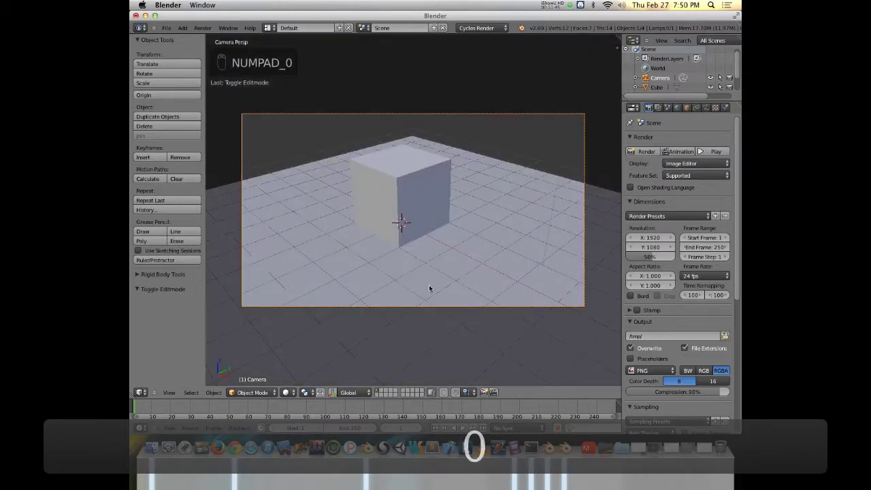
pyautogui.click(705, 108)
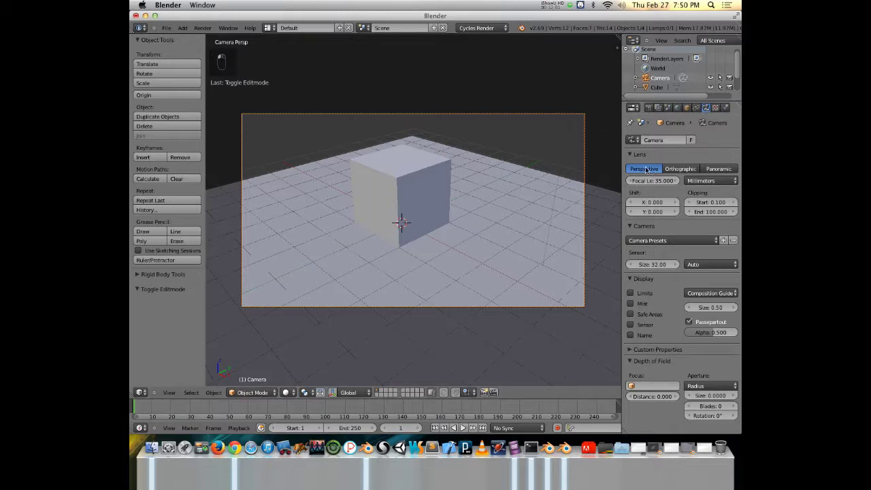
# Try the Orthographic and Panoramic lens types on the camera and return it to Perspective
pyautogui.click(680, 169)
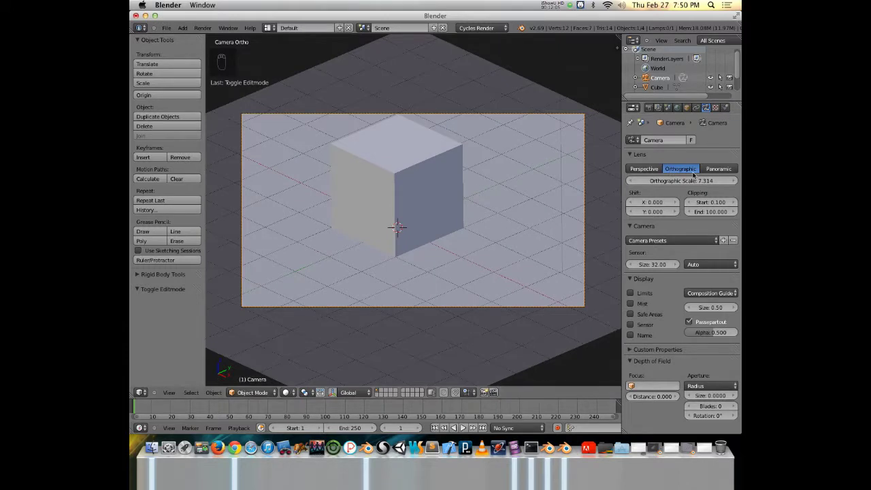
pyautogui.click(719, 169)
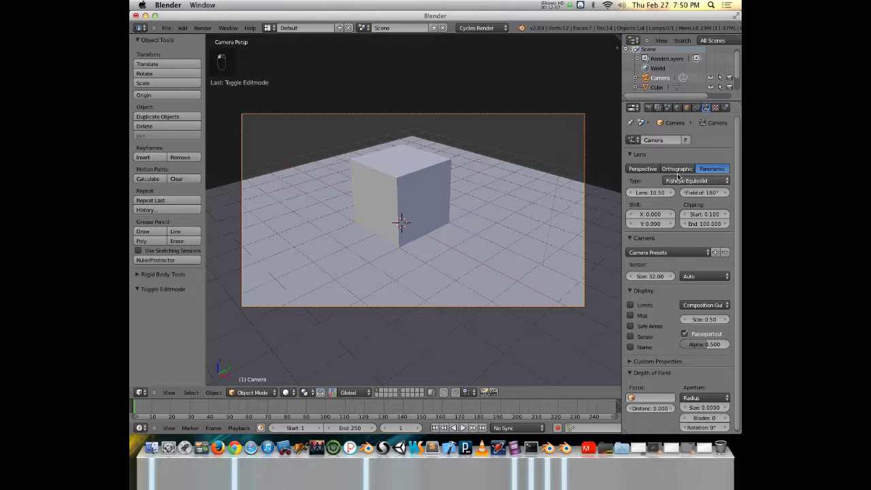
pyautogui.click(644, 170)
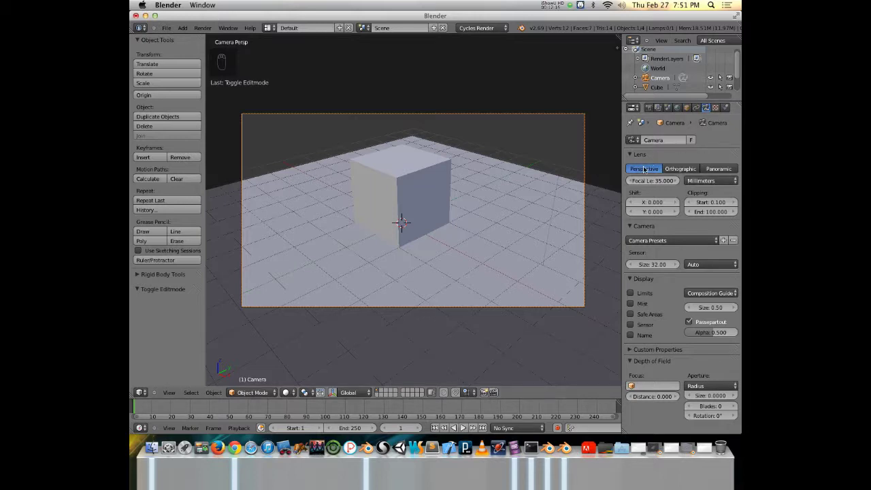
# Set the camera's focal length to 50 mm and check the framing from outside and through the camera
pyautogui.click(660, 181)
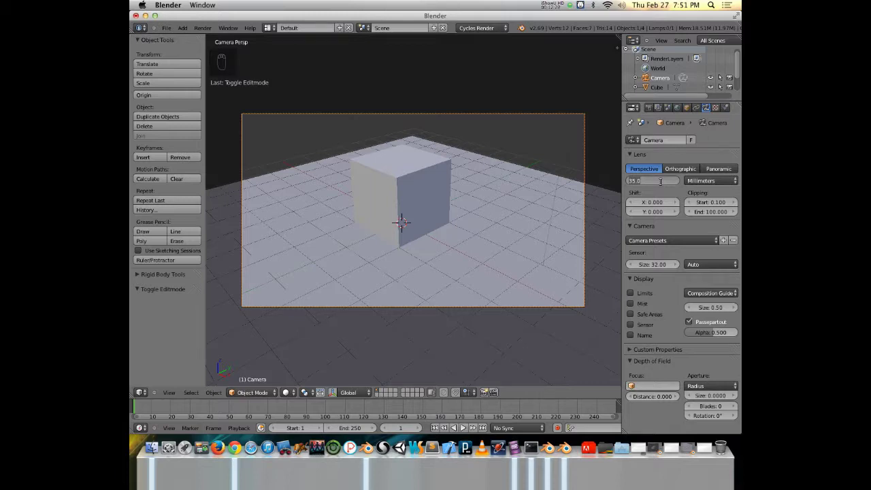
pyautogui.write('510')
pyautogui.press('BackSpace')
pyautogui.press('BackSpace')
pyautogui.write('0')
pyautogui.press('Return')
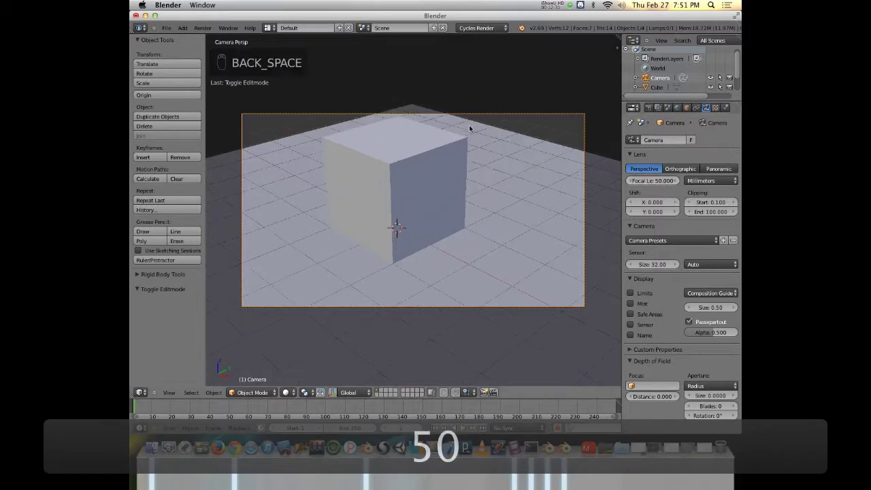
pyautogui.moveTo(461, 151); pyautogui.dragTo(462, 135, button='middle')
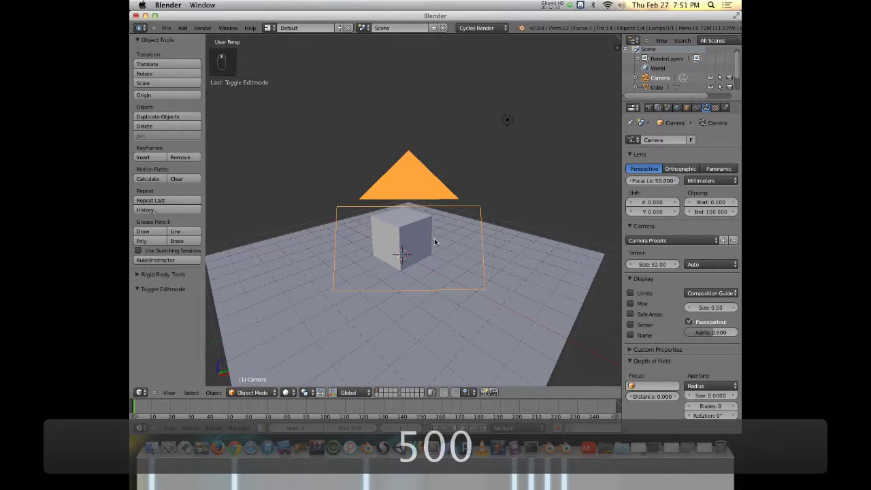
pyautogui.press('KP_0')
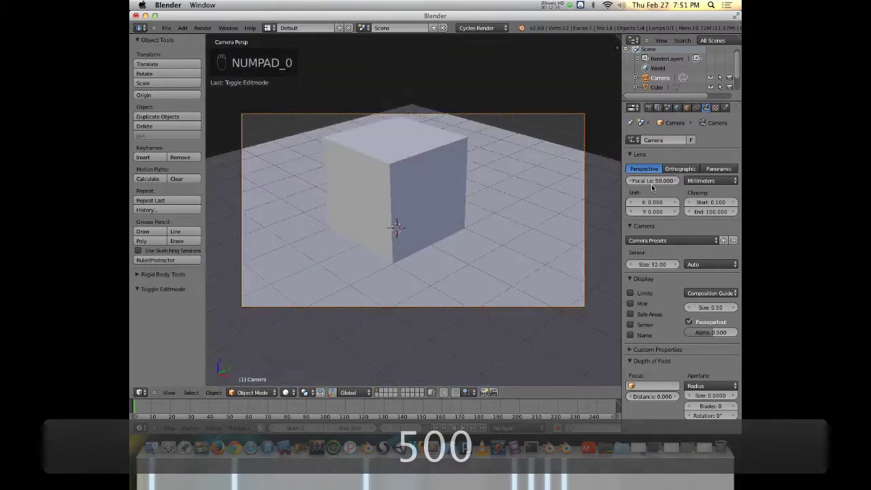
# Try a wider lens of about 26.4 mm on the camera and set its focal length to 35 mm
pyautogui.moveTo(652, 180)
pyautogui.mouseDown()
pyautogui.moveTo(763, 181)
pyautogui.moveTo(565, 180)
pyautogui.moveTo(669, 181)
pyautogui.mouseUp()
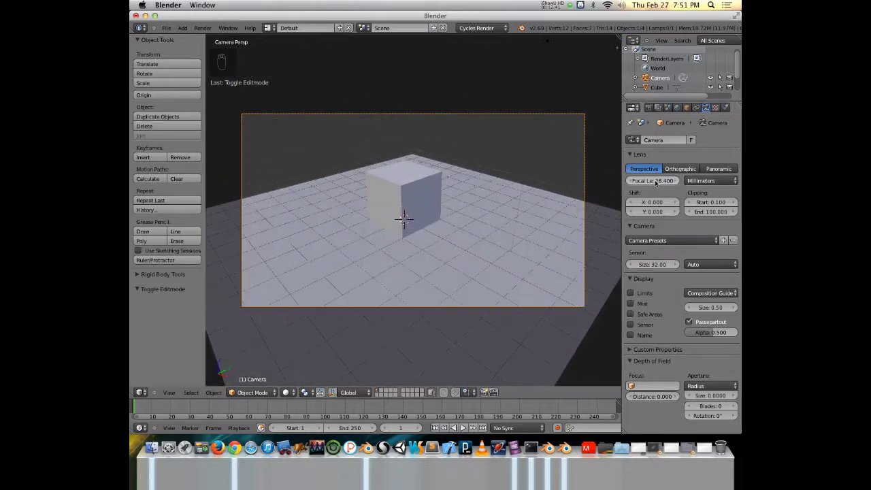
pyautogui.click(656, 181)
pyautogui.write('358')
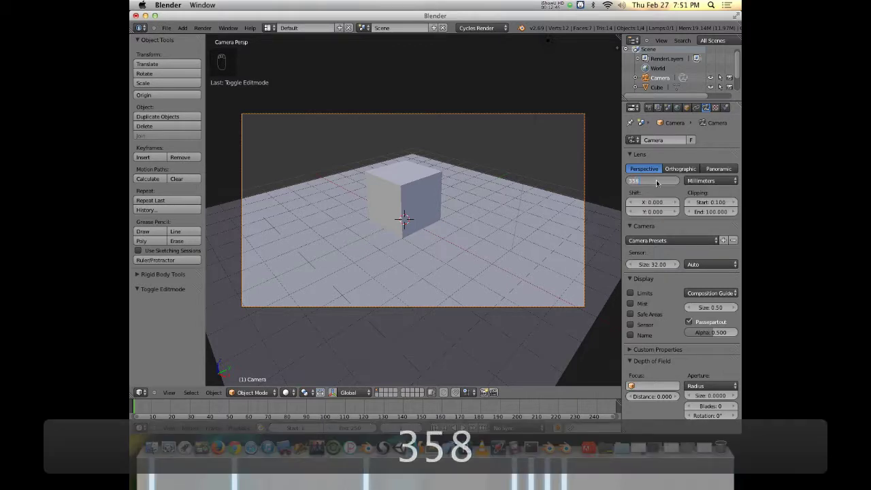
pyautogui.press('Return')
pyautogui.write('35')
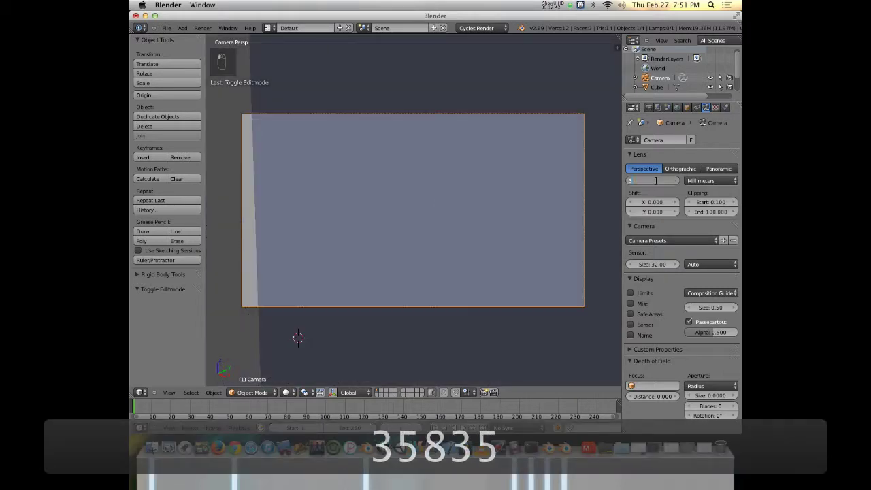
pyautogui.press('Return')
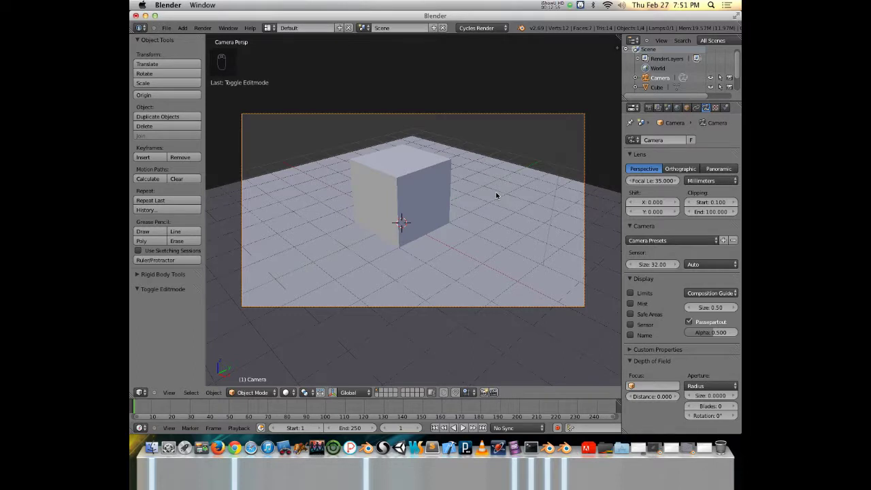
# Set the camera's clipping end distance to 100 and look through the available camera presets without choosing one
pyautogui.keyDown('ctrl'); pyautogui.scroll(-1, 709, 213); pyautogui.keyUp('ctrl')
pyautogui.click(708, 213)
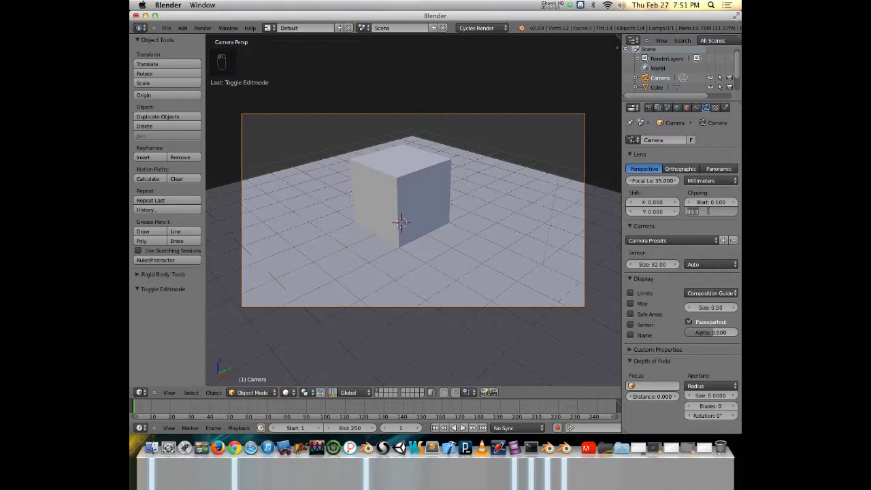
pyautogui.write('100')
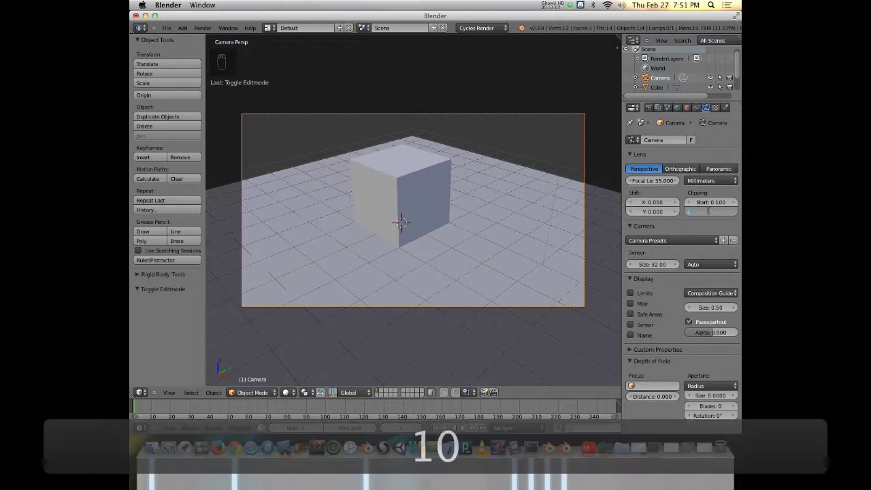
pyautogui.click(680, 240)
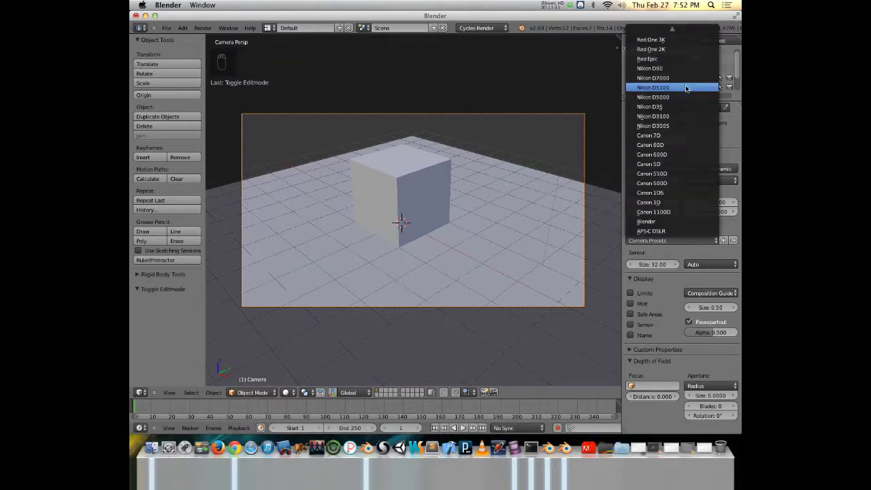
pyautogui.click(669, 253)
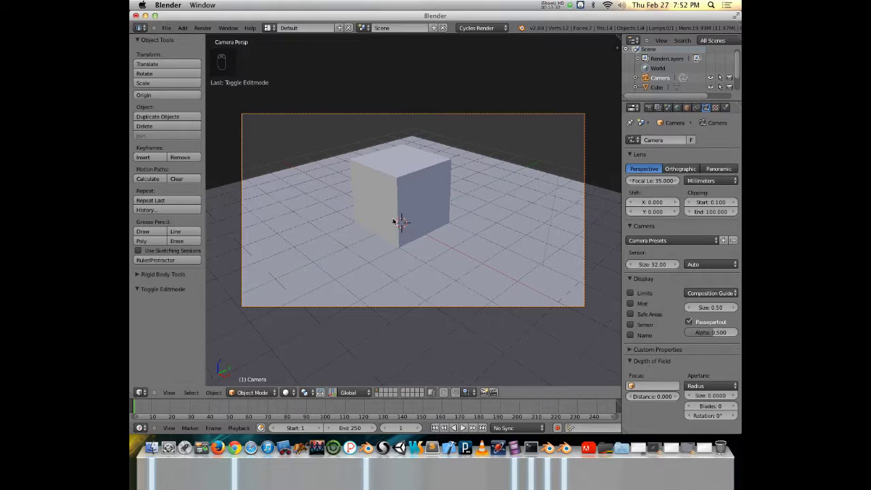
# Select the camera from outside its view, show the viewport's Lock Camera to View setting and look through the camera
pyautogui.press('KP_0')
pyautogui.rightClick(422, 255)
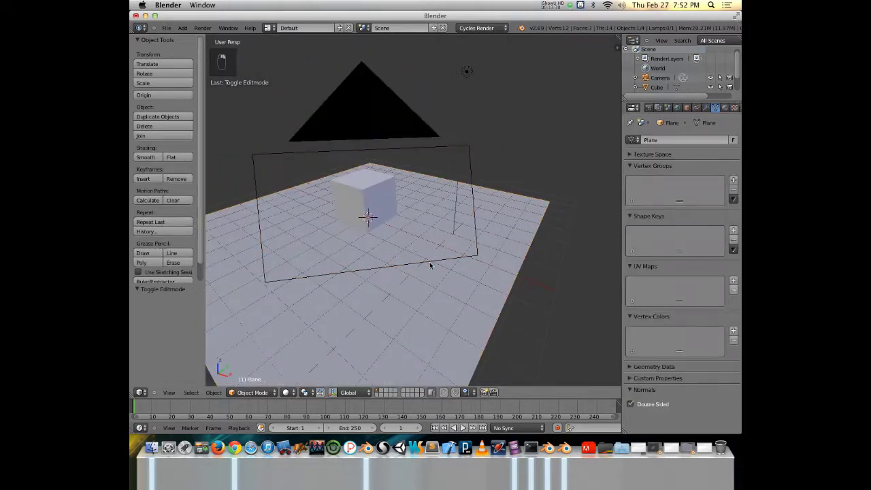
pyautogui.rightClick(476, 247)
pyautogui.hscroll(-3, 482, 241)
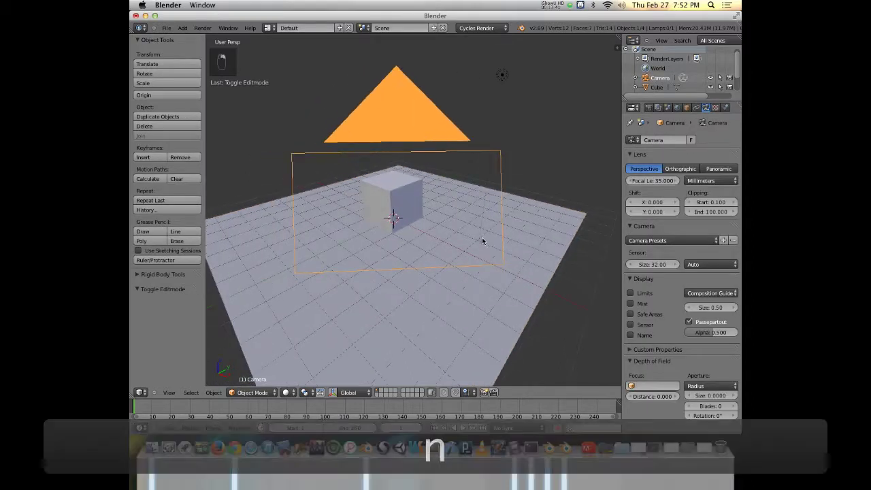
pyautogui.press('n')
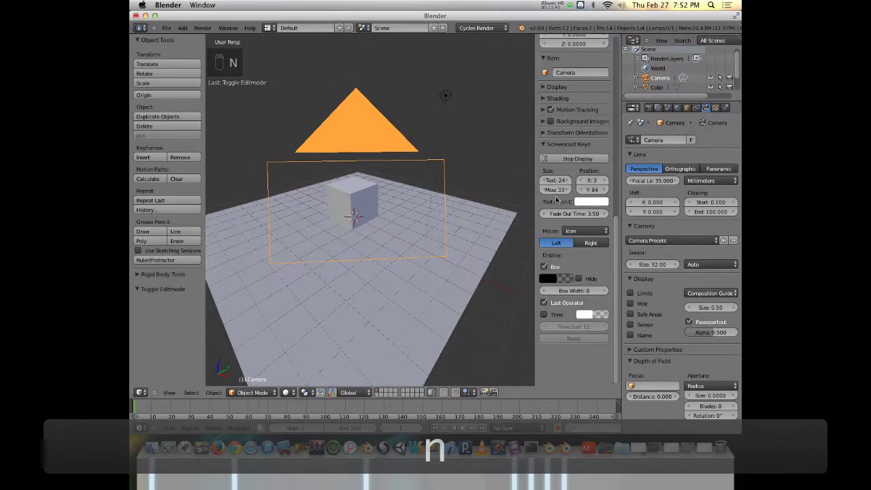
pyautogui.scroll(4, 566, 179)
pyautogui.scroll(5, 570, 173)
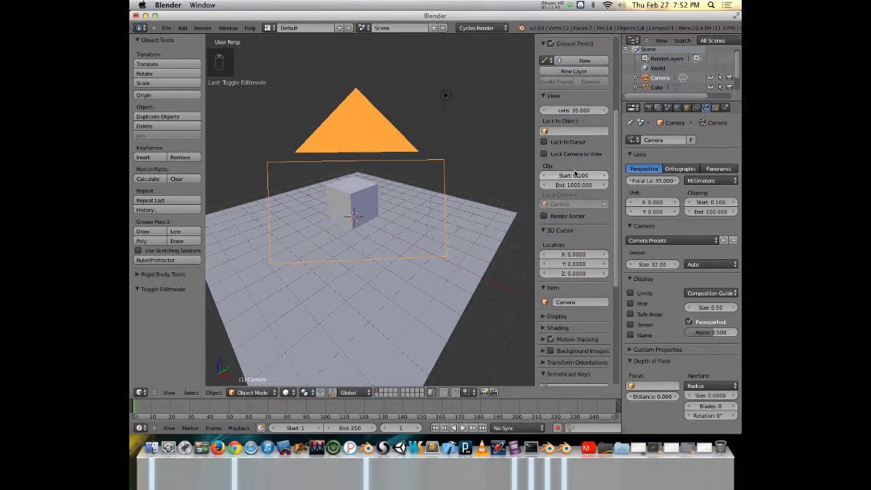
pyautogui.scroll(4, 577, 174)
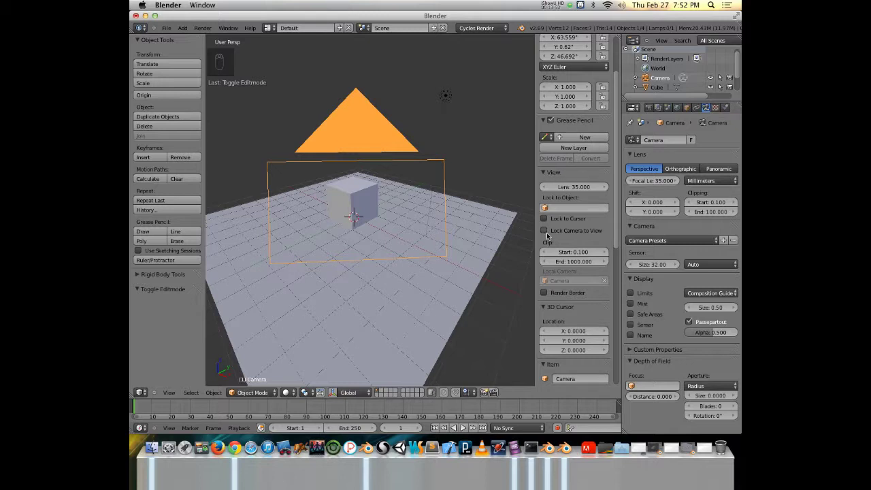
pyautogui.press('KP_0')
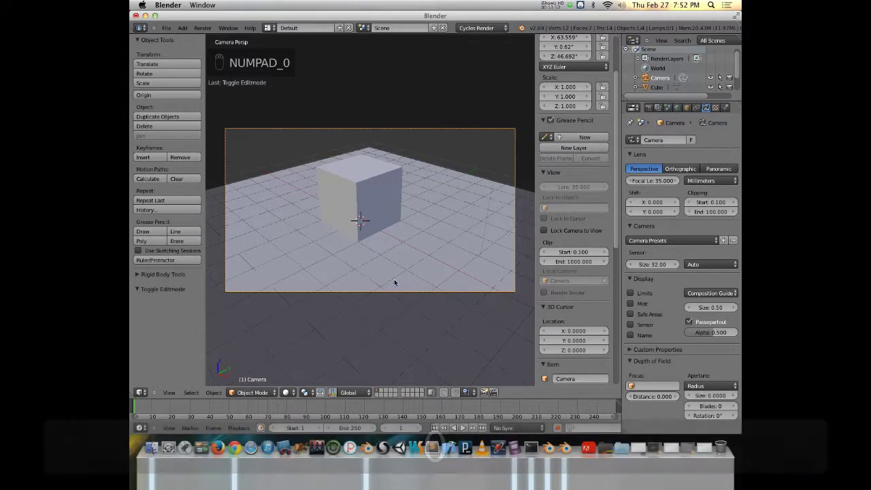
# Try moving the camera from its own view, first freely, then along the global X axis and its local X axis
pyautogui.press('g')
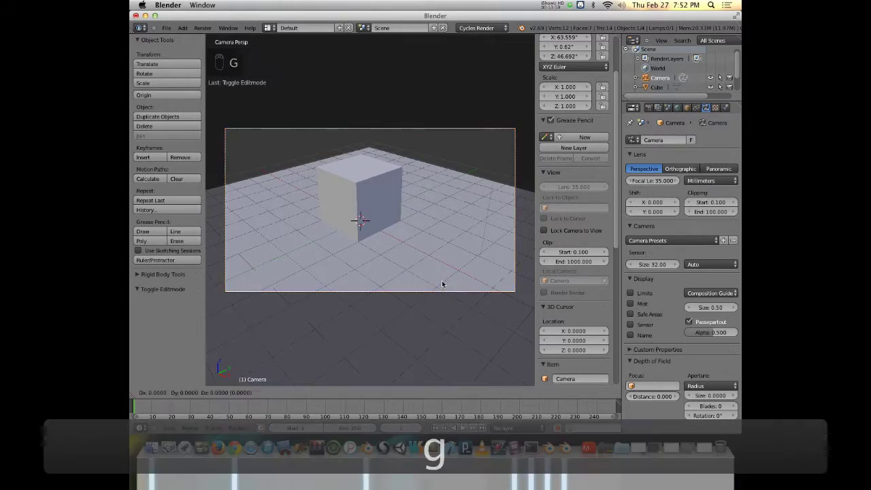
pyautogui.click(397, 242)
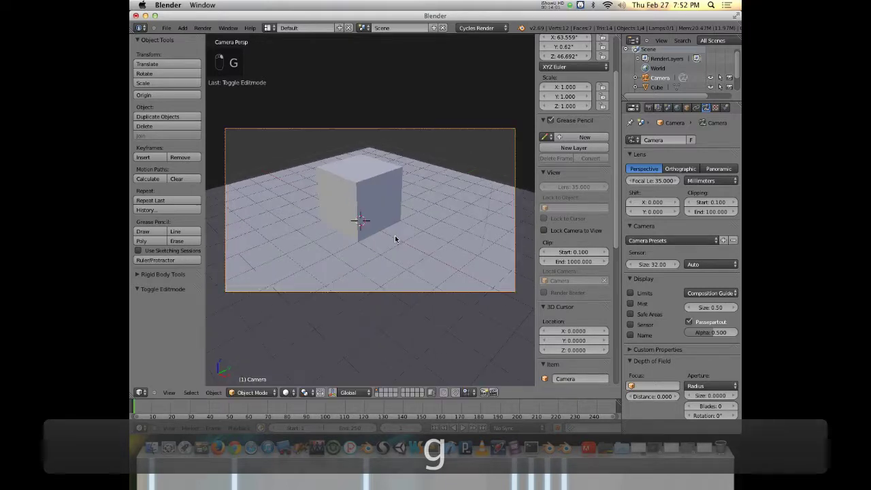
pyautogui.press('g')
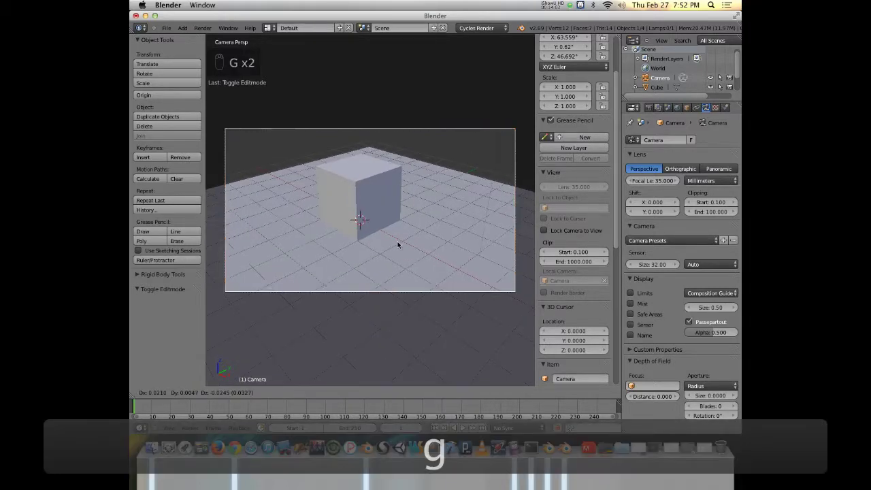
pyautogui.press('x')
pyautogui.click(405, 246)
pyautogui.press('g')
pyautogui.press('x')
pyautogui.press('x')
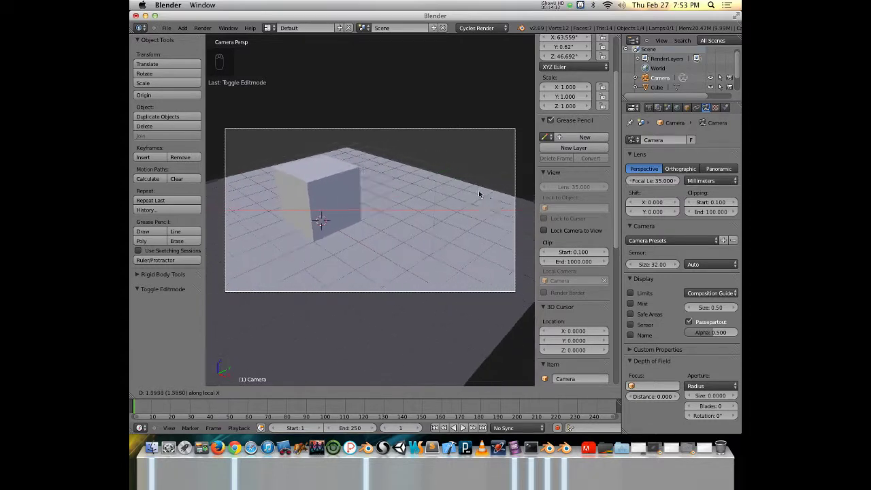
pyautogui.click(347, 197)
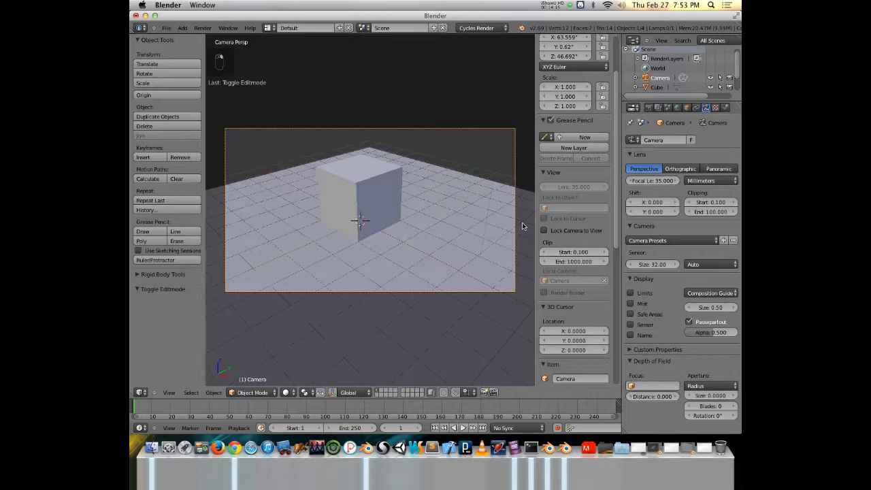
# Lock the camera to the view, reframe the cube from a lower angle by navigating, and unlock the camera
pyautogui.click(543, 231)
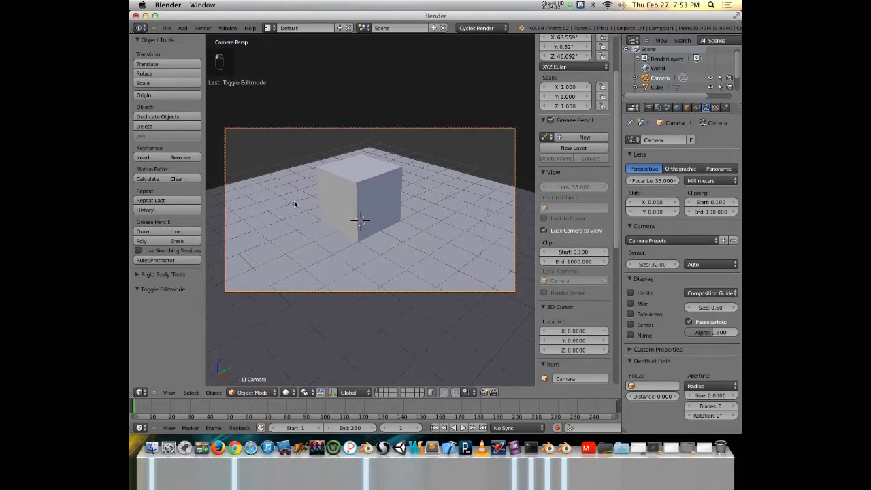
pyautogui.moveTo(325, 213); pyautogui.dragTo(364, 178, button='middle')
pyautogui.scroll(-4, 366, 218)
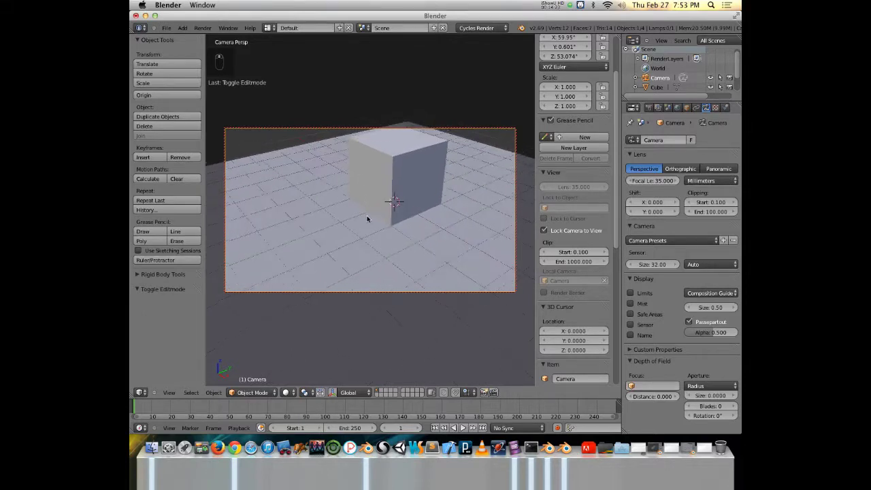
pyautogui.moveTo(368, 219); pyautogui.dragTo(447, 228, button='middle')
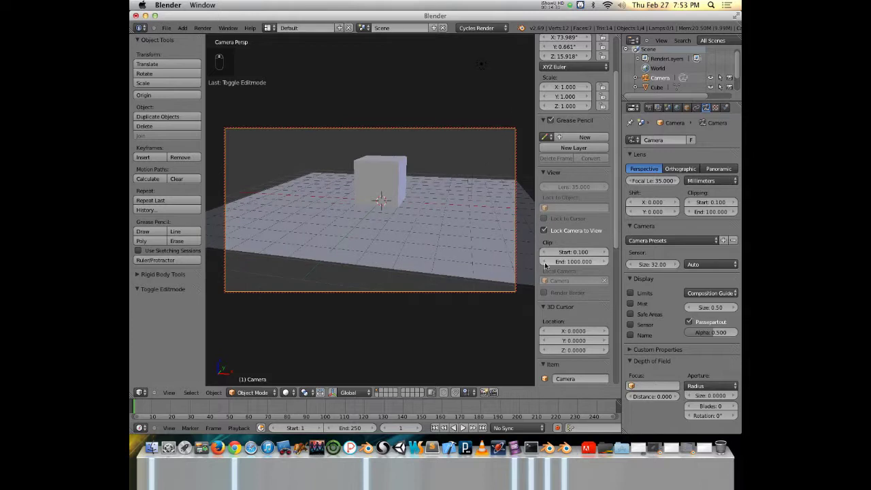
pyautogui.click(544, 230)
pyautogui.moveTo(477, 227); pyautogui.dragTo(411, 236, button='middle')
pyautogui.press('KP_0')
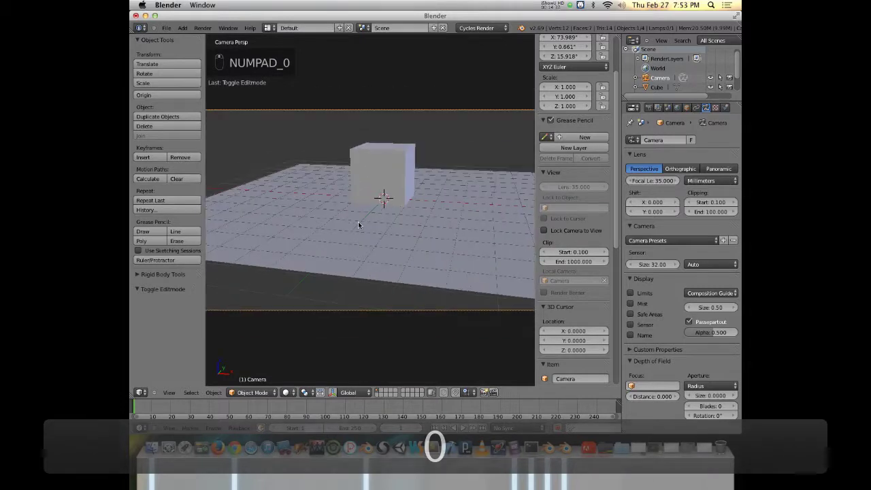
# Frame the cube close up from a low angle outside the camera view and align the active camera to that view
pyautogui.press('KP_0')
pyautogui.moveTo(359, 224); pyautogui.dragTo(375, 243, button='middle')
pyautogui.scroll(6, 385, 194)
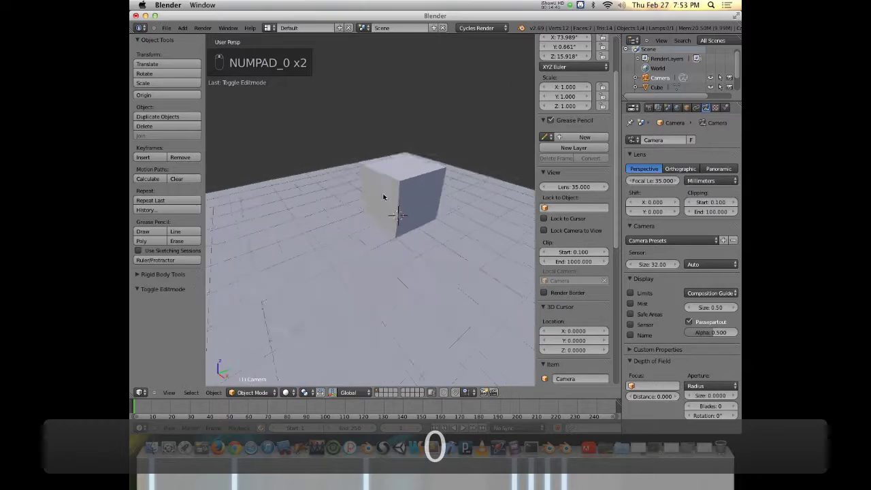
pyautogui.moveTo(426, 288); pyautogui.dragTo(429, 81, button='middle')
pyautogui.moveTo(413, 252); pyautogui.dragTo(413, 214, button='middle')
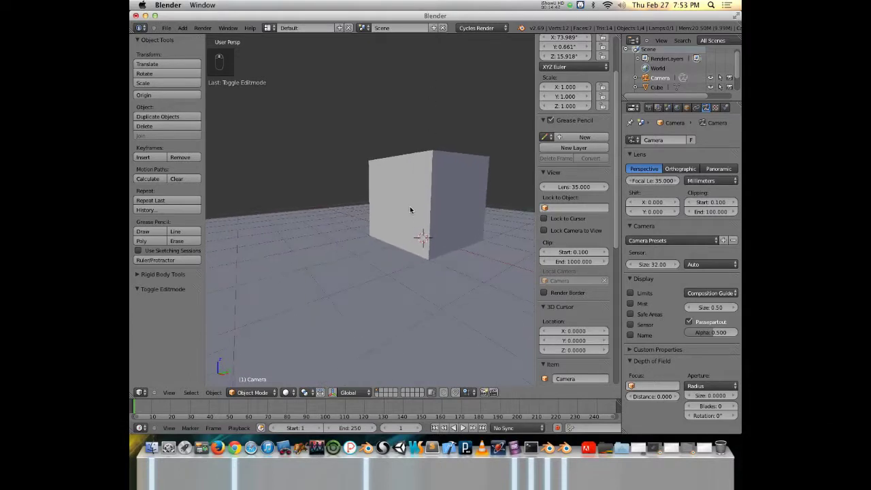
pyautogui.click(169, 392)
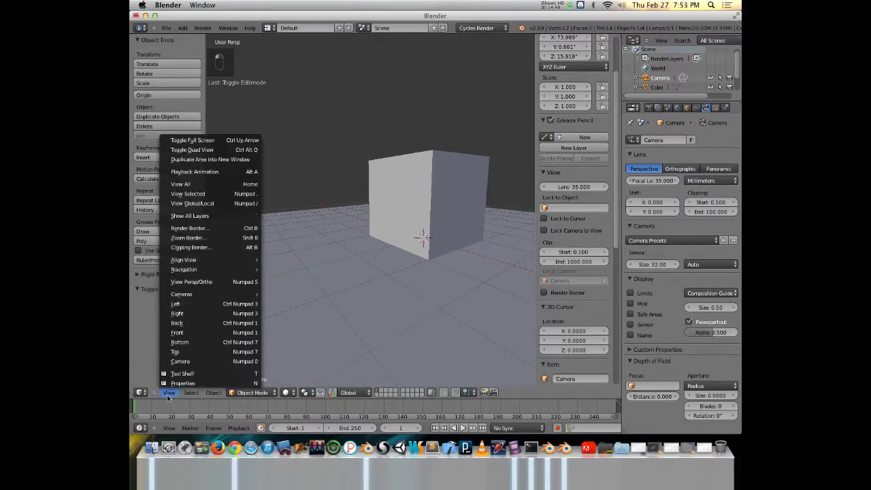
pyautogui.moveTo(203, 295)
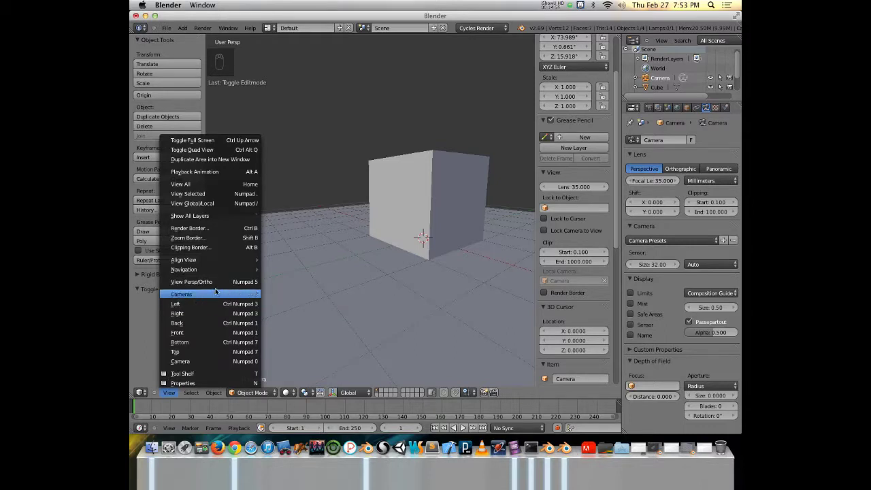
pyautogui.moveTo(224, 262)
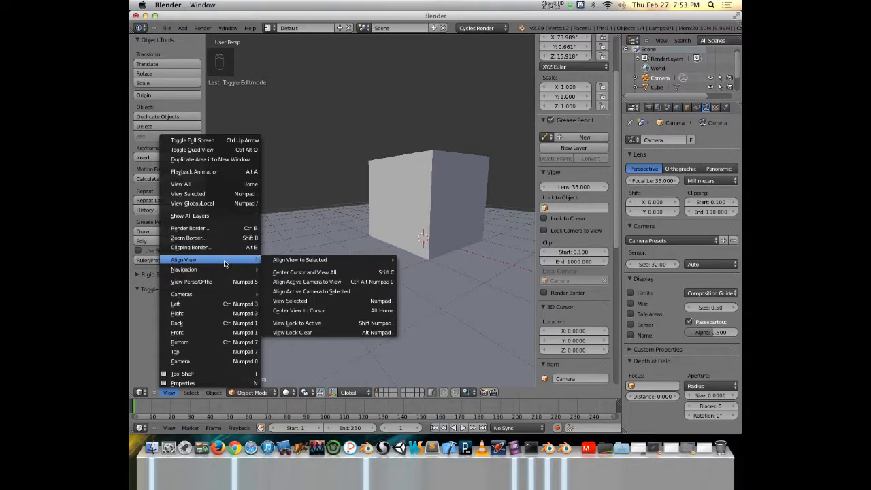
pyautogui.moveTo(300, 264)
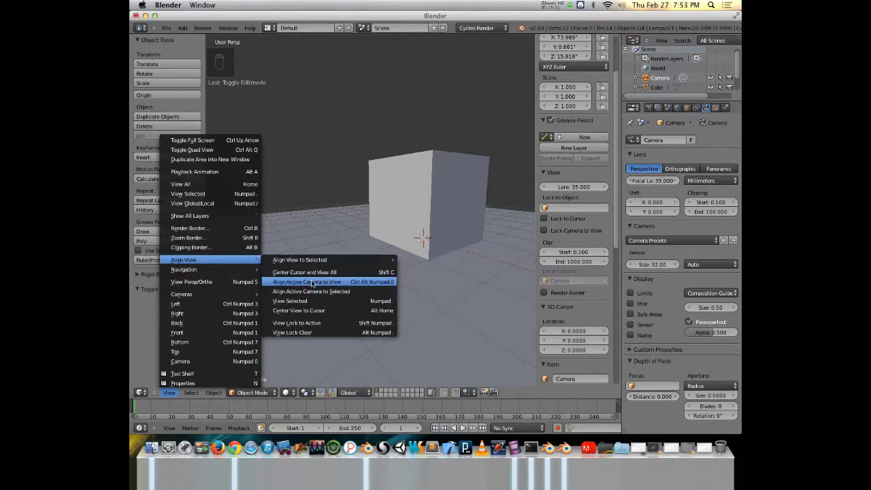
pyautogui.click(363, 284)
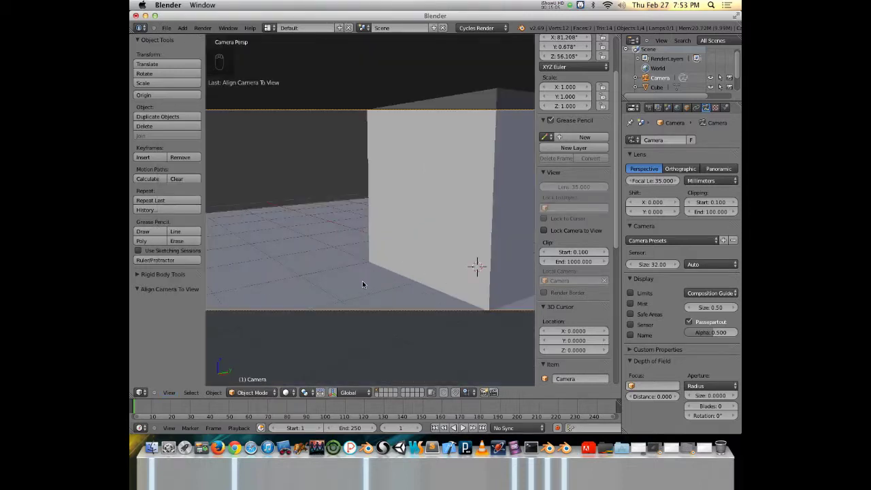
# Move the camera back along its local Z axis, by about X 1.56, Y -1.04, Z 0.29, to fit the whole cube in frame
pyautogui.scroll(3, 370, 282)
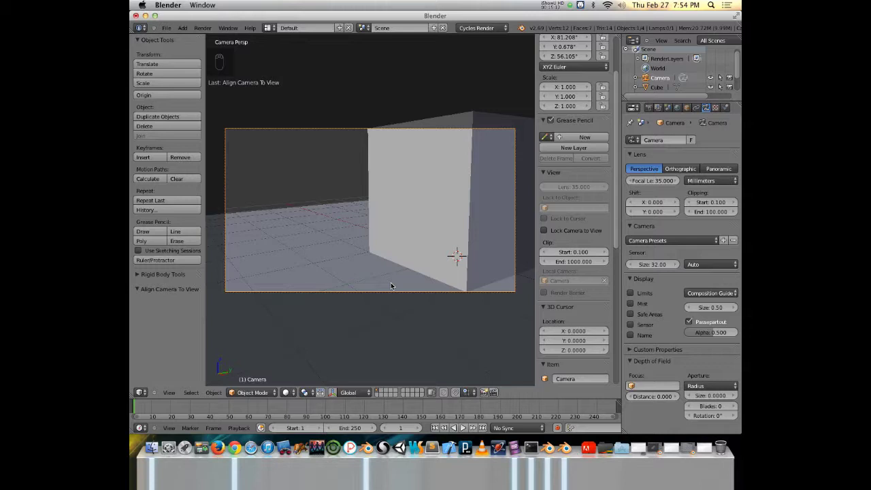
pyautogui.press('g')
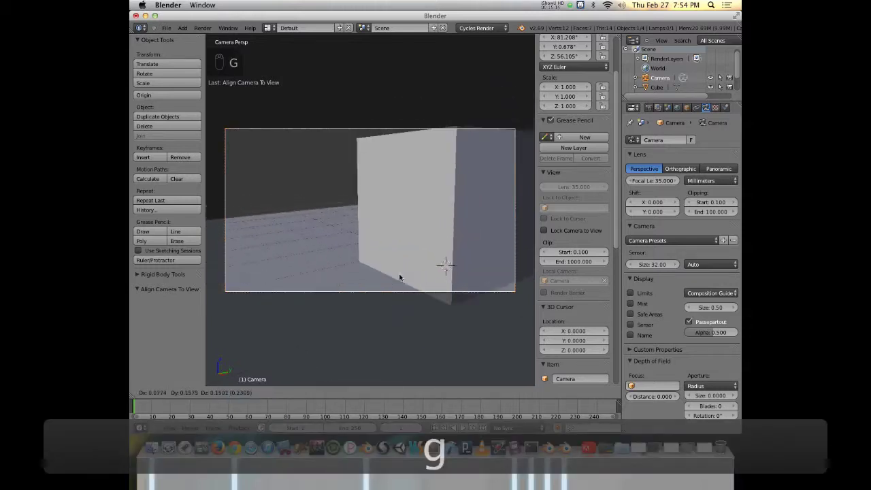
pyautogui.press('z')
pyautogui.press('z')
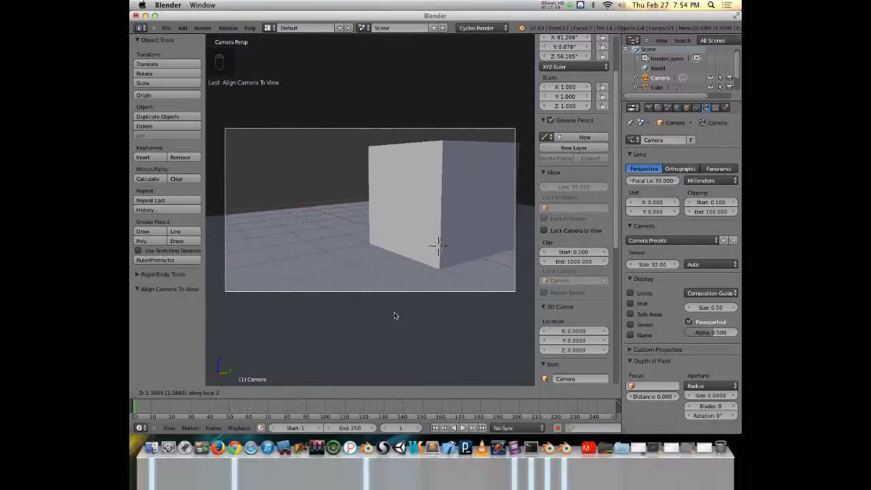
pyautogui.click(395, 316)
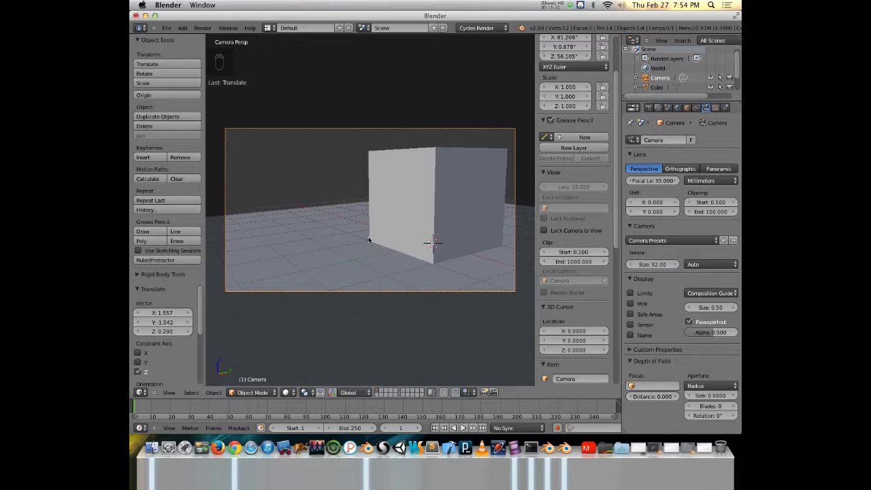
# Hide the viewport's properties, leave the camera view and select the cube
pyautogui.press('super')
pyautogui.press('n')
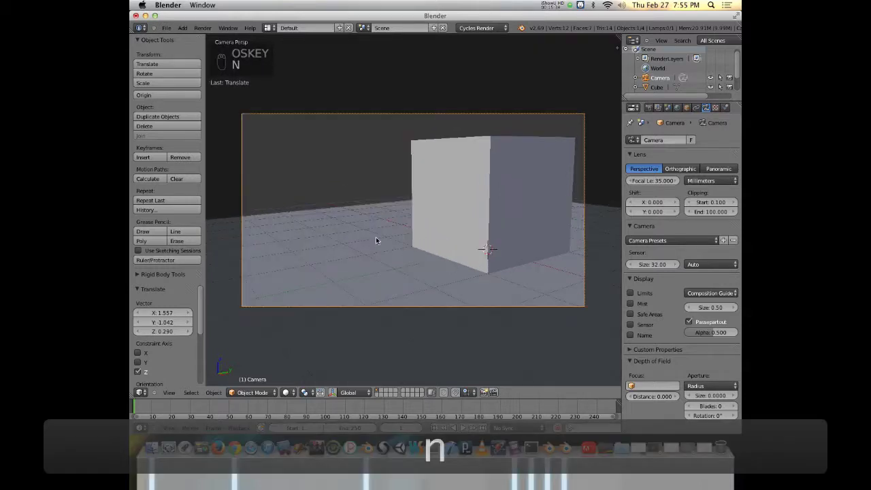
pyautogui.scroll(-1, 373, 250)
pyautogui.moveTo(372, 250); pyautogui.dragTo(389, 239, button='middle')
pyautogui.rightClick(400, 203)
pyautogui.moveTo(369, 197); pyautogui.dragTo(408, 216, button='middle')
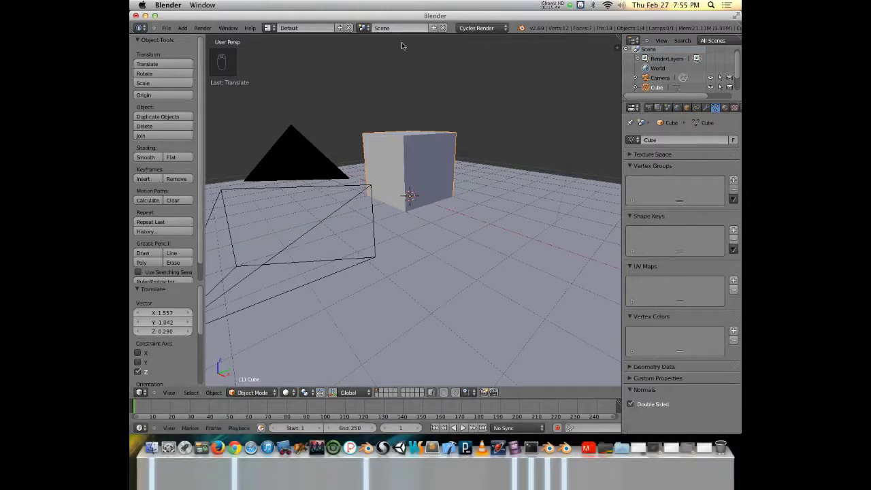
# Select the point lamp above the plane and delete it from the scene
pyautogui.scroll(-8, 494, 125)
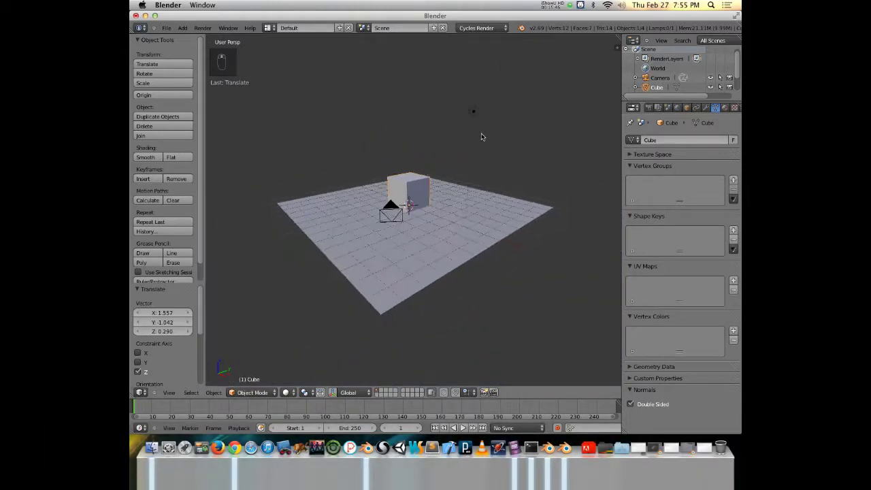
pyautogui.moveTo(481, 136); pyautogui.dragTo(469, 159, button='middle')
pyautogui.rightClick(469, 159)
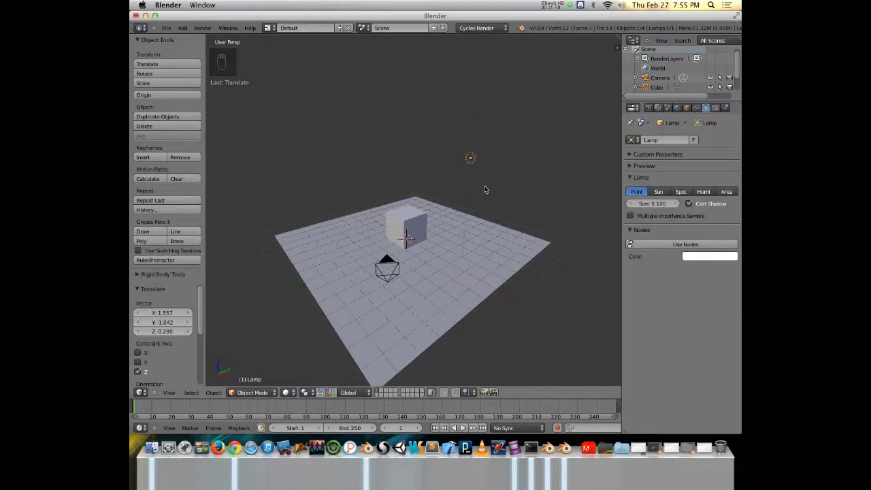
pyautogui.press('x')
pyautogui.click(449, 180)
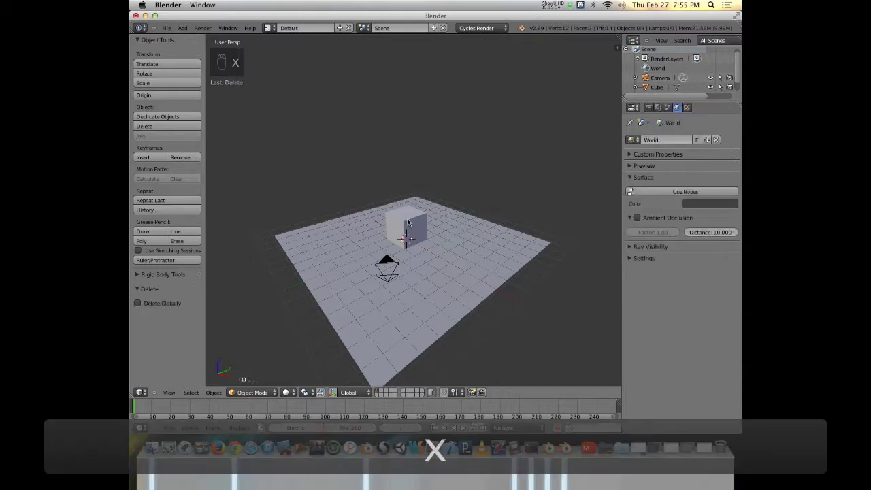
# Add a point lamp at the scene's centre and raise it about 7.02 along the global Z axis
pyautogui.hotkey('shift', 'a')
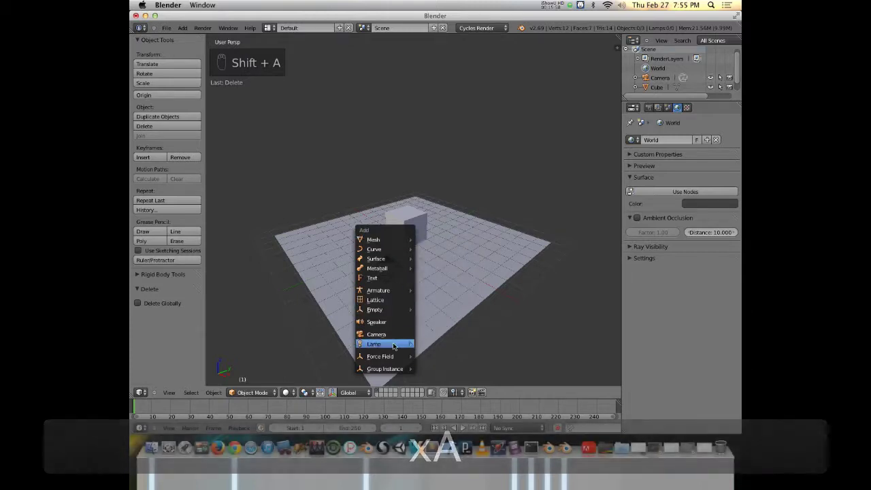
pyautogui.moveTo(405, 343)
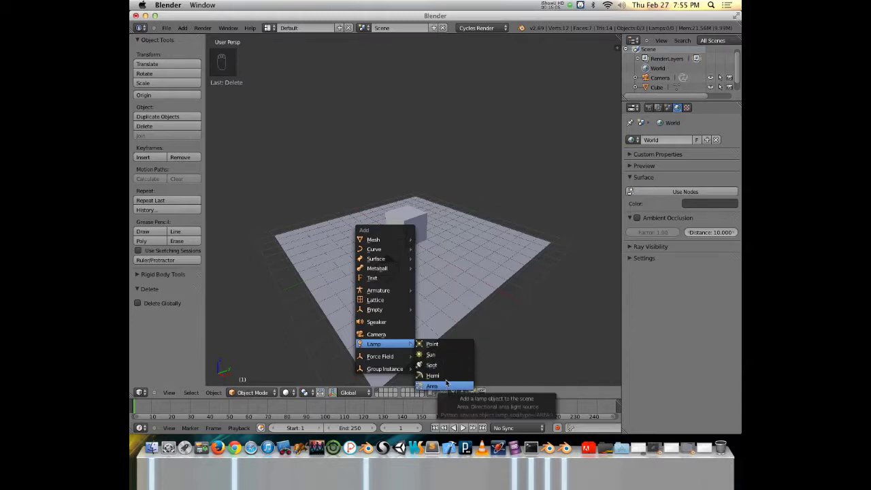
pyautogui.click(455, 345)
pyautogui.press('g')
pyautogui.press('z')
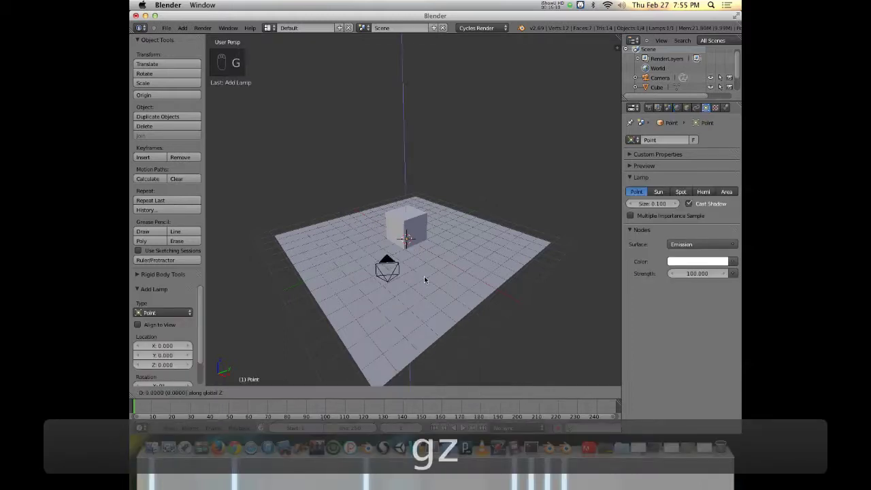
pyautogui.click(428, 172)
# Switch the viewport to rendered shading and move the point lamp by about X -1.77, Y -2.33, Z -2.24
pyautogui.moveTo(428, 172); pyautogui.dragTo(451, 179, button='middle')
pyautogui.scroll(-1, 451, 179)
pyautogui.scroll(5, 442, 150)
pyautogui.moveTo(434, 120); pyautogui.dragTo(425, 189, button='middle')
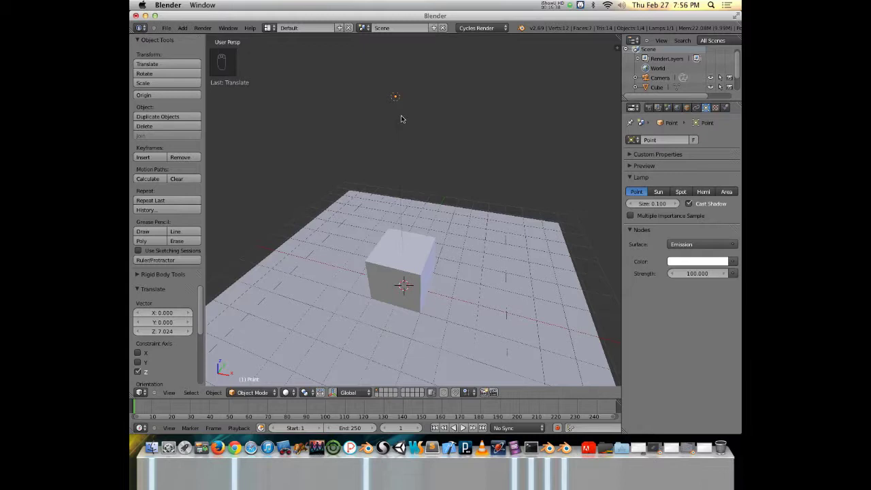
pyautogui.moveTo(415, 143); pyautogui.dragTo(420, 148, button='middle')
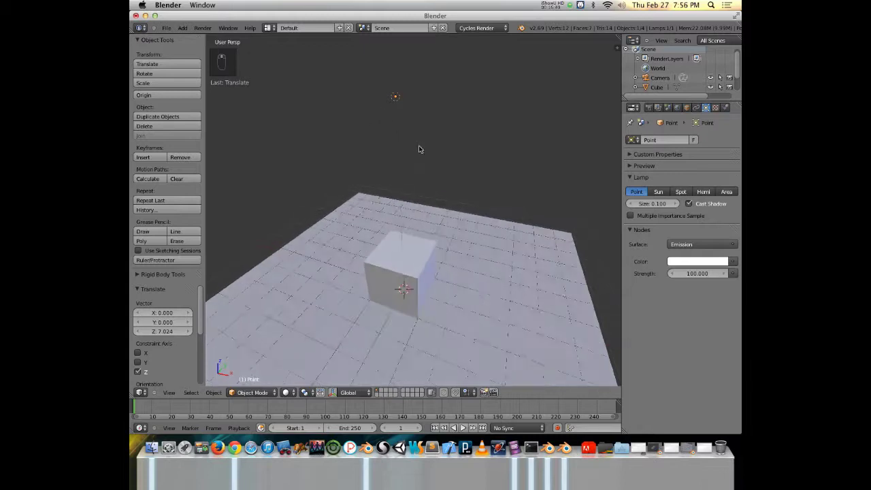
pyautogui.moveTo(436, 211); pyautogui.dragTo(310, 375, button='middle')
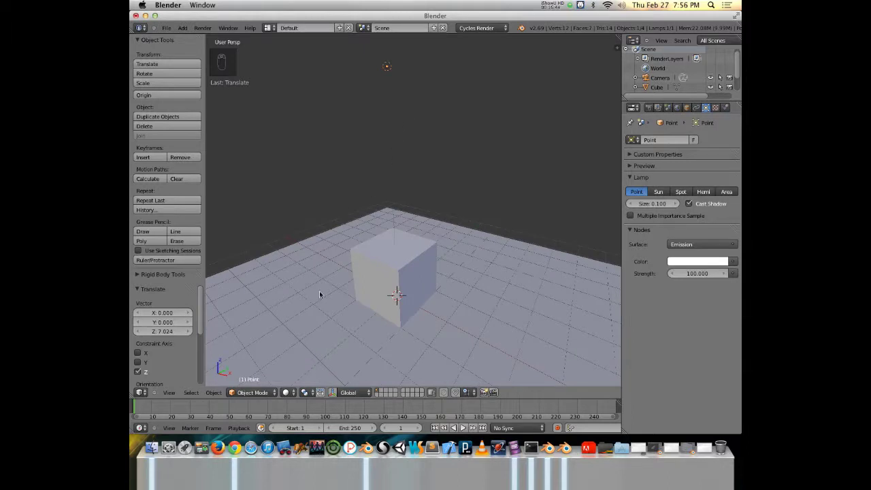
pyautogui.click(286, 392)
pyautogui.click(299, 332)
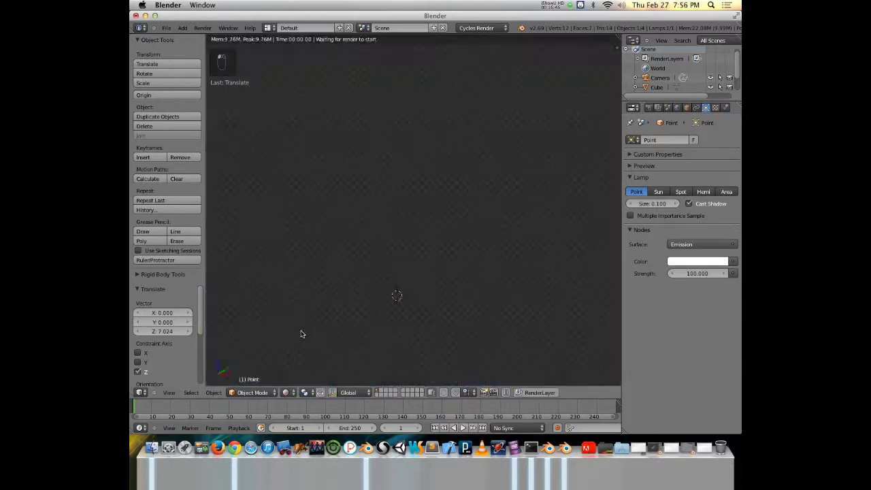
pyautogui.press('g')
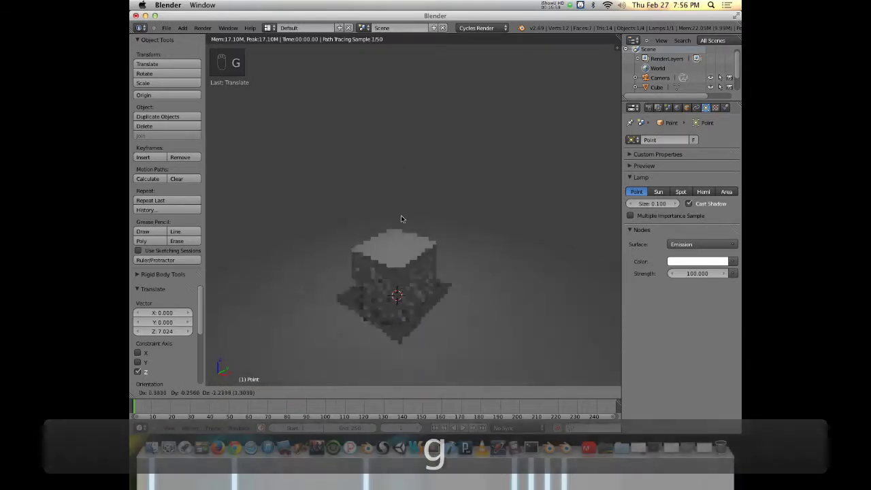
pyautogui.click(286, 264)
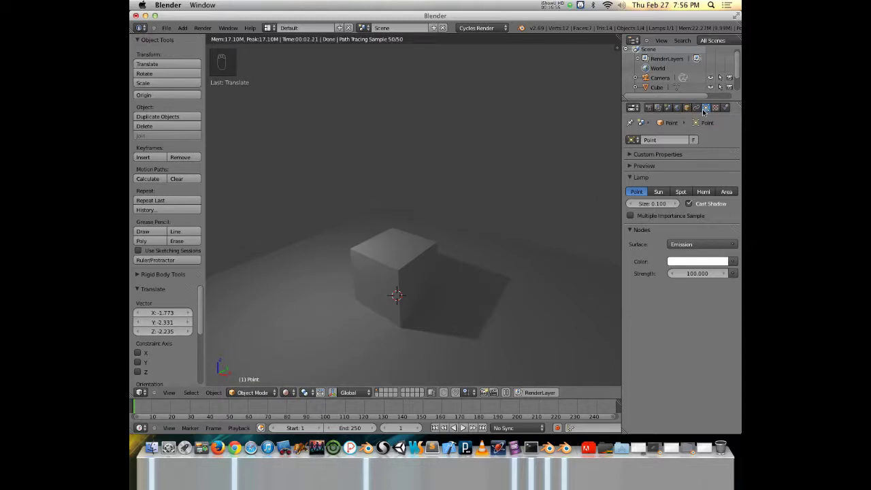
# Set the point lamp's size to about 0.128 and its colour to red, about R 1.000, G 0.172, B 0.146
pyautogui.click(629, 166)
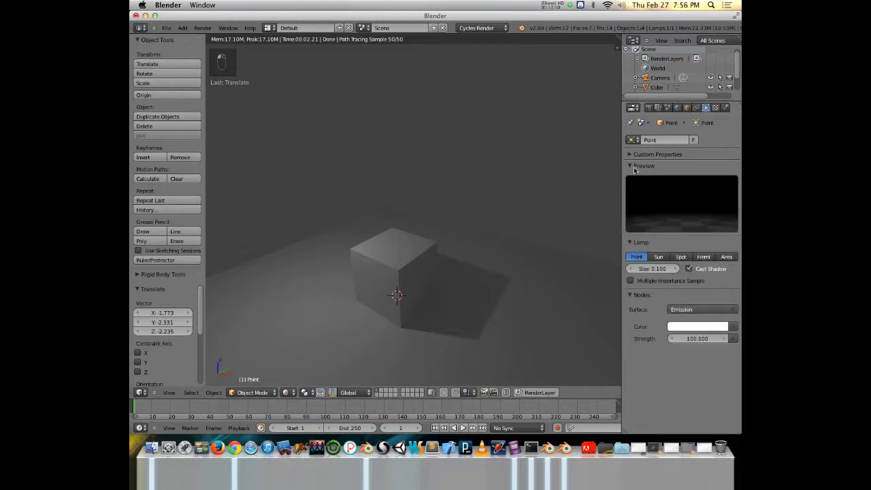
pyautogui.click(631, 167)
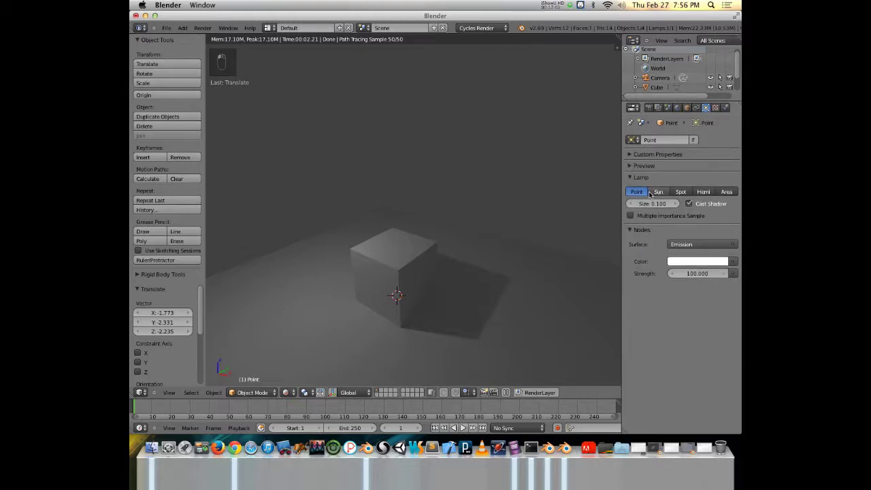
pyautogui.moveTo(652, 204); pyautogui.dragTo(647, 204)
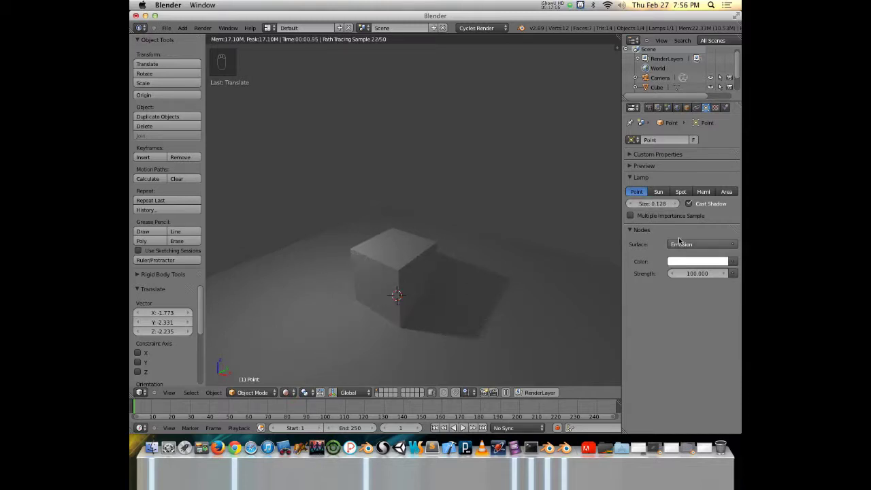
pyautogui.click(675, 263)
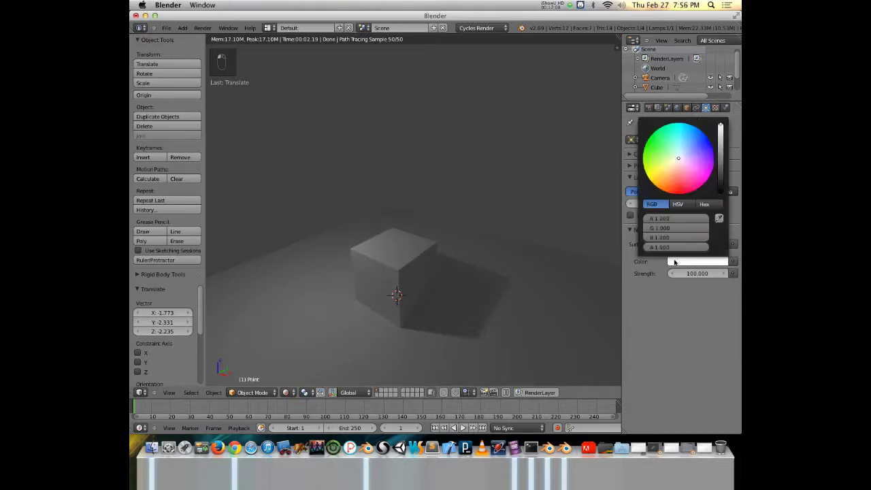
pyautogui.moveTo(674, 181); pyautogui.dragTo(677, 189)
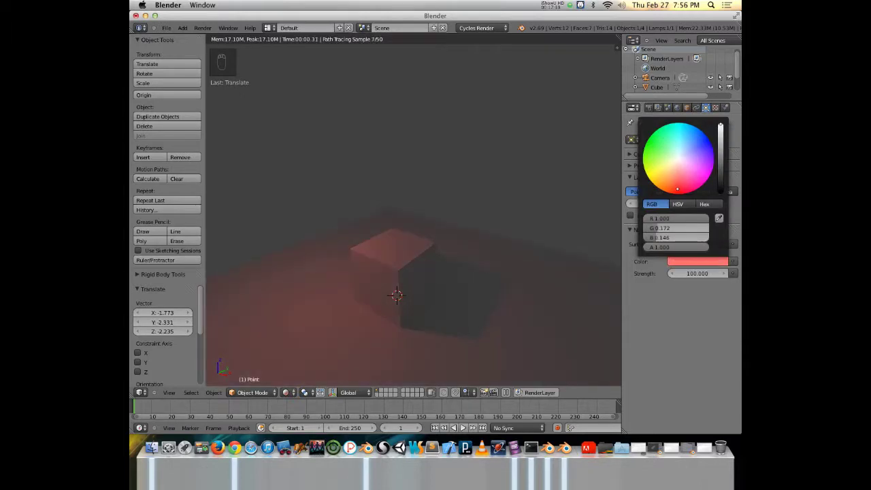
# Try a strength of 12000 on the red point lamp
pyautogui.moveTo(695, 274); pyautogui.dragTo(650, 275)
pyautogui.click(701, 274)
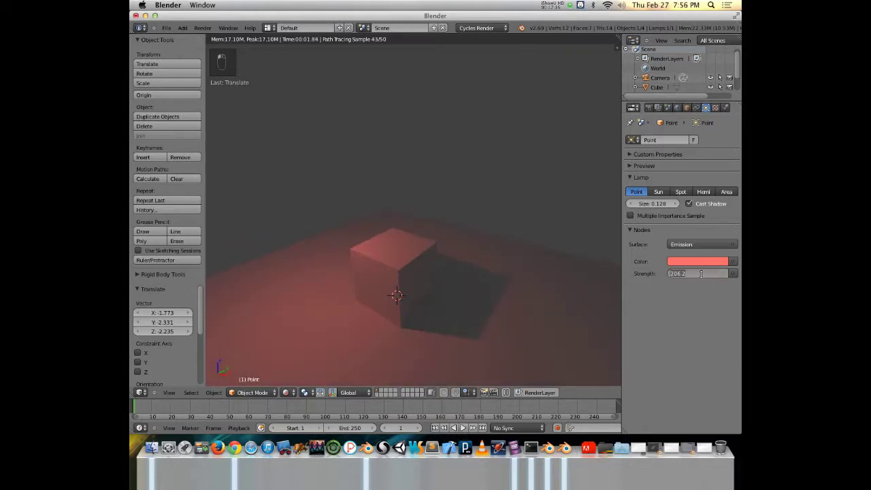
pyautogui.write('12000.0')
pyautogui.press('Return')
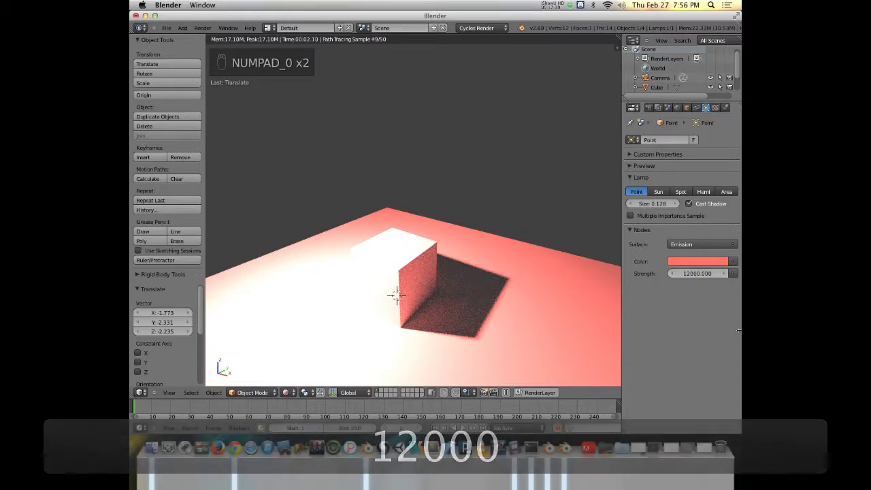
# Set the point lamp's strength back to 100
pyautogui.click(696, 275)
pyautogui.write('100')
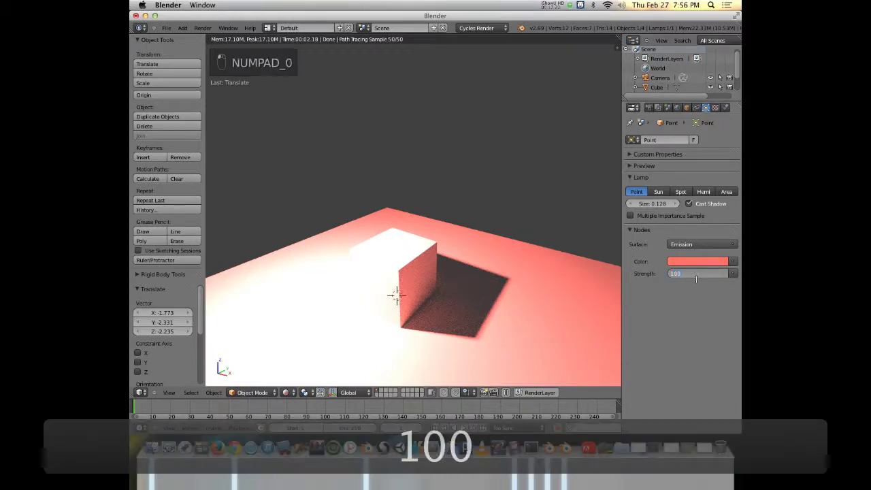
pyautogui.press('Return')
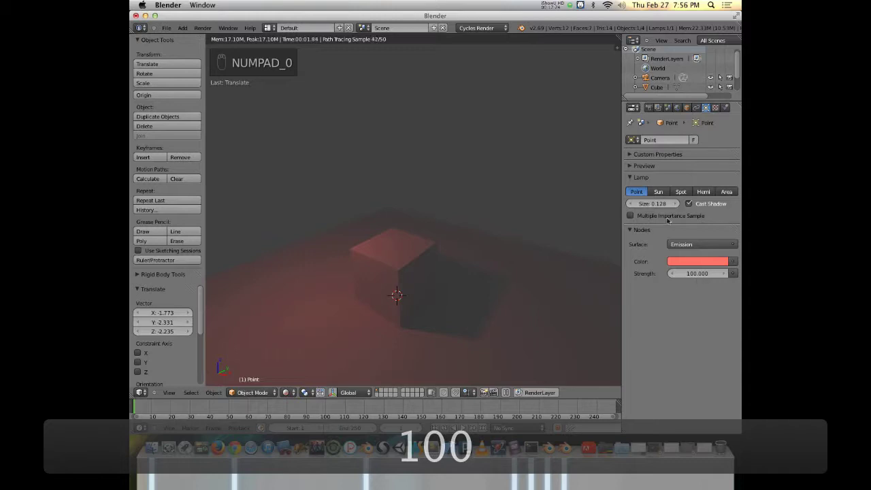
# Return the viewport to solid shading and change the selected lamp's type to Sun
pyautogui.press('z')
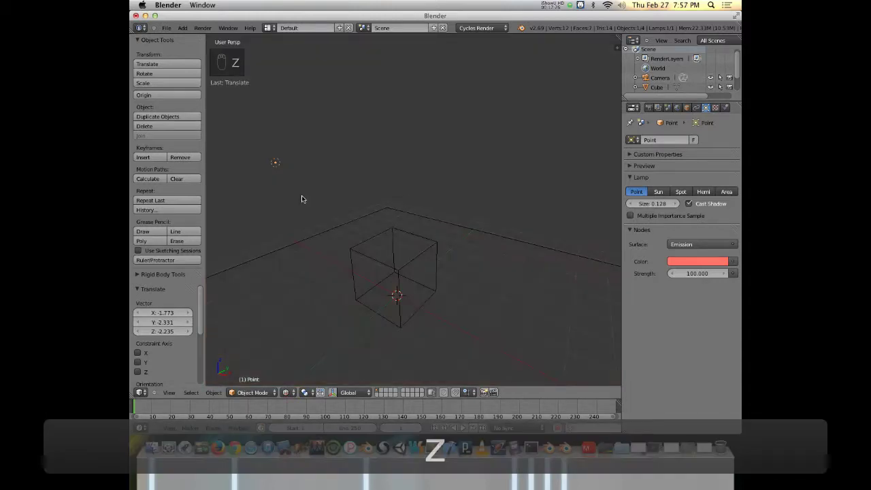
pyautogui.press('z')
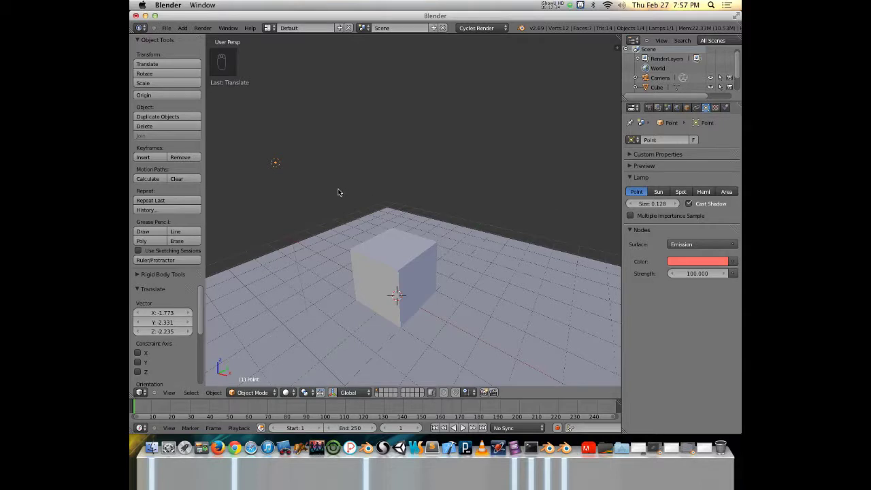
pyautogui.click(659, 193)
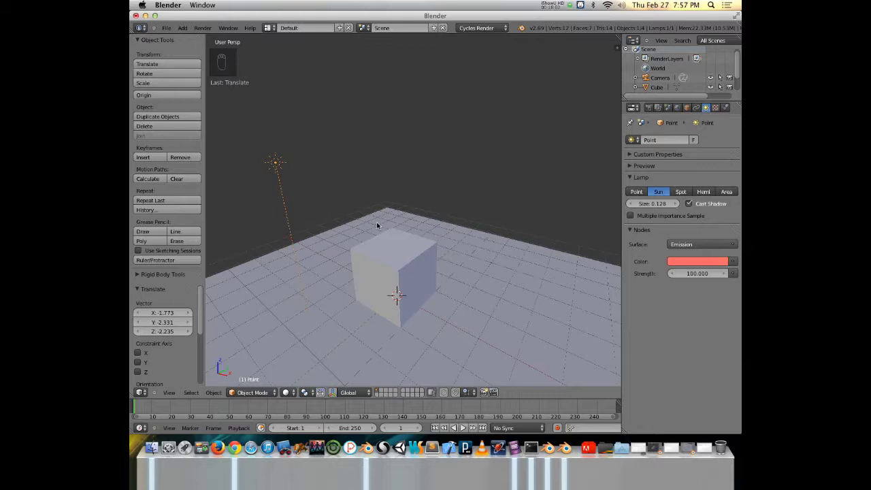
# Move the sun lamp down beside the cube, by about X 3.38, Y 2.13, Z -3.53
pyautogui.press('super')
pyautogui.moveTo(379, 294); pyautogui.dragTo(429, 189, button='middle')
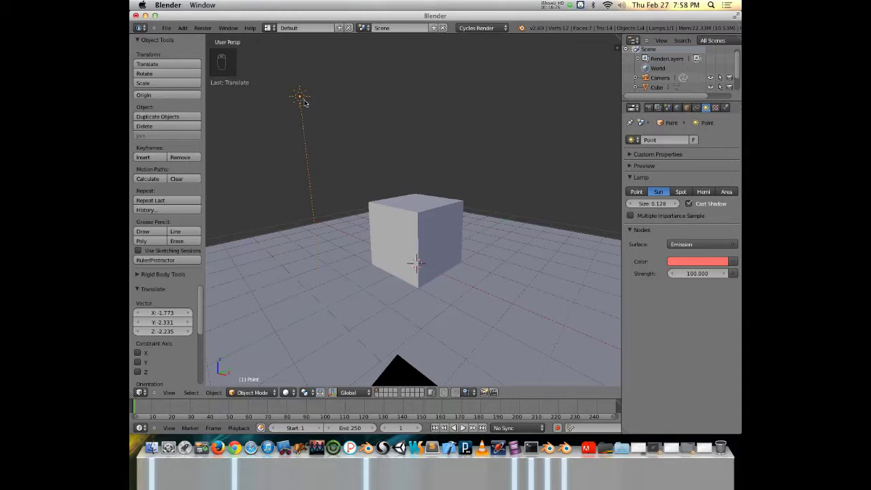
pyautogui.press('g')
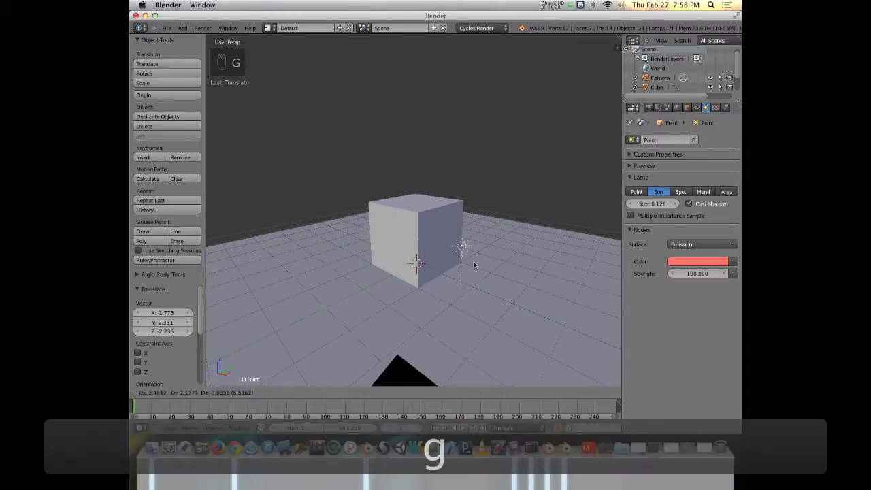
pyautogui.click(469, 257)
# Show rendered shading, set the sun lamp's strength to 10 and reduce its colour's saturation to 0 for white light
pyautogui.hotkey('shift', 'z')
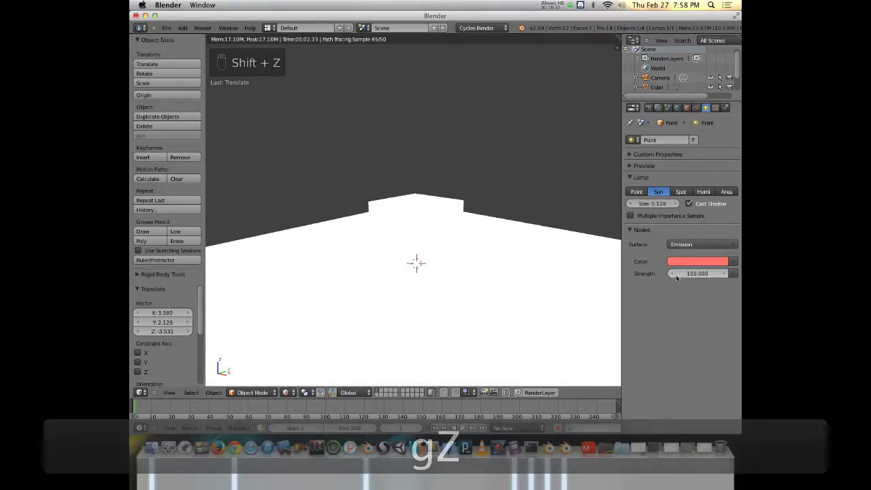
pyautogui.write('10')
pyautogui.press('Return')
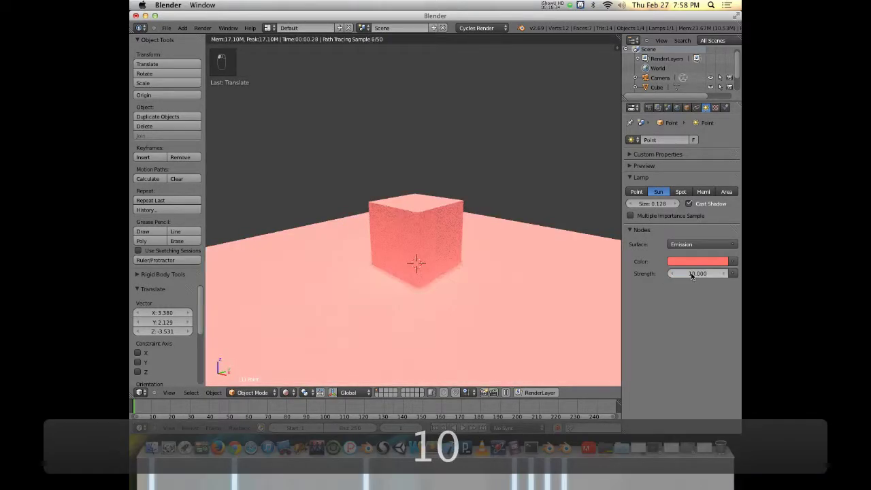
pyautogui.click(683, 262)
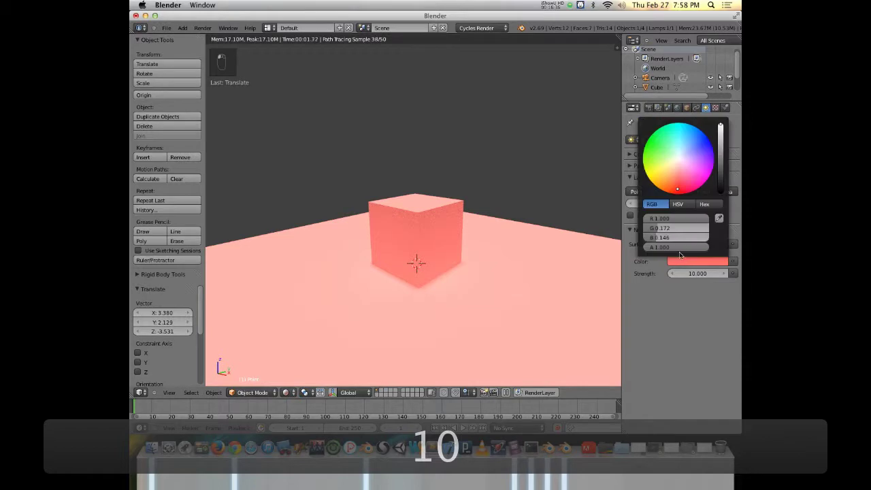
pyautogui.click(678, 205)
pyautogui.moveTo(687, 228); pyautogui.dragTo(647, 228)
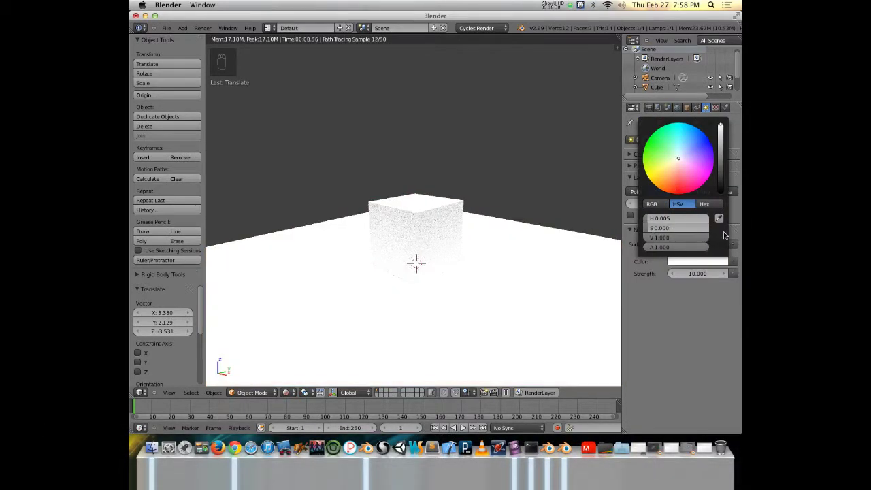
# Set the sun lamp's strength to 1
pyautogui.click(687, 274)
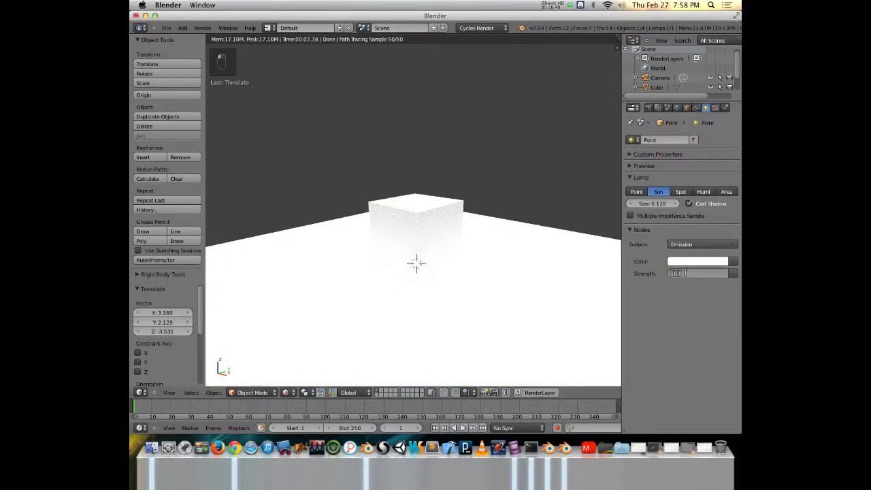
pyautogui.write('1')
pyautogui.press('Return')
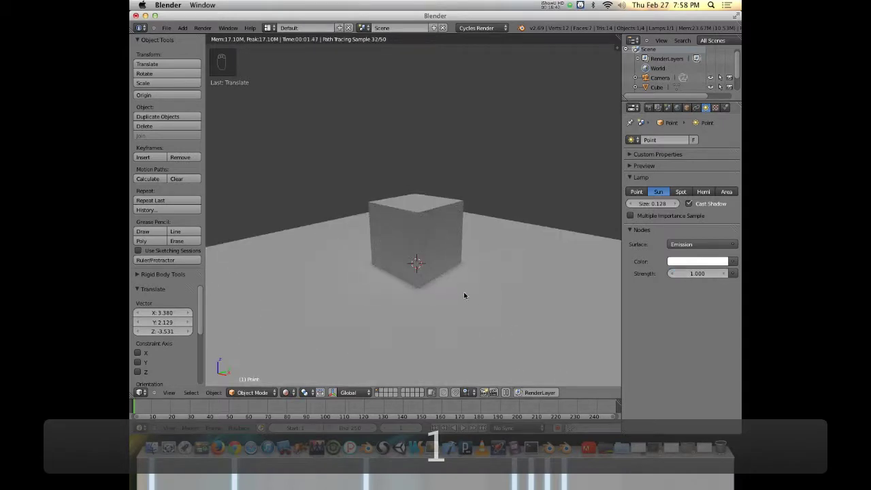
# Move the sun lamp about 4.85 down along global Z, beneath the plane, and compare its lighting in rendered and solid shading
pyautogui.hotkey('shift', 'z')
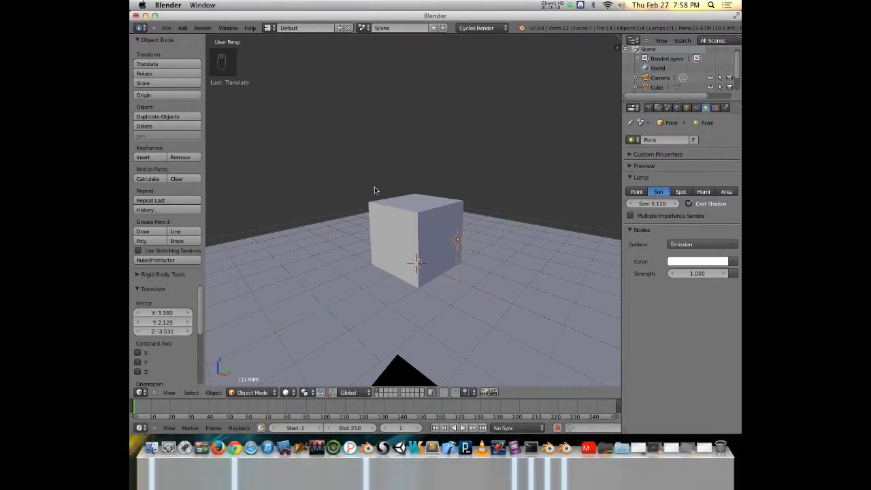
pyautogui.hotkey('shift', 'z')
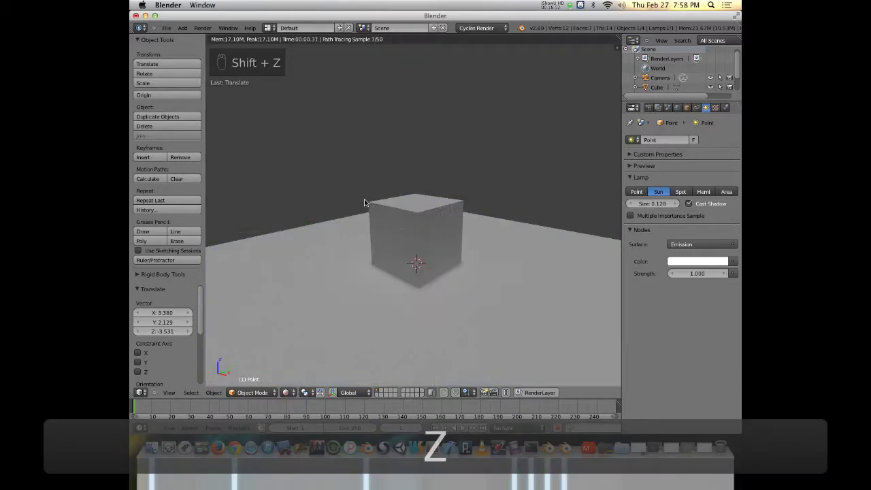
pyautogui.hotkey('shift', 'z')
pyautogui.scroll(-5, 418, 240)
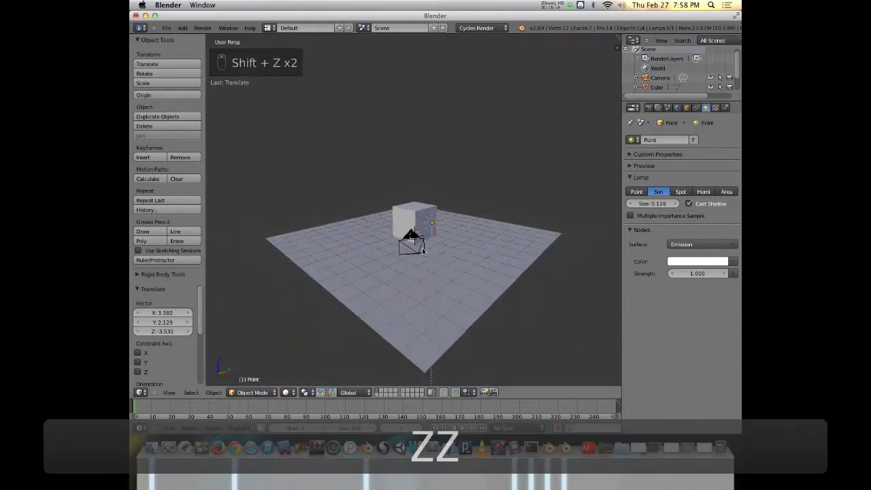
pyautogui.press('g')
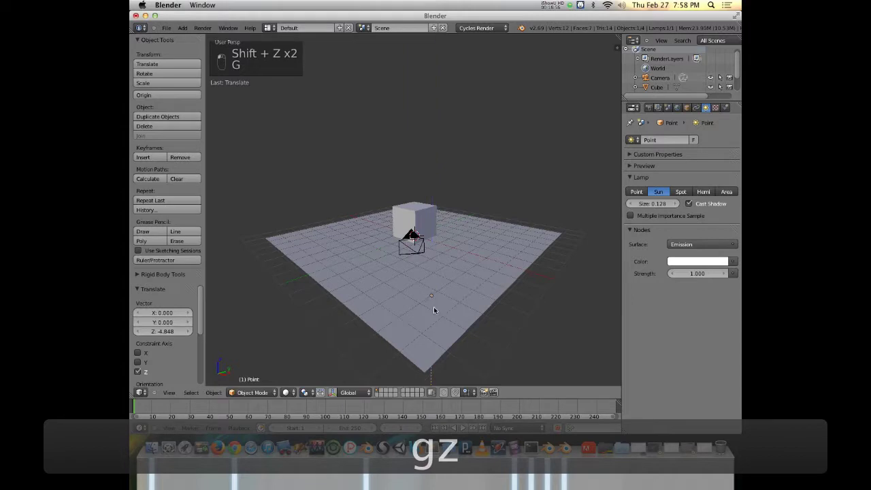
pyautogui.click(434, 306)
pyautogui.hotkey('shift', 'z')
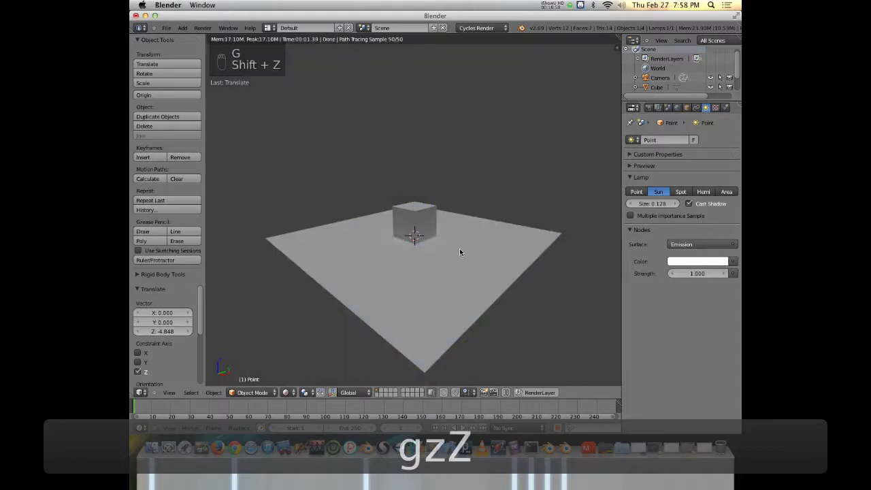
pyautogui.hotkey('shift', 'z')
pyautogui.moveTo(432, 317)
pyautogui.mouseDown(button='middle')
pyautogui.moveTo(417, 297)
pyautogui.moveTo(410, 301)
pyautogui.mouseUp(button='middle')
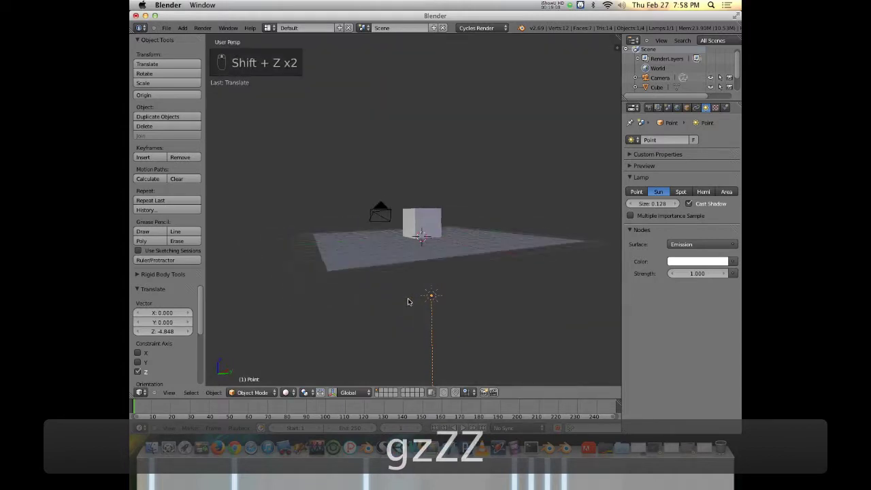
# Move the sun lamp above the plane by about X -6.37, Y -5.22, Z 15.8 and rotate it about -34.3° toward the cube
pyautogui.scroll(-4, 443, 322)
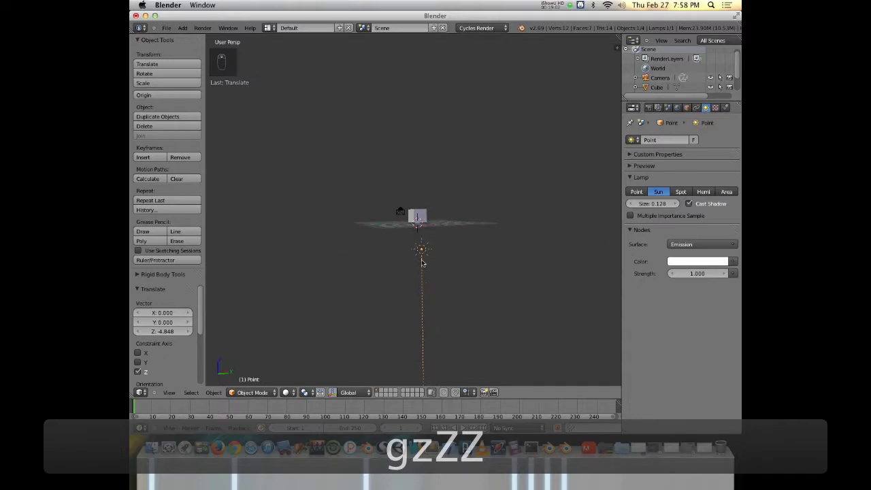
pyautogui.moveTo(425, 267); pyautogui.dragTo(415, 252, button='middle')
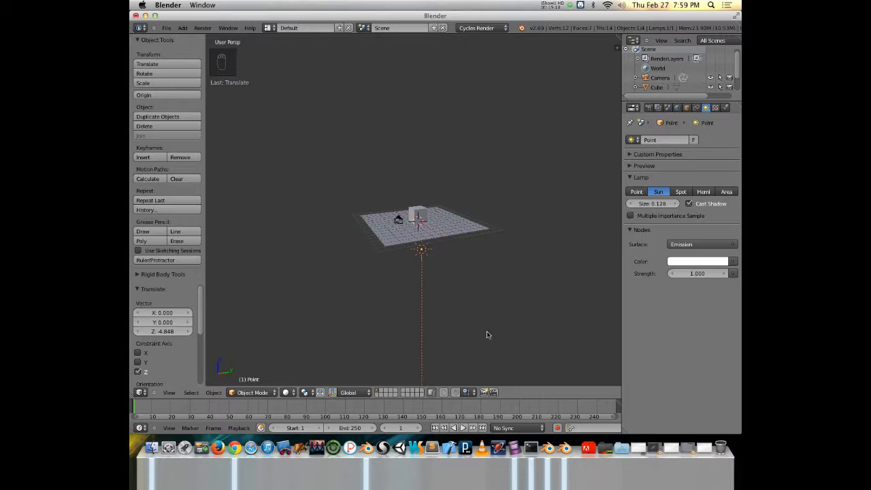
pyautogui.press('g')
pyautogui.click(446, 256)
pyautogui.press('r')
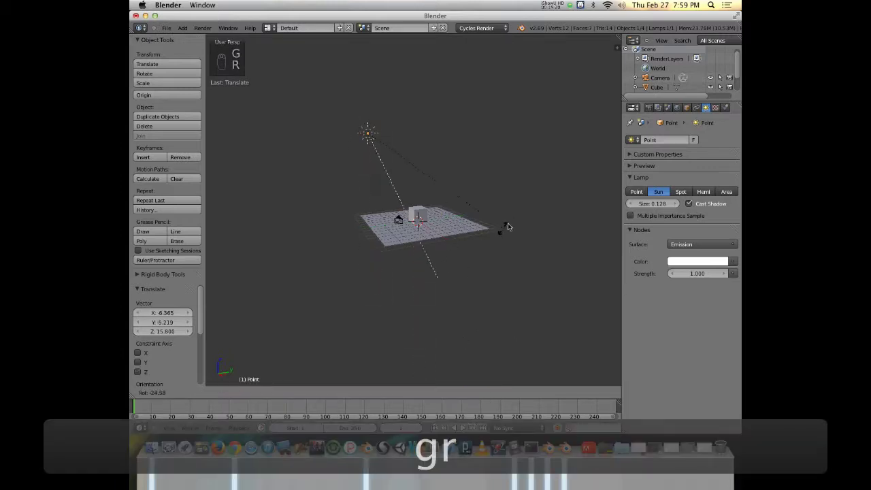
pyautogui.click(519, 208)
# Preview the sun lighting on the cube in rendered shading, comparing Cast Shadow turned off and back on
pyautogui.scroll(5, 507, 206)
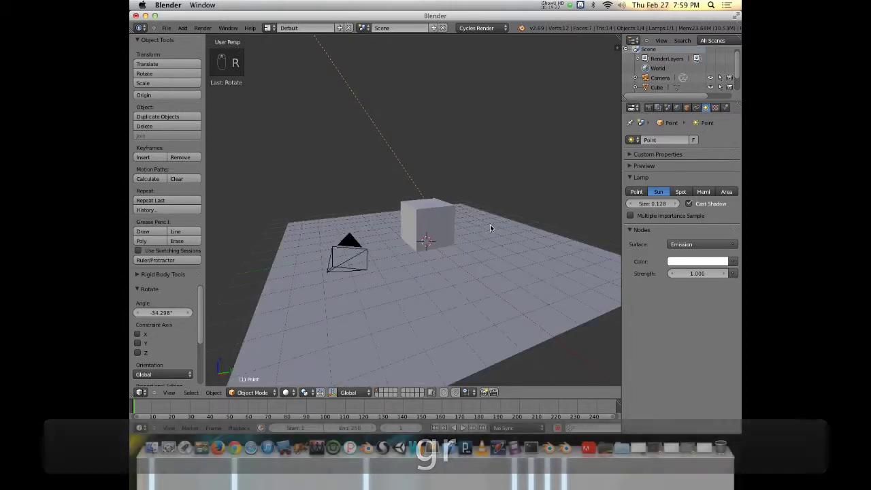
pyautogui.scroll(-1, 472, 255)
pyautogui.hotkey('shift', 'z')
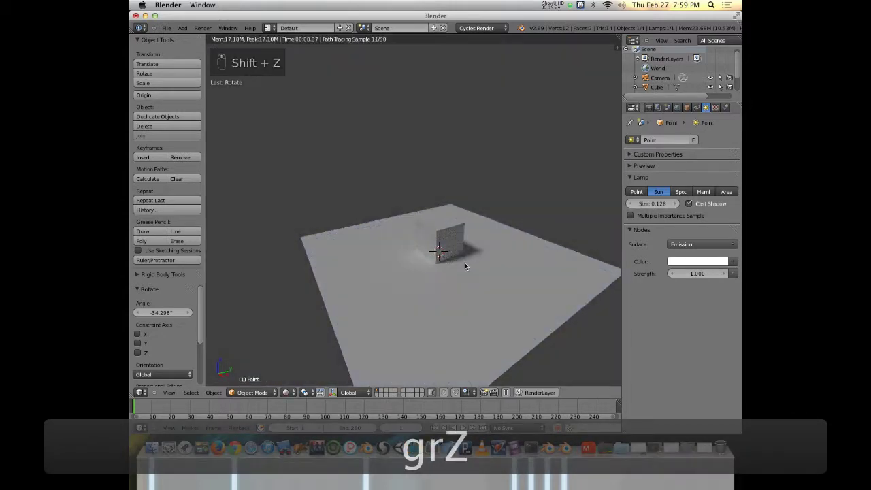
pyautogui.scroll(-2, 452, 269)
pyautogui.moveTo(450, 273)
pyautogui.mouseDown(button='middle')
pyautogui.moveTo(451, 226)
pyautogui.moveTo(458, 238)
pyautogui.moveTo(548, 269)
pyautogui.moveTo(488, 217)
pyautogui.mouseUp(button='middle')
pyautogui.scroll(3, 458, 238)
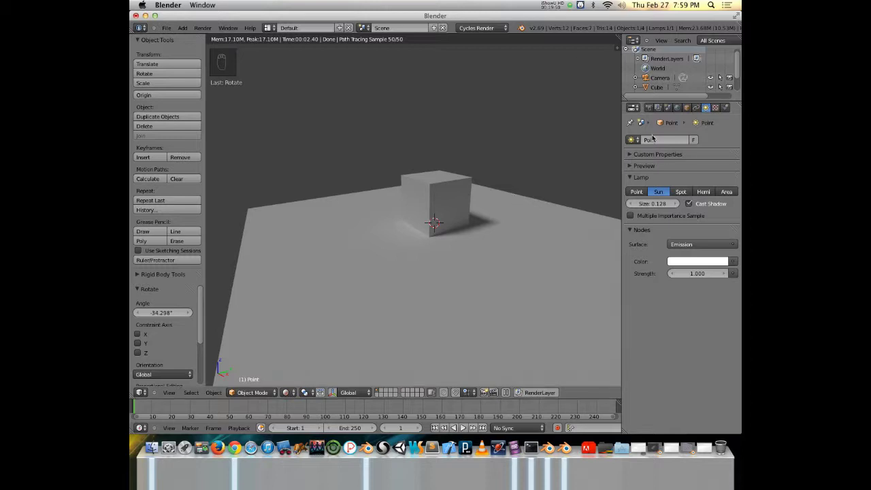
pyautogui.click(689, 204)
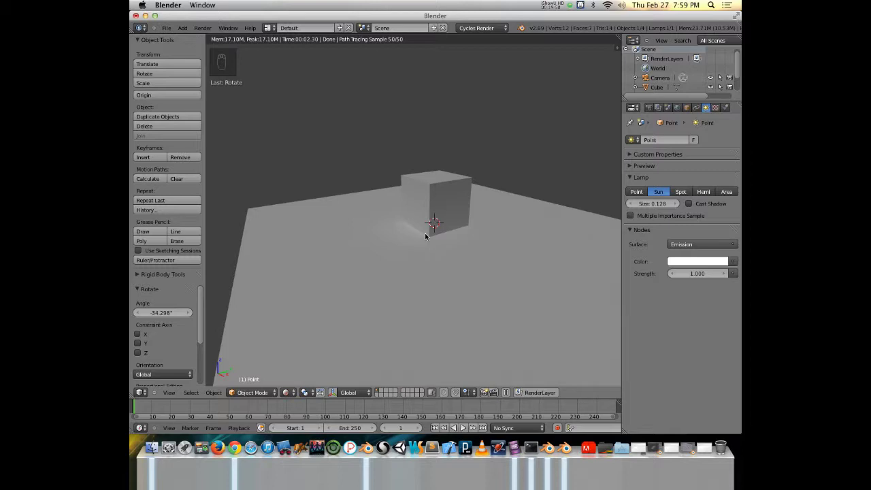
pyautogui.click(689, 204)
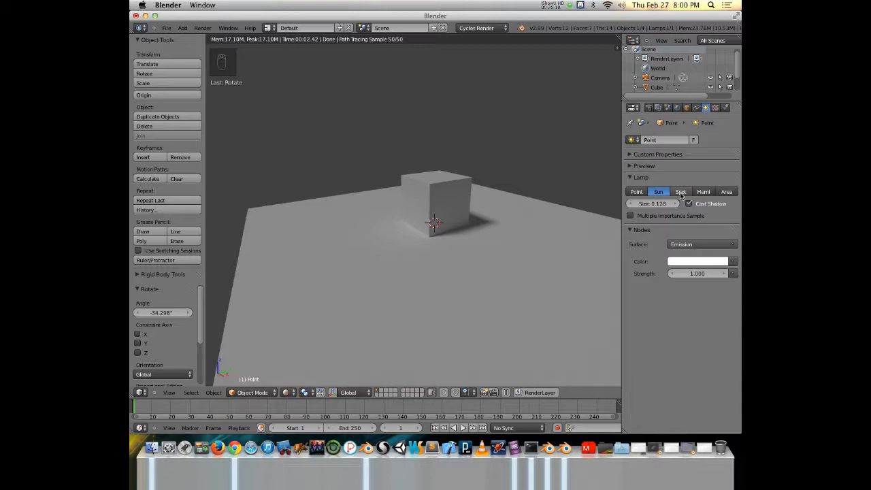
# Return to solid shading, change the lamp type to Spot, and set its spot size to 65° and blend to about 0.56
pyautogui.hotkey('shift', 'z')
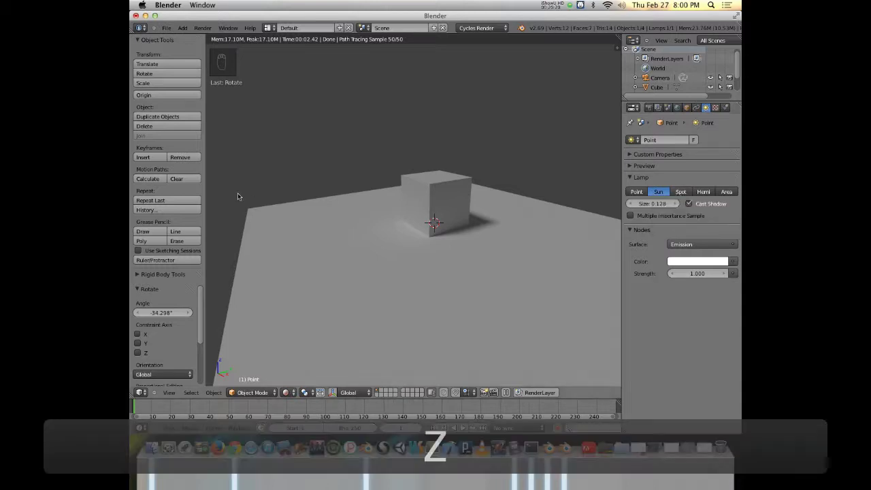
pyautogui.click(680, 192)
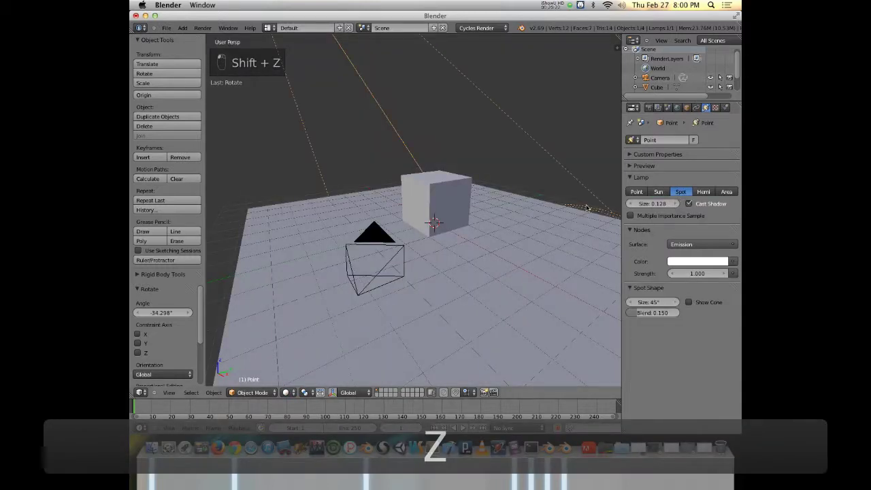
pyautogui.scroll(-3, 476, 258)
pyautogui.moveTo(443, 259); pyautogui.dragTo(402, 259, button='middle')
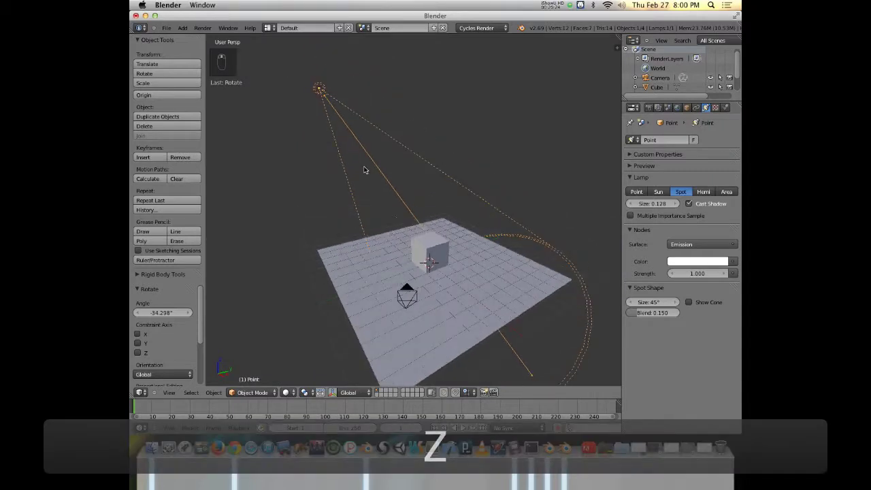
pyautogui.moveTo(479, 227); pyautogui.dragTo(490, 241, button='middle')
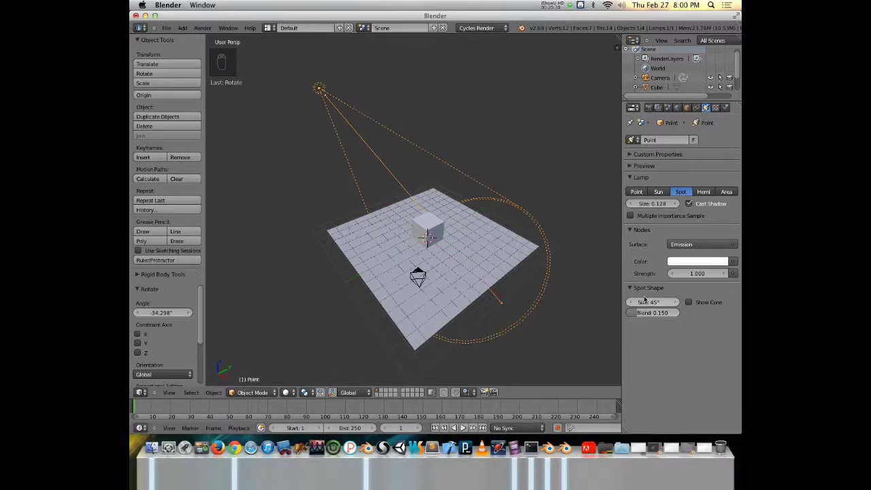
pyautogui.moveTo(651, 303); pyautogui.dragTo(681, 313)
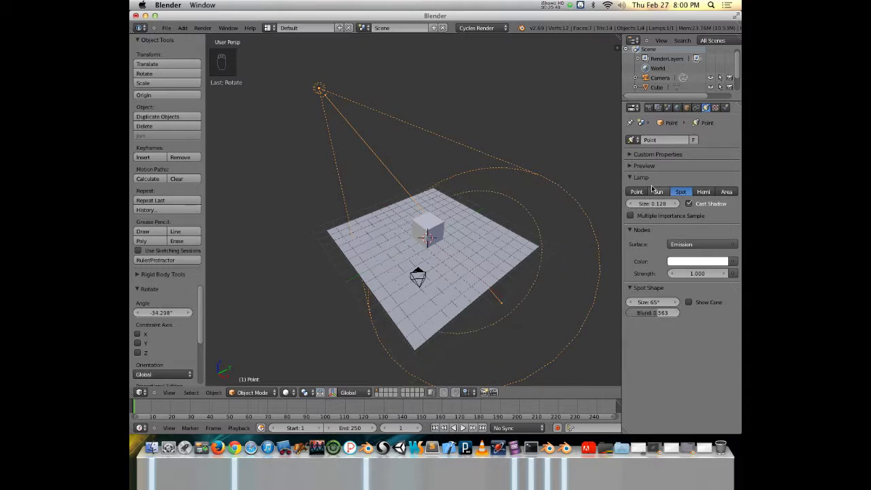
# Expand the lamp preview and set the spot lamp's strength to 100
pyautogui.click(631, 166)
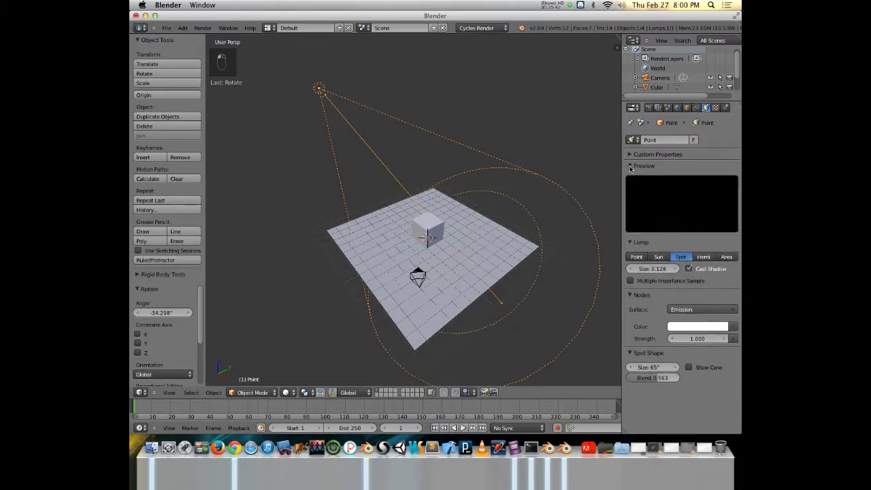
pyautogui.moveTo(692, 338)
pyautogui.mouseDown()
pyautogui.moveTo(722, 338)
pyautogui.moveTo(672, 340)
pyautogui.moveTo(702, 340)
pyautogui.mouseUp()
pyautogui.click(696, 340)
pyautogui.write('100')
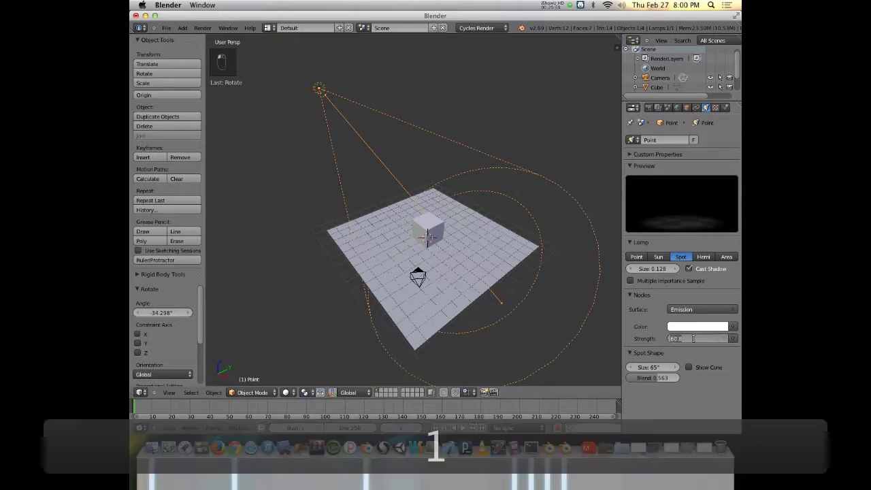
pyautogui.press('Return')
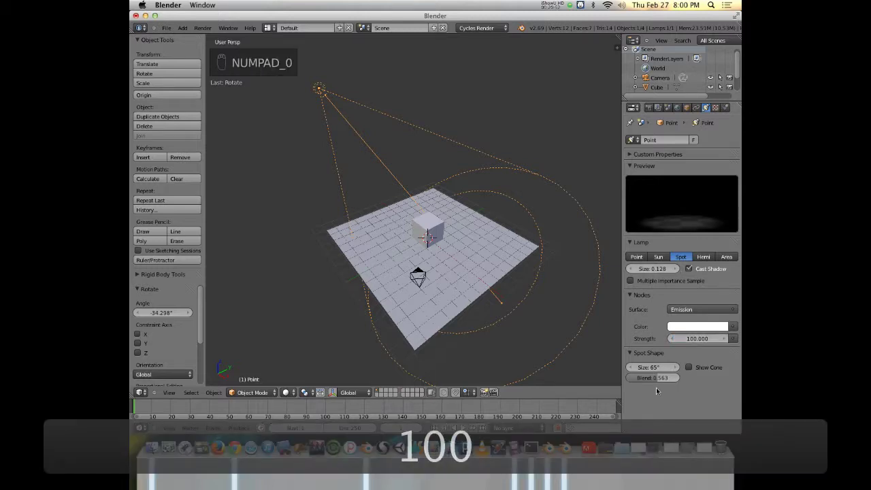
# Try the spot's blend at 0 and 1, and settle on about 0.78
pyautogui.moveTo(655, 382)
pyautogui.mouseDown()
pyautogui.moveTo(626, 383)
pyautogui.moveTo(657, 381)
pyautogui.mouseUp()
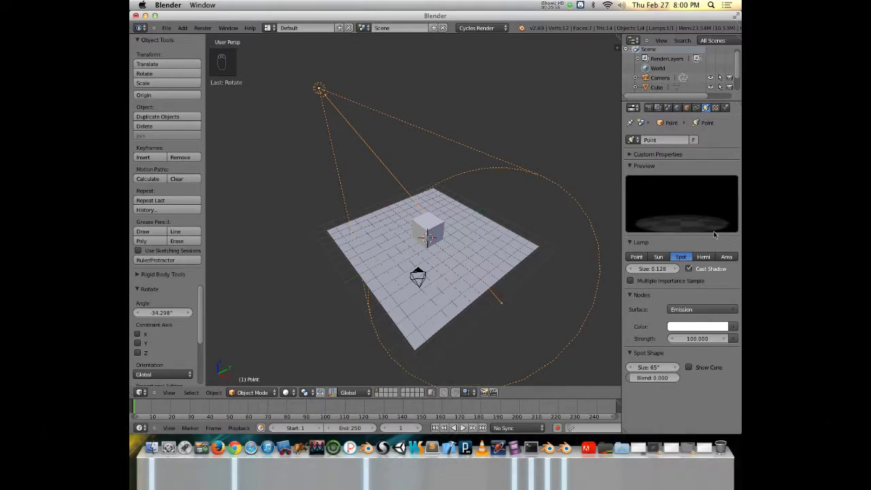
pyautogui.moveTo(644, 381); pyautogui.dragTo(680, 381)
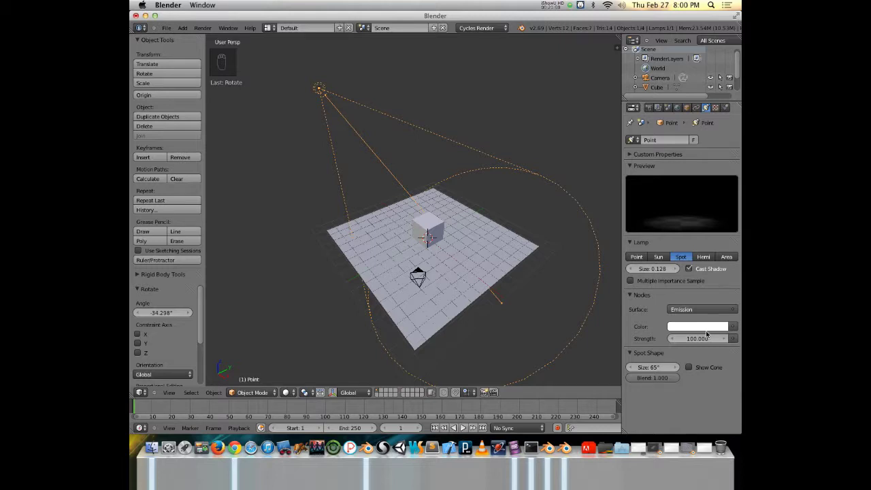
pyautogui.moveTo(661, 380); pyautogui.dragTo(655, 380)
# Display the spot lamp's cone over the plane, inspect it from another angle, and hide it again
pyautogui.click(688, 368)
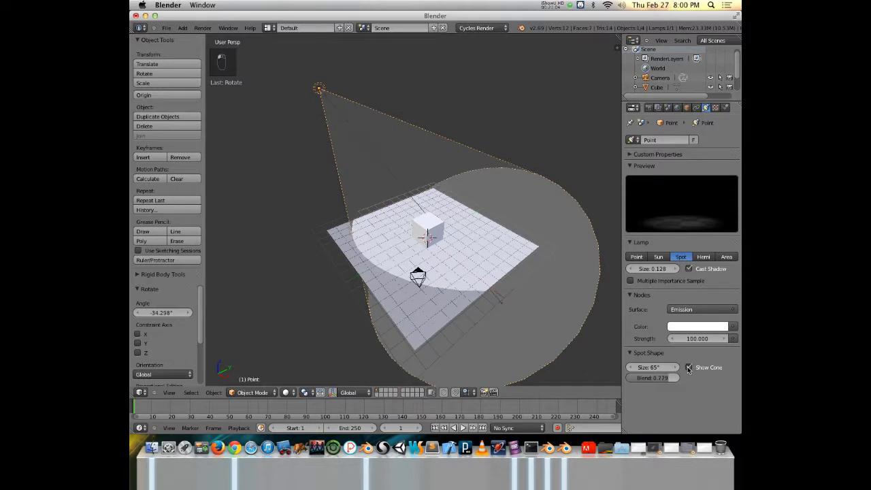
pyautogui.moveTo(473, 325); pyautogui.dragTo(448, 297, button='middle')
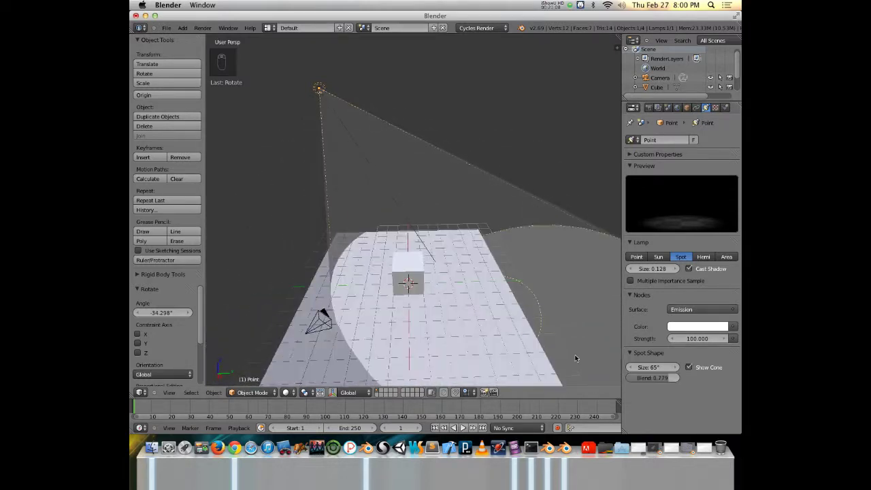
pyautogui.click(689, 368)
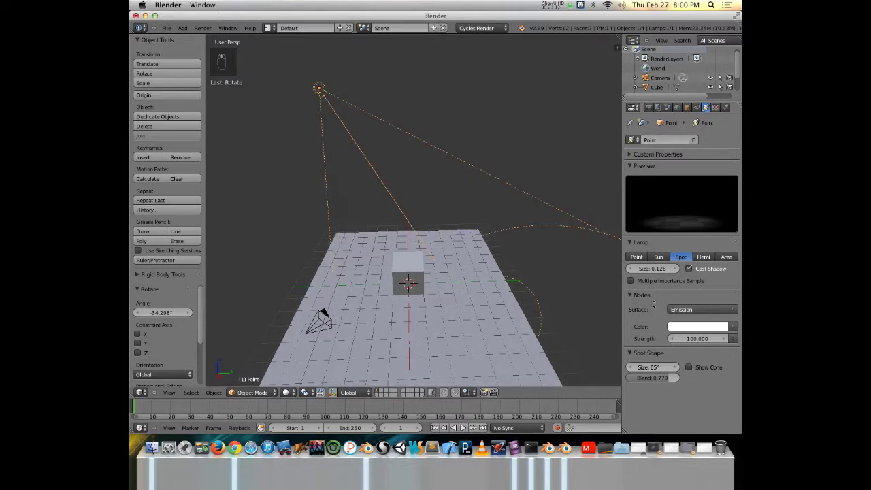
# Reduce the spot lamp's size to 0.045, keep Cast Shadow enabled, and preview the scene in rendered shading
pyautogui.moveTo(646, 269); pyautogui.dragTo(664, 269)
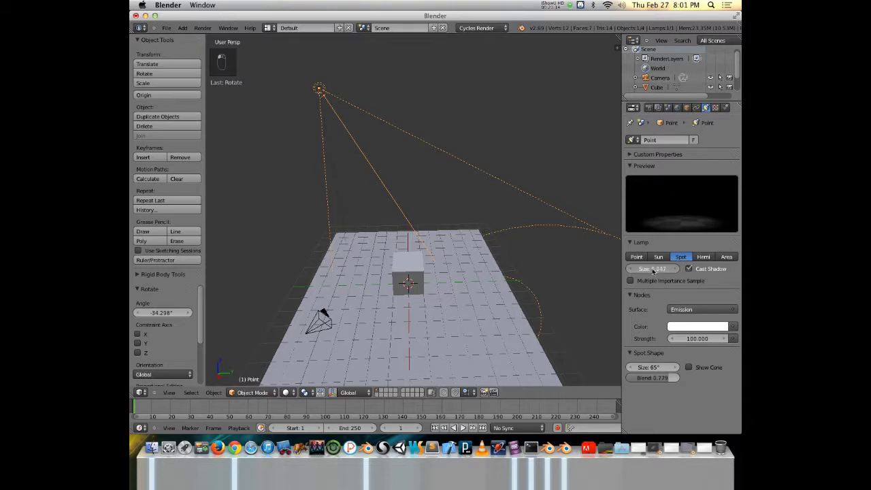
pyautogui.click(687, 270)
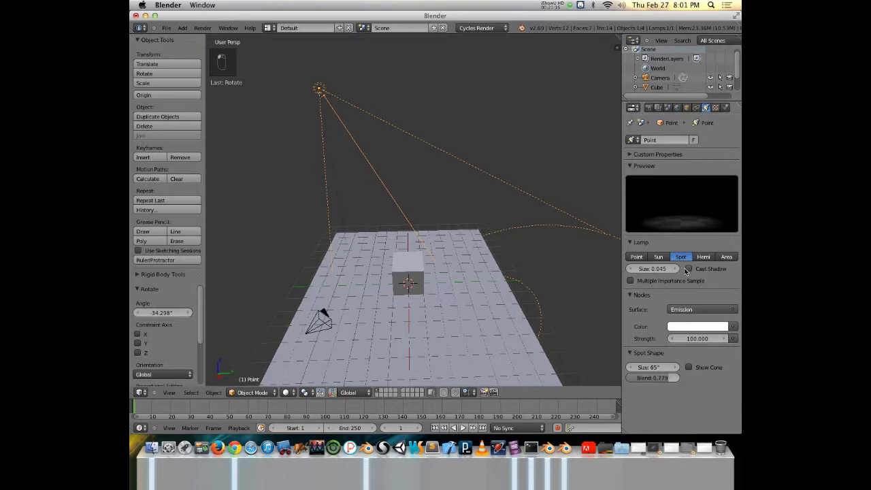
pyautogui.hotkey('shift', 'z')
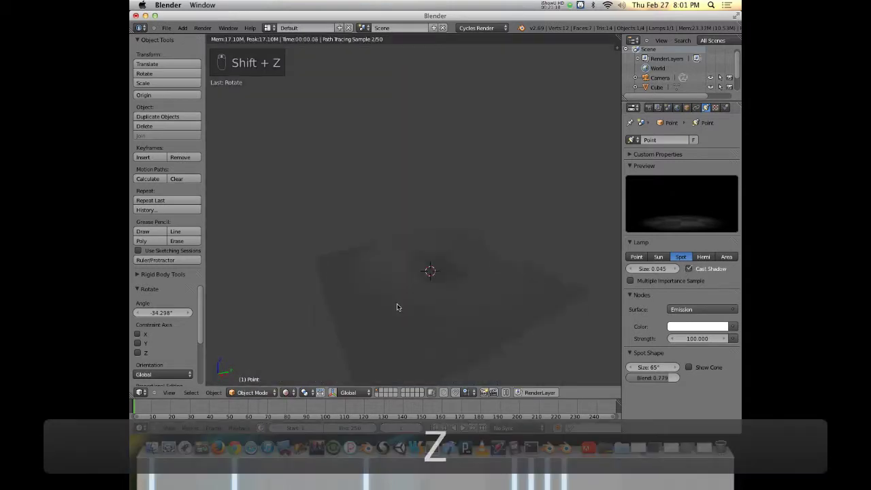
pyautogui.moveTo(447, 263)
pyautogui.mouseDown(button='middle')
pyautogui.moveTo(447, 191)
pyautogui.moveTo(447, 241)
pyautogui.mouseUp(button='middle')
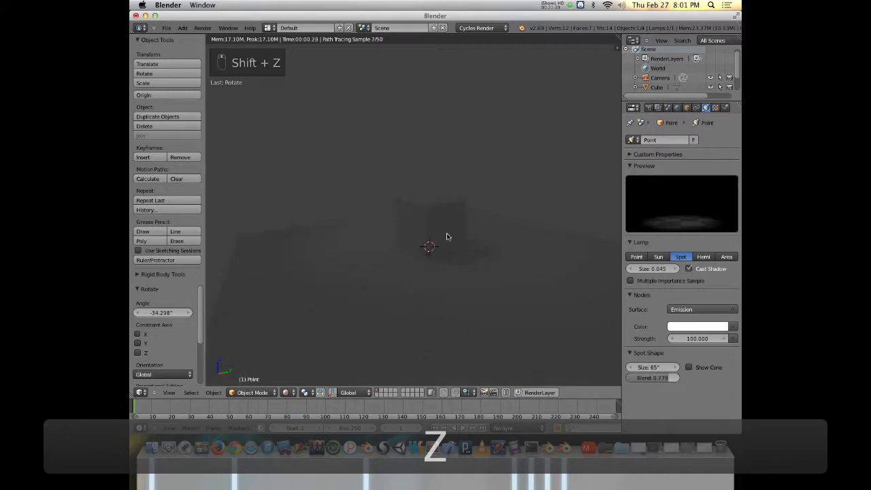
pyautogui.moveTo(461, 294); pyautogui.dragTo(458, 259, button='middle')
# Raise the spot lamp's strength to about 246.3 and set its blend to about 0.48
pyautogui.moveTo(680, 339); pyautogui.dragTo(711, 339)
pyautogui.moveTo(657, 381)
pyautogui.mouseDown()
pyautogui.moveTo(633, 381)
pyautogui.moveTo(695, 384)
pyautogui.moveTo(673, 378)
pyautogui.mouseUp()
pyautogui.moveTo(424, 235); pyautogui.dragTo(436, 223, button='middle')
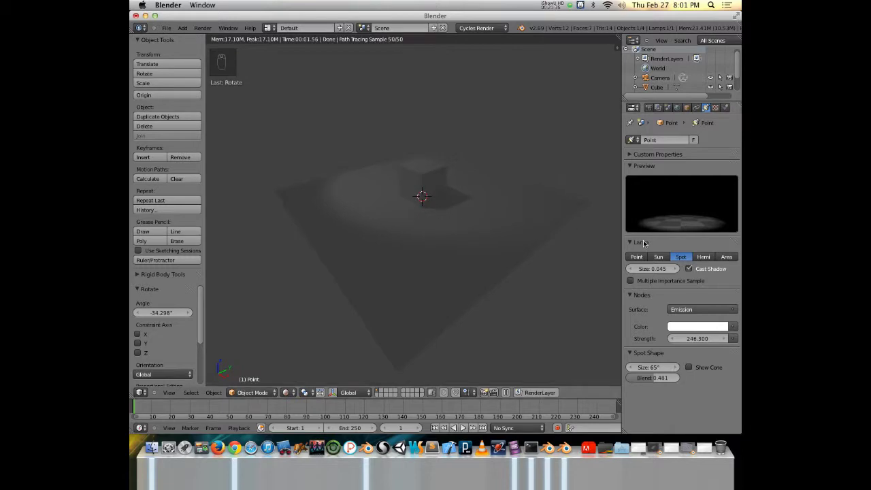
# Change the lamp type to Hemi, set its strength to 1, and view the lamp in wireframe shading
pyautogui.click(703, 257)
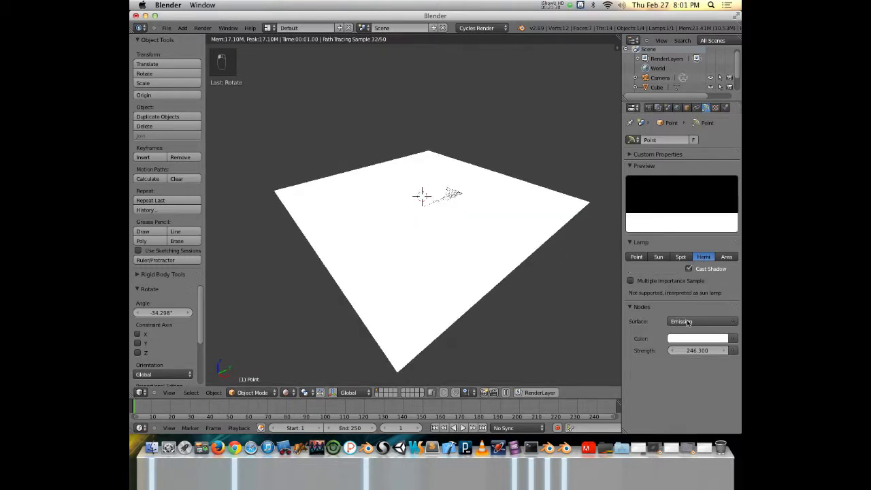
pyautogui.click(692, 350)
pyautogui.write('1')
pyautogui.press('Return')
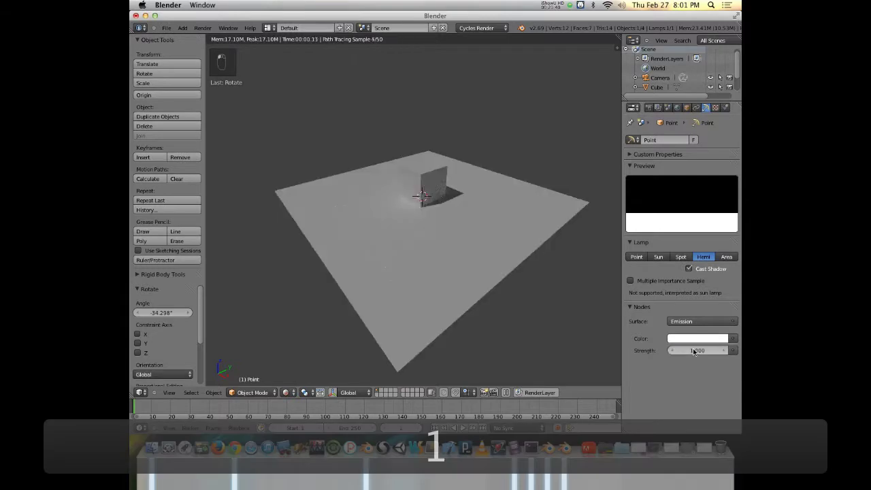
pyautogui.scroll(-5, 340, 165)
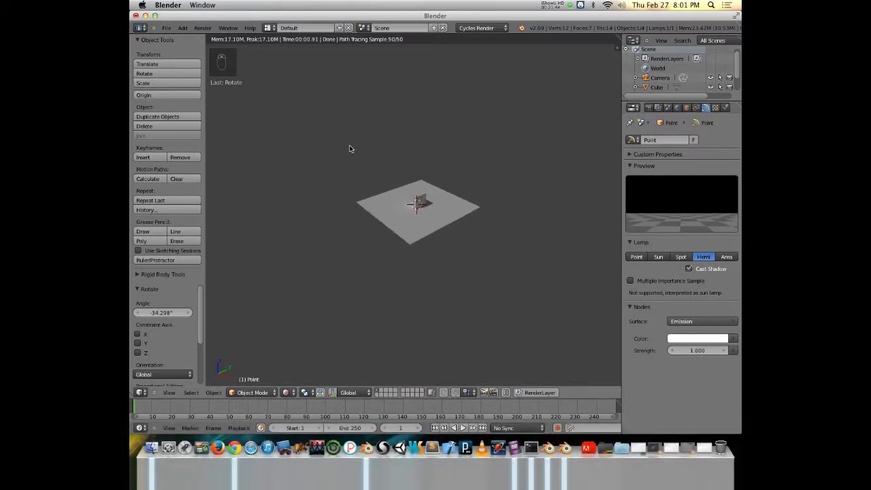
pyautogui.press('z')
pyautogui.moveTo(390, 147); pyautogui.dragTo(363, 151, button='middle')
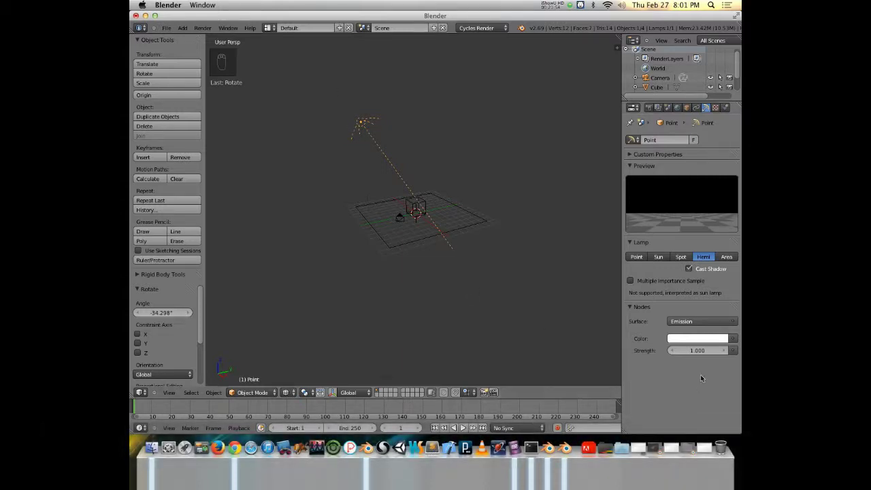
# Change the lamp type to Area and display the scene in solid shading
pyautogui.click(727, 257)
pyautogui.moveTo(416, 194)
pyautogui.mouseDown(button='middle')
pyautogui.moveTo(390, 176)
pyautogui.moveTo(385, 196)
pyautogui.mouseUp(button='middle')
pyautogui.press('z')
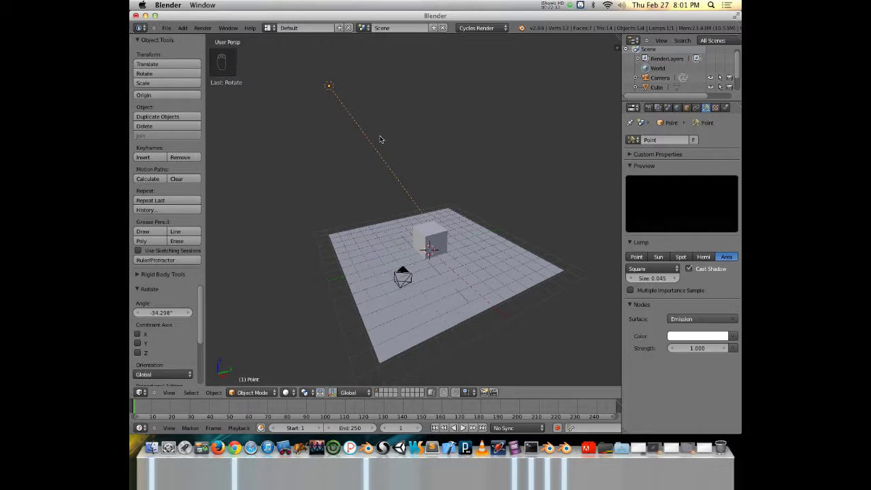
# Set the square area lamp's size to 5
pyautogui.moveTo(652, 279); pyautogui.dragTo(655, 278)
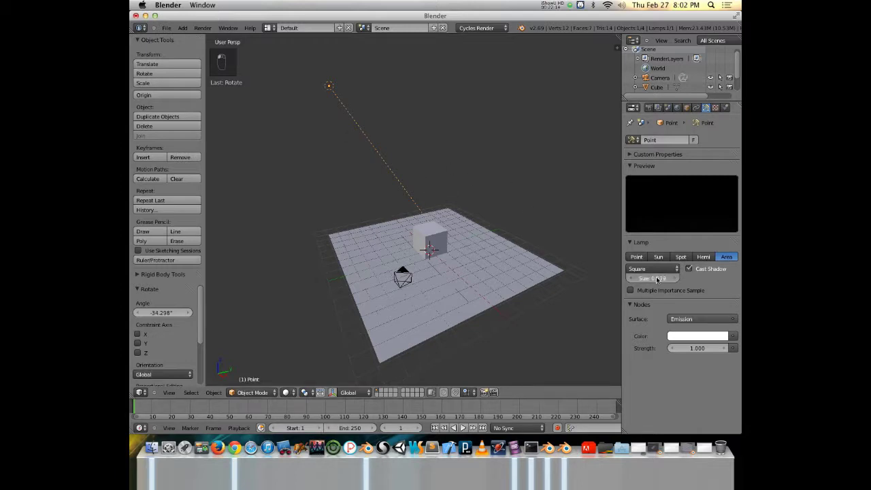
pyautogui.write('.1')
pyautogui.moveTo(484, 141); pyautogui.dragTo(340, 129, button='middle')
pyautogui.moveTo(653, 279)
pyautogui.mouseDown()
pyautogui.moveTo(665, 279)
pyautogui.moveTo(650, 278)
pyautogui.mouseUp()
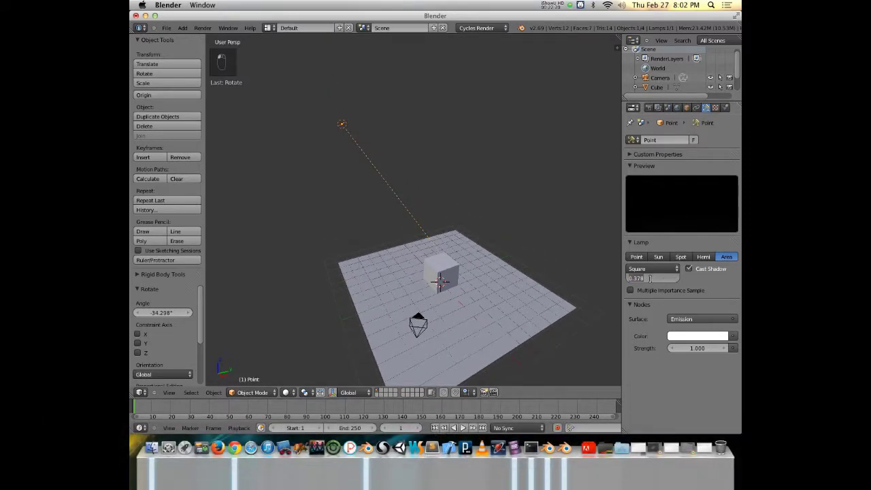
pyautogui.write('5')
pyautogui.press('Return')
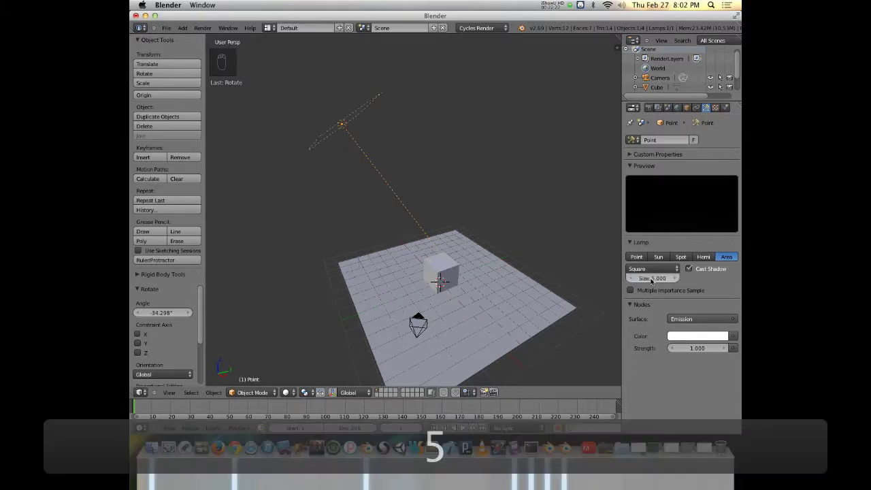
# Examine the area lamp's lighting of the cube and plane in rendered shading
pyautogui.moveTo(290, 163); pyautogui.dragTo(331, 190, button='middle')
pyautogui.moveTo(456, 253)
pyautogui.mouseDown(button='middle')
pyautogui.moveTo(387, 198)
pyautogui.moveTo(435, 222)
pyautogui.mouseUp(button='middle')
pyautogui.hotkey('shift', 'z')
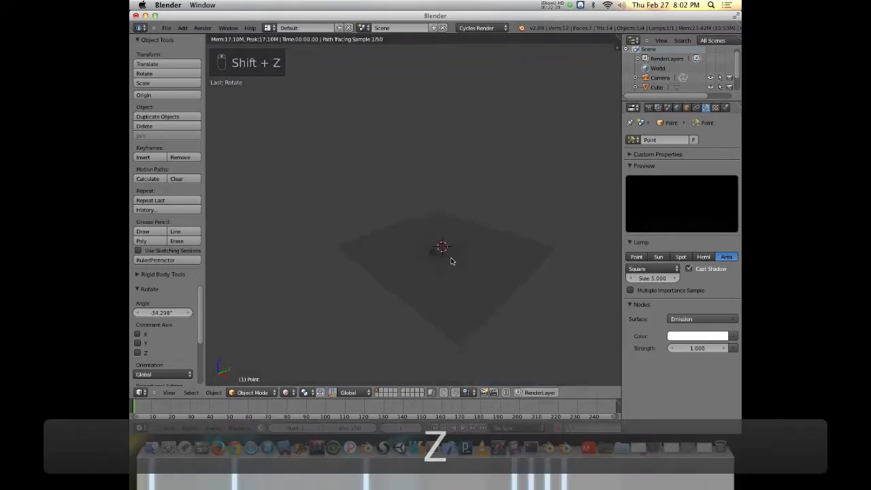
# Set the area lamp's strength to 74.6 and view the cube's shadow on the plane up close
pyautogui.moveTo(709, 348); pyautogui.dragTo(796, 348)
pyautogui.moveTo(554, 315); pyautogui.dragTo(328, 157, button='middle')
pyautogui.moveTo(365, 278); pyautogui.dragTo(429, 177, button='middle')
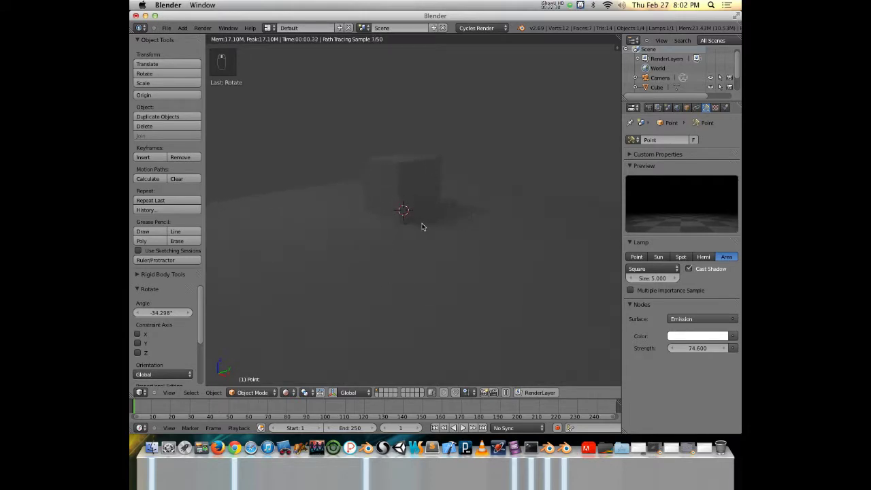
pyautogui.moveTo(414, 268); pyautogui.dragTo(468, 268, button='middle')
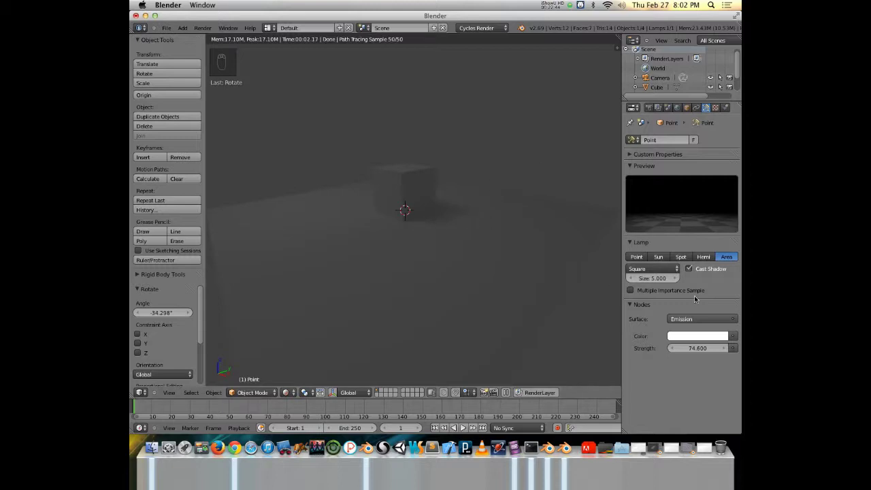
# Set the square area lamp's size to 0.1
pyautogui.moveTo(657, 279); pyautogui.dragTo(655, 279)
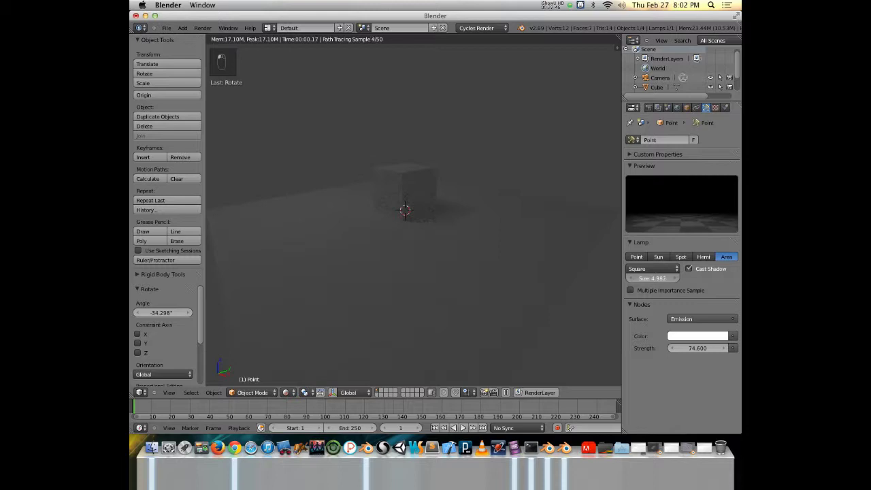
pyautogui.click(657, 278)
pyautogui.write('.1')
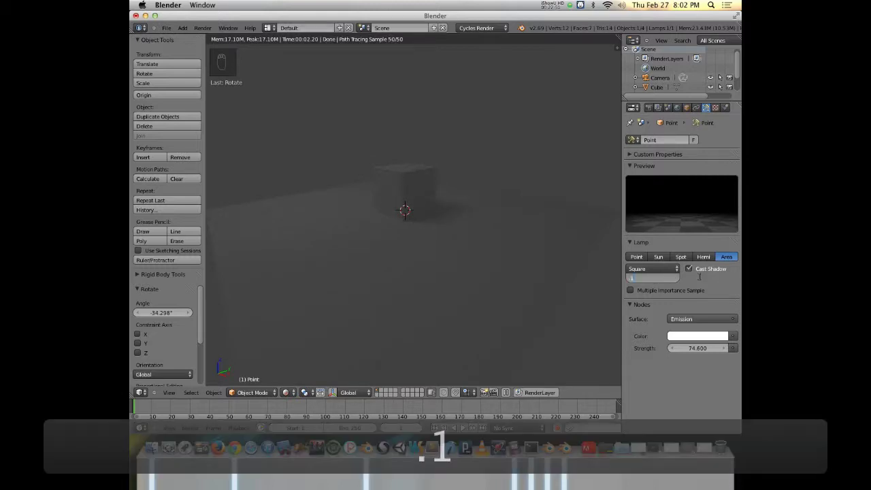
pyautogui.press('Return')
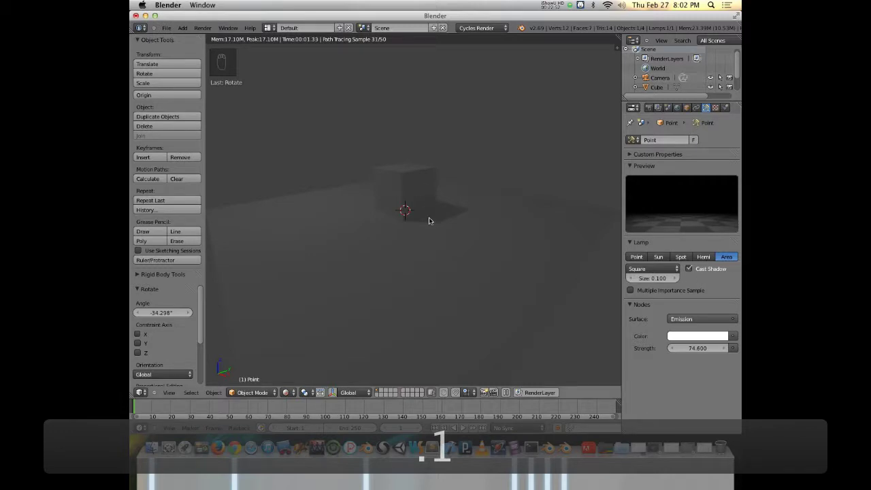
# Set the square area lamp's size to 10
pyautogui.click(660, 279)
pyautogui.write('10')
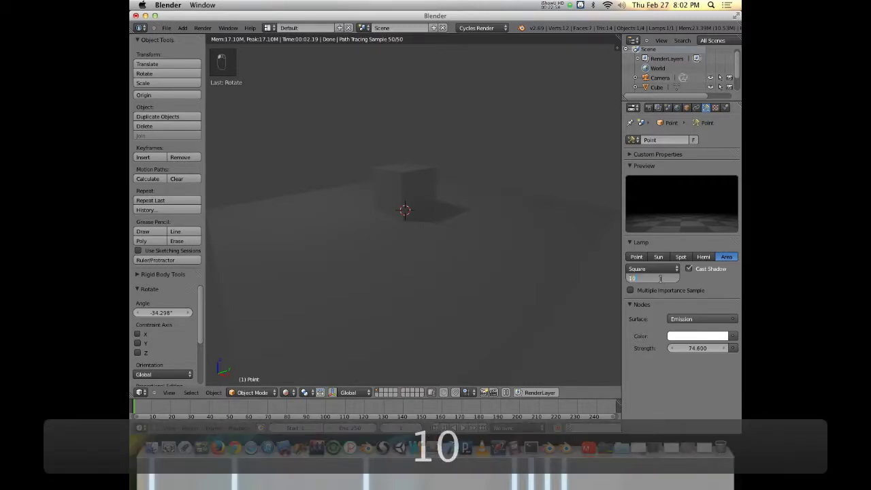
pyautogui.press('Return')
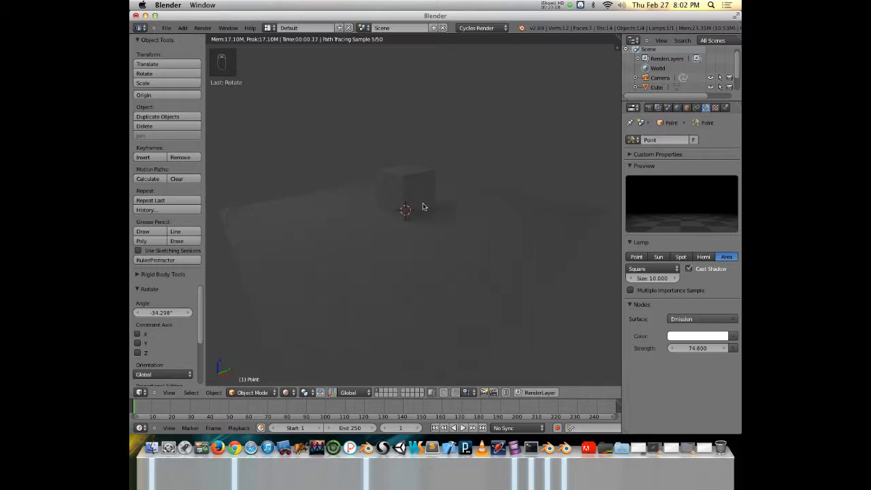
# Display the scene in solid shading and delete the area lamp
pyautogui.hotkey('shift', 'z')
pyautogui.moveTo(409, 213); pyautogui.dragTo(418, 182, button='middle')
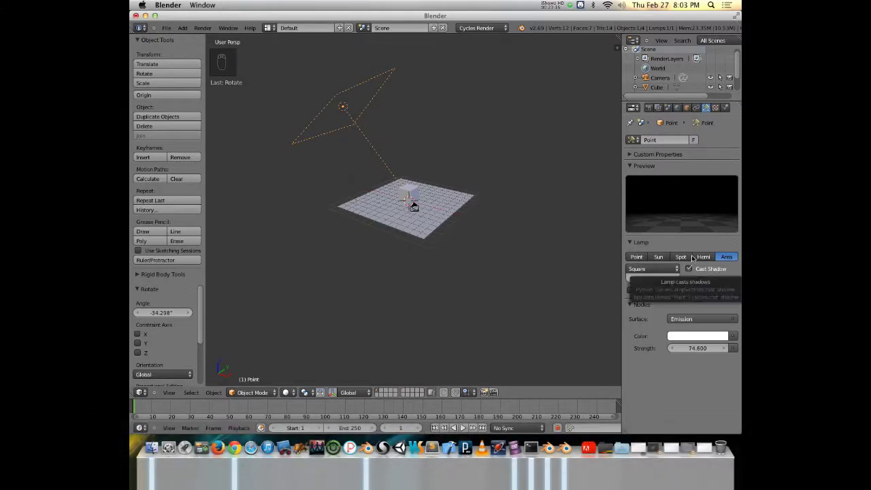
pyautogui.moveTo(525, 240); pyautogui.dragTo(452, 249, button='middle')
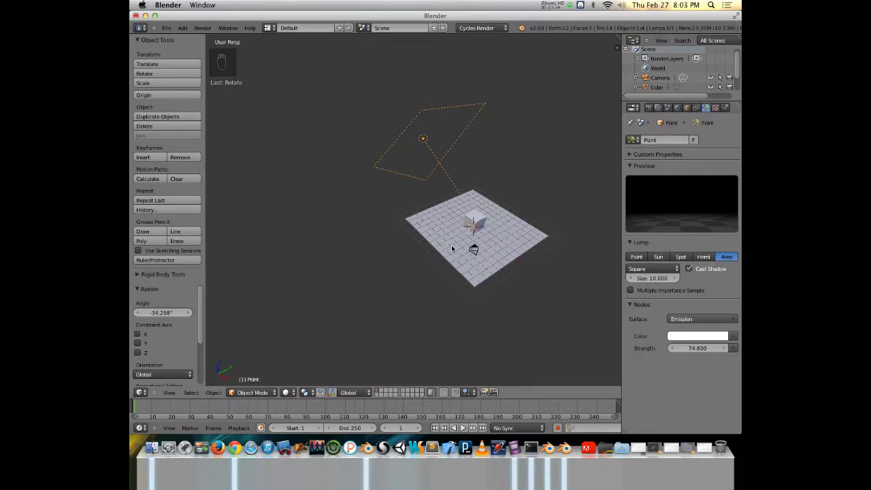
pyautogui.moveTo(477, 244); pyautogui.dragTo(475, 214, button='middle')
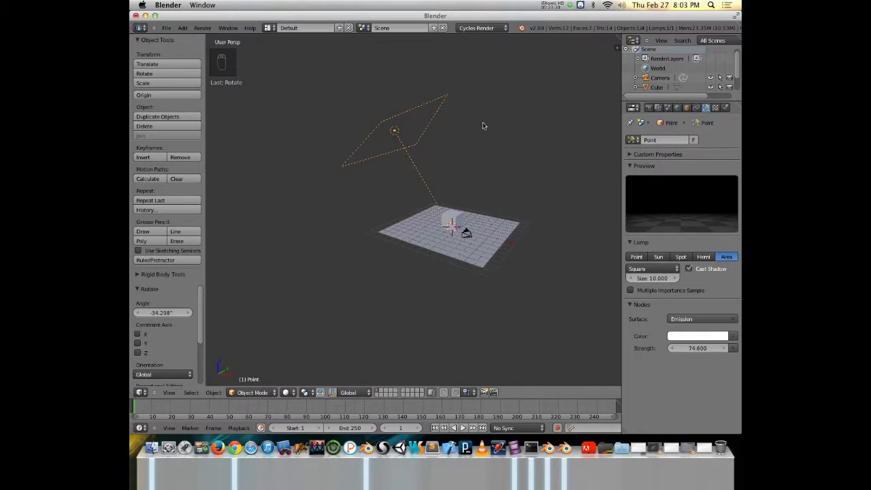
pyautogui.press('x')
pyautogui.click(436, 173)
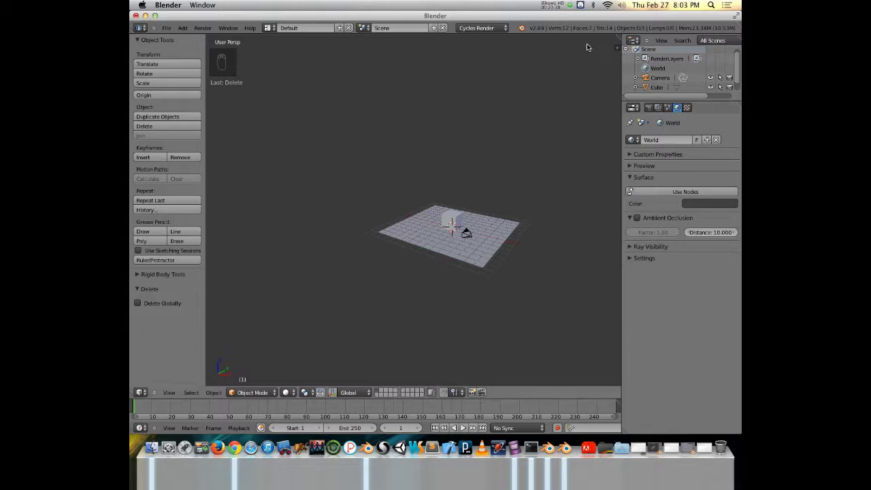
# Render the scene without any lamp and lighten the world color to a light grey with value 0.604
pyautogui.moveTo(548, 196); pyautogui.dragTo(507, 208, button='middle')
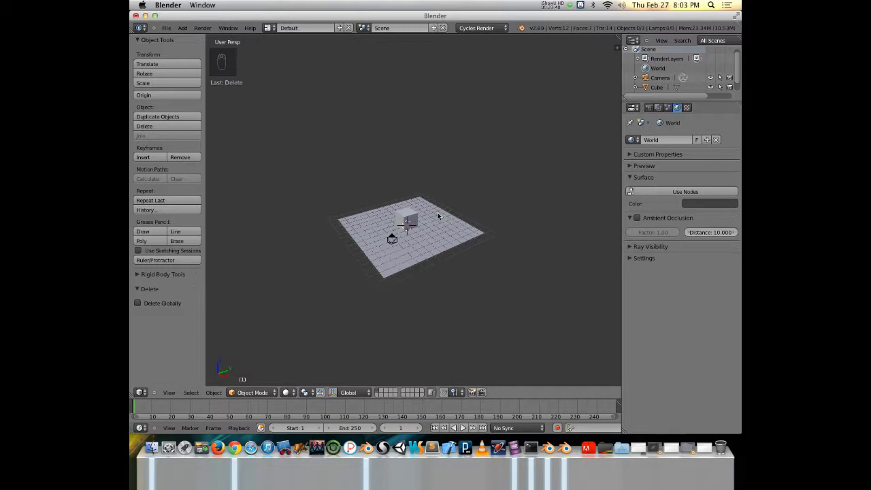
pyautogui.press('F16')
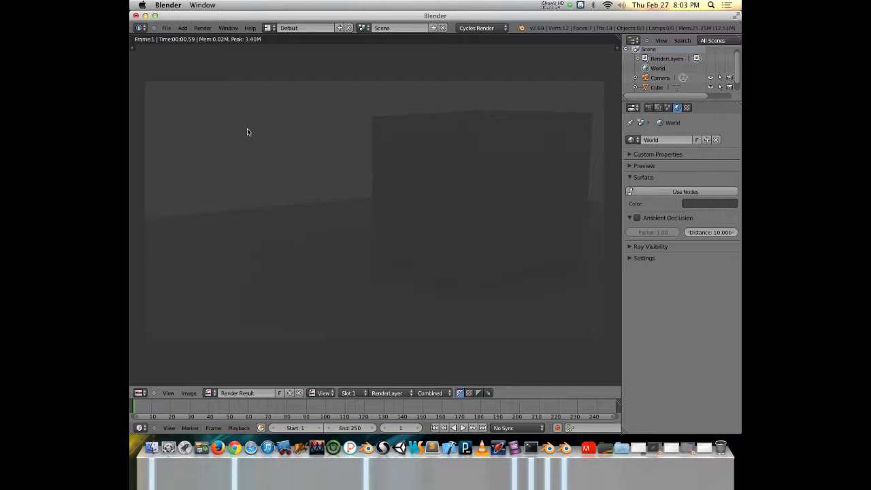
pyautogui.click(701, 203)
pyautogui.moveTo(728, 128); pyautogui.dragTo(729, 79)
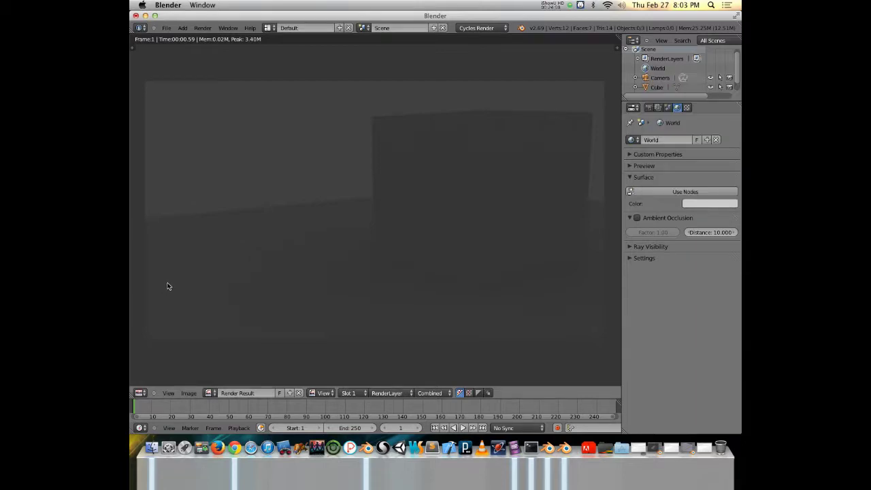
pyautogui.press('Escape')
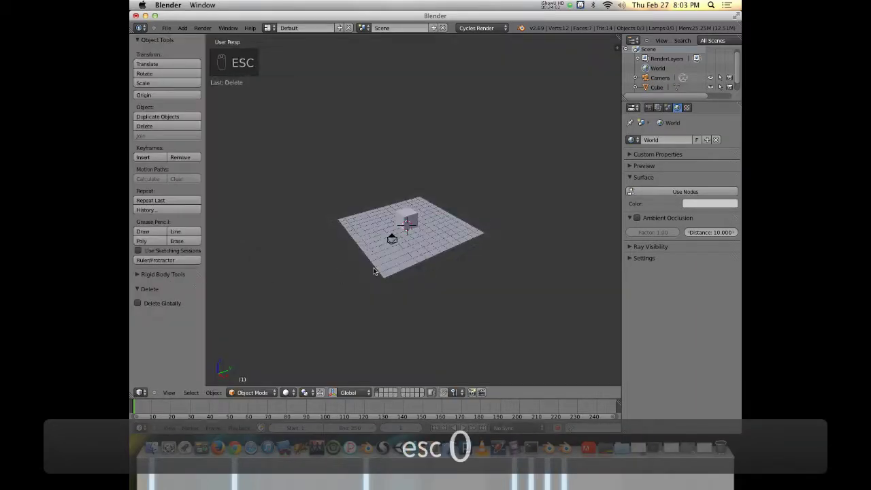
# Show the scene through the camera in rendered shading
pyautogui.press('KP_0')
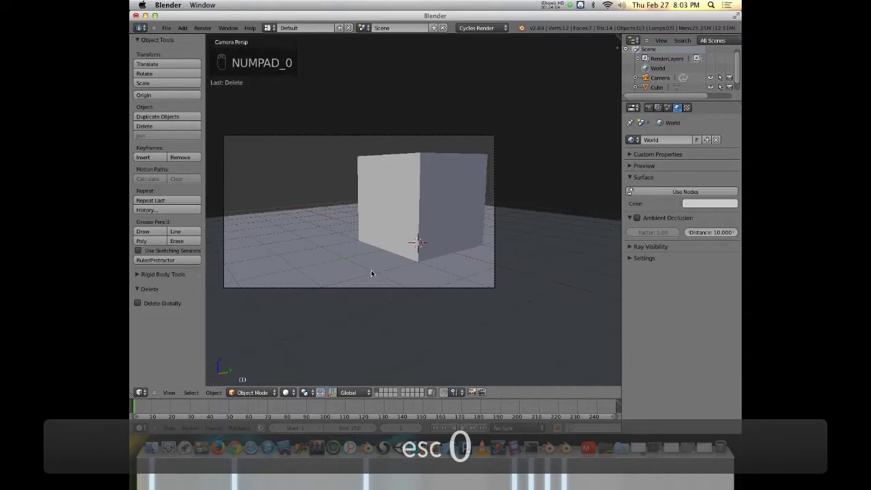
pyautogui.hotkey('shift', 'z')
pyautogui.scroll(2, 393, 229)
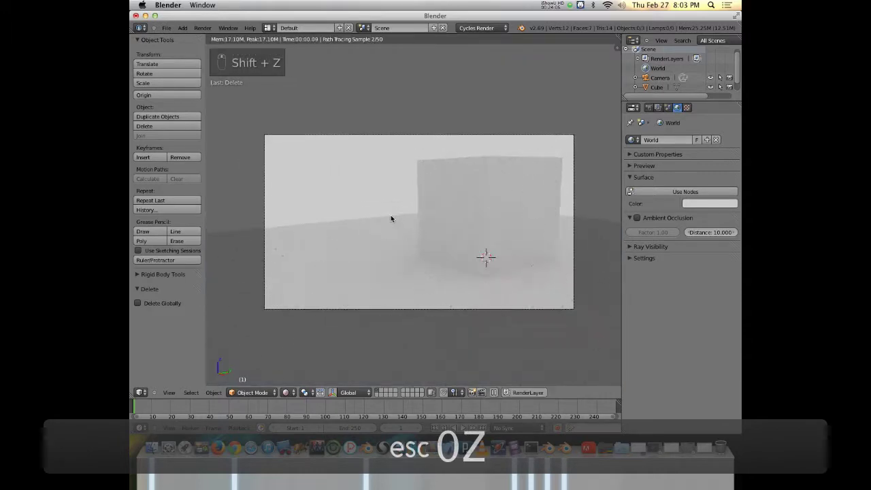
# Tint the world color green and change it to a darker orange-red
pyautogui.click(702, 203)
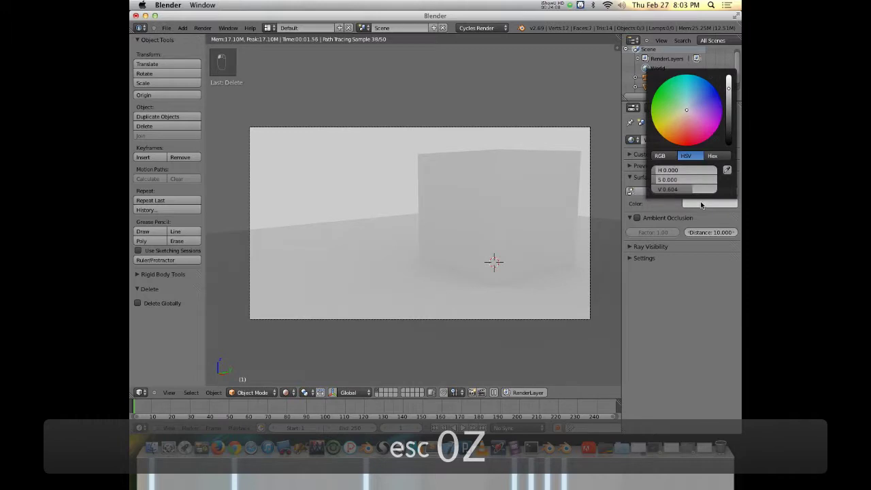
pyautogui.moveTo(689, 115); pyautogui.dragTo(669, 97)
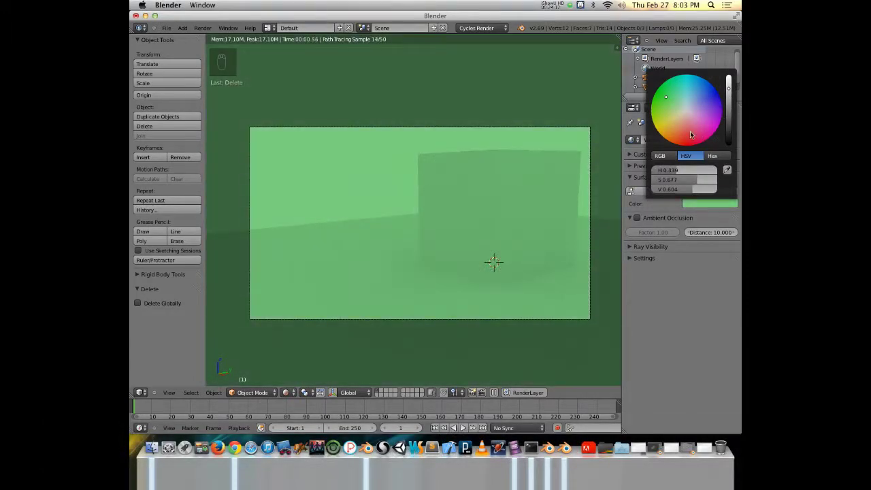
pyautogui.click(681, 141)
pyautogui.moveTo(730, 115); pyautogui.dragTo(728, 88)
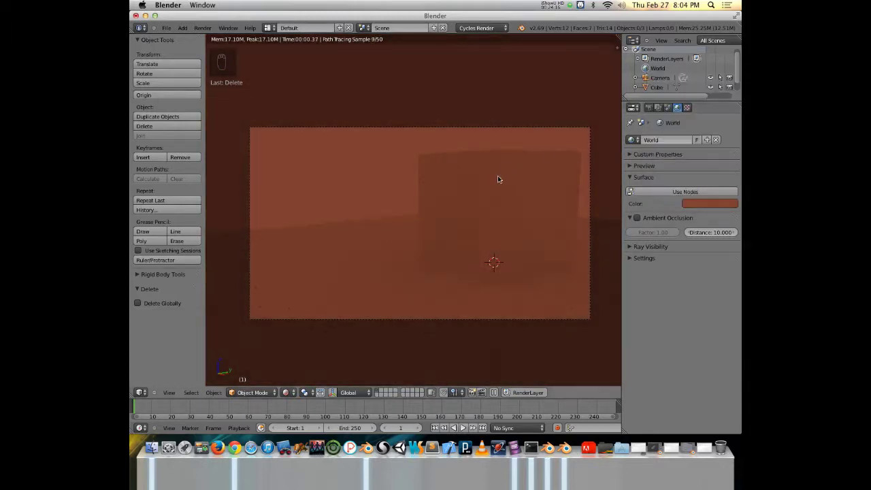
# Add a Sun lamp and rotate it about -51° in the camera view
pyautogui.scroll(-4, 419, 225)
pyautogui.scroll(3, 418, 225)
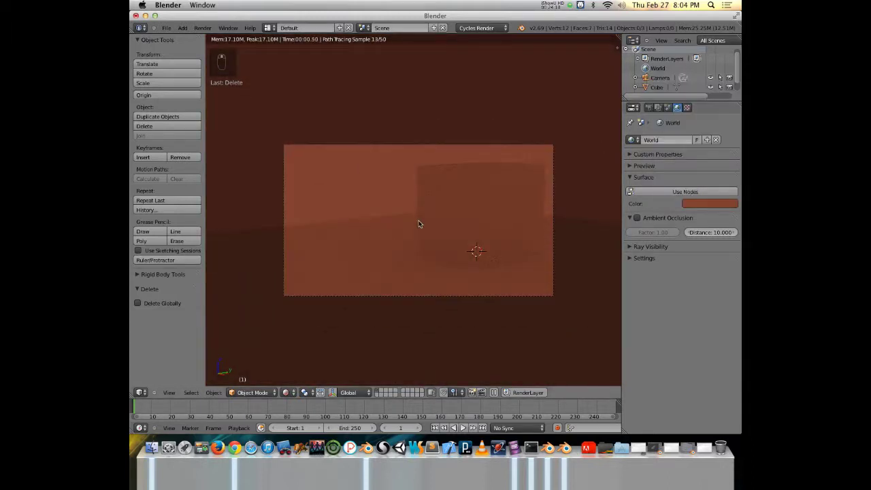
pyautogui.hotkey('shift', 'a')
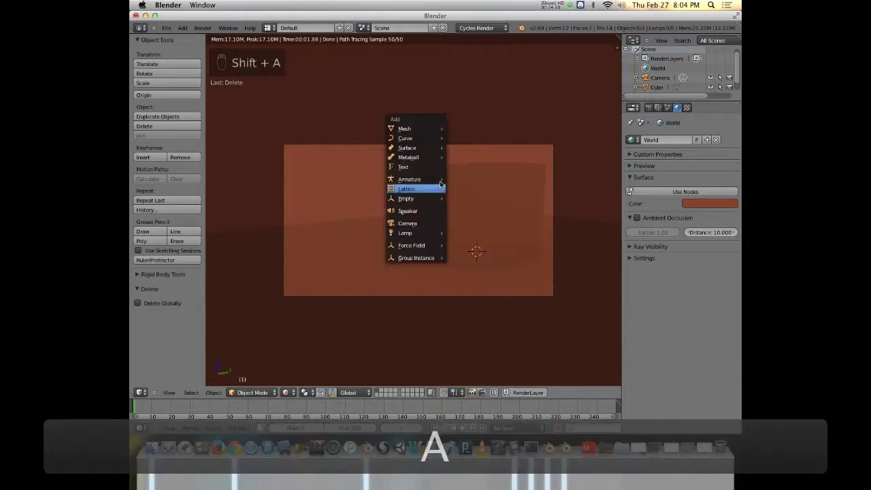
pyautogui.moveTo(436, 129)
pyautogui.moveTo(436, 232)
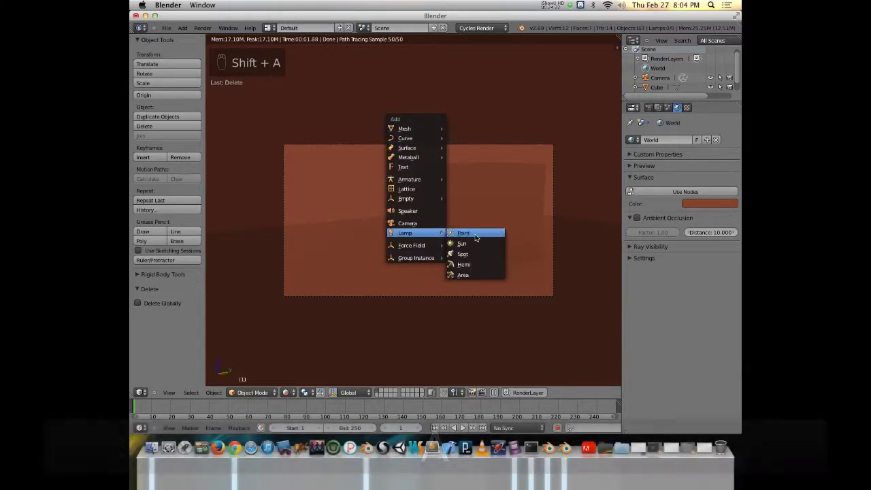
pyautogui.click(470, 243)
pyautogui.press('r')
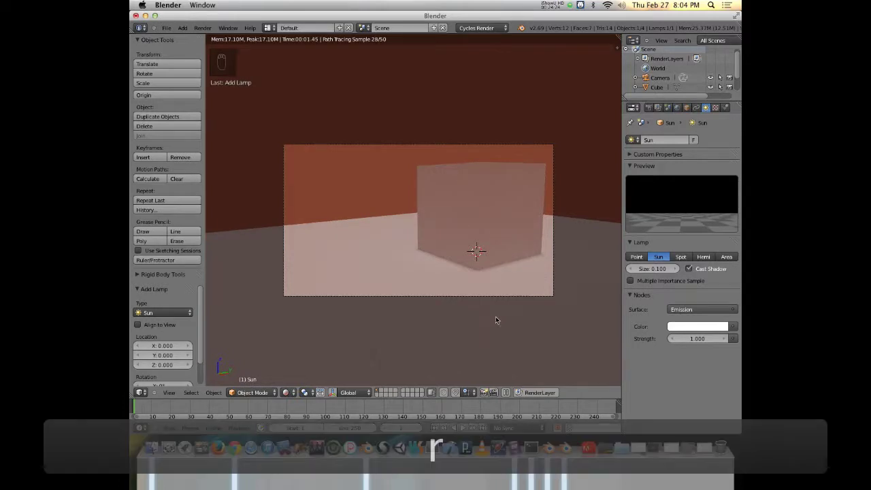
pyautogui.click(546, 288)
# Rotate the sun lamp about -18° around Z and move it by about X -2.1, Y -2.3, Z 3.1
pyautogui.press('r')
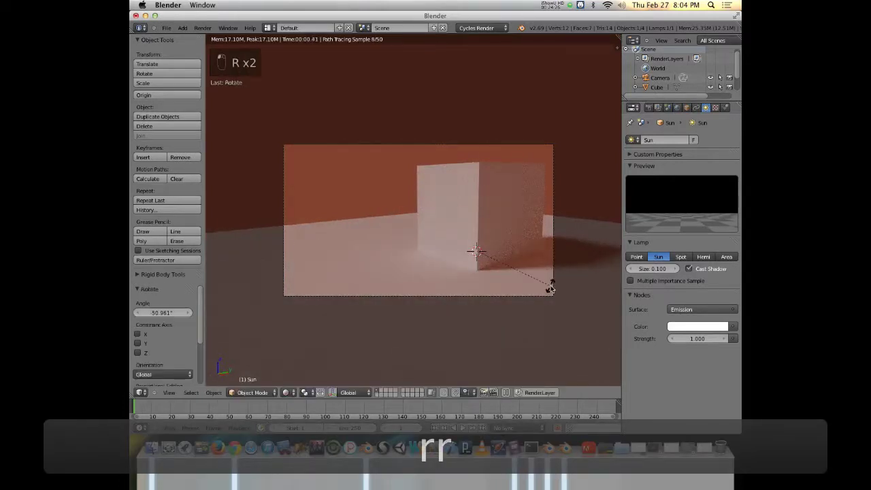
pyautogui.press('z')
pyautogui.click(554, 331)
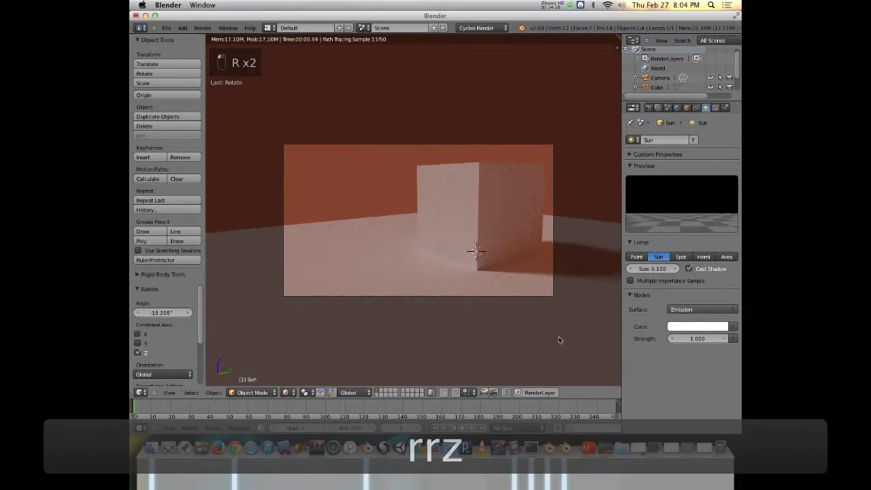
pyautogui.press('g')
pyautogui.click(430, 213)
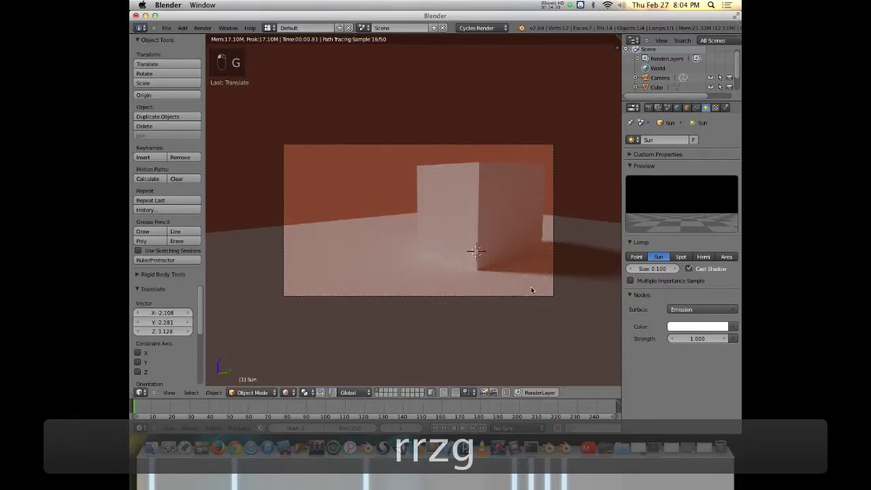
# Change the world color to a nearly neutral dark grey
pyautogui.click(698, 329)
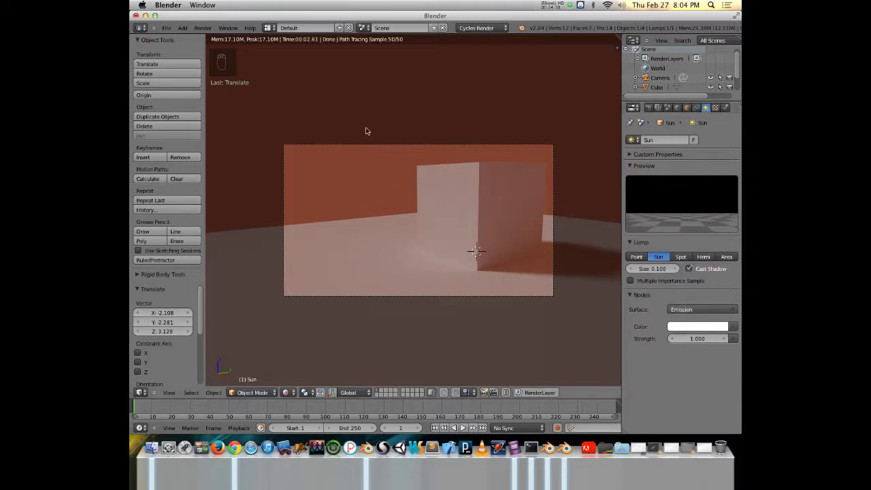
pyautogui.click(677, 109)
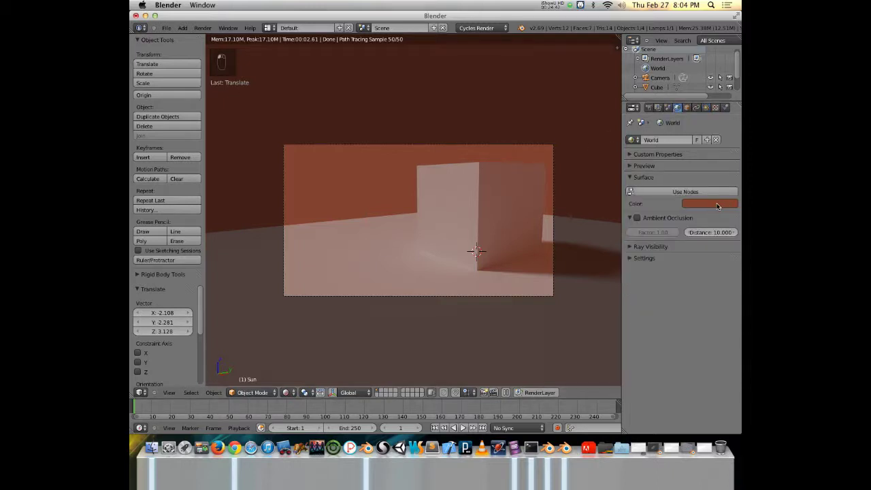
pyautogui.click(730, 207)
pyautogui.moveTo(683, 133); pyautogui.dragTo(687, 111)
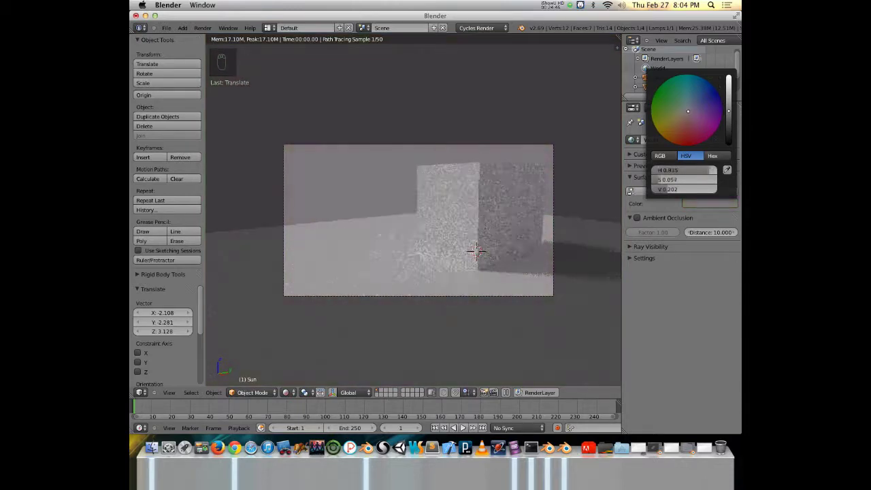
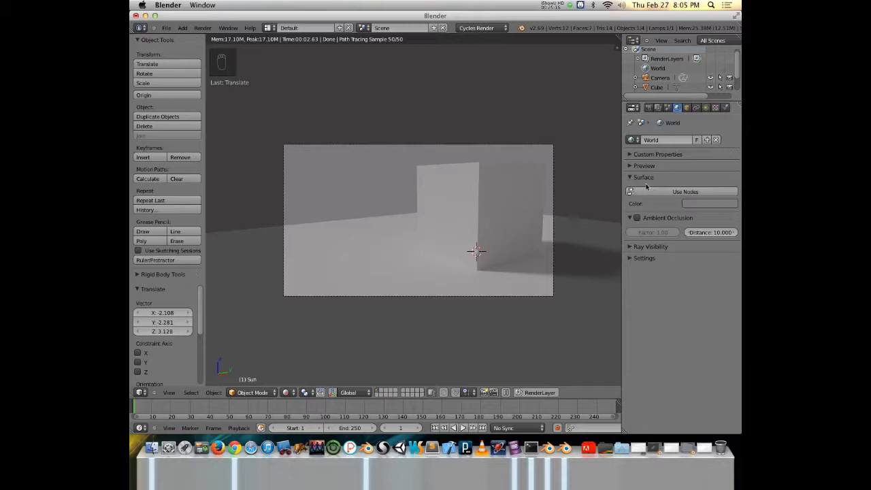
# Enable nodes for the world surface and set the background color's input to an Environment Texture
pyautogui.click(631, 178)
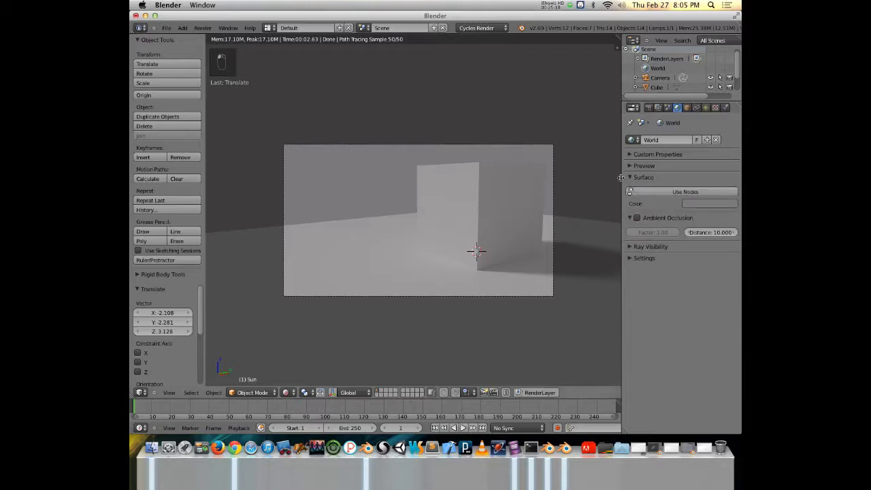
pyautogui.click(681, 192)
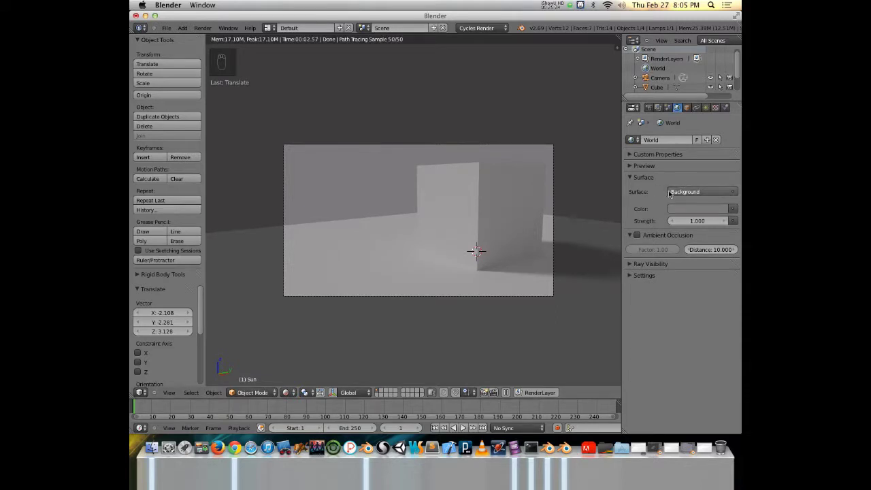
pyautogui.click(733, 193)
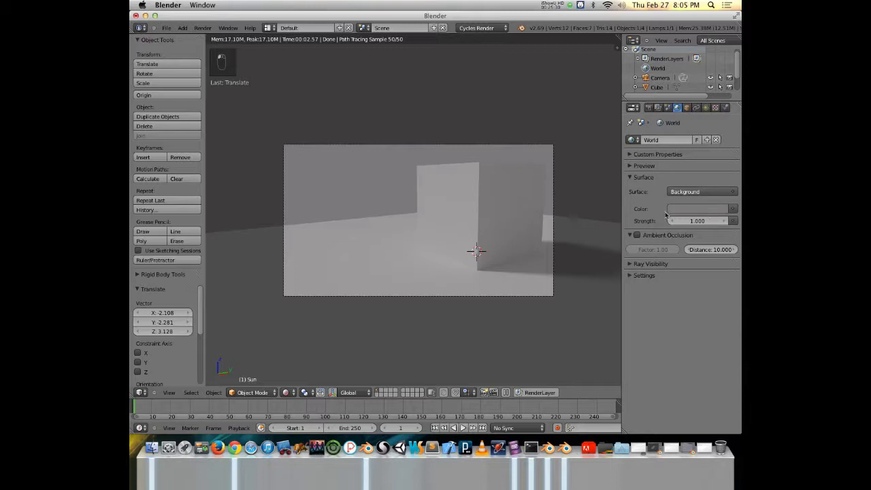
pyautogui.click(733, 209)
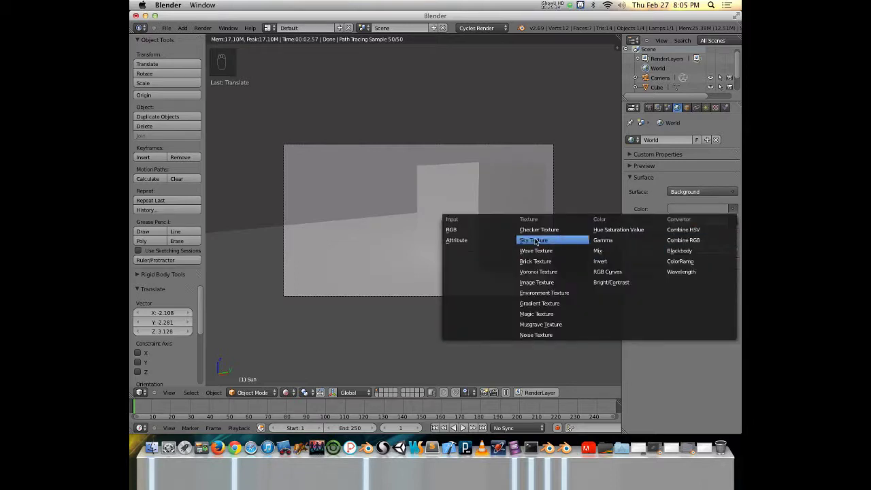
pyautogui.click(531, 294)
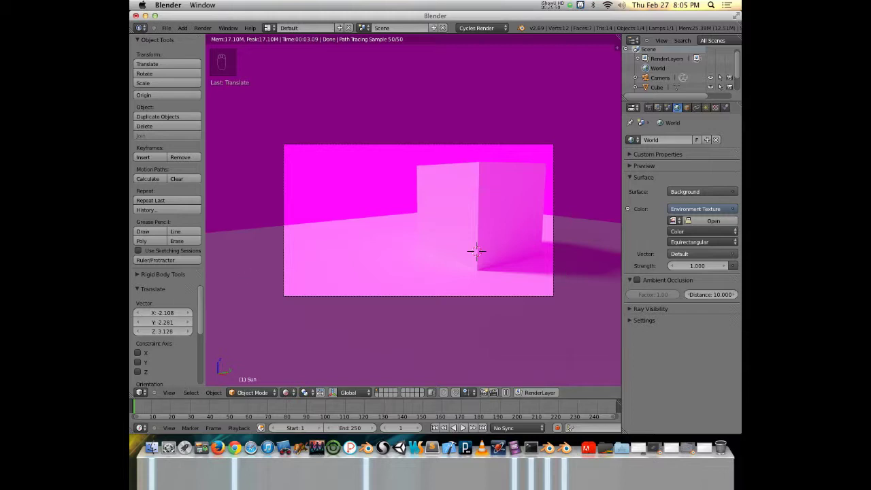
# Switch to Chrome, open the Creative Commons search link in the Evernote note, and search Flickr for "equirectangular"
pyautogui.press('super+Tab')
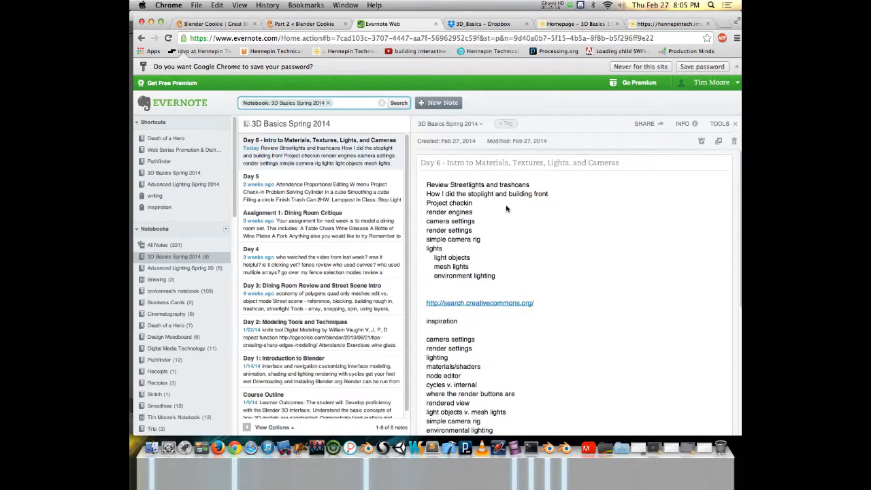
pyautogui.click(480, 305)
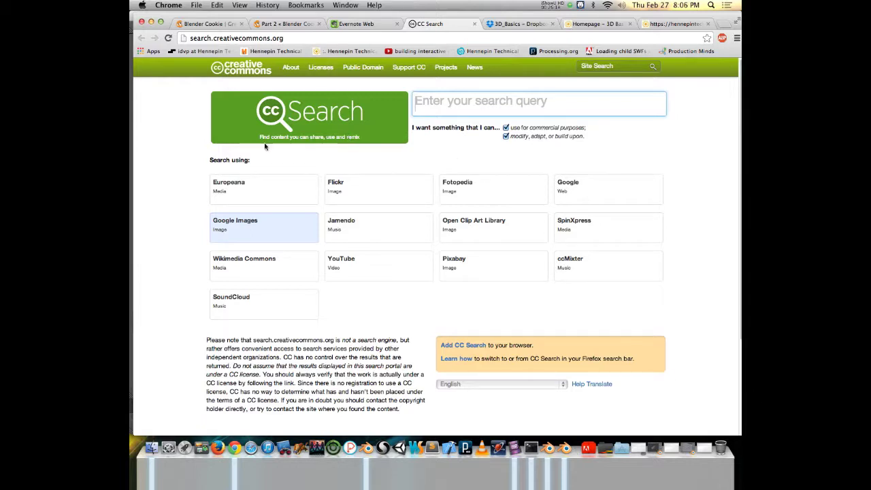
pyautogui.click(346, 200)
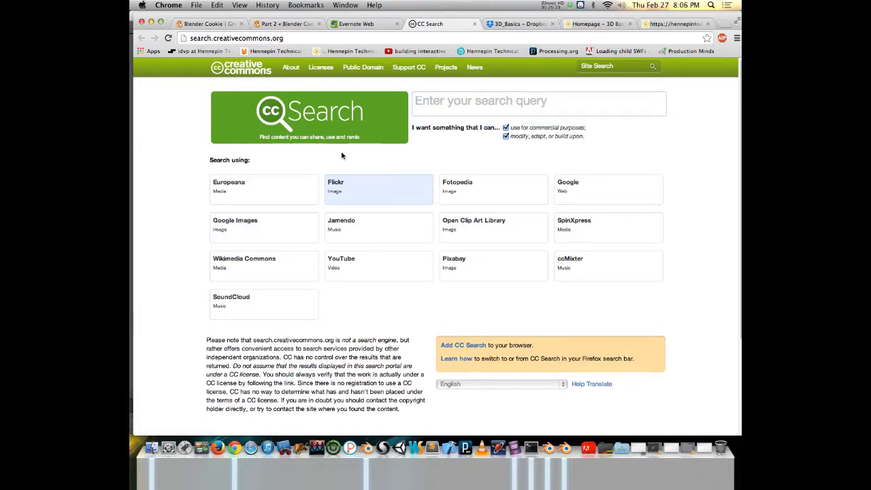
pyautogui.click(461, 107)
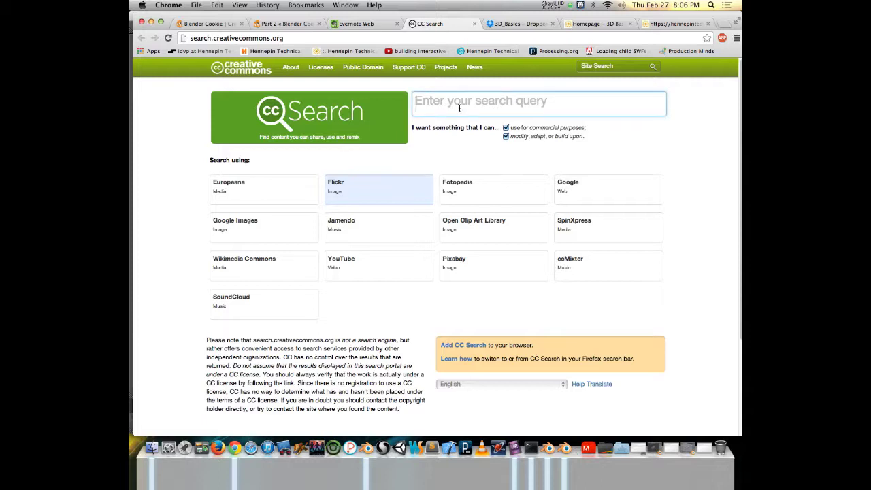
pyautogui.write('e')
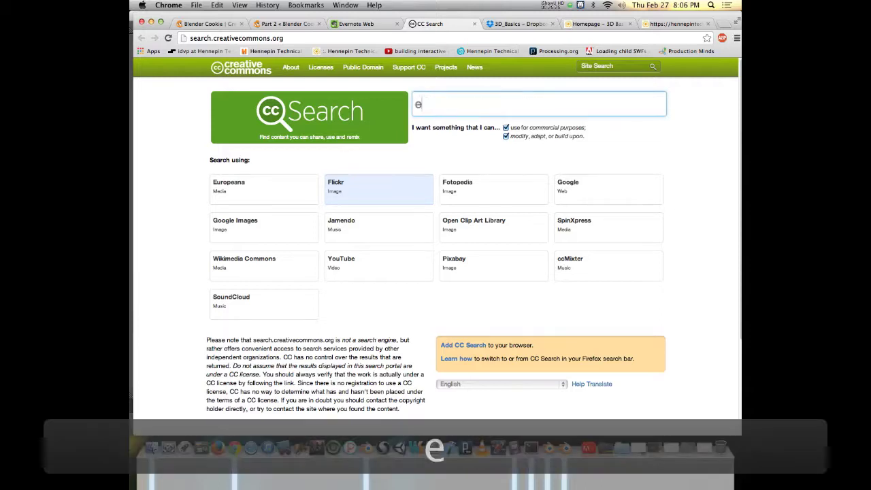
pyautogui.write('quire')
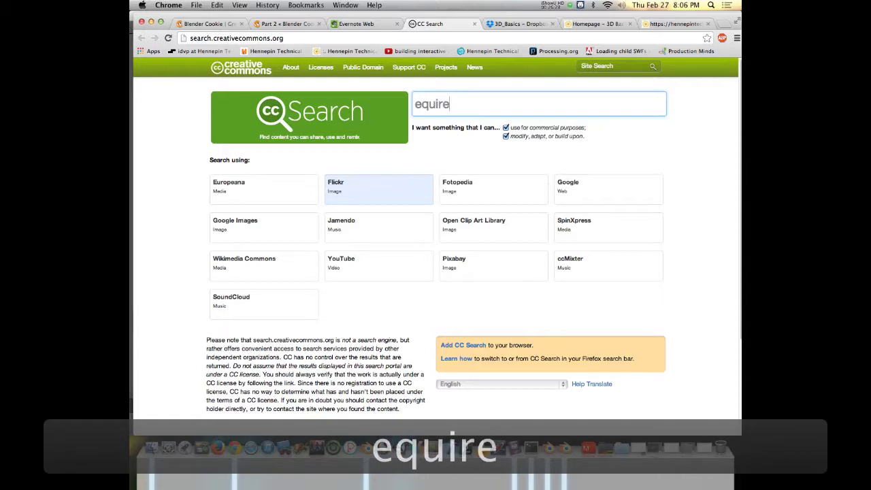
pyautogui.write('ctangular')
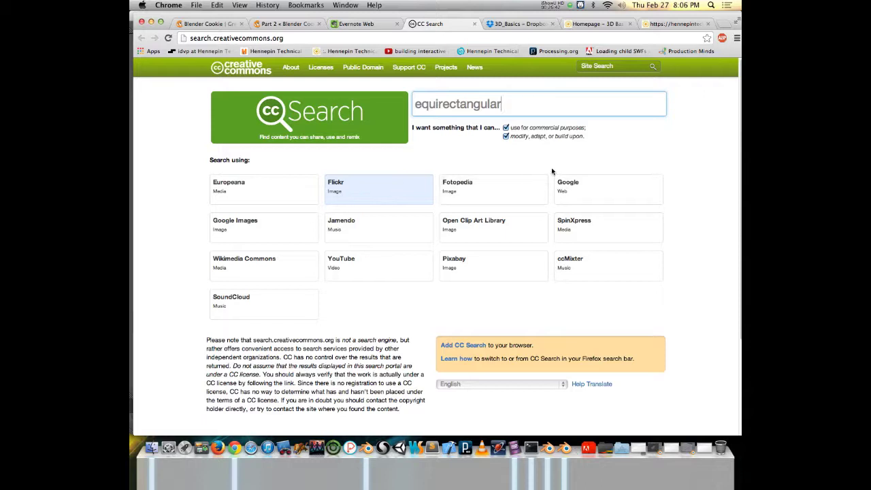
pyautogui.press('Return')
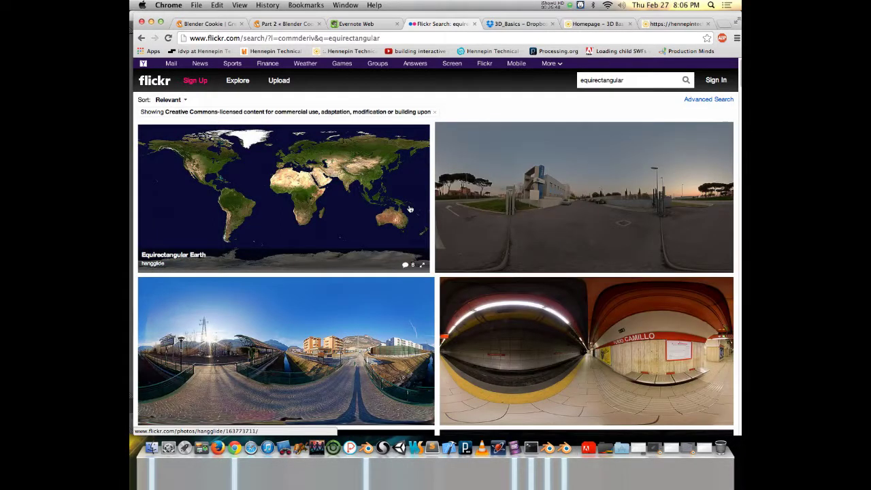
# Look through the Flickr results for an equirectangular panorama suitable as an environment image
pyautogui.scroll(-5, 429, 213)
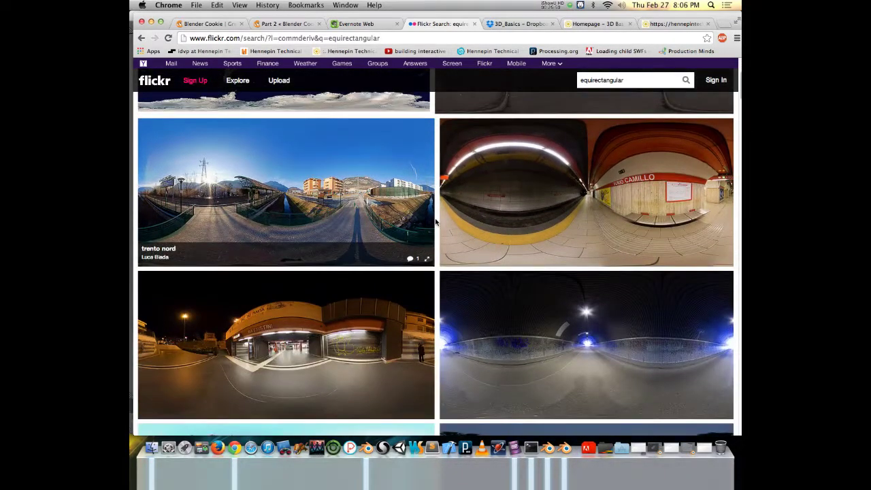
pyautogui.scroll(-3, 417, 235)
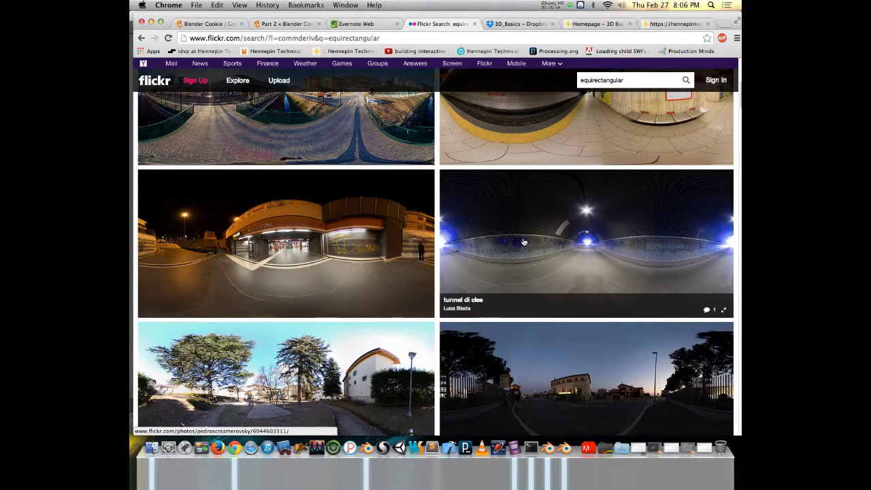
pyautogui.scroll(-7, 524, 242)
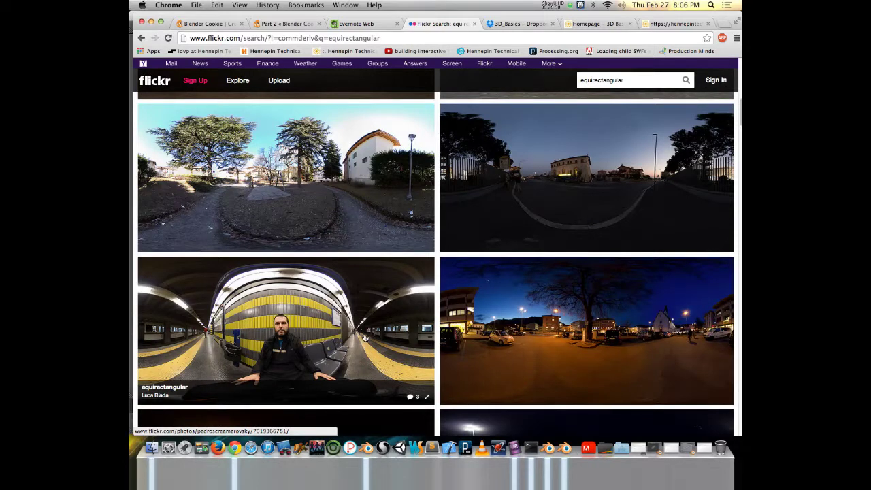
pyautogui.scroll(-18, 365, 339)
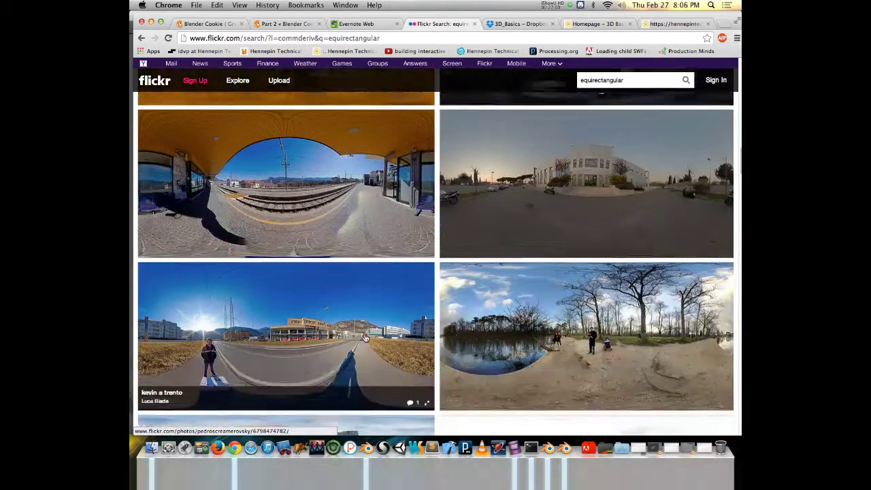
pyautogui.scroll(-10, 365, 339)
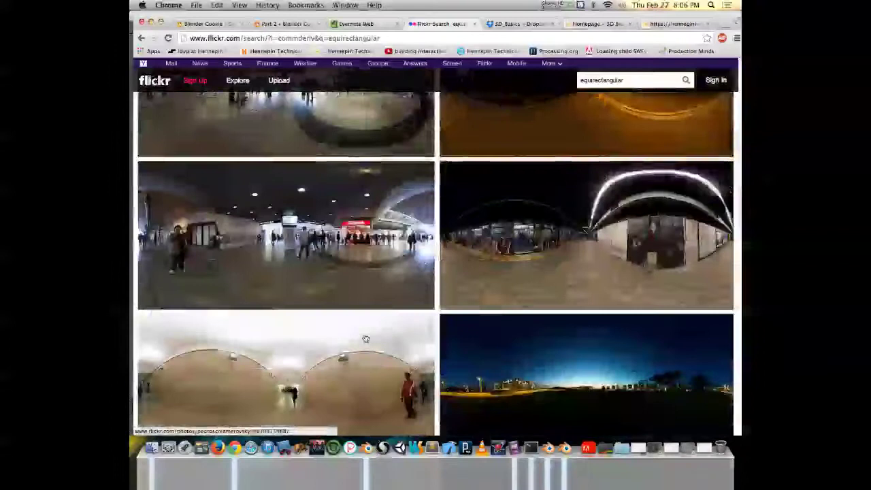
pyautogui.scroll(-6, 365, 338)
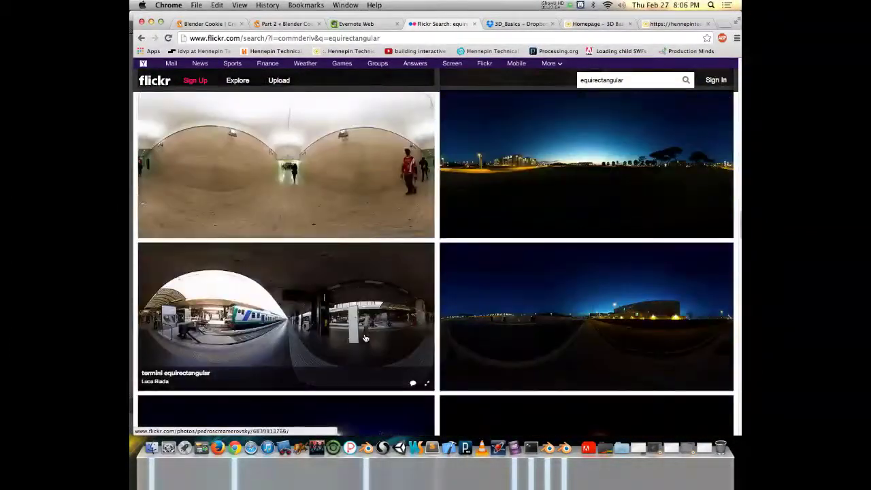
pyautogui.scroll(-5, 365, 338)
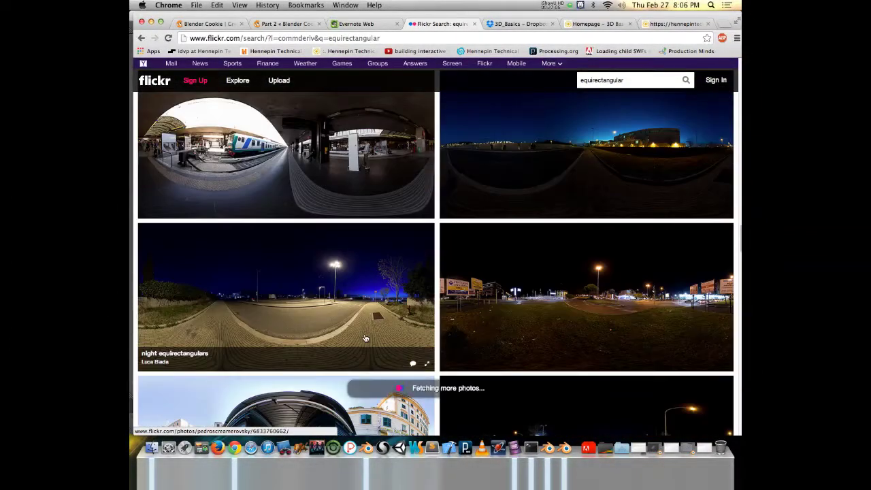
pyautogui.scroll(-10, 365, 338)
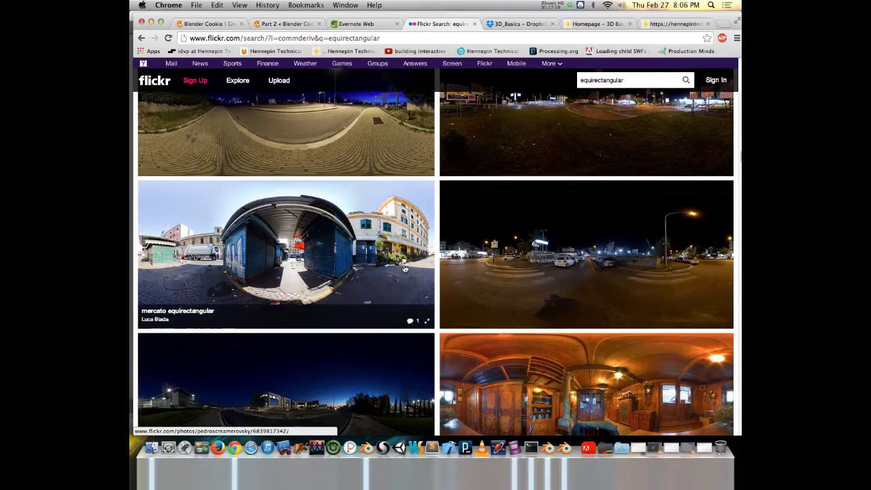
pyautogui.scroll(10, 403, 269)
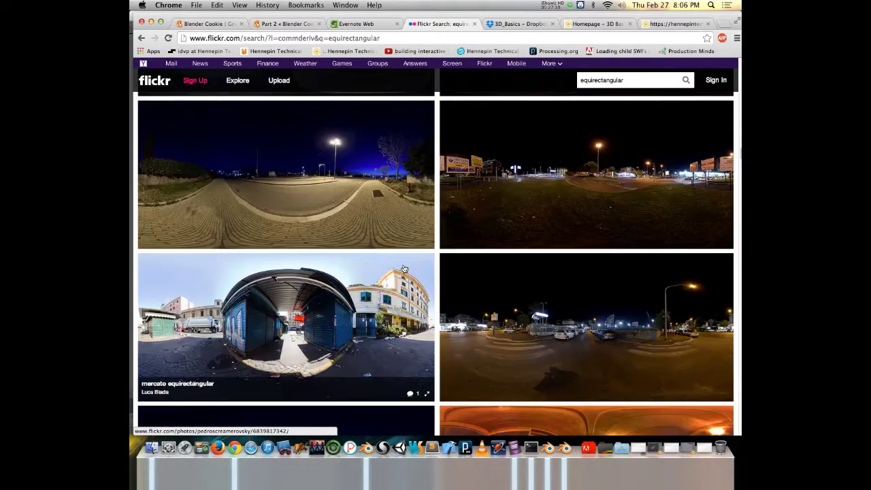
# Open the "termini equirectangular" train station panorama and display it in its Original 2000 x 1000 size
pyautogui.click(348, 273)
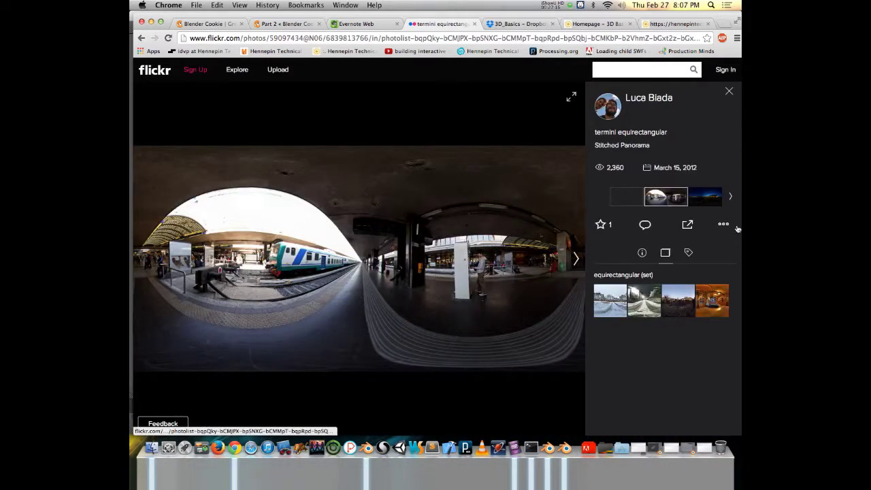
pyautogui.click(724, 225)
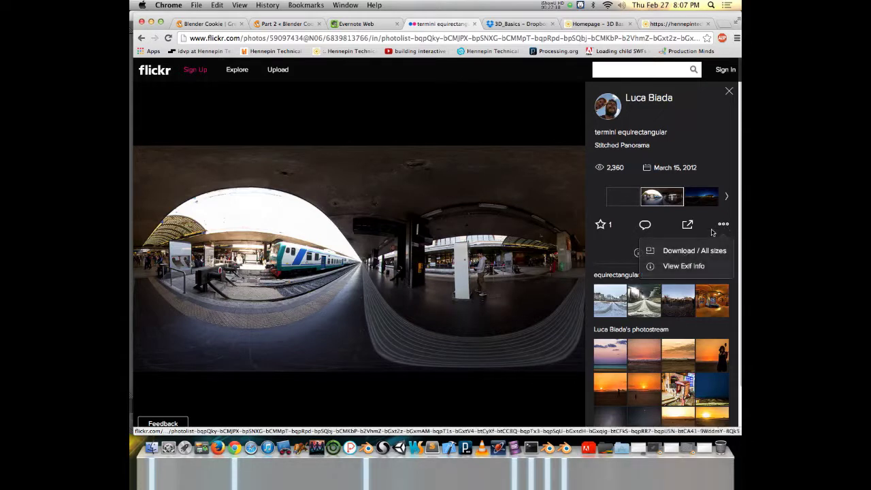
pyautogui.click(712, 251)
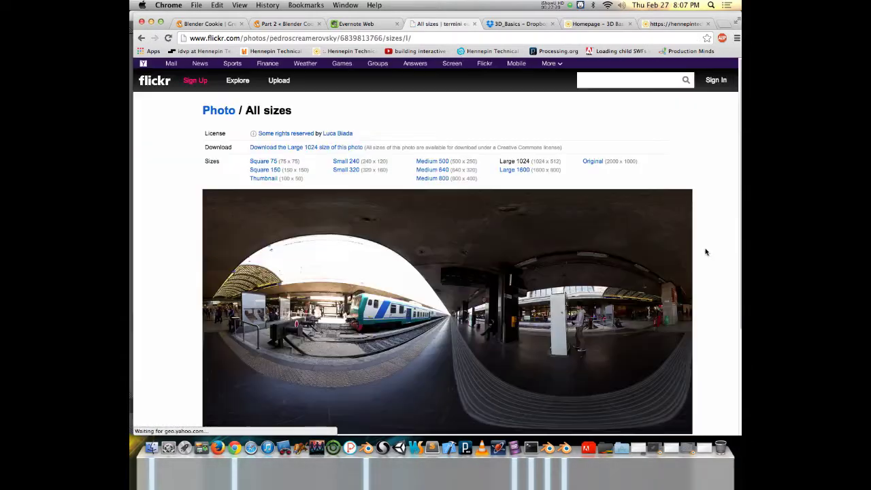
pyautogui.click(595, 162)
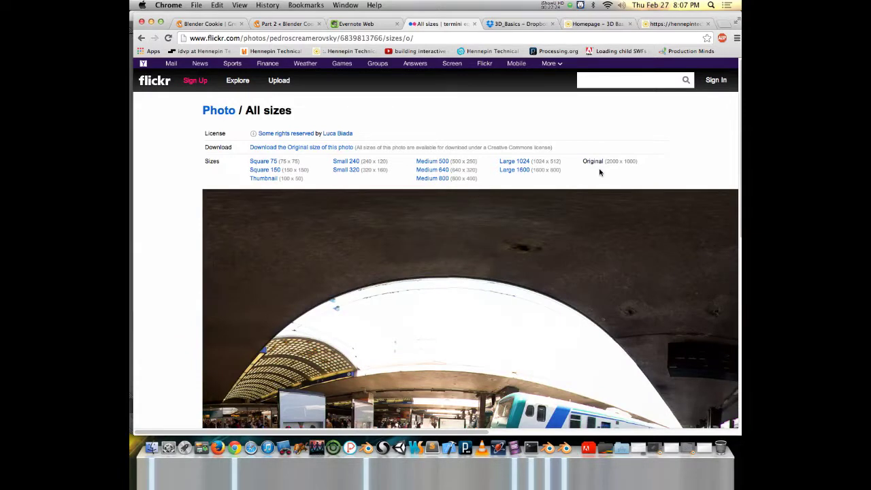
# Save the full-size panorama to the Desktop as train_station.jpg
pyautogui.scroll(-3, 543, 206)
pyautogui.rightClick(517, 222)
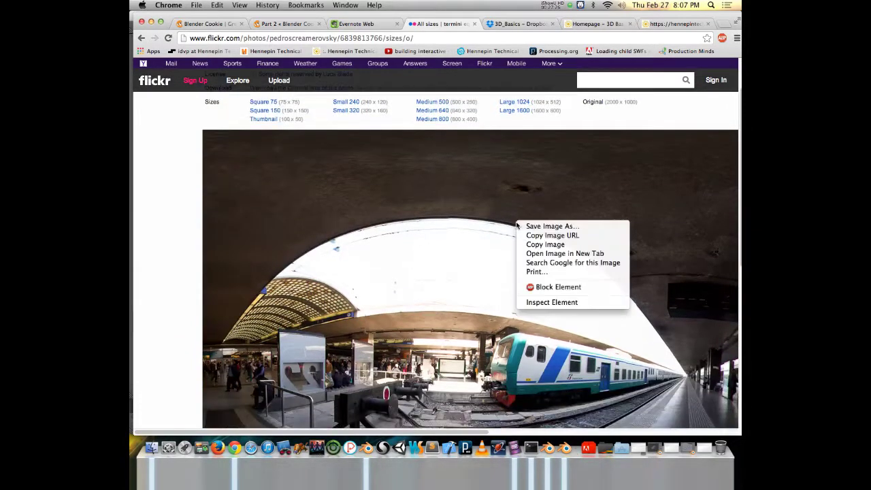
pyautogui.click(557, 226)
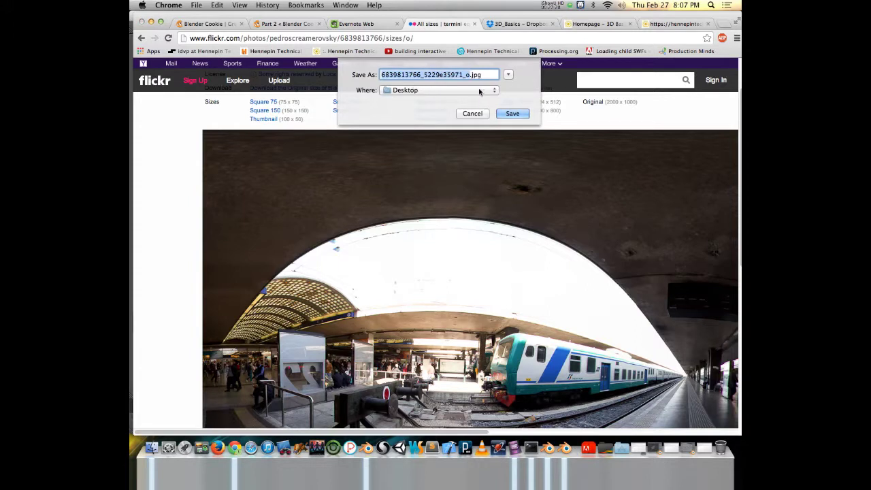
pyautogui.write('train')
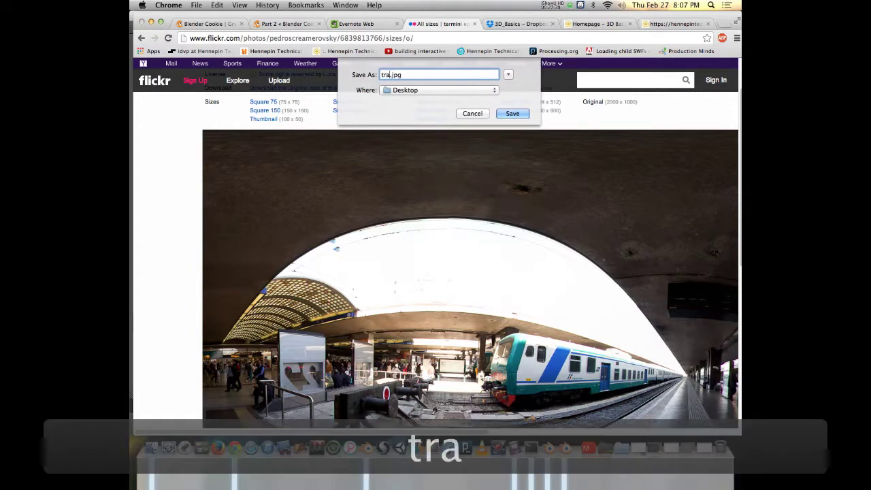
pyautogui.write('_station')
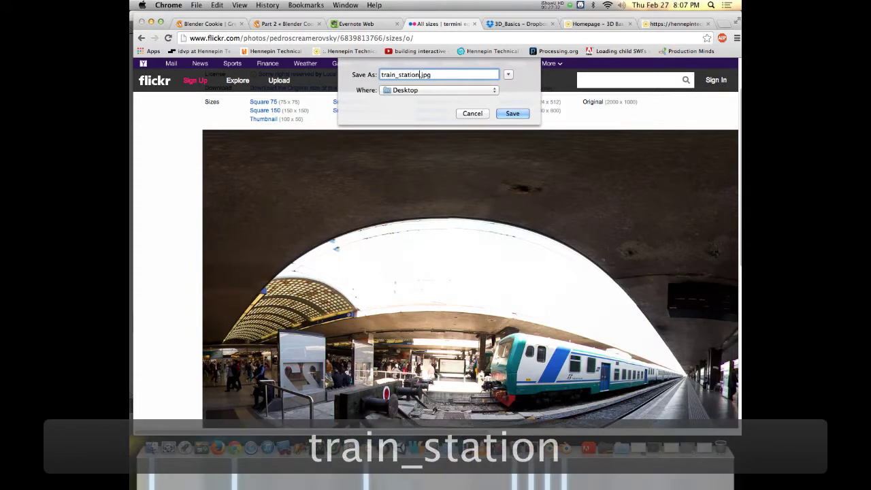
pyautogui.press('Return')
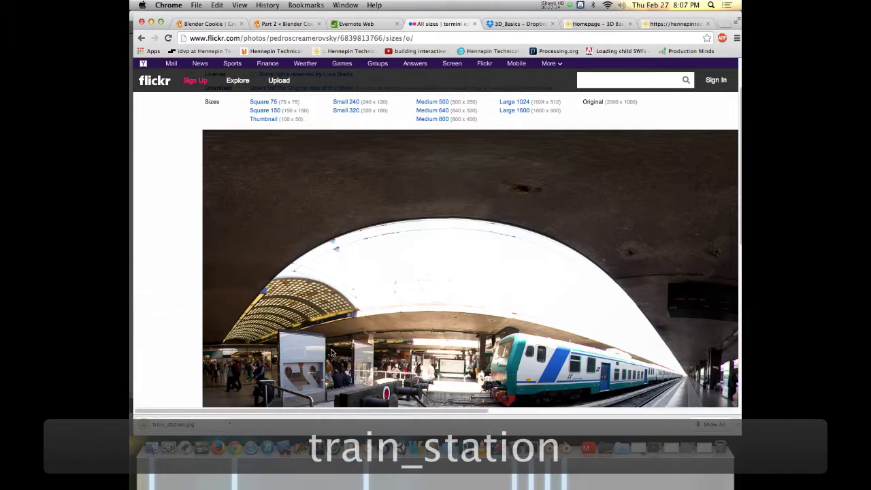
# Return to Blender and load train_station.jpg from the Desktop into the world's Environment Texture
pyautogui.press('super+Tab')
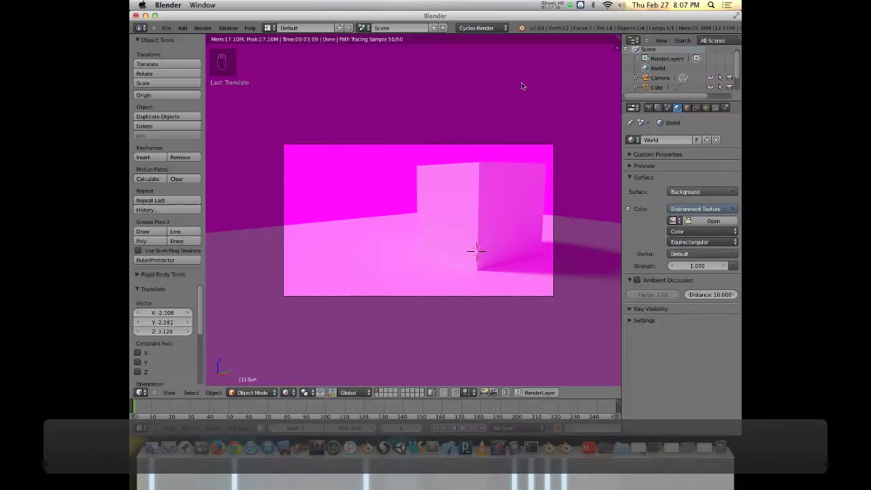
pyautogui.click(704, 220)
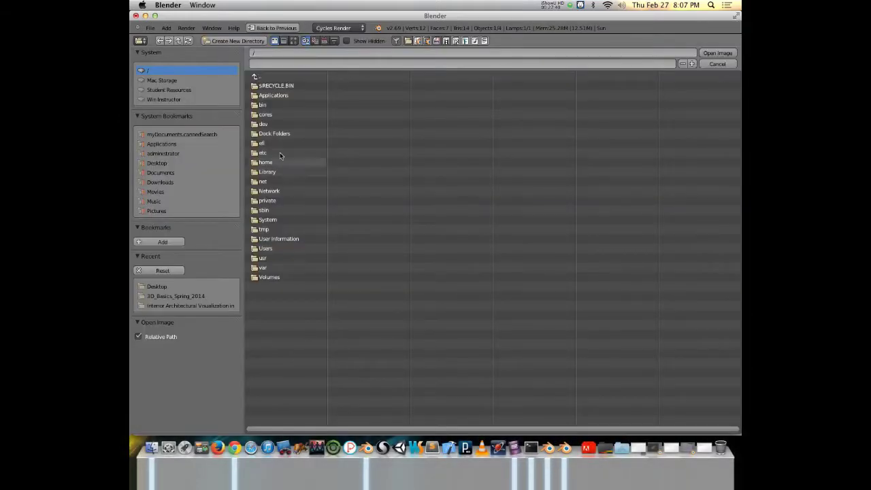
pyautogui.click(156, 163)
pyautogui.click(279, 96)
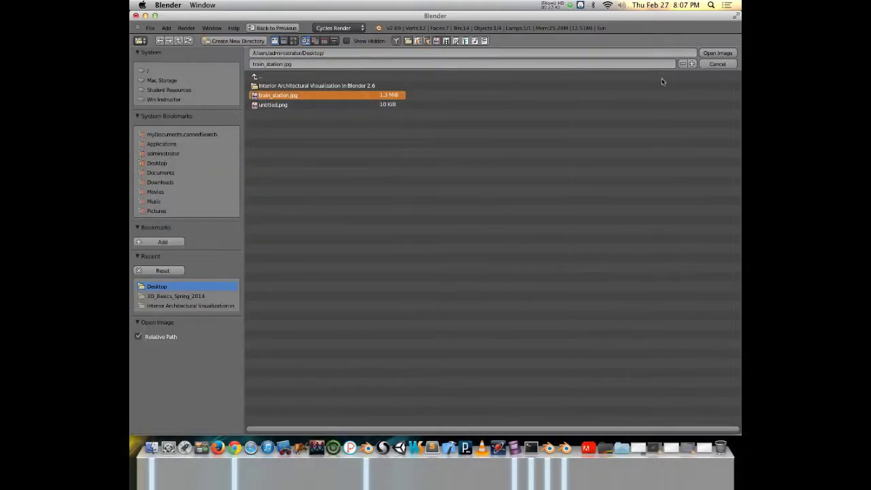
pyautogui.click(715, 53)
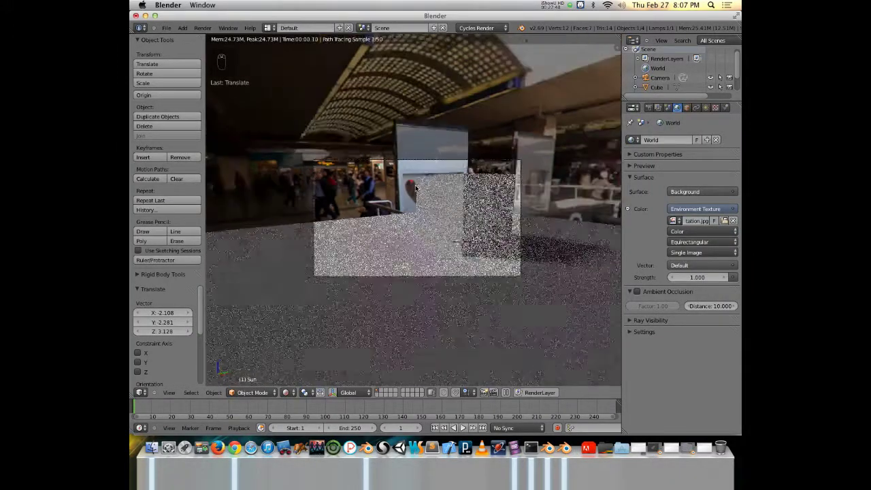
# Hide the Sun lamp in the viewport so that only the train station environment image lights the scene
pyautogui.moveTo(413, 188); pyautogui.dragTo(249, 218, button='middle')
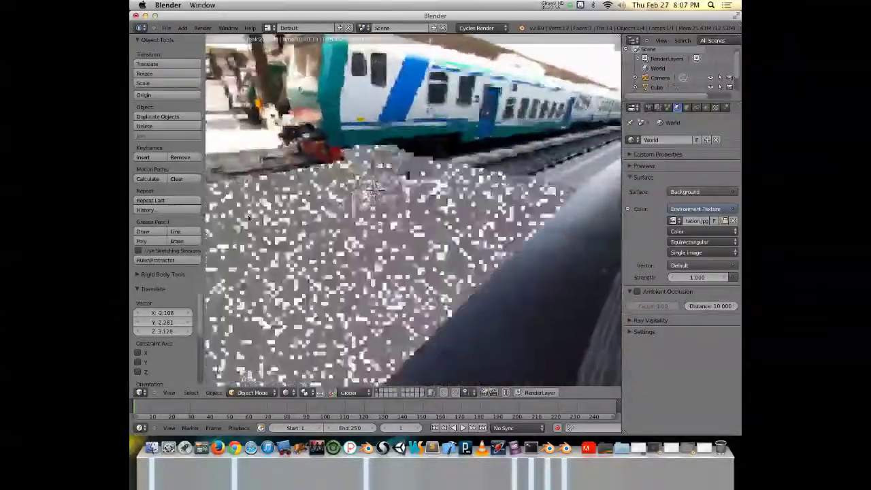
pyautogui.press('KP_5')
pyautogui.moveTo(391, 251); pyautogui.dragTo(360, 243, button='middle')
pyautogui.press('KP_5')
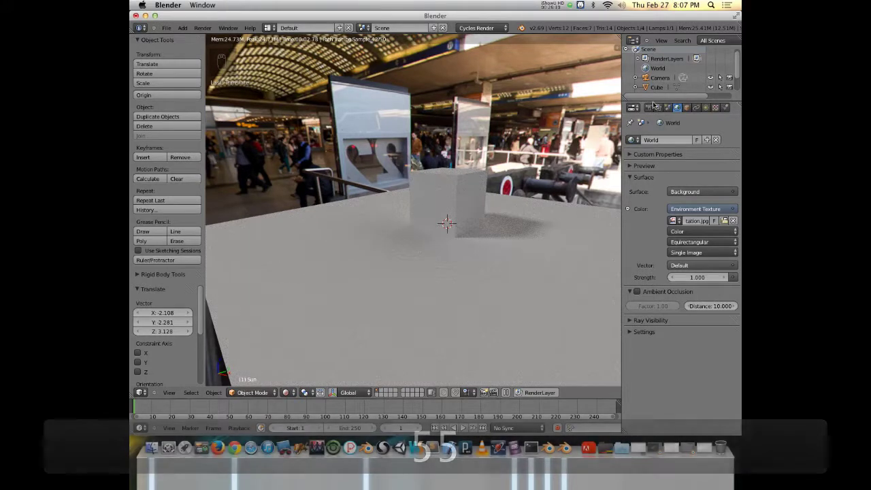
pyautogui.scroll(-2, 657, 89)
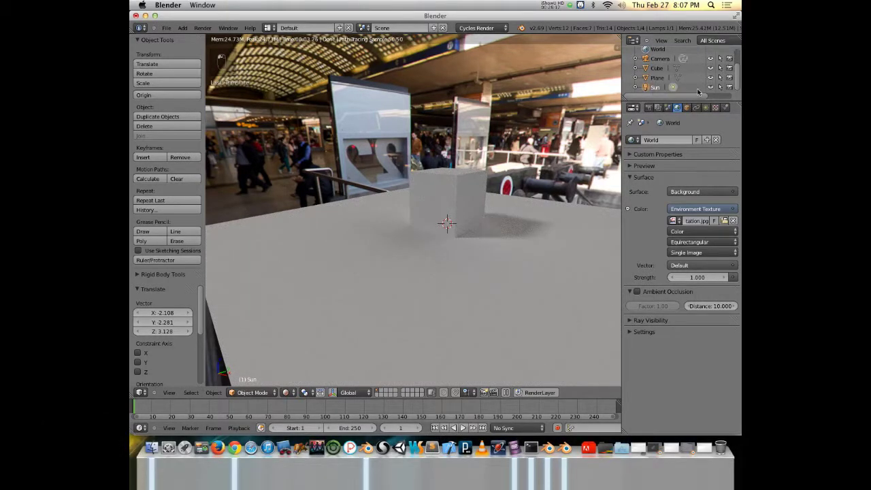
pyautogui.press('a')
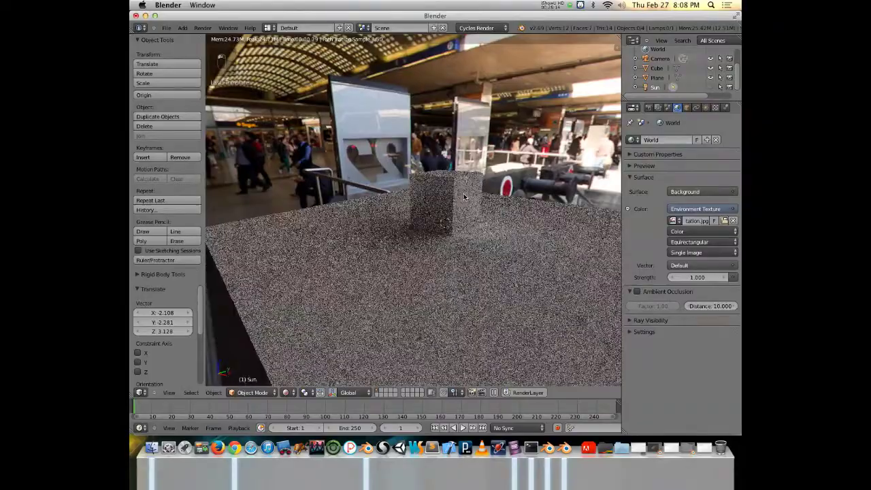
pyautogui.moveTo(503, 229); pyautogui.dragTo(518, 183, button='middle')
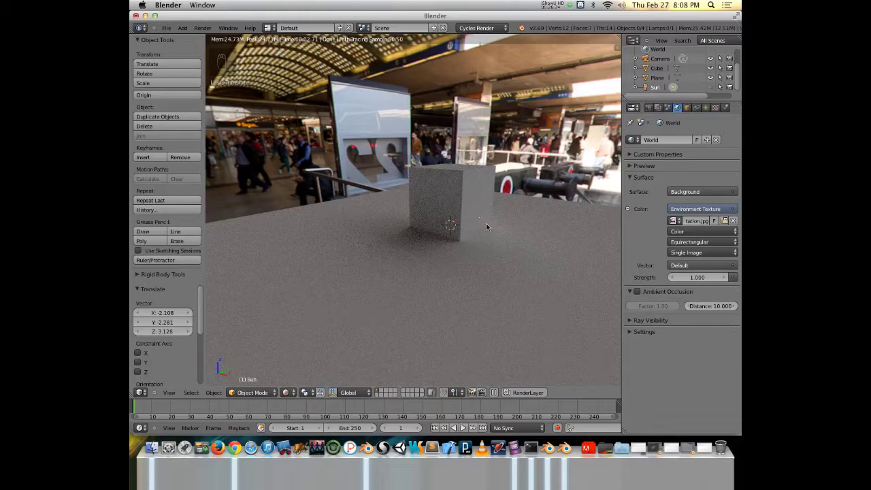
# Try a world background strength of 0.5 and return it to 1
pyautogui.moveTo(703, 278); pyautogui.dragTo(691, 279)
pyautogui.moveTo(430, 220); pyautogui.dragTo(488, 219, button='middle')
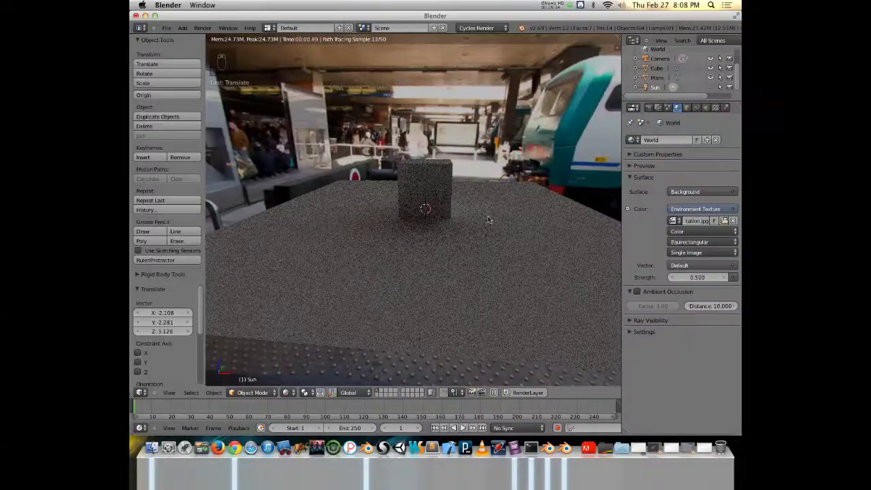
pyautogui.click(708, 278)
pyautogui.write('0.6')
pyautogui.press('BackSpace')
pyautogui.press('BackSpace')
pyautogui.press('BackSpace')
pyautogui.write('1')
pyautogui.press('Return')
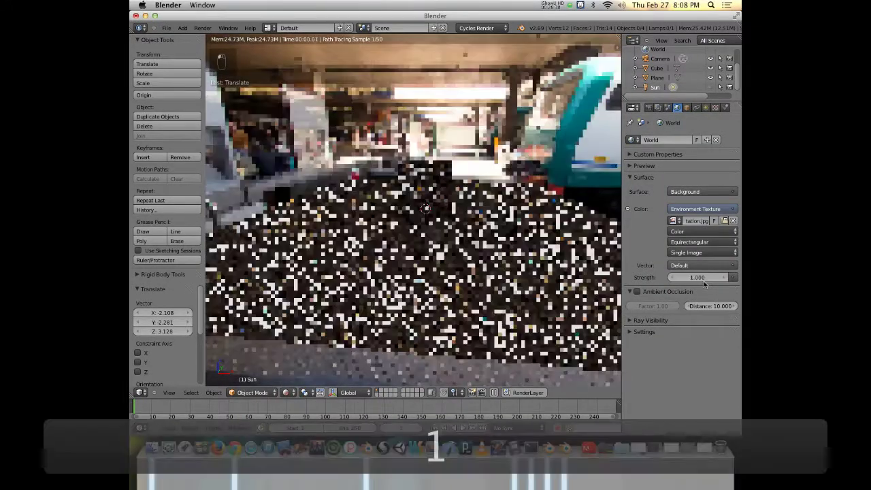
pyautogui.press('super')
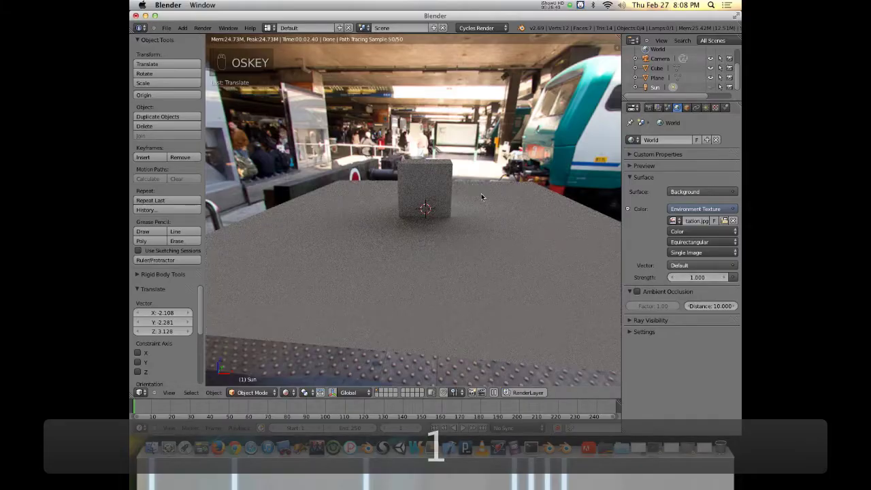
# Render a still image from the camera with the train station environment, inspect it and return to the 3D view
pyautogui.moveTo(497, 186); pyautogui.dragTo(368, 258, button='middle')
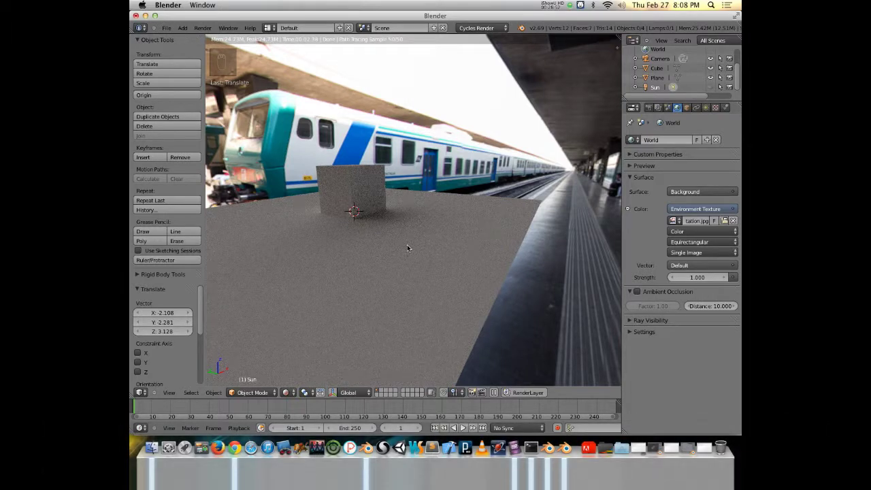
pyautogui.press('Escape')
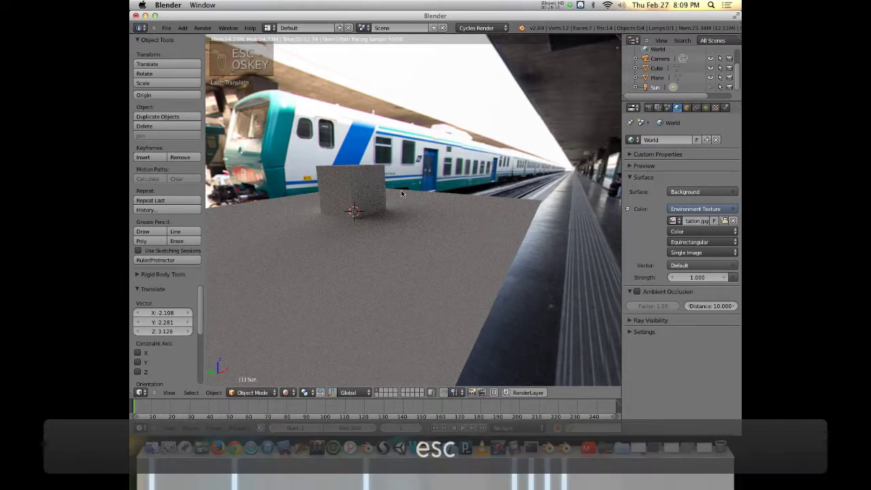
pyautogui.moveTo(480, 203); pyautogui.dragTo(524, 228, button='middle')
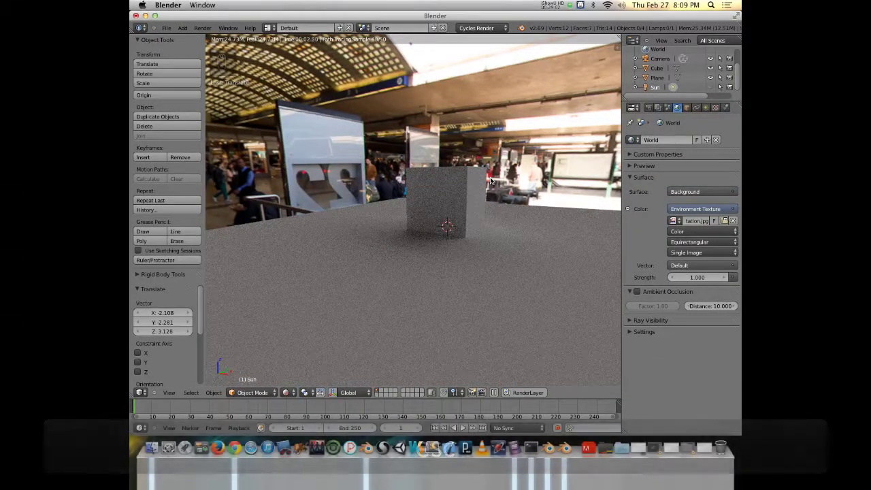
pyautogui.press('KP_0')
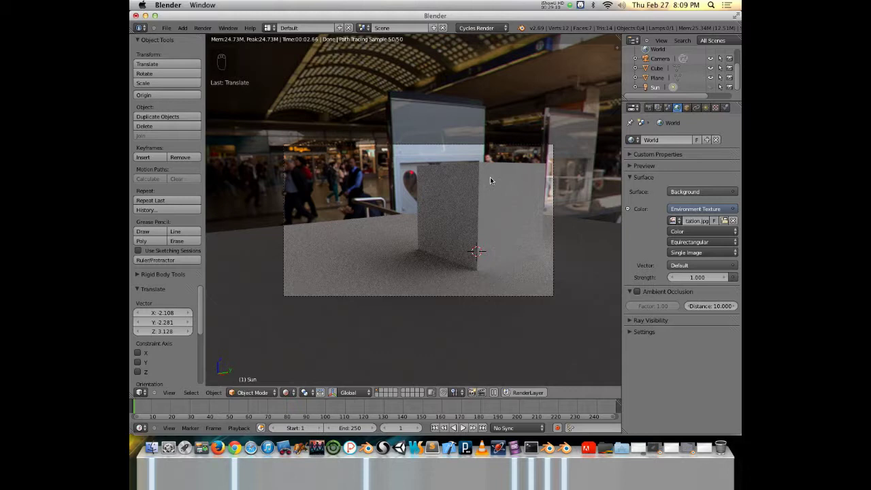
pyautogui.press('F16')
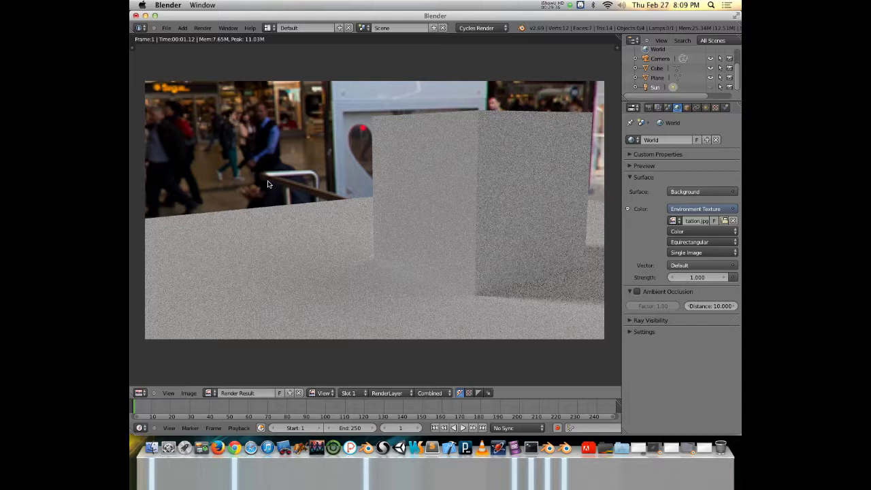
pyautogui.moveTo(231, 172); pyautogui.dragTo(284, 166, button='middle')
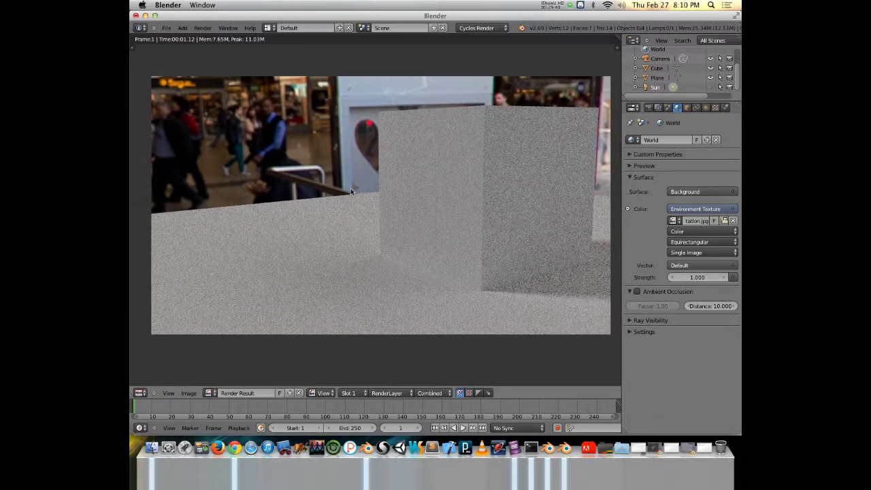
pyautogui.press('Escape')
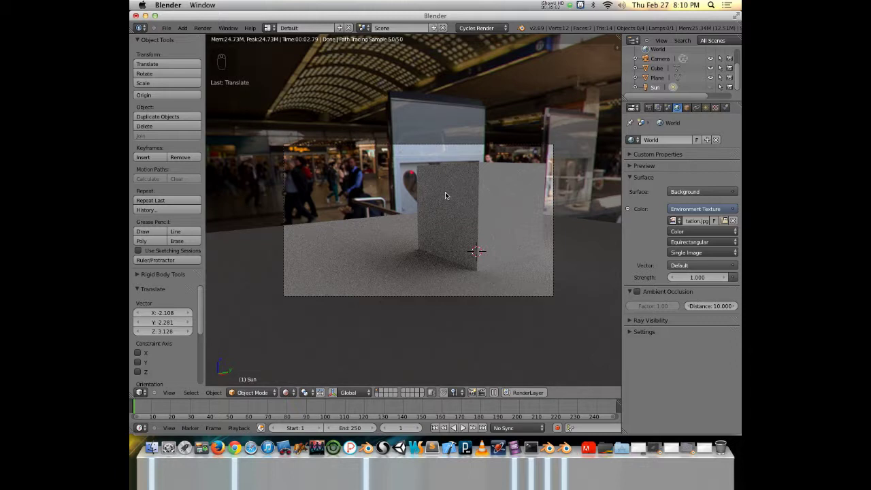
# Disconnect the Environment Texture from the world's background color
pyautogui.click(627, 209)
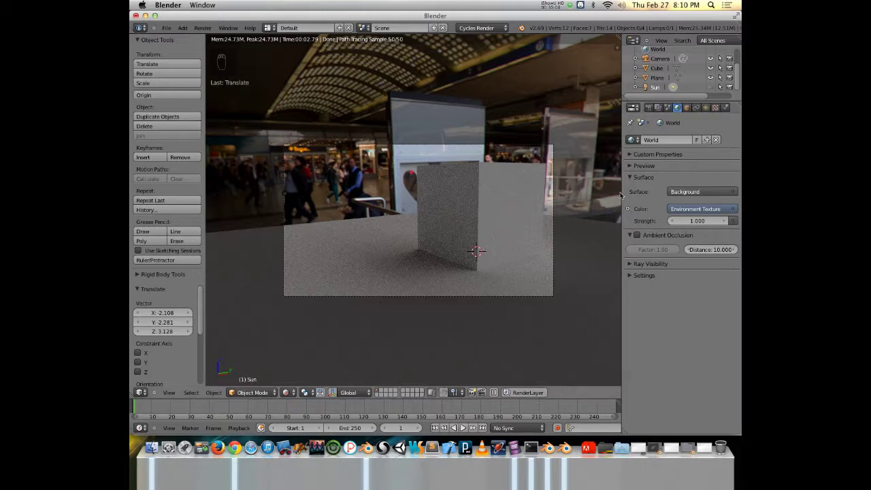
pyautogui.click(733, 211)
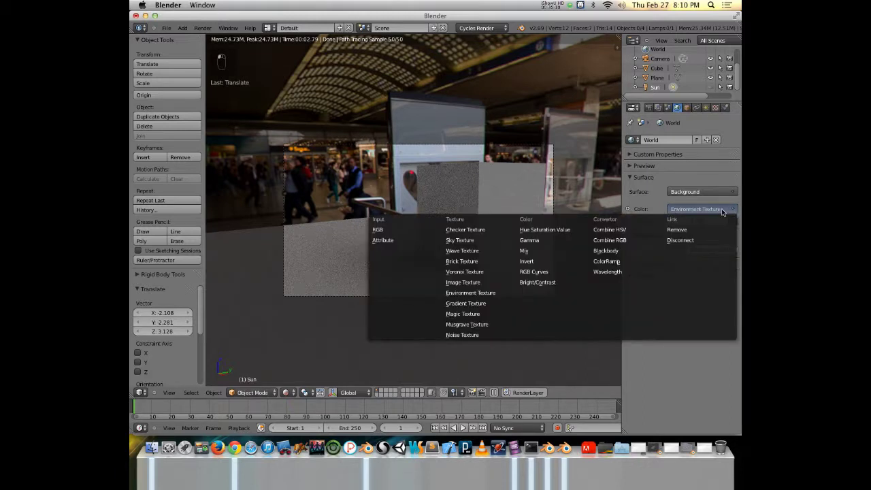
pyautogui.click(683, 242)
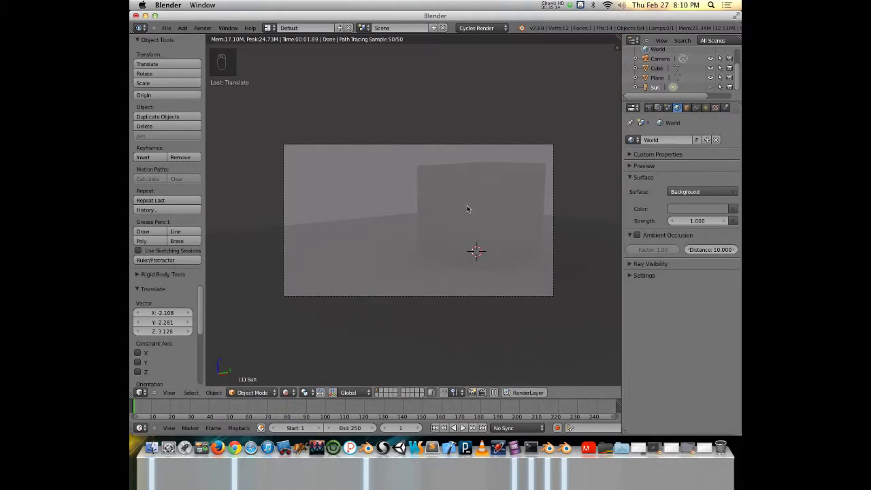
# Add a UV Sphere mesh to the scene at the 3D cursor
pyautogui.moveTo(417, 214); pyautogui.dragTo(460, 217, button='middle')
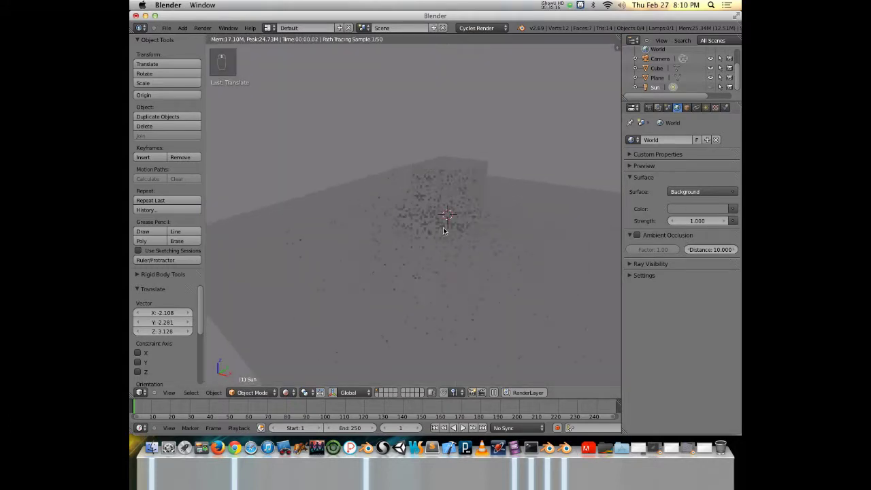
pyautogui.hscroll(2, 413, 230)
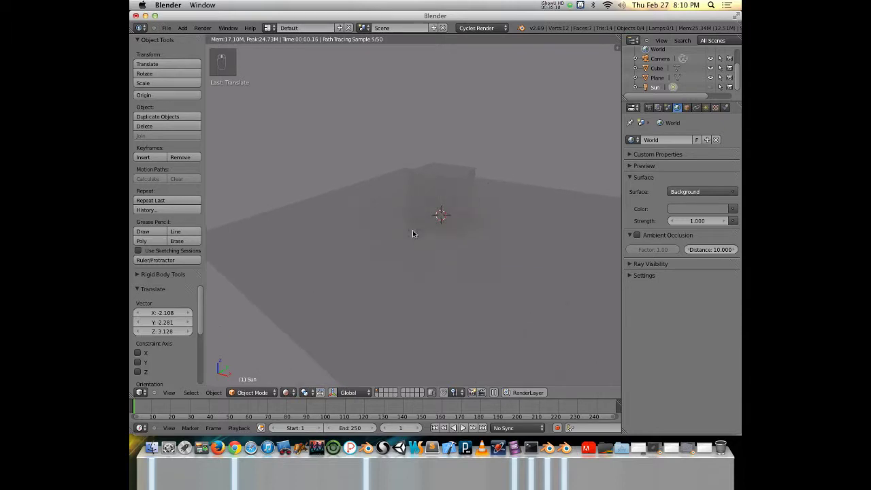
pyautogui.hotkey('shift', 'a')
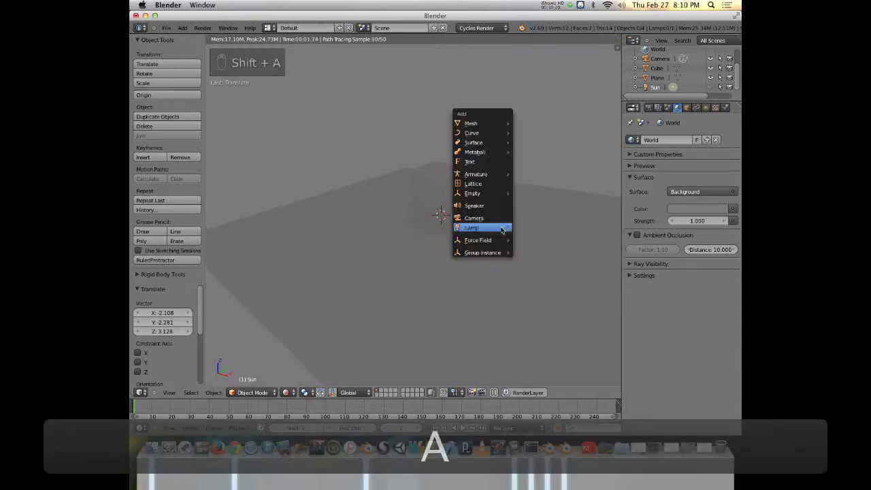
pyautogui.moveTo(505, 127)
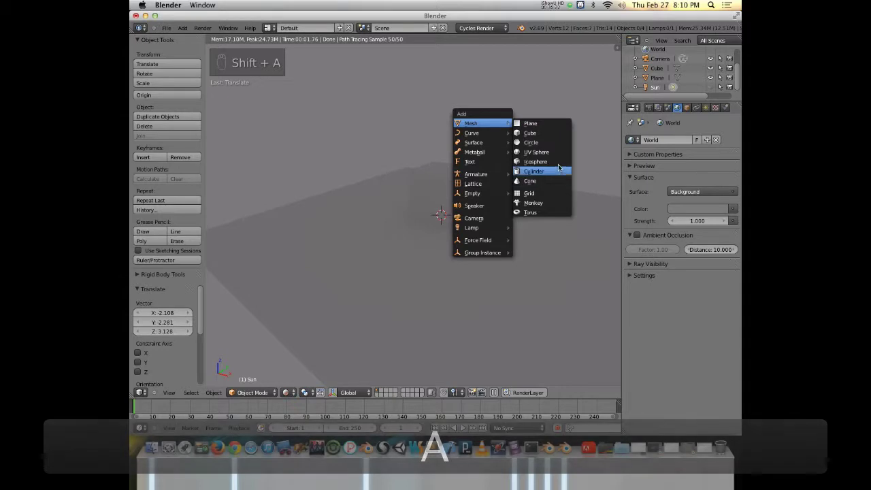
pyautogui.click(538, 152)
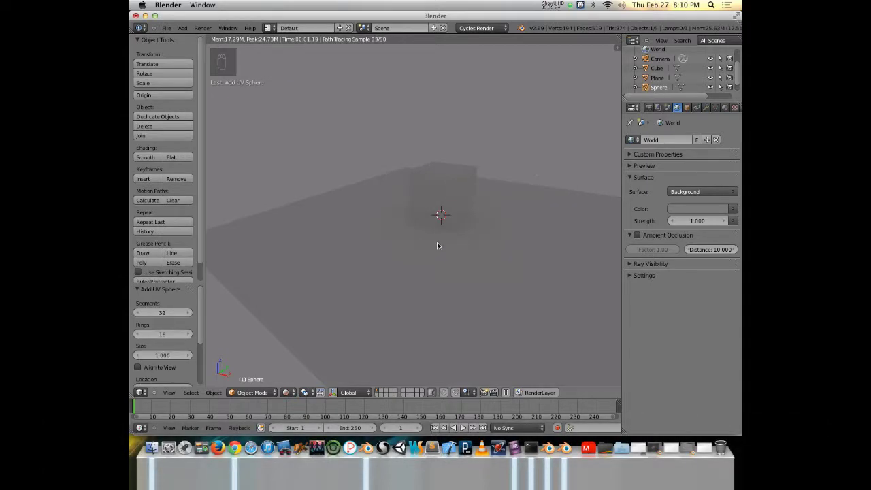
# In wireframe display, raise all of the sphere's vertices by 1 along Z in Edit Mode, leaving its origin at the base
pyautogui.hotkey('shift', 'z')
pyautogui.press('z')
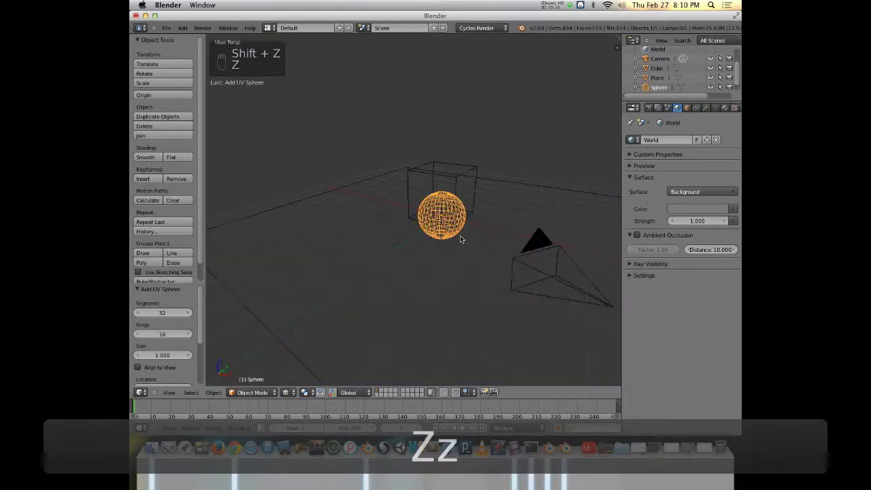
pyautogui.press('Tab')
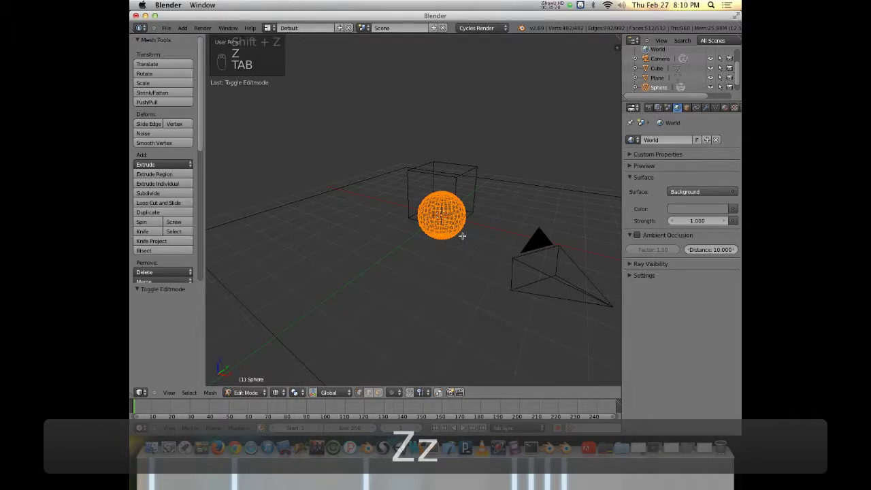
pyautogui.press('g')
pyautogui.press('z')
pyautogui.press('1')
pyautogui.press('Return')
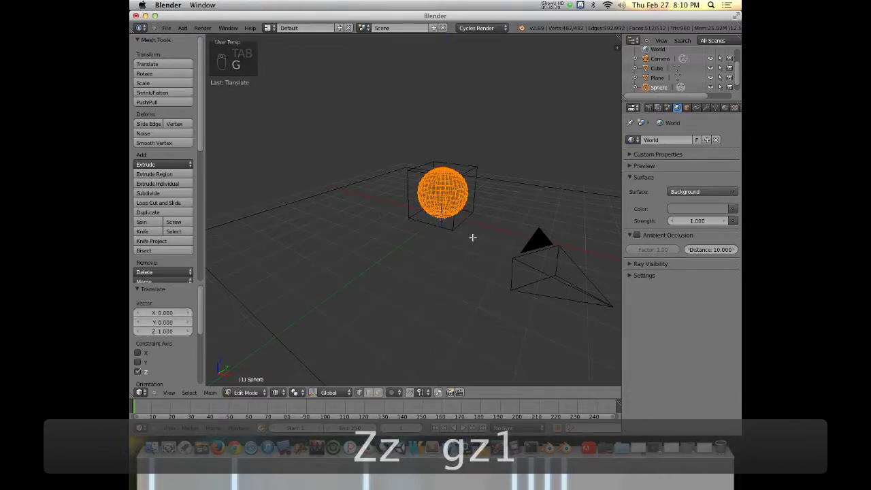
pyautogui.press('Tab')
# Move the sphere horizontally, locking Z, until it stands on the ground to the left of the cube within the solid-shaded camera frame
pyautogui.press('g')
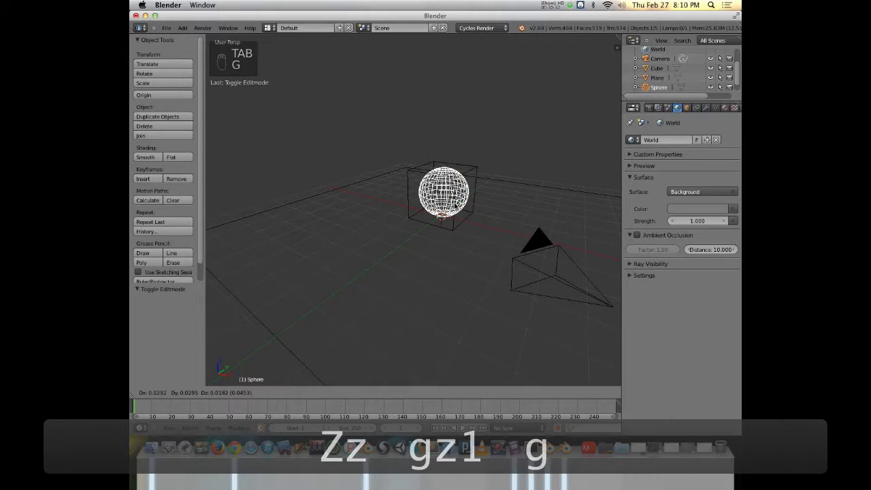
pyautogui.hotkey('shift', 'z')
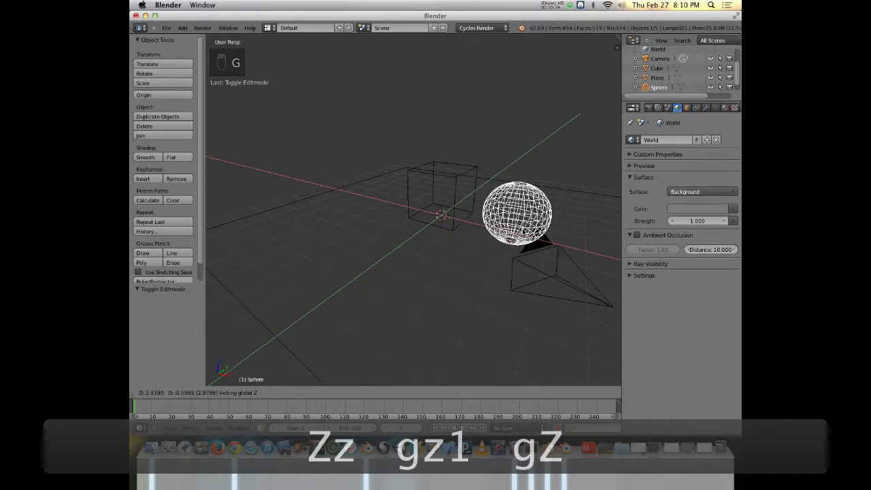
pyautogui.click(522, 232)
pyautogui.press('z')
pyautogui.press('KP_0')
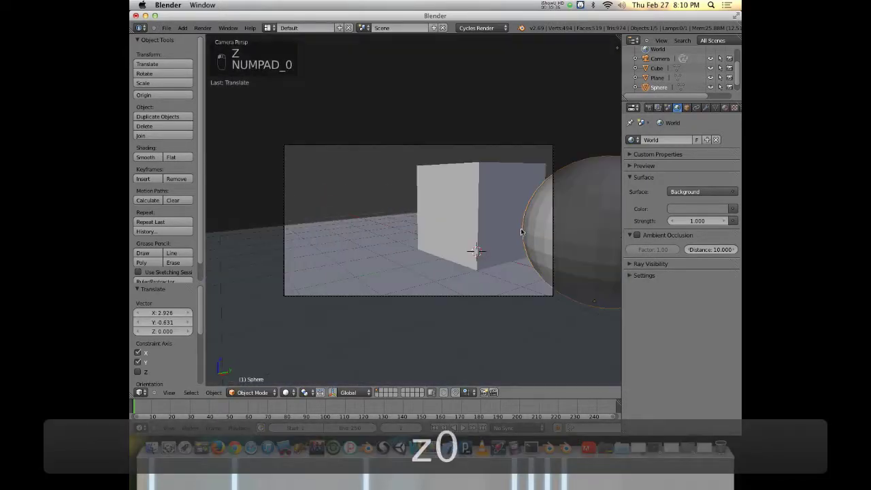
pyautogui.press('g')
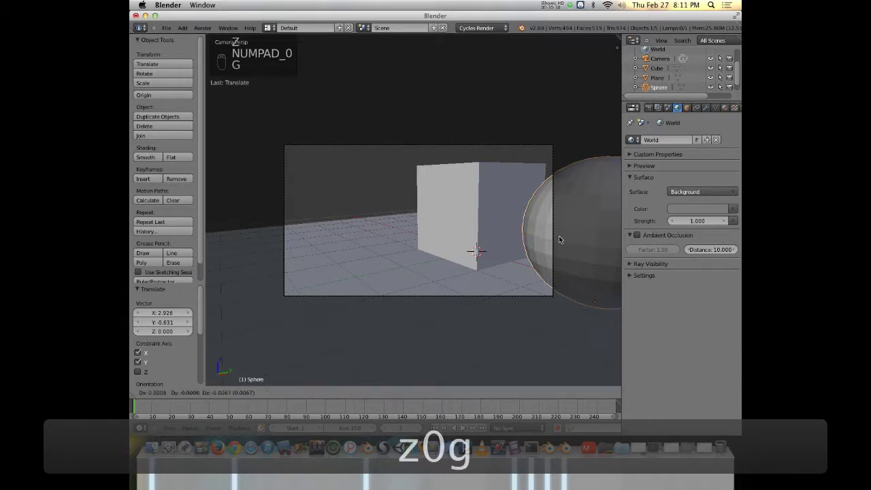
pyautogui.hotkey('shift', 'z')
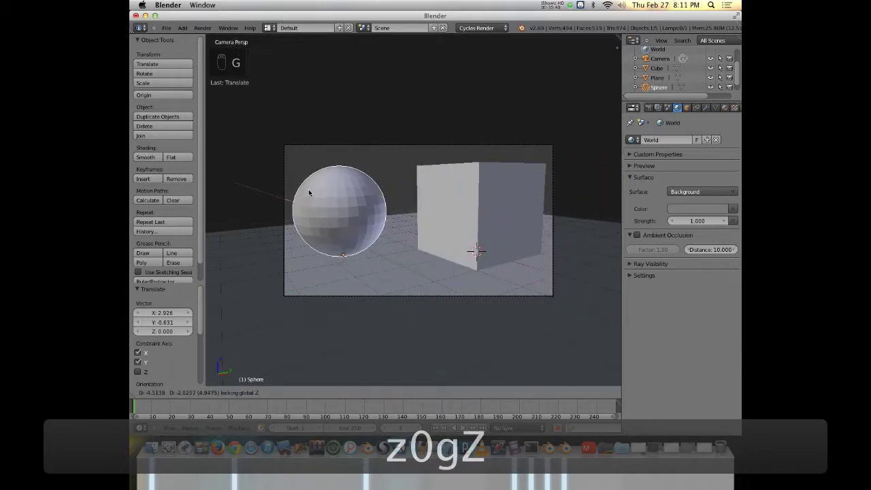
pyautogui.click(308, 188)
# Create a new material for the sphere
pyautogui.scroll(-1, 676, 82)
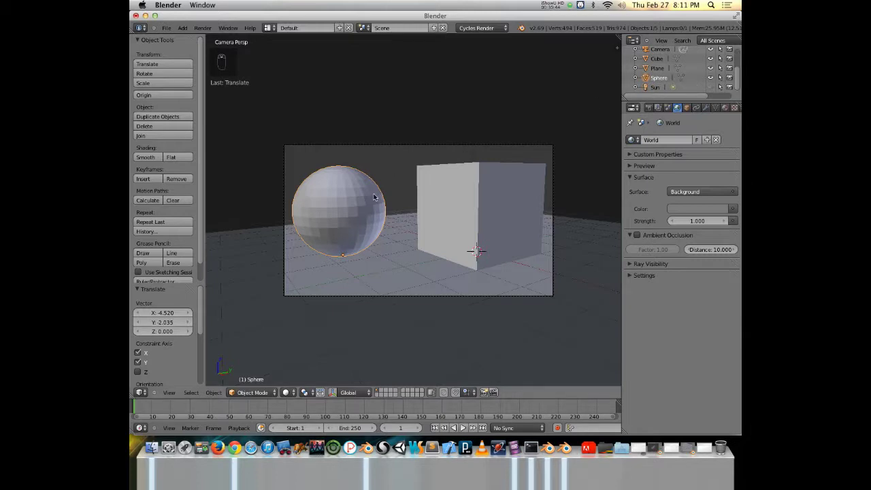
pyautogui.scroll(3, 371, 199)
pyautogui.scroll(-2, 367, 203)
pyautogui.keyDown('shift'); pyautogui.moveTo(418, 207); pyautogui.dragTo(373, 208, button='middle'); pyautogui.keyUp('shift')
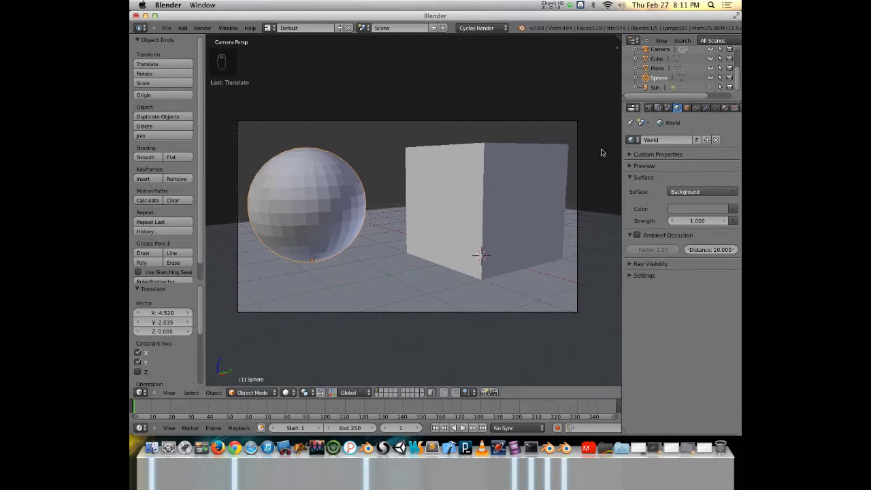
pyautogui.click(726, 109)
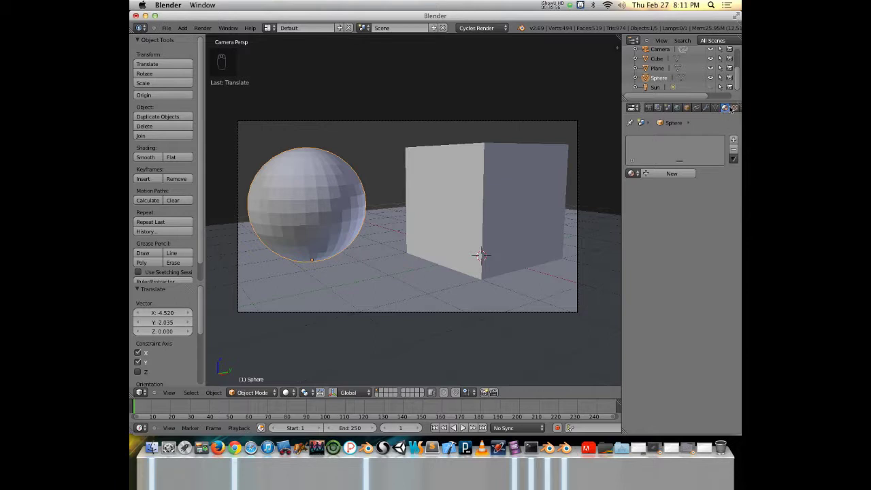
pyautogui.click(672, 173)
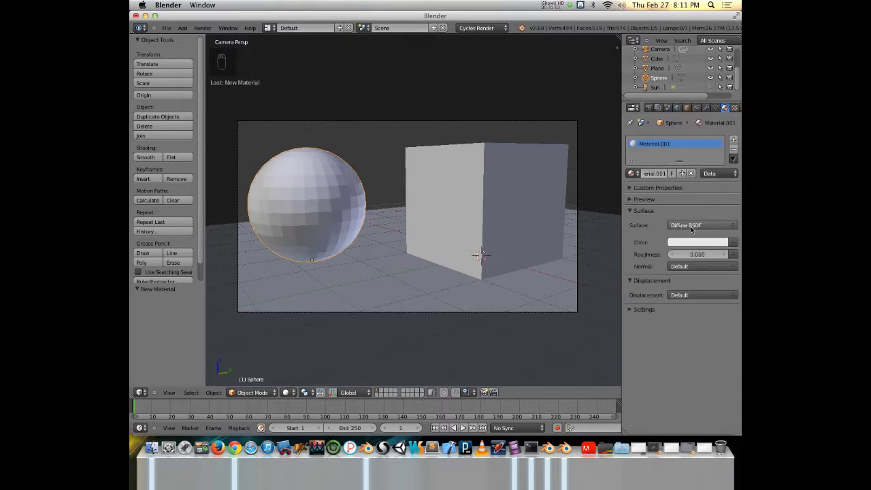
# Change the sphere material's surface shader to Emission and preview the scene in Rendered viewport shading
pyautogui.click(733, 226)
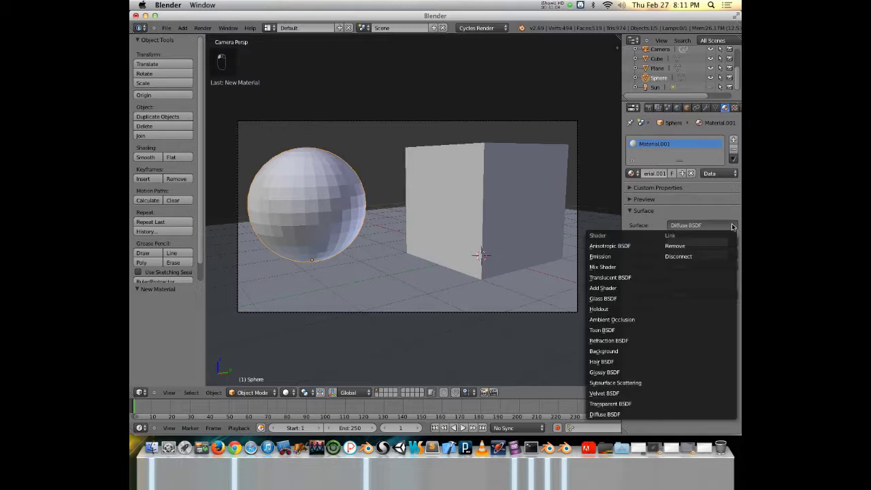
pyautogui.click(608, 257)
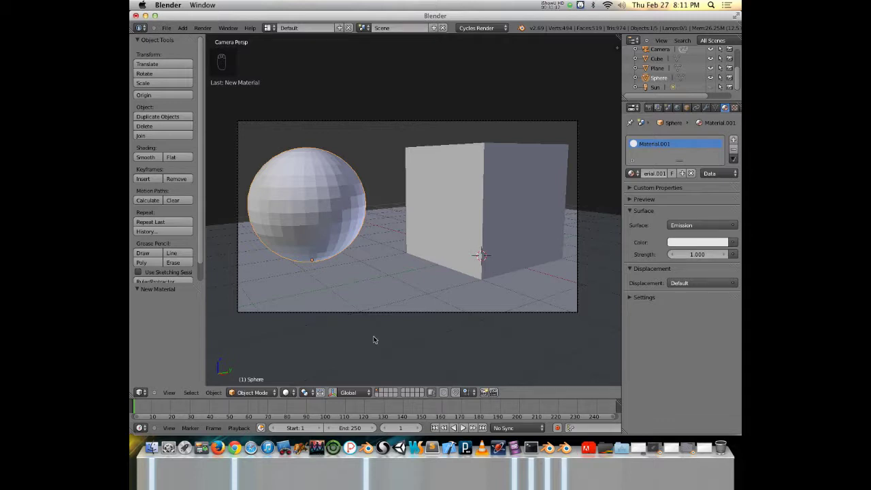
pyautogui.click(286, 392)
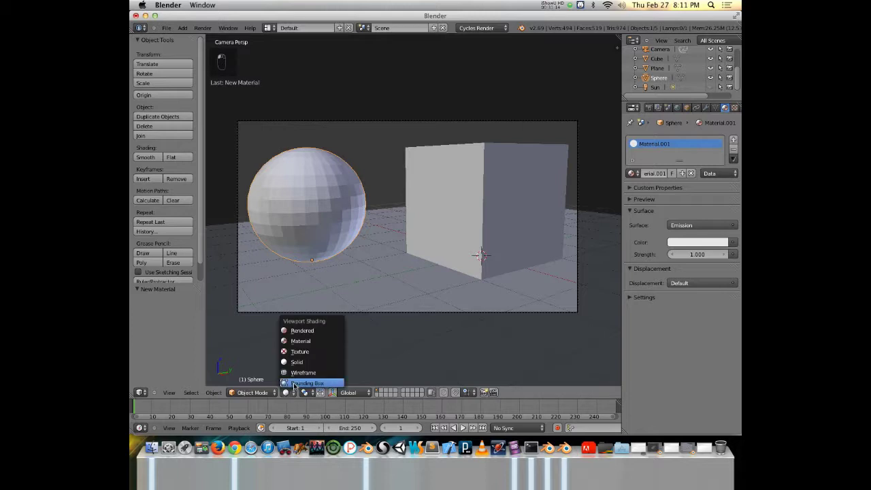
pyautogui.click(304, 331)
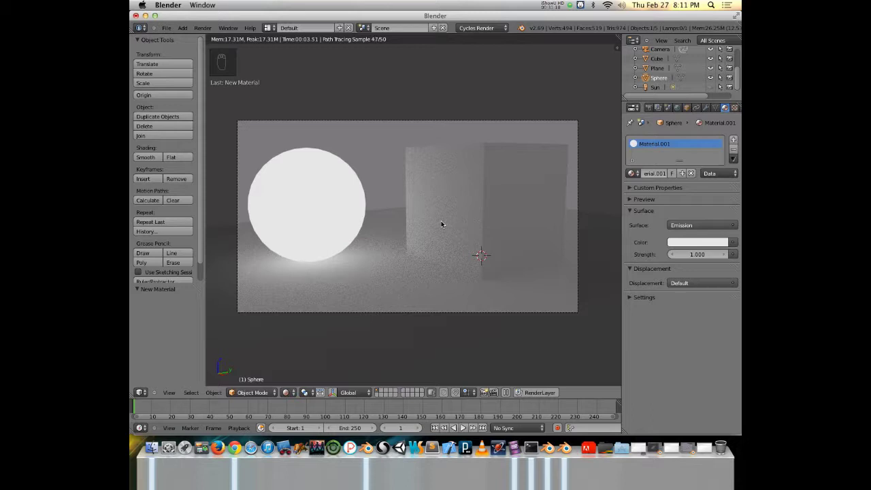
# Give the sphere's emission a light orange color, about hue 0.043 and saturation 0.747, and set its strength to 3.8
pyautogui.click(688, 243)
pyautogui.moveTo(697, 171); pyautogui.dragTo(693, 166)
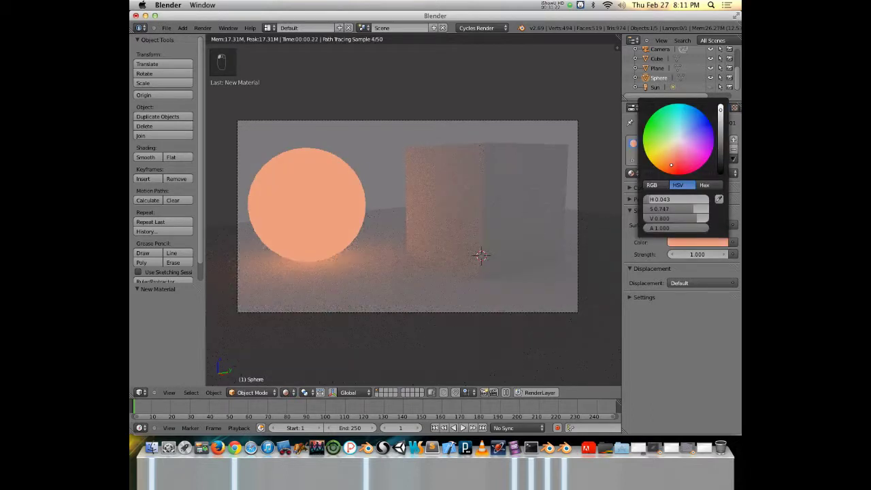
pyautogui.moveTo(694, 254); pyautogui.dragTo(718, 254)
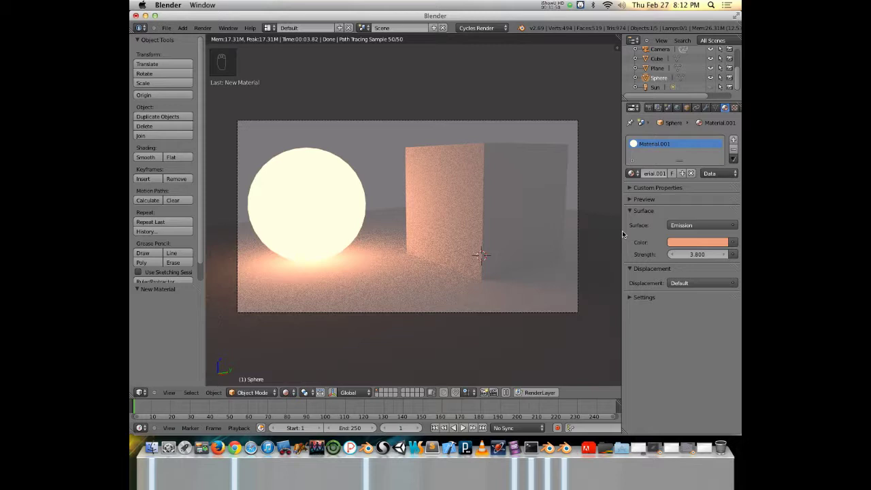
# Leave the camera view and switch the render engine to Blender Render for comparison
pyautogui.press('super')
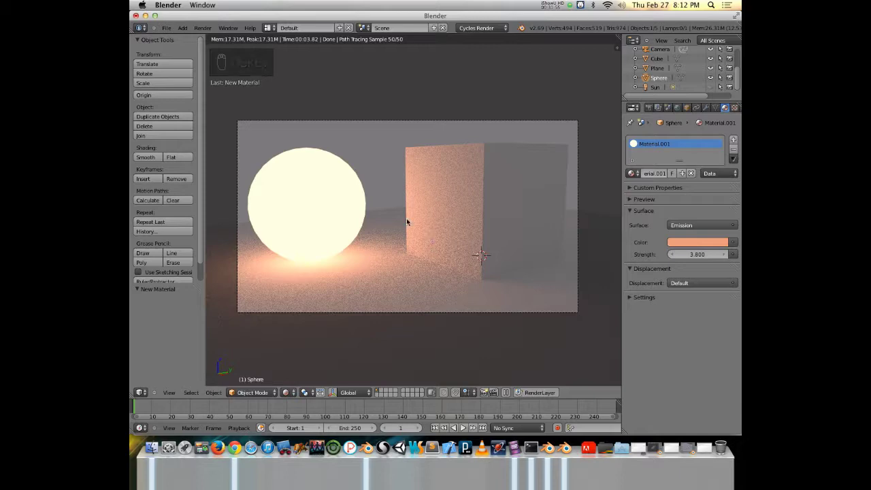
pyautogui.press('KP_0')
pyautogui.moveTo(394, 220); pyautogui.dragTo(418, 255, button='middle')
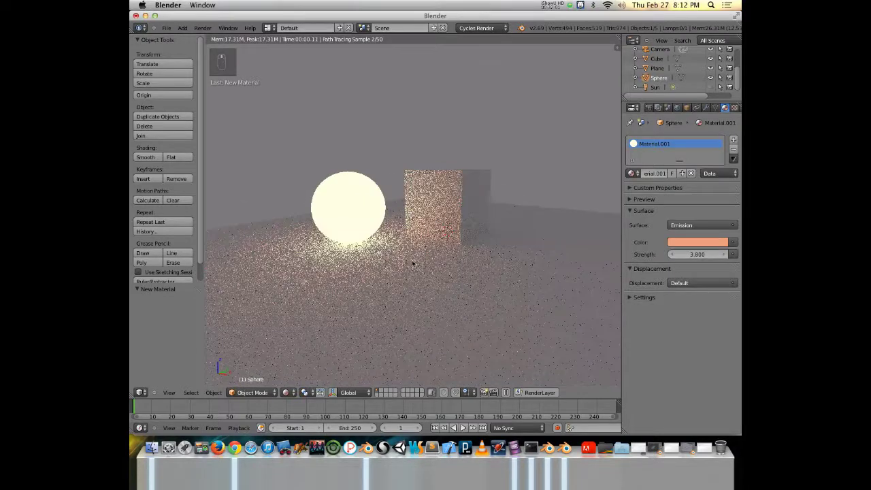
pyautogui.scroll(1, 402, 116)
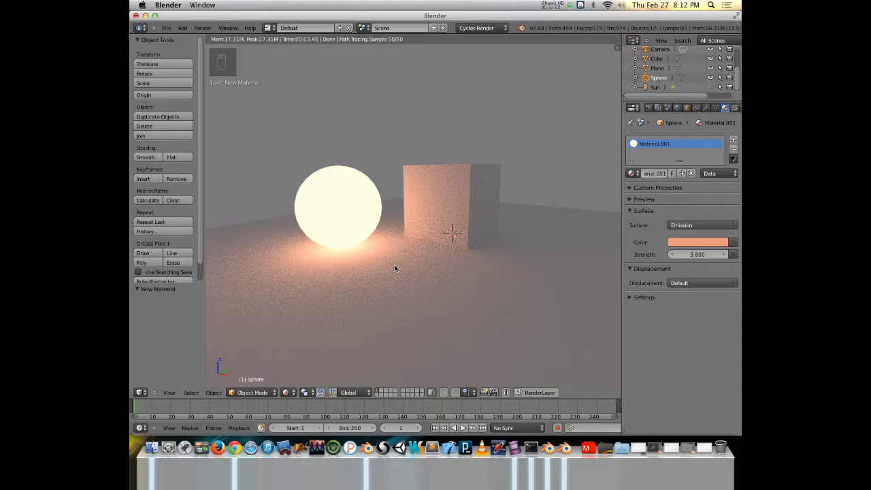
pyautogui.click(474, 28)
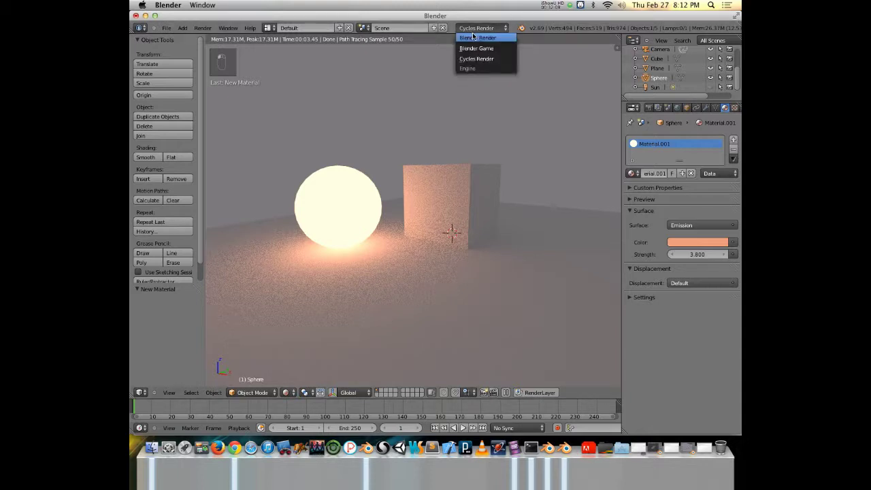
pyautogui.click(494, 38)
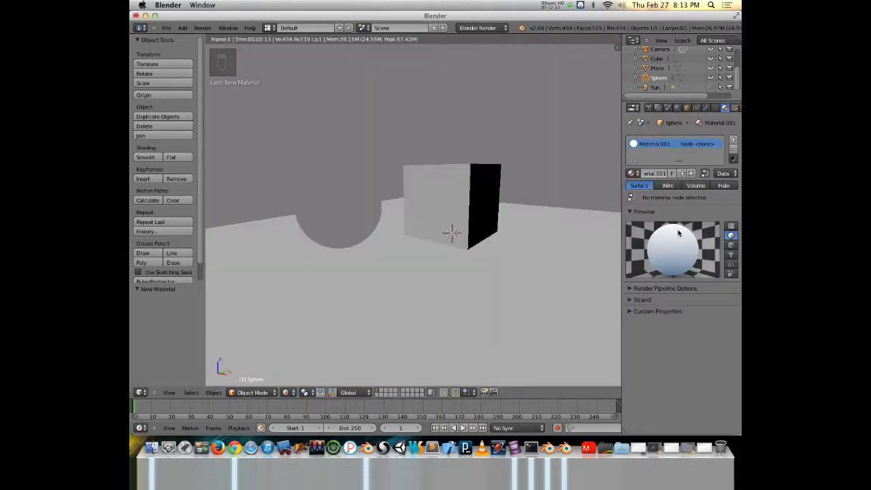
# Select the sphere and display the scene in wireframe
pyautogui.rightClick(391, 226)
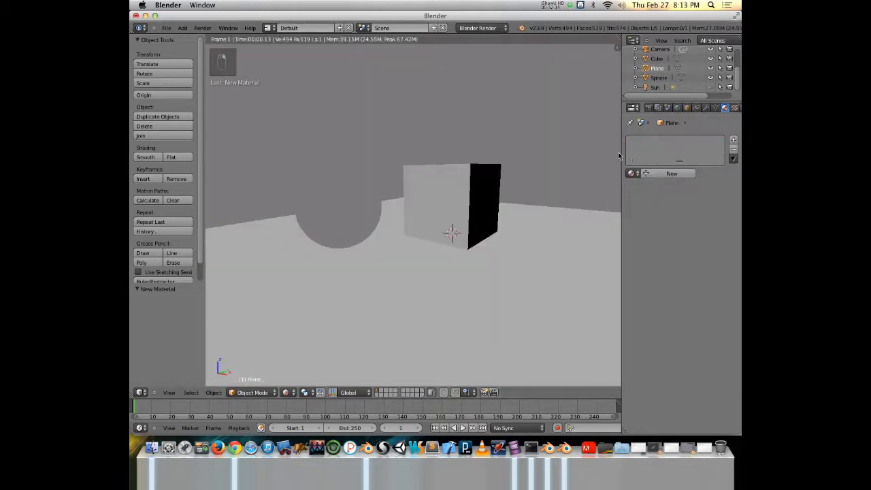
pyautogui.moveTo(379, 218); pyautogui.dragTo(346, 241, button='middle')
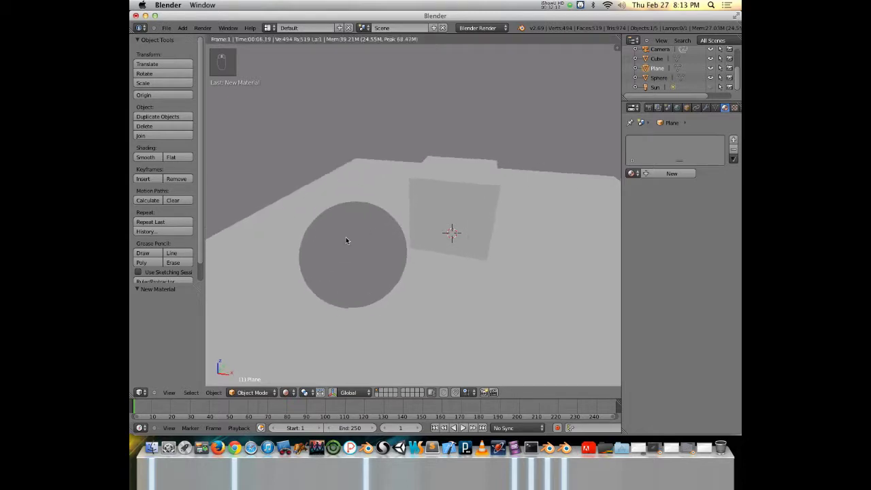
pyautogui.rightClick(348, 240)
pyautogui.press('z')
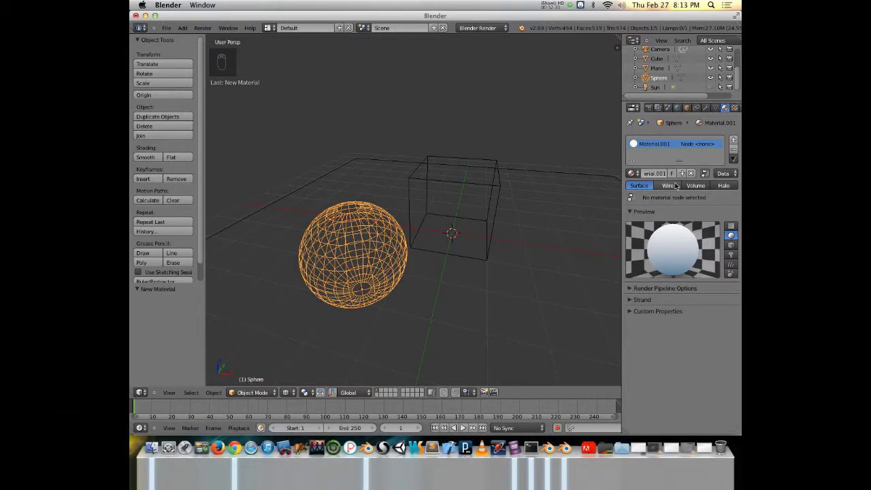
pyautogui.press('z')
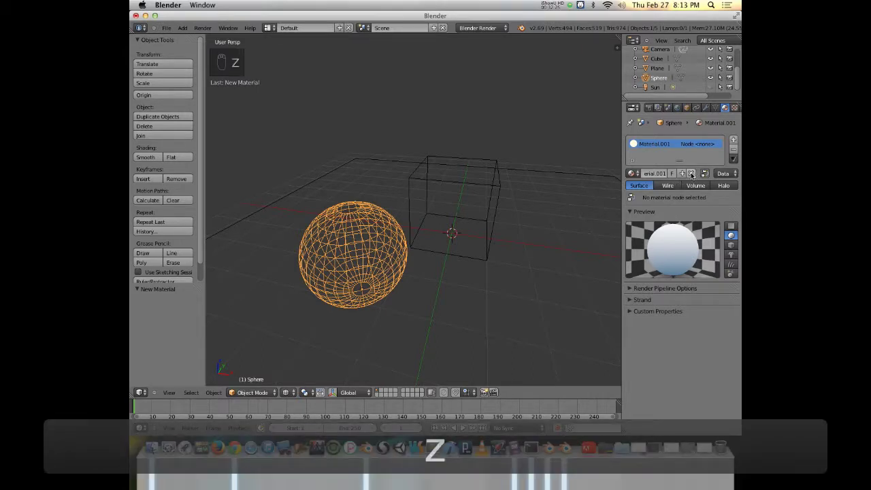
# Replace the sphere's material with a new one, set its Emit value to 2.00, and preview the scene rendered
pyautogui.click(692, 173)
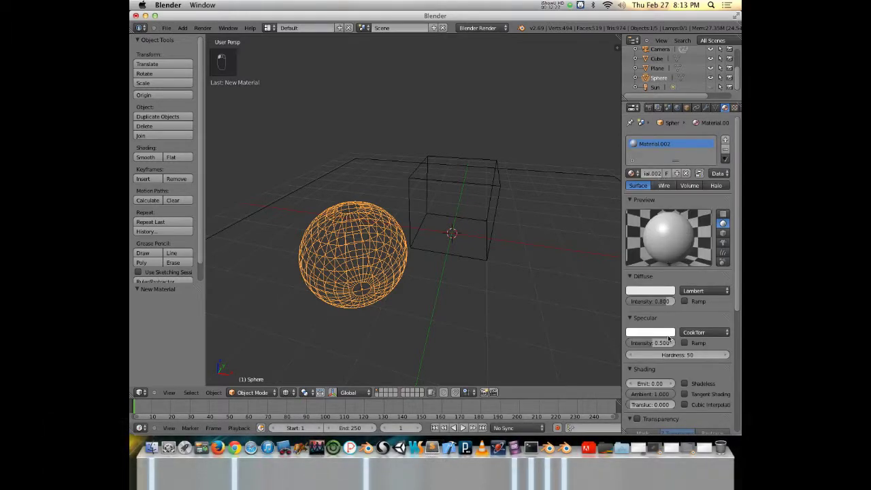
pyautogui.scroll(-2, 671, 340)
pyautogui.moveTo(650, 326); pyautogui.dragTo(729, 327)
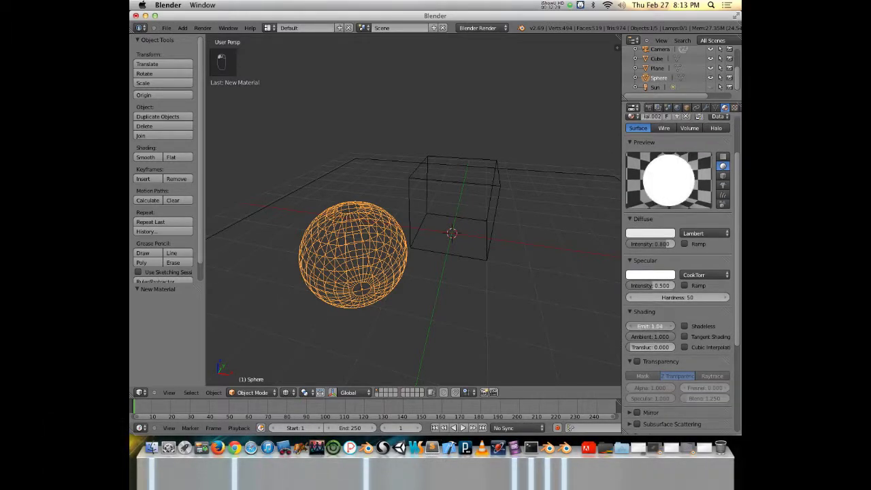
pyautogui.hotkey('shift', 'z')
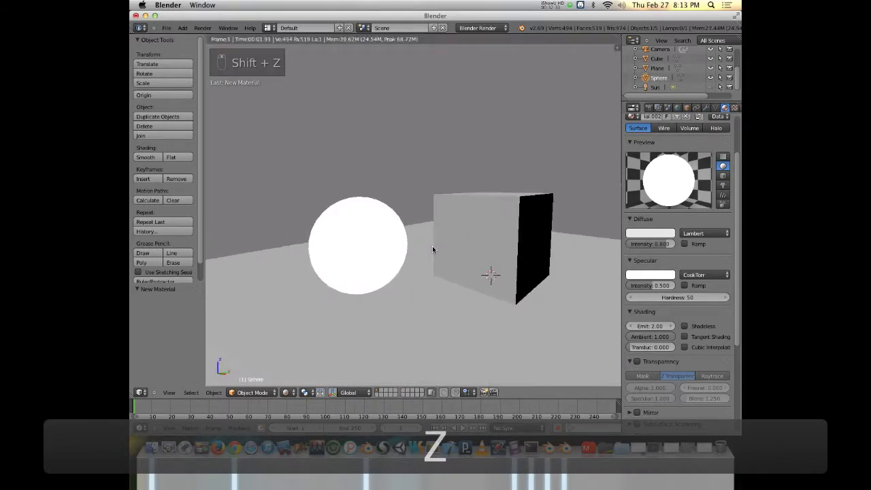
# Render a test image of the sphere and cube scene, close it, and switch the render engine to Cycles Render
pyautogui.press('F12')
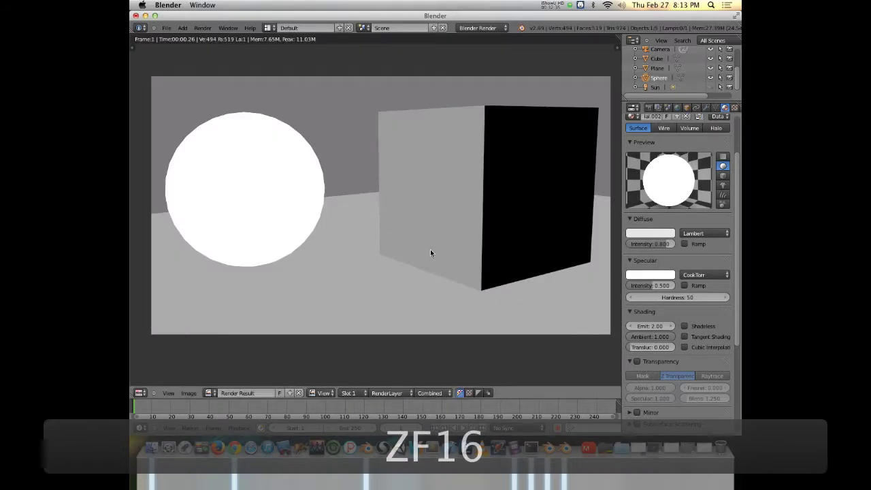
pyautogui.press('Escape')
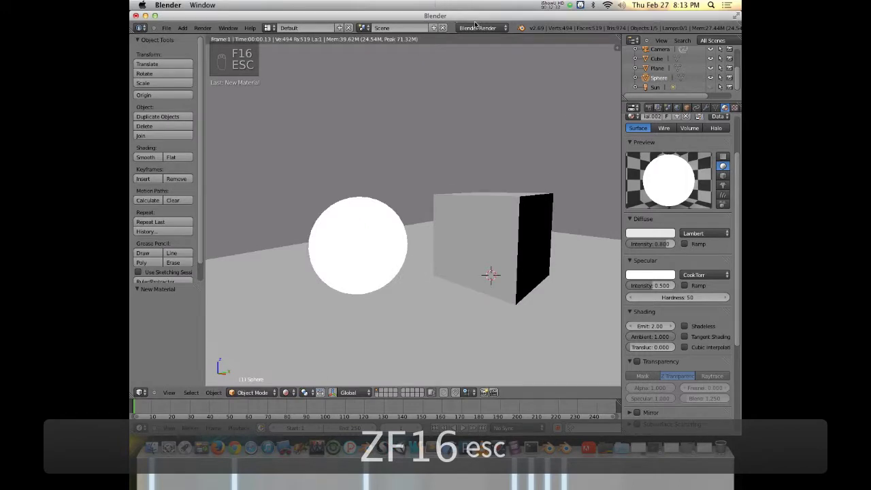
pyautogui.click(481, 28)
pyautogui.click(483, 59)
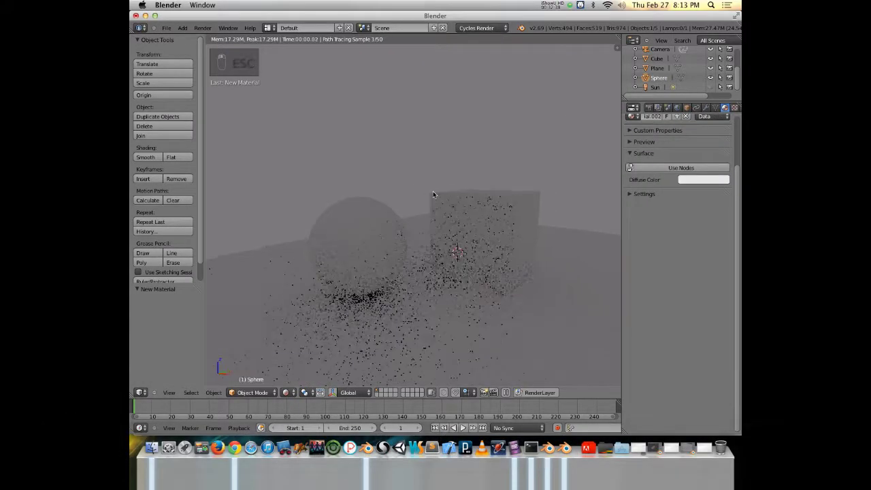
# Enable nodes on the sphere's material and set its surface shader to Emission
pyautogui.click(686, 167)
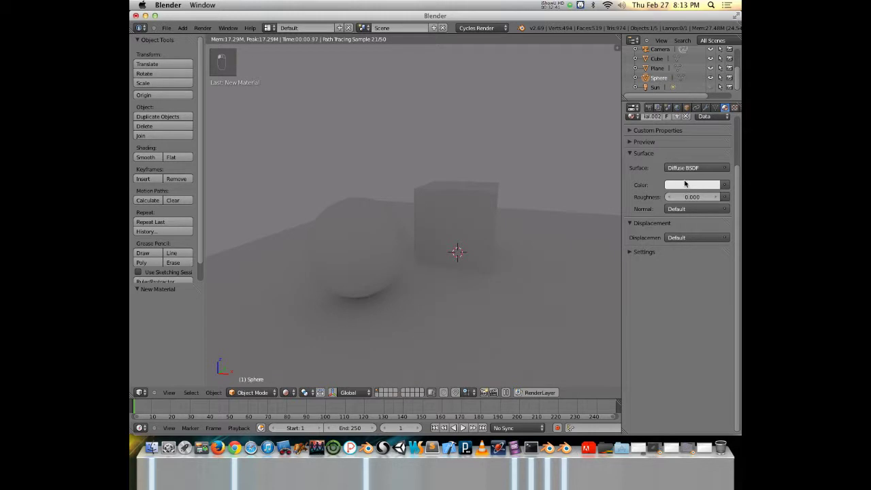
pyautogui.click(683, 168)
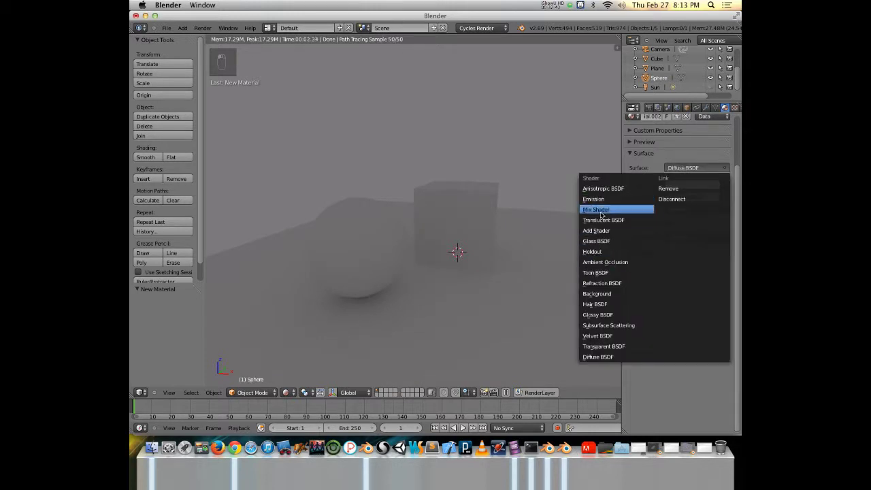
pyautogui.click(601, 199)
# Tint the sphere's emission color pale peach, about hue 0.031, saturation 0.476 and value 0.800
pyautogui.click(686, 186)
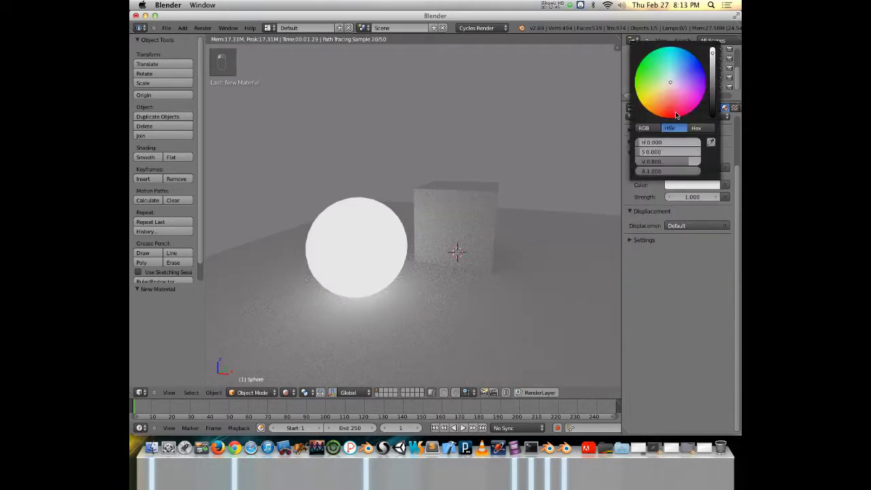
pyautogui.click(667, 92)
pyautogui.moveTo(667, 91); pyautogui.dragTo(667, 95)
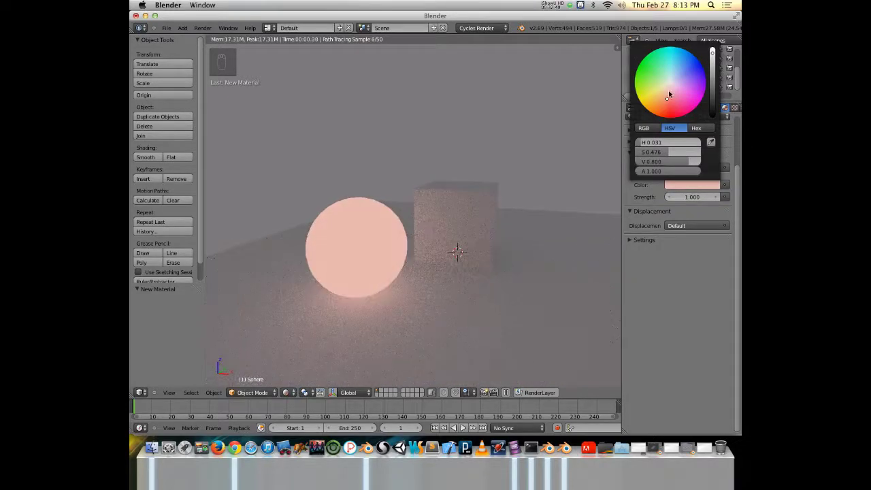
pyautogui.moveTo(498, 308)
pyautogui.mouseDown(button='middle')
pyautogui.moveTo(467, 306)
pyautogui.moveTo(486, 307)
pyautogui.mouseUp(button='middle')
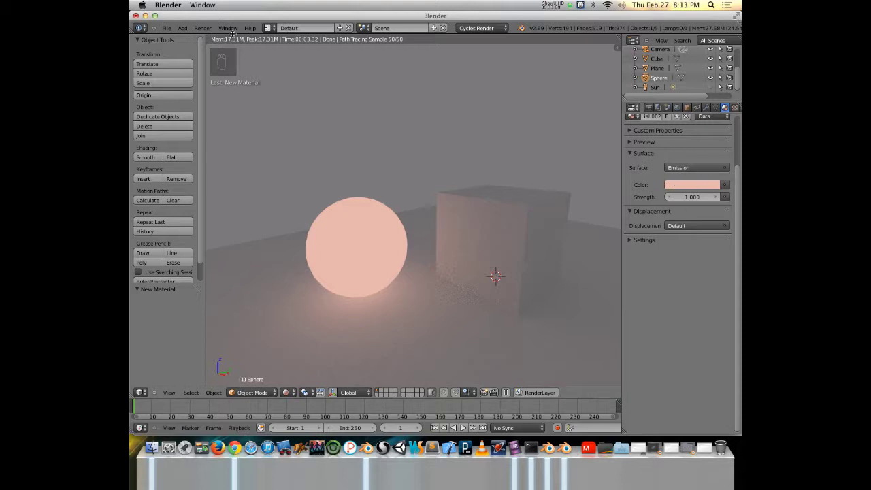
# Quit the current scene without saving and switch to the open Material_Test.blend file
pyautogui.click(136, 16)
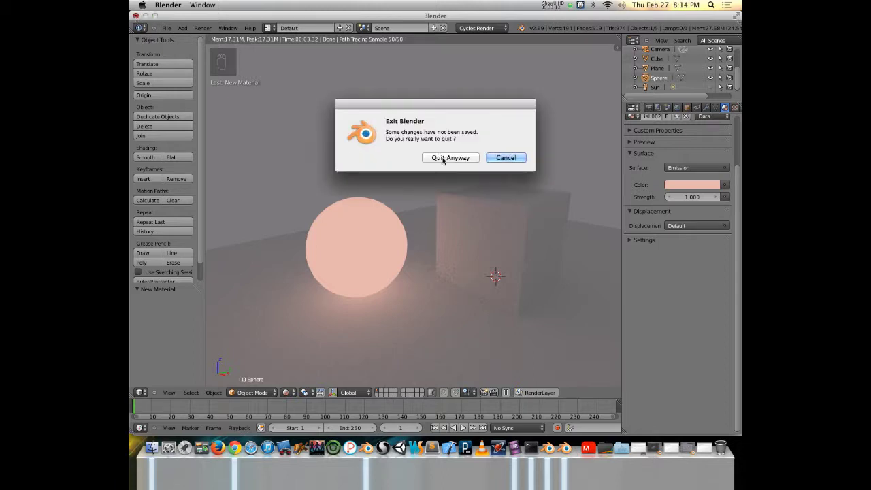
pyautogui.click(443, 159)
pyautogui.click(683, 448)
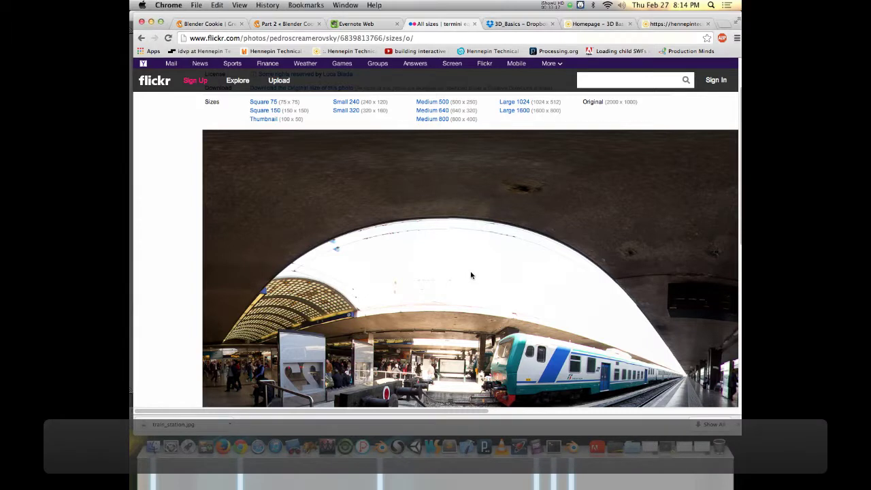
pyautogui.scroll(-5, 472, 254)
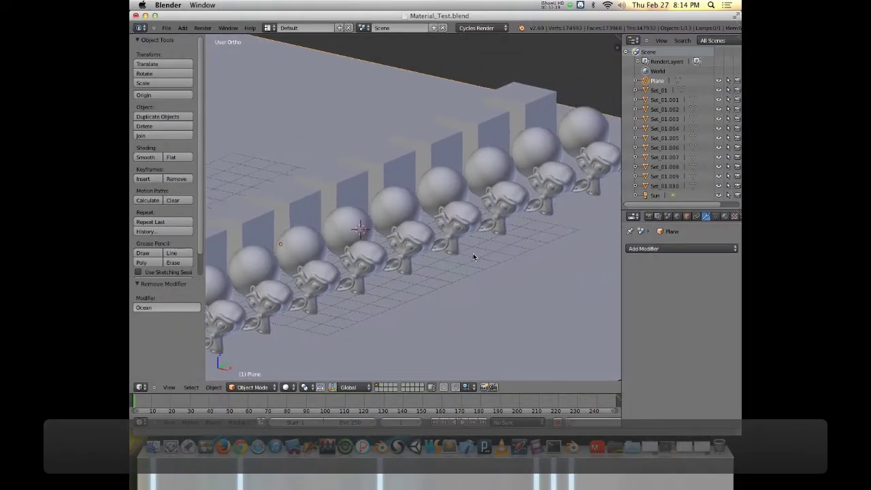
# Examine the row of test sets, checking the plane, cube, sphere and monkey head that make up each one
pyautogui.moveTo(472, 254); pyautogui.dragTo(374, 217, button='middle')
pyautogui.rightClick(409, 208)
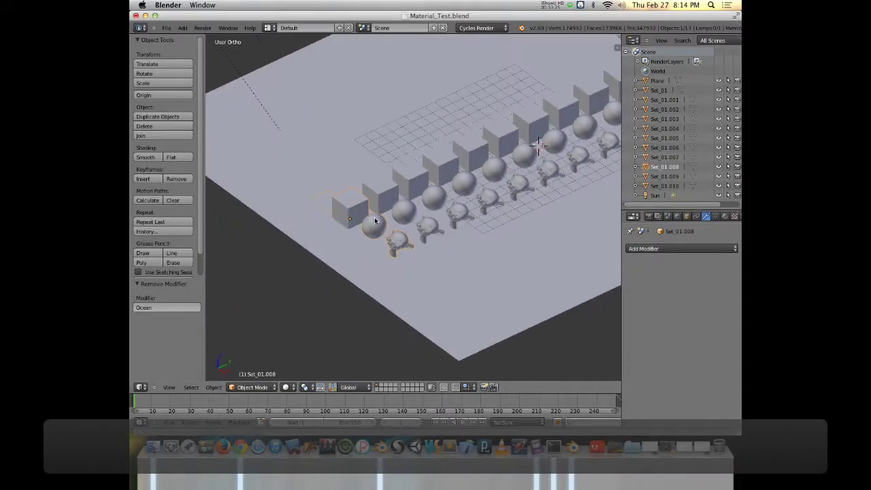
pyautogui.scroll(5, 371, 229)
pyautogui.moveTo(372, 170); pyautogui.dragTo(352, 205, button='middle')
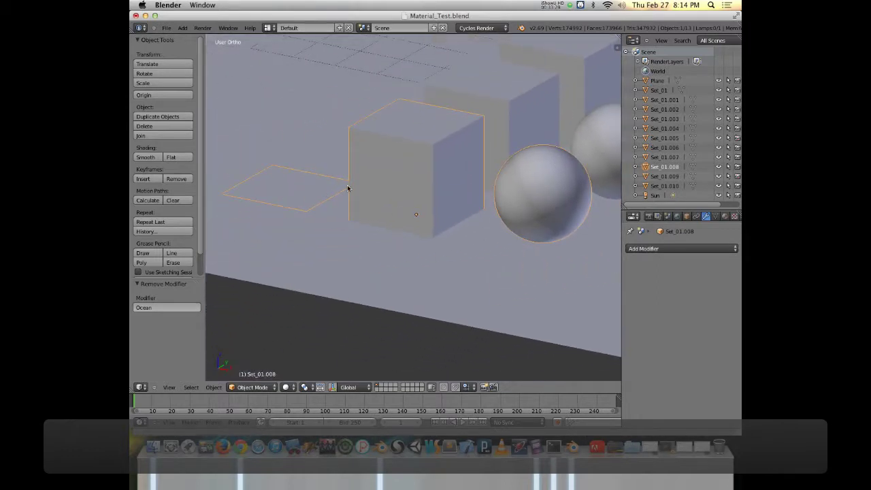
pyautogui.keyDown('shift'); pyautogui.moveTo(553, 184); pyautogui.dragTo(450, 199, button='middle'); pyautogui.keyUp('shift')
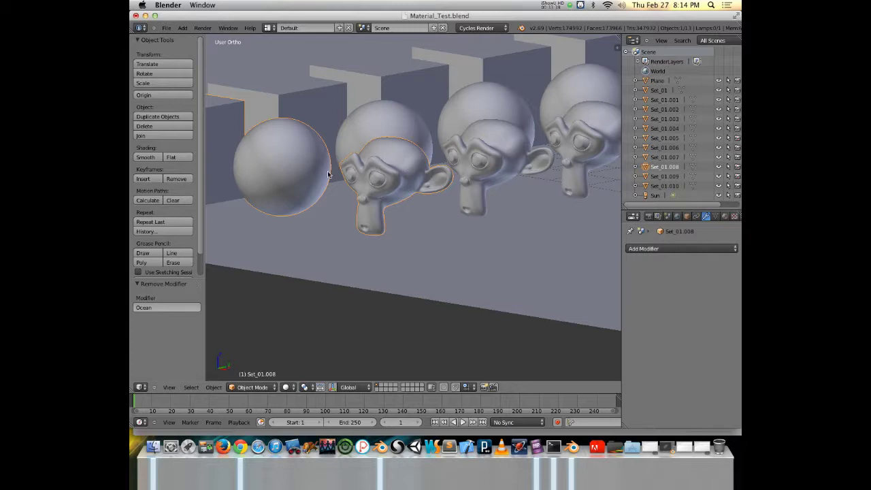
pyautogui.keyDown('shift'); pyautogui.moveTo(331, 206); pyautogui.dragTo(409, 264, button='middle'); pyautogui.keyUp('shift')
pyautogui.scroll(-3, 427, 191)
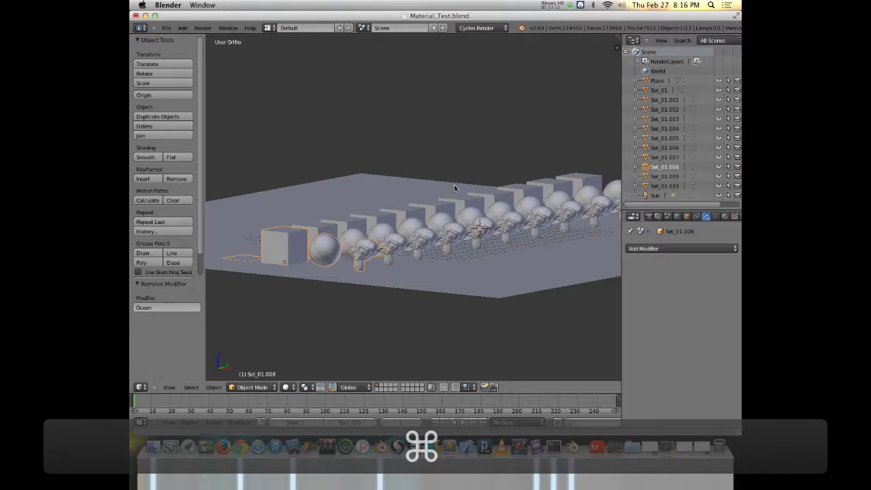
pyautogui.moveTo(502, 179); pyautogui.dragTo(483, 181, button='middle')
pyautogui.rightClick(538, 142)
pyautogui.rightClick(502, 179)
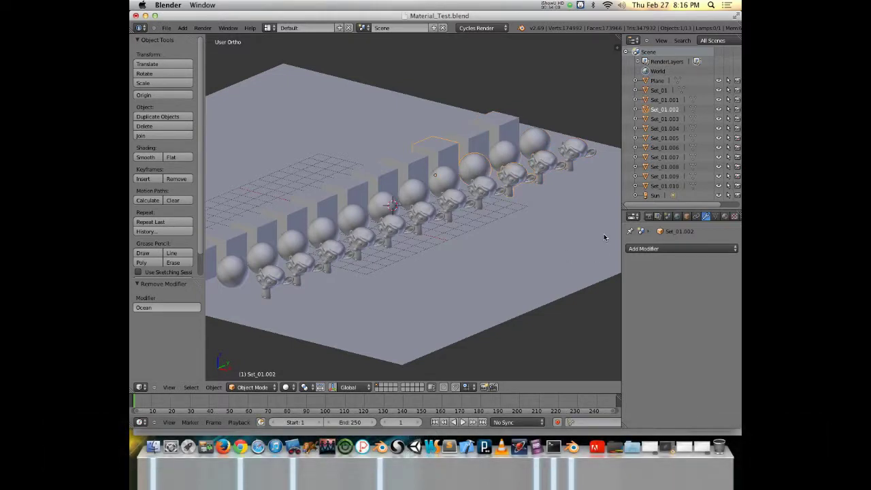
pyautogui.keyDown('shift'); pyautogui.moveTo(515, 206); pyautogui.dragTo(524, 179, button='middle'); pyautogui.keyUp('shift')
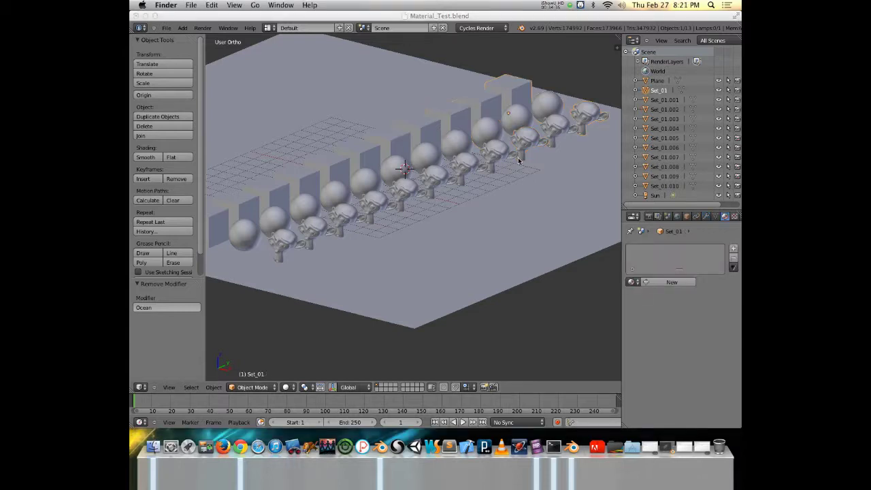
# Enlarge the Properties editor upward and add a new material to Set_01
pyautogui.click(502, 208)
pyautogui.moveTo(522, 212); pyautogui.dragTo(413, 200, button='middle')
pyautogui.scroll(8, 496, 200)
pyautogui.scroll(-4, 475, 228)
pyautogui.scroll(3, 420, 218)
pyautogui.scroll(-2, 421, 218)
pyautogui.scroll(6, 420, 238)
pyautogui.scroll(-2, 421, 243)
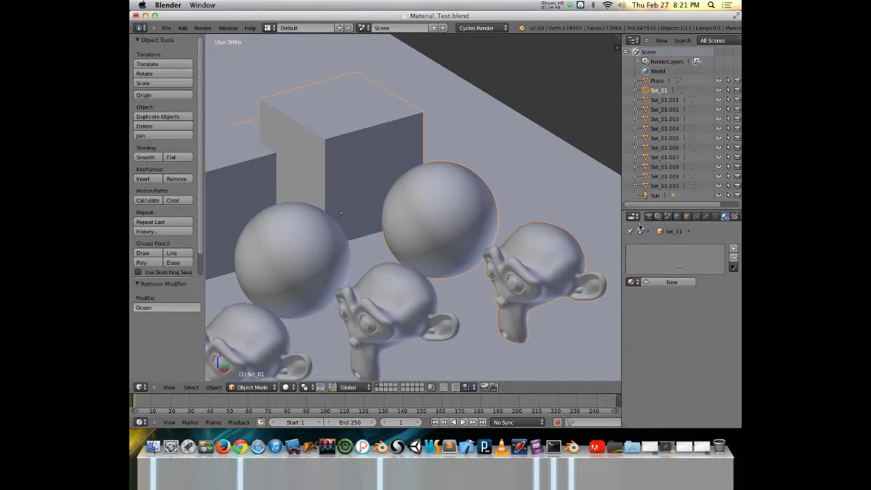
pyautogui.moveTo(659, 213); pyautogui.dragTo(667, 110)
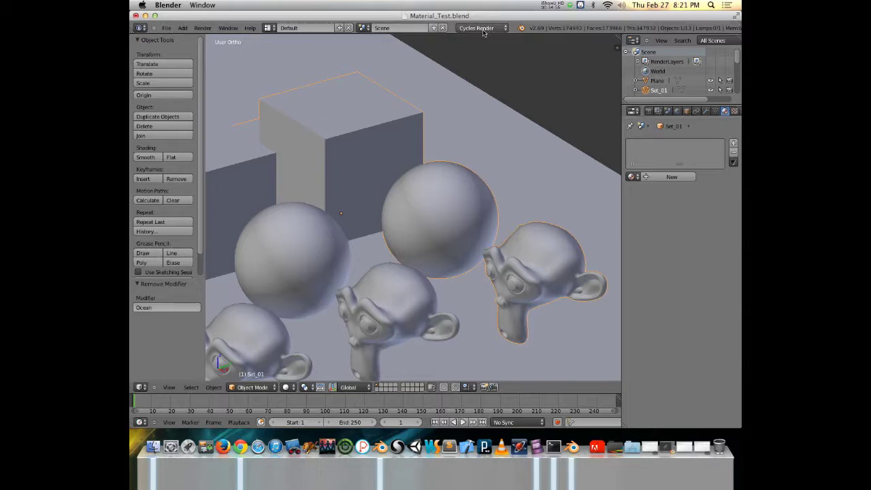
pyautogui.click(671, 178)
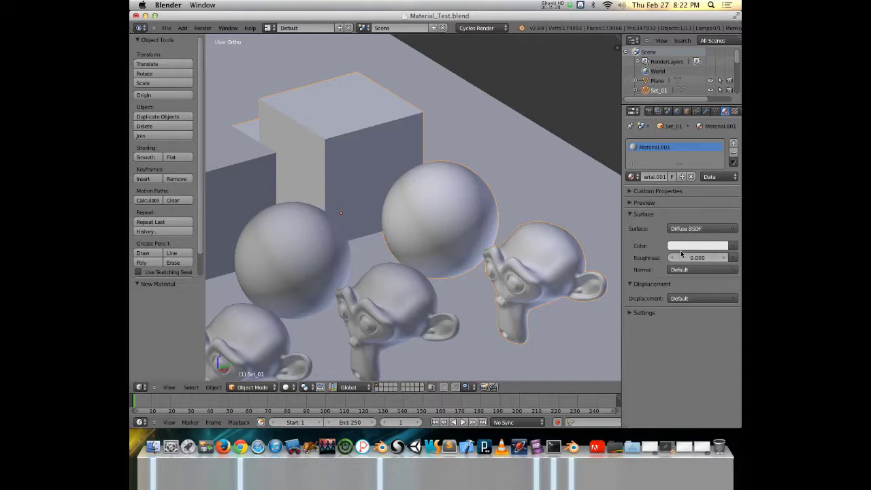
# Set the Set_01 material's diffuse color to dark green with hue 0.314, saturation 1.000 and value 0.067
pyautogui.click(693, 245)
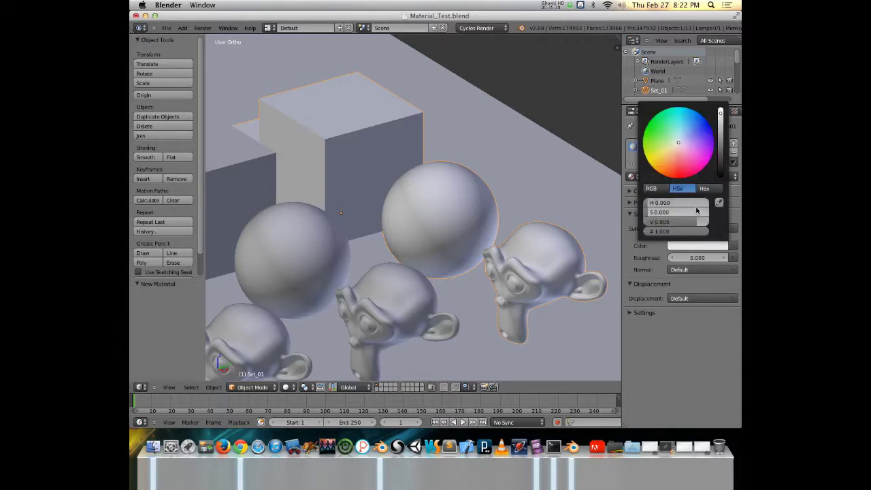
pyautogui.click(721, 141)
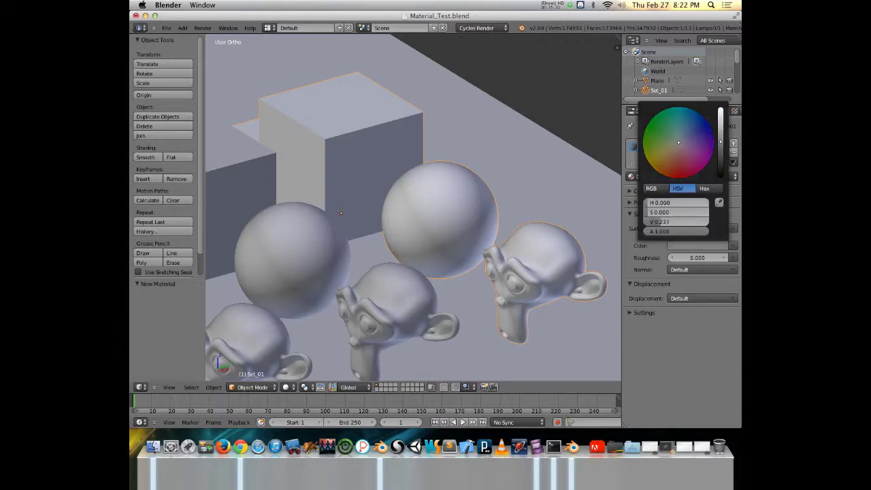
pyautogui.moveTo(691, 138)
pyautogui.mouseDown()
pyautogui.moveTo(663, 151)
pyautogui.moveTo(645, 128)
pyautogui.mouseUp()
pyautogui.moveTo(721, 142); pyautogui.dragTo(721, 160)
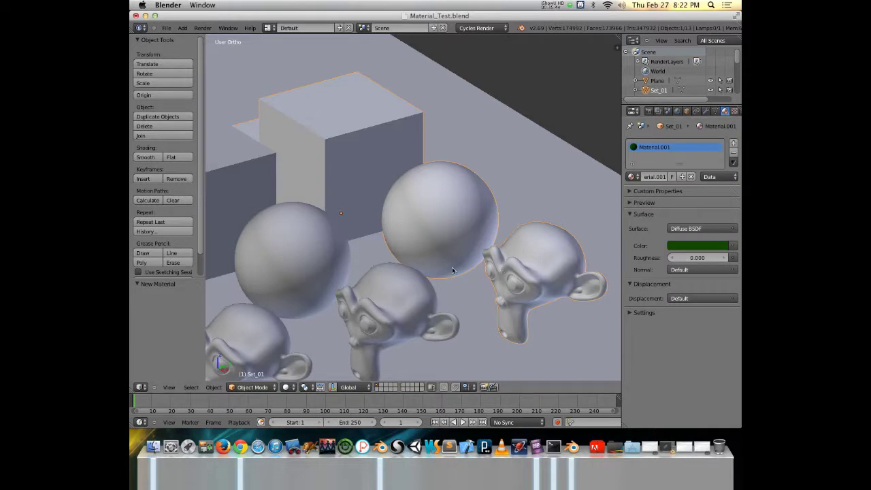
# Keep the viewport in Solid shading and sample the material's dark green diffuse color as its viewport color
pyautogui.click(287, 387)
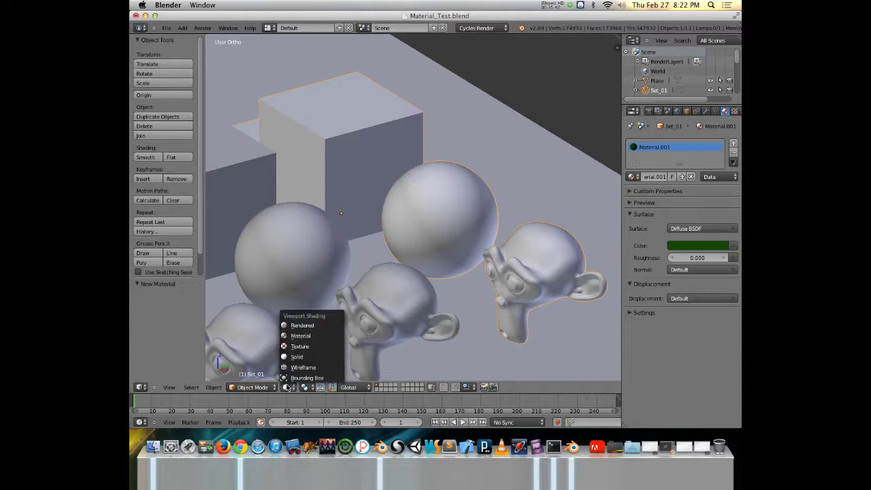
pyautogui.click(315, 358)
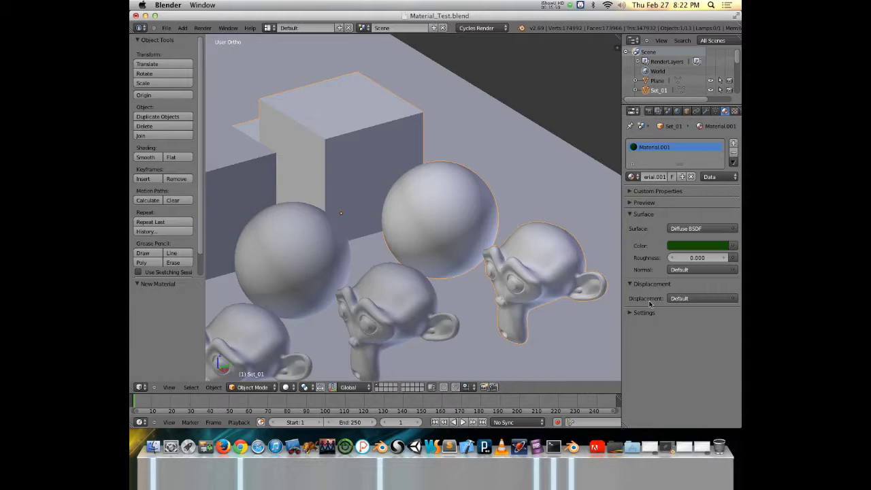
pyautogui.click(632, 316)
pyautogui.click(645, 336)
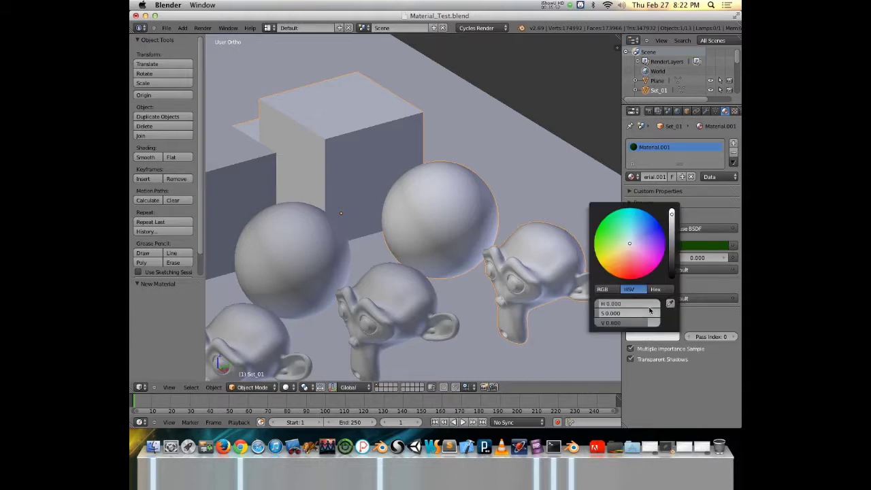
pyautogui.click(671, 303)
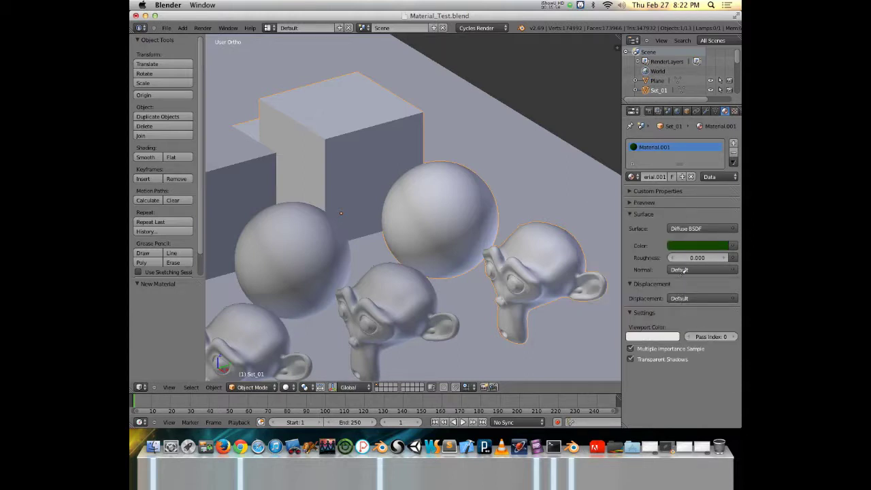
pyautogui.click(693, 245)
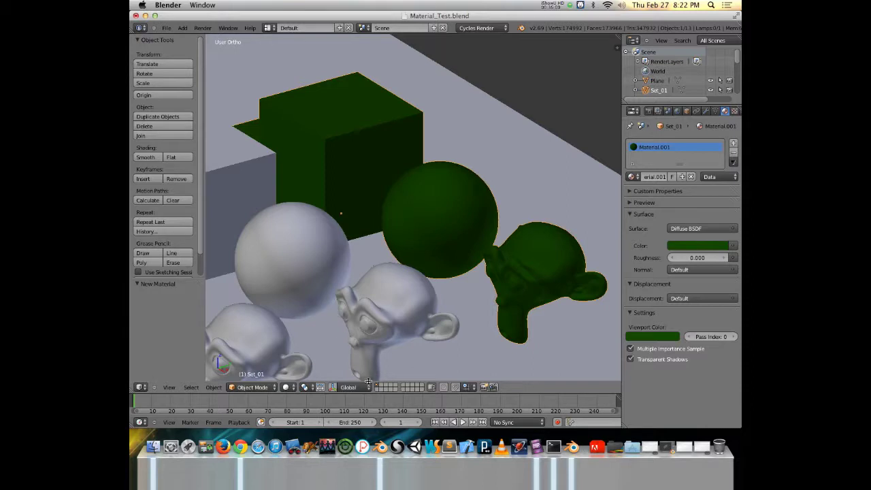
# Compare Rendered with Solid viewport shading, leave it on Rendered, and inspect the green Set_01 objects
pyautogui.click(288, 387)
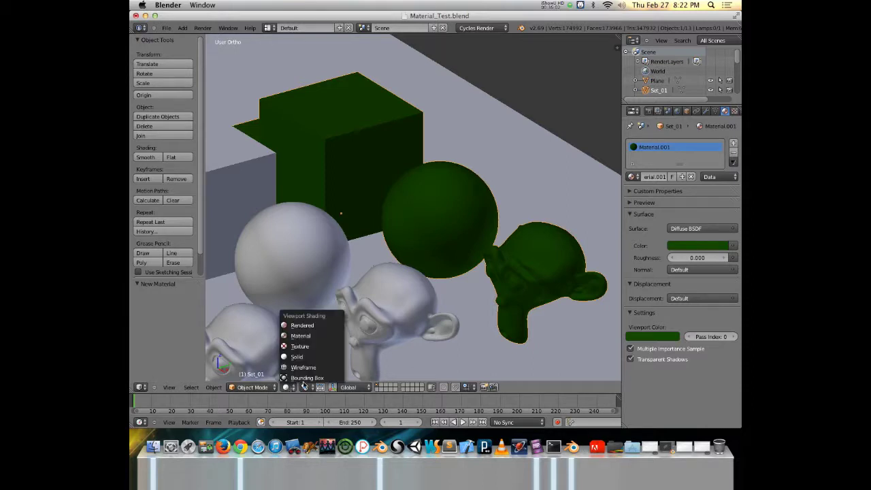
pyautogui.click(304, 326)
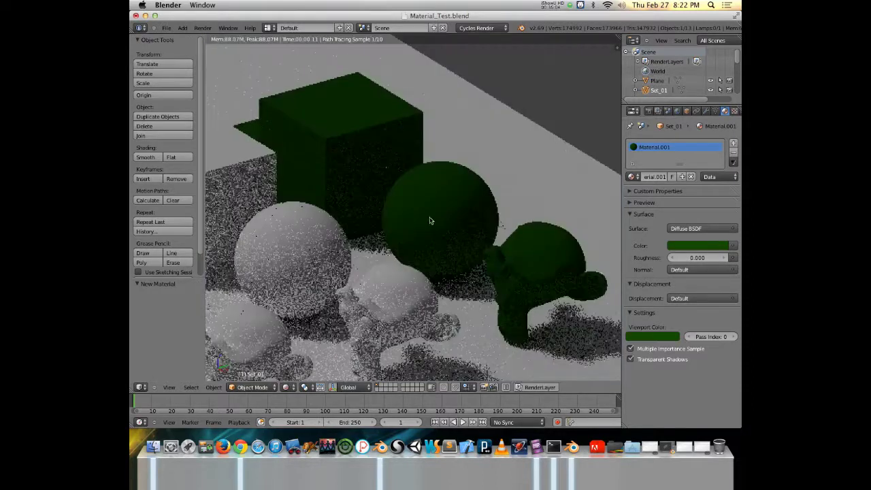
pyautogui.press('z')
pyautogui.press('z')
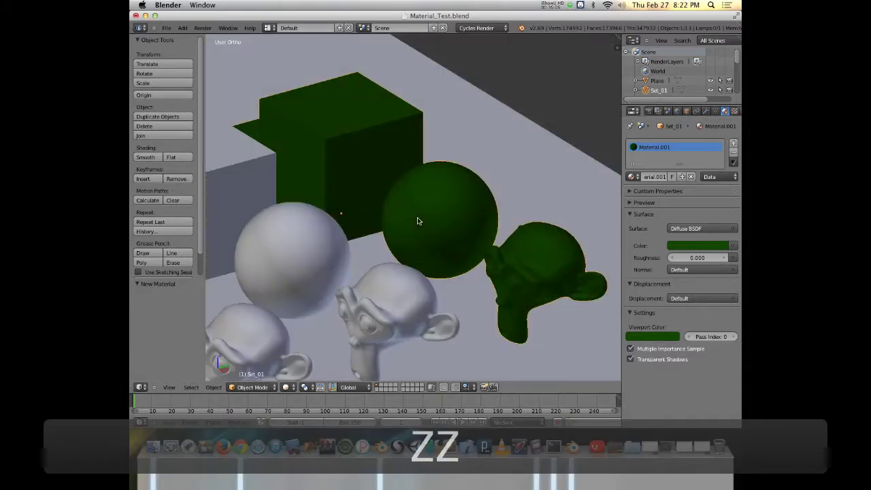
pyautogui.scroll(-8, 399, 258)
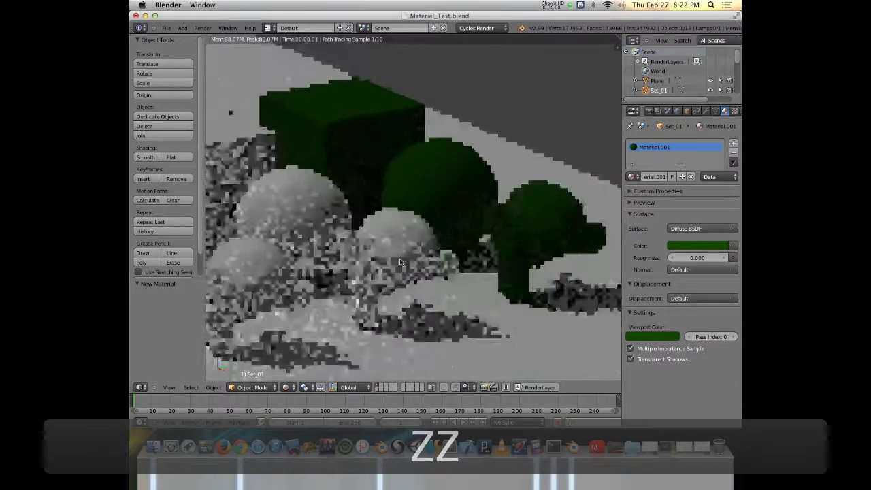
pyautogui.moveTo(392, 256); pyautogui.dragTo(431, 237, button='middle')
pyautogui.scroll(5, 542, 179)
pyautogui.scroll(-4, 542, 179)
pyautogui.scroll(5, 435, 258)
pyautogui.scroll(-3, 406, 237)
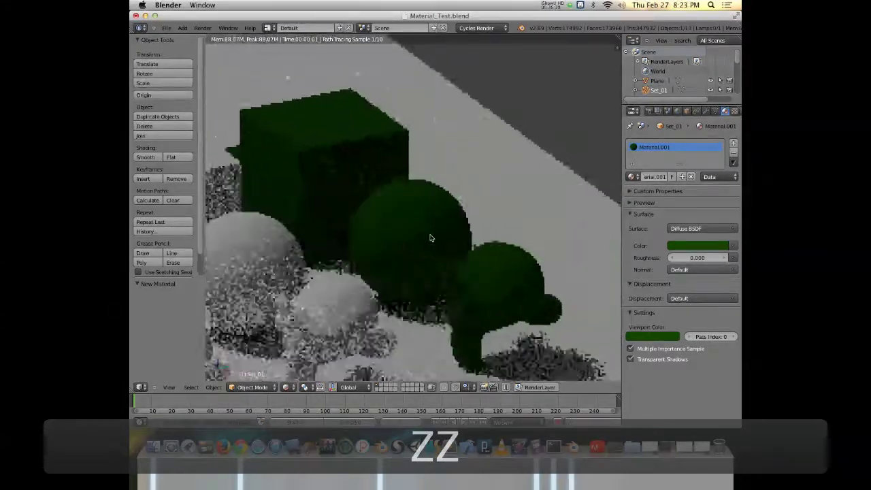
# Brighten the diffuse color of the Set_01 material to a vivid green
pyautogui.click(689, 247)
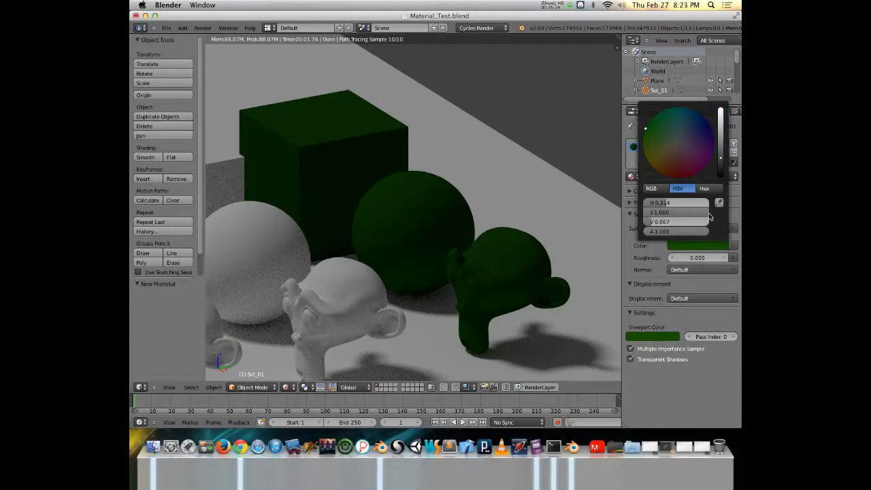
pyautogui.scroll(9, 720, 159)
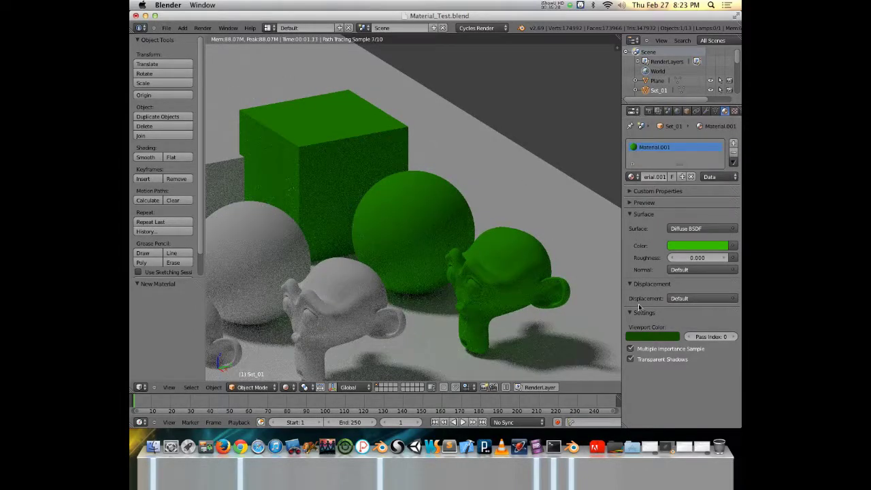
# Try a roughness of 1.000 on the Set_01 diffuse material and restore it to 0.000
pyautogui.moveTo(693, 260); pyautogui.dragTo(730, 259)
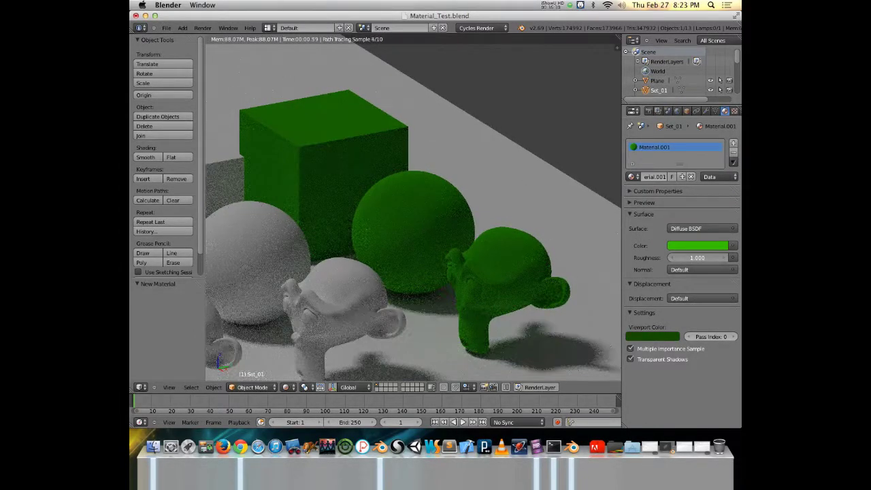
pyautogui.hotkey('ctrl', 'z')
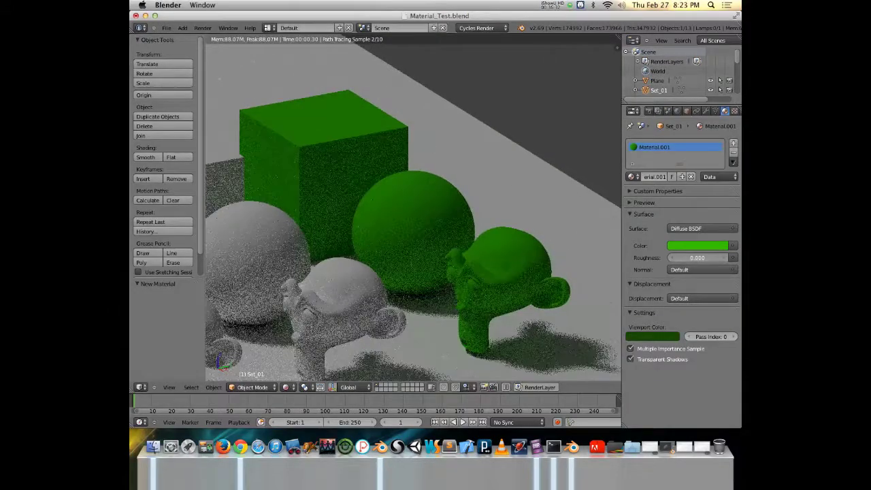
pyautogui.moveTo(681, 257)
pyautogui.mouseDown()
pyautogui.moveTo(728, 257)
pyautogui.moveTo(674, 258)
pyautogui.mouseUp()
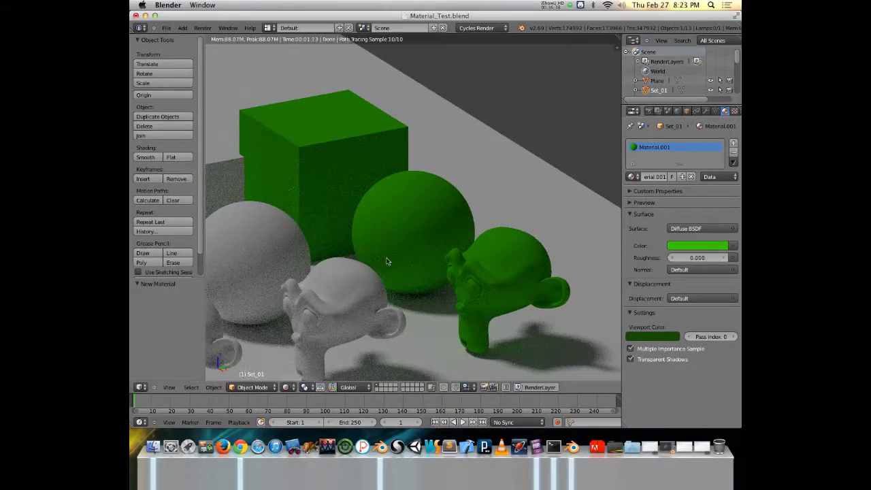
# Split the 3D view into two stacked areas and make the upper one a Node Editor with its properties sidebar hidden
pyautogui.moveTo(351, 259); pyautogui.dragTo(462, 253, button='middle')
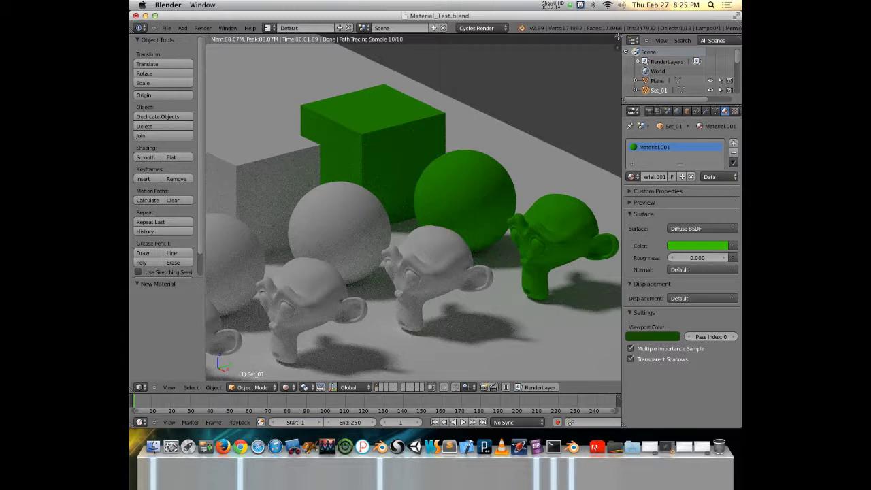
pyautogui.moveTo(618, 37); pyautogui.dragTo(594, 212)
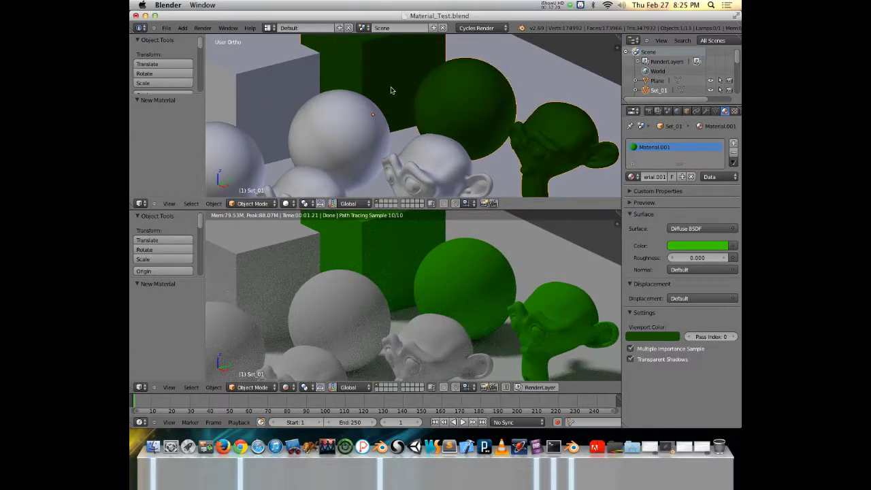
pyautogui.click(141, 203)
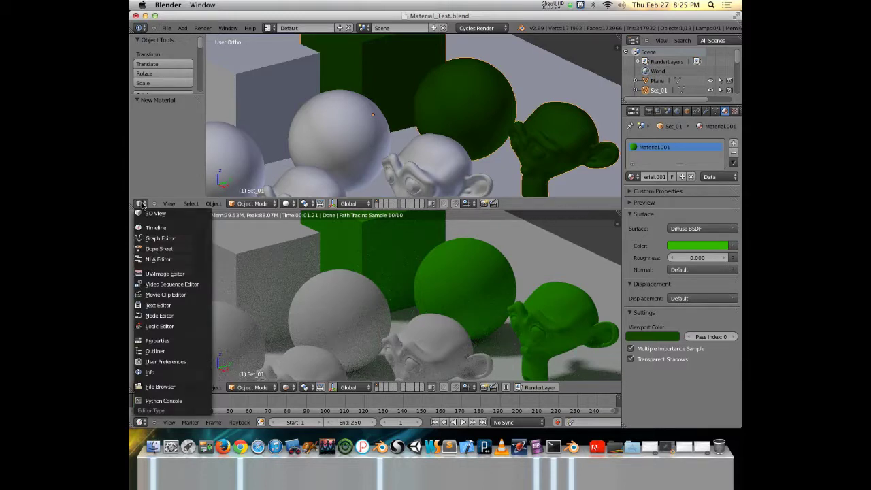
pyautogui.click(151, 315)
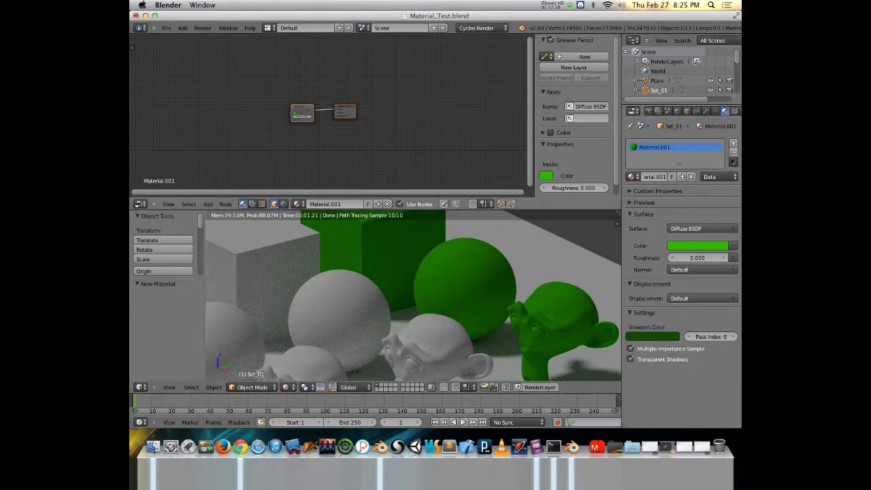
pyautogui.scroll(7, 334, 145)
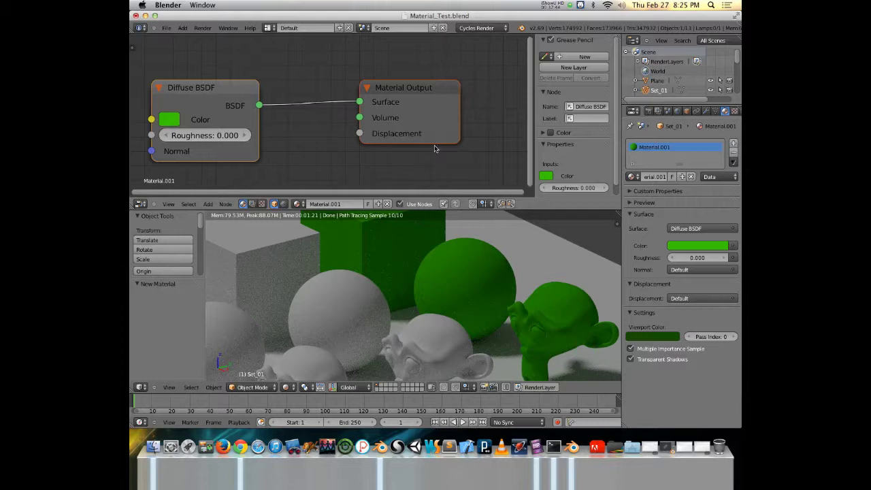
pyautogui.press('n')
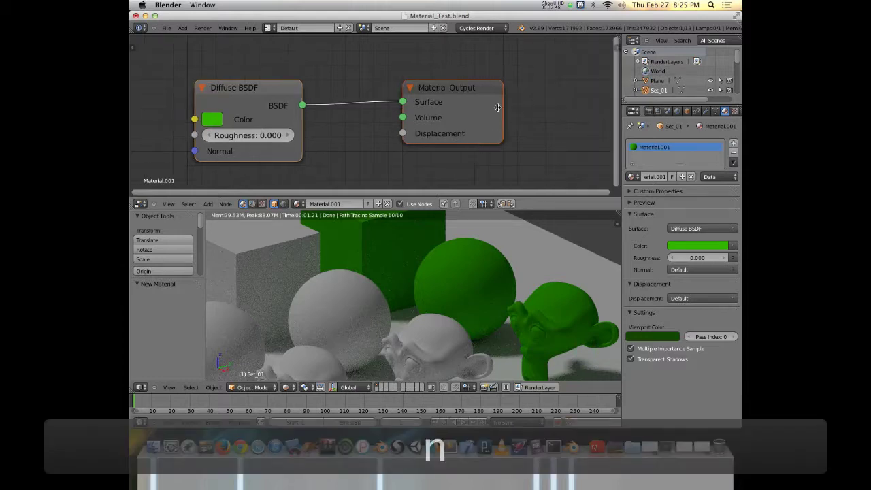
# Spread the Diffuse BSDF and Material Output nodes apart, and detach and relink the BSDF output to the Surface input
pyautogui.scroll(-2, 433, 121)
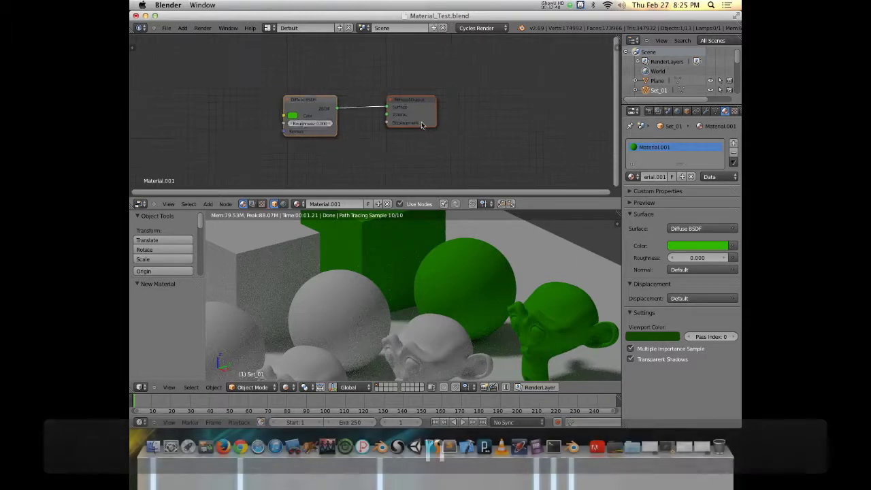
pyautogui.scroll(2, 435, 118)
pyautogui.click(441, 112)
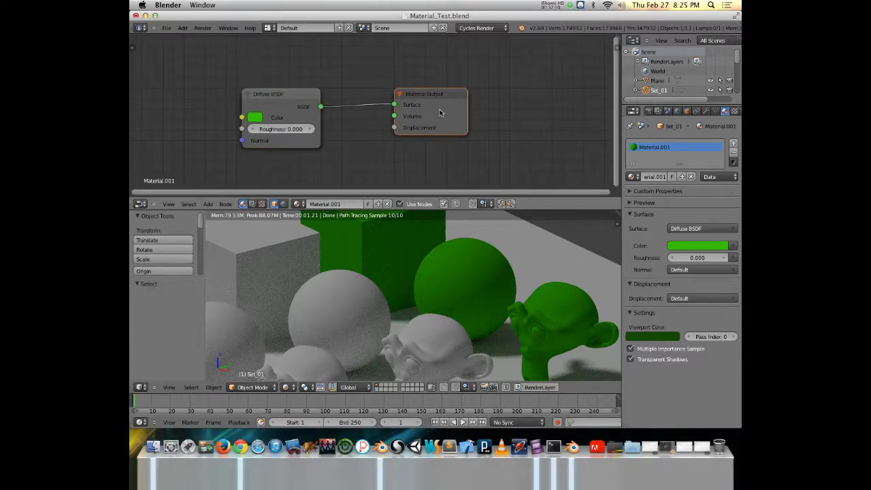
pyautogui.click(295, 98)
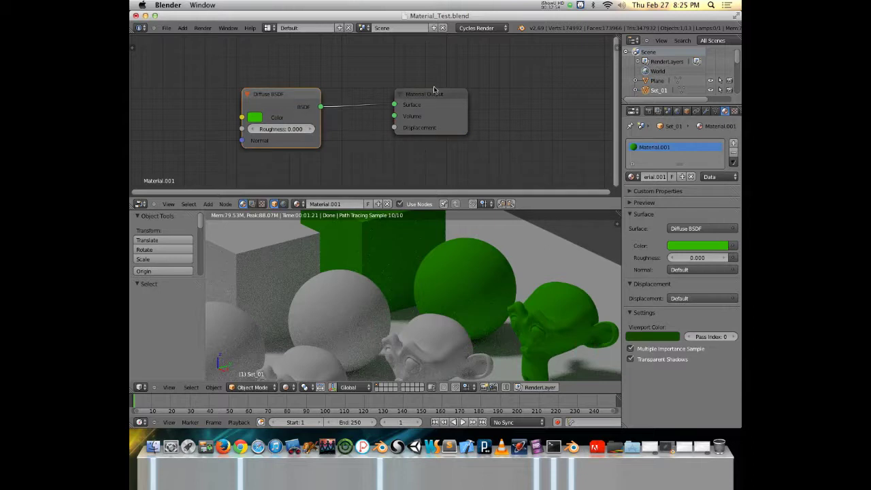
pyautogui.moveTo(439, 96); pyautogui.dragTo(519, 83)
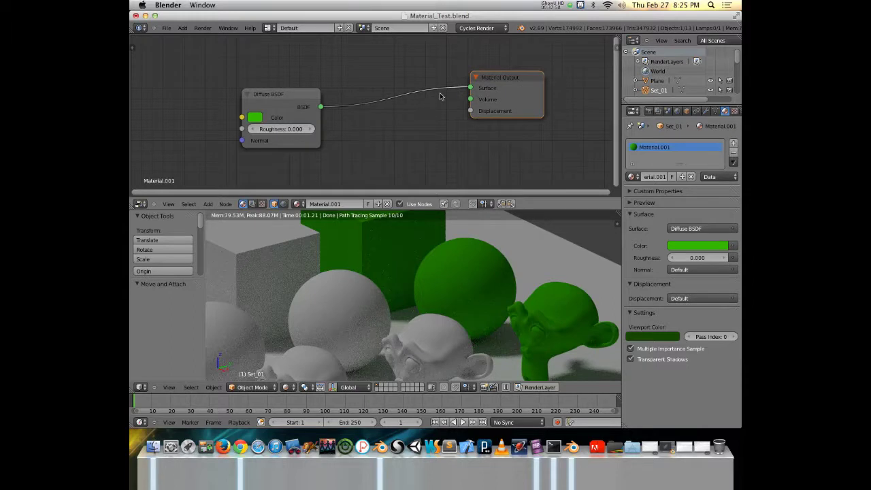
pyautogui.press('g')
pyautogui.click(535, 72)
pyautogui.click(310, 99)
pyautogui.moveTo(309, 100); pyautogui.dragTo(280, 85)
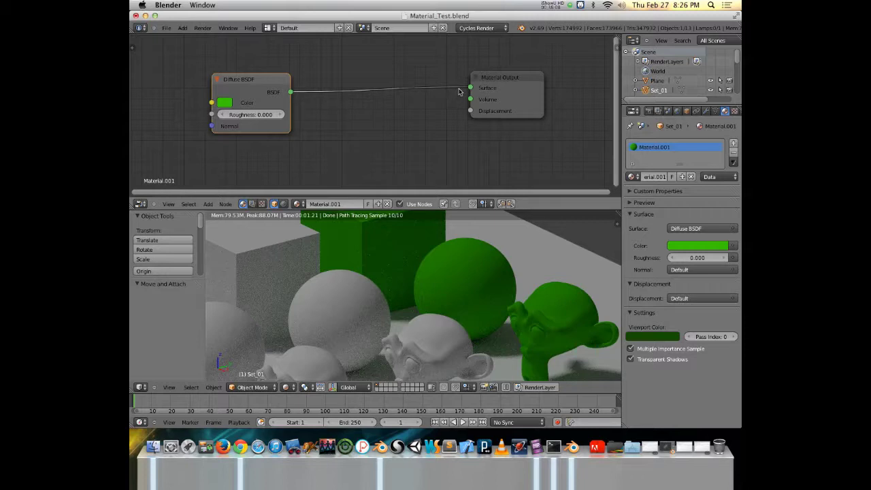
pyautogui.moveTo(471, 88); pyautogui.dragTo(412, 89)
pyautogui.moveTo(290, 91); pyautogui.dragTo(474, 94)
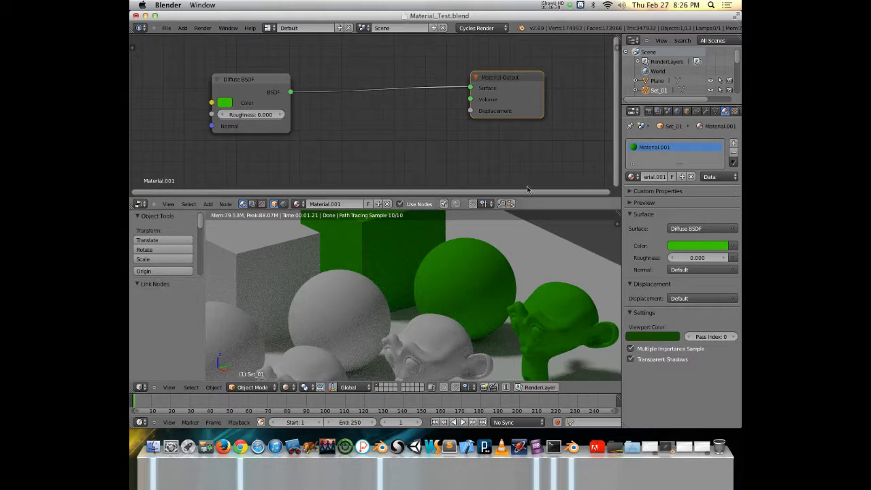
# Change the diffuse color to a pale green, switch the surface shader to Glass BSDF, and move its node away from Material Output
pyautogui.click(687, 245)
pyautogui.moveTo(655, 132); pyautogui.dragTo(663, 128)
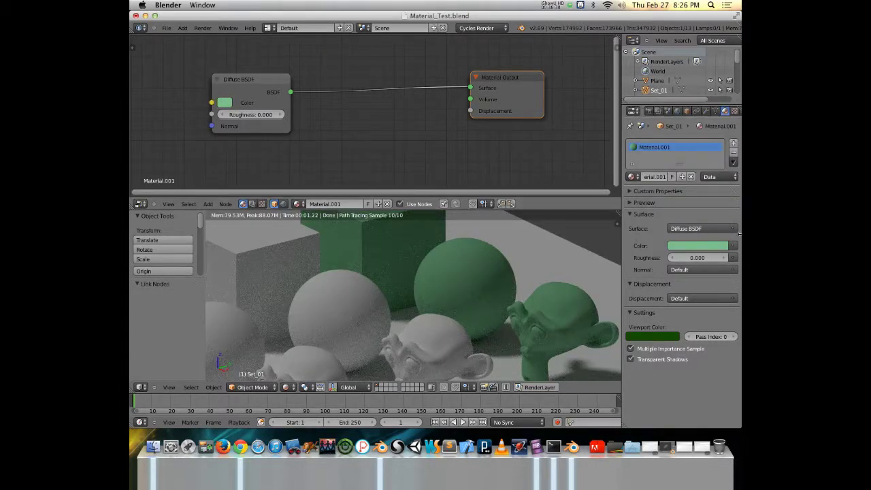
pyautogui.click(701, 230)
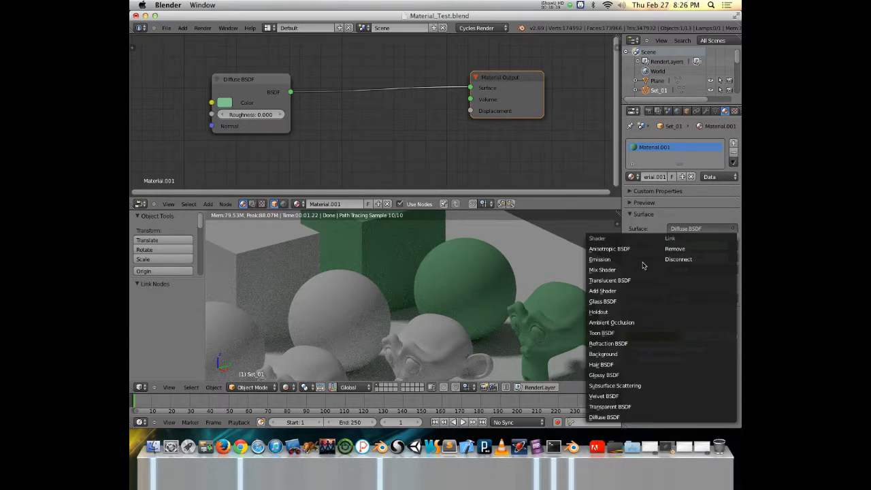
pyautogui.click(616, 301)
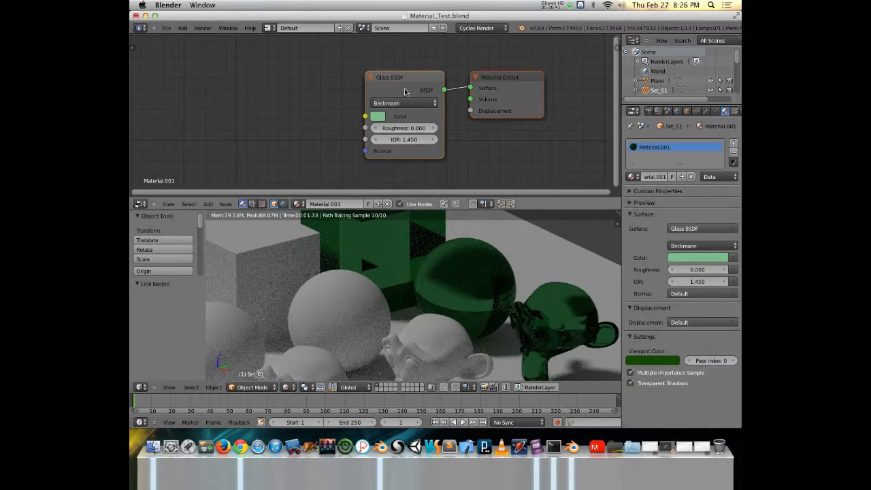
pyautogui.moveTo(382, 76); pyautogui.dragTo(247, 73)
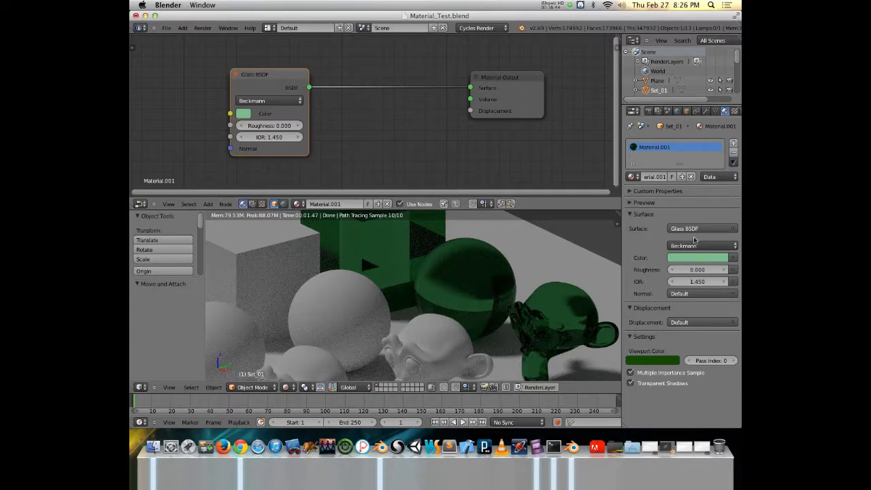
# Set the surface shader to Diffuse BSDF with a more saturated green, and move its node away from Material Output
pyautogui.click(701, 229)
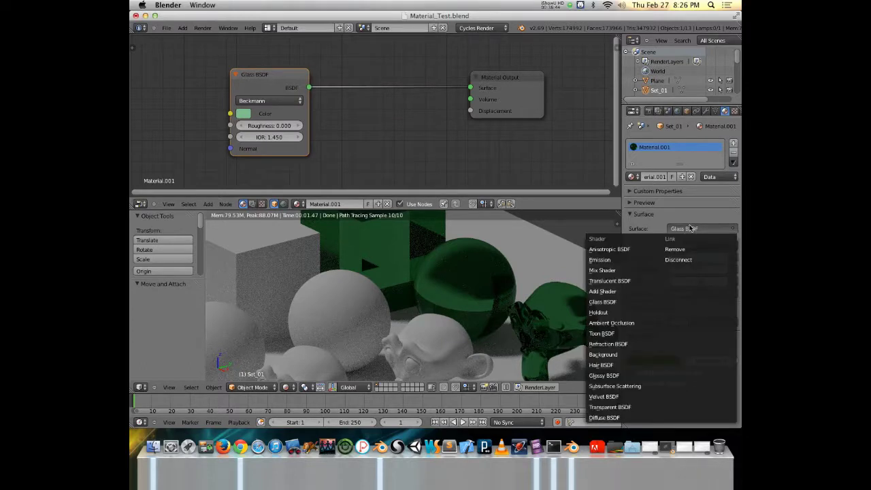
pyautogui.click(605, 417)
pyautogui.click(698, 245)
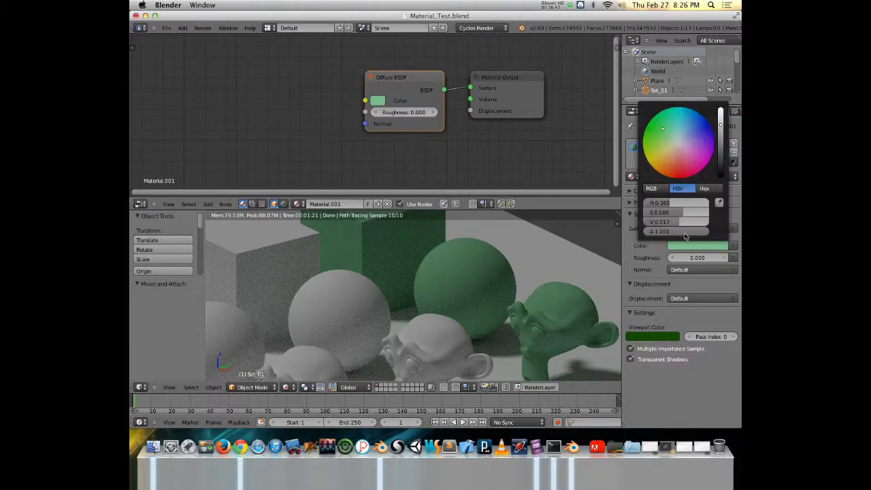
pyautogui.click(650, 123)
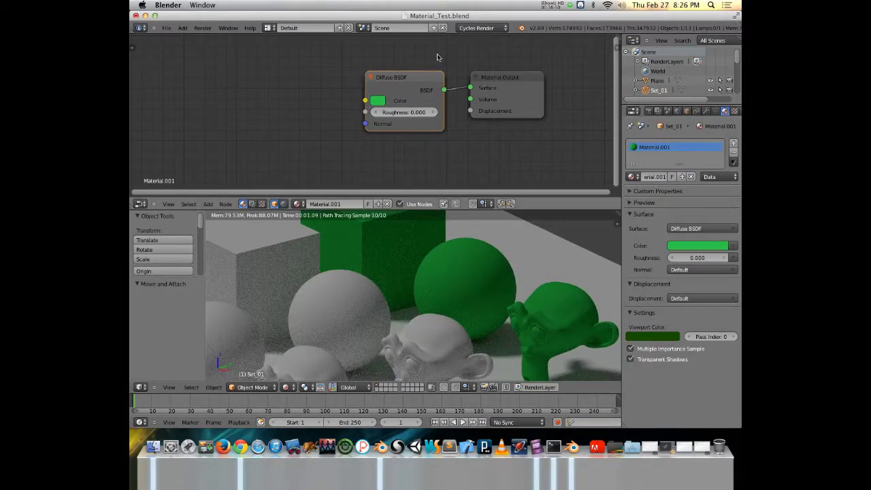
pyautogui.moveTo(408, 77); pyautogui.dragTo(291, 71)
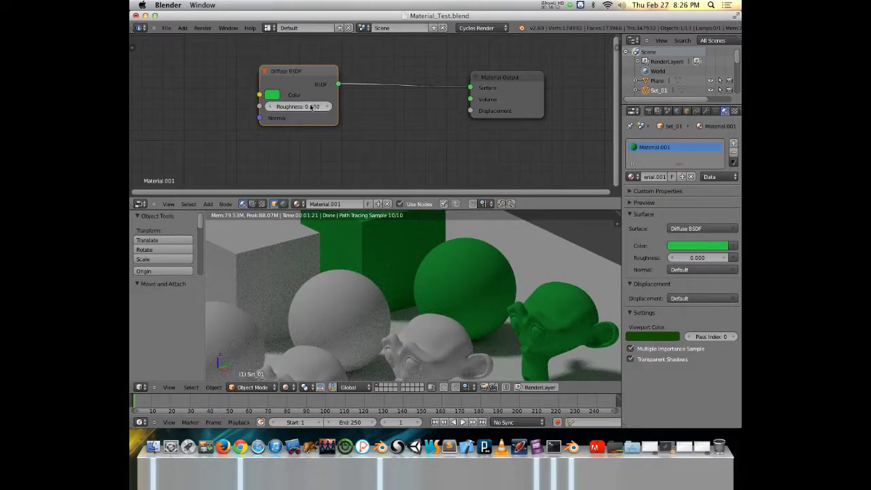
# Browse the material node categories available for adding, including output, texture and converter nodes
pyautogui.scroll(-2, 307, 107)
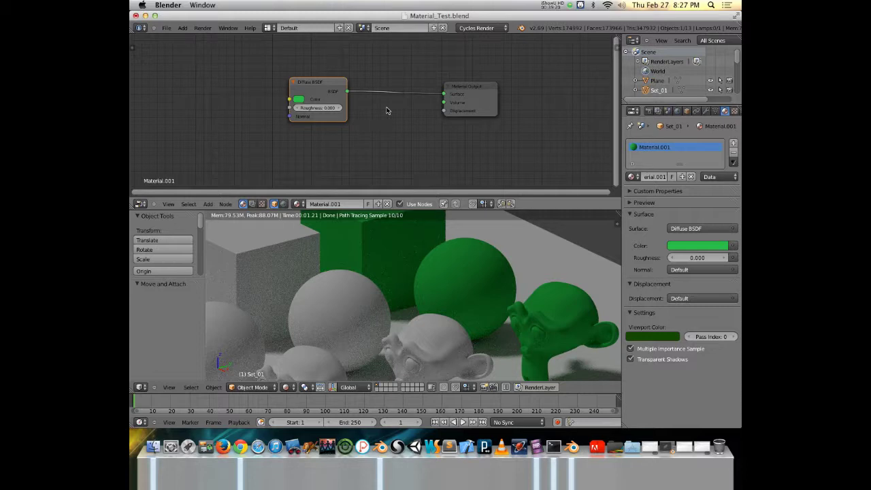
pyautogui.click(208, 205)
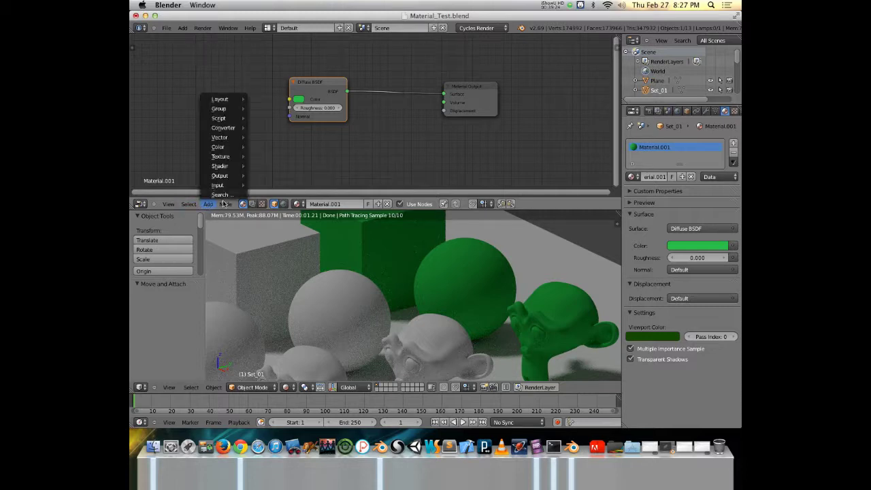
pyautogui.moveTo(226, 178)
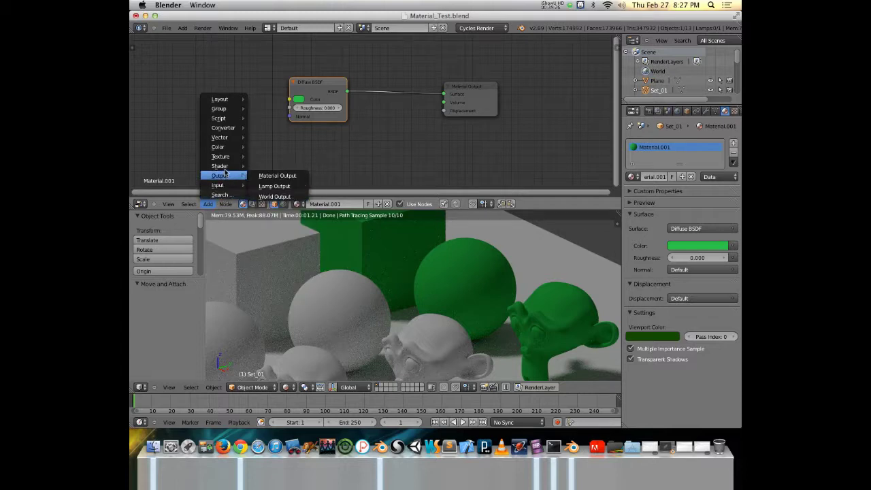
pyautogui.moveTo(233, 158)
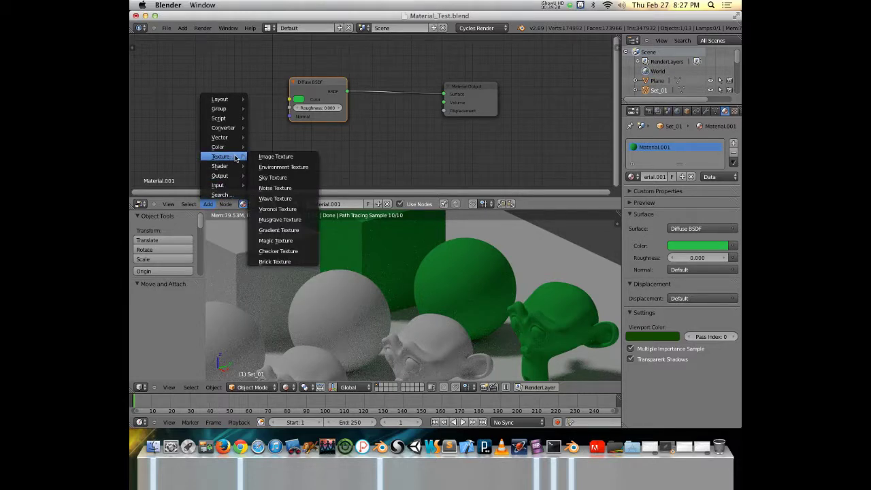
pyautogui.moveTo(229, 140)
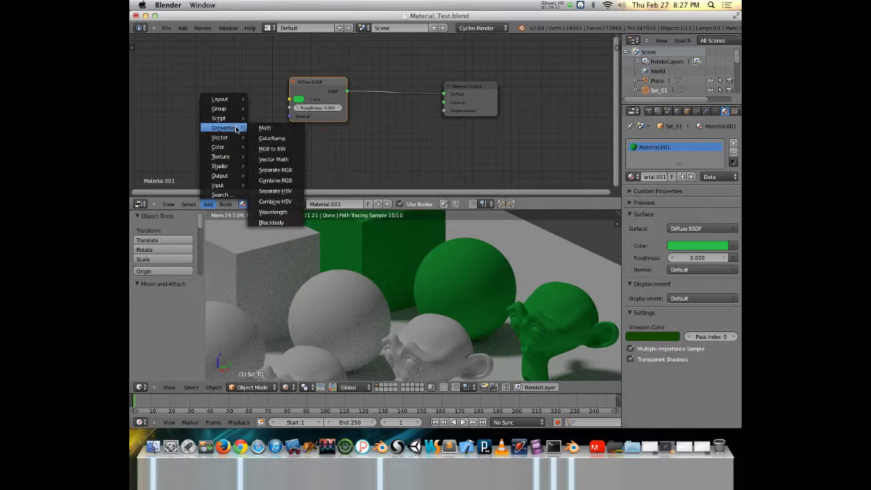
pyautogui.moveTo(231, 110)
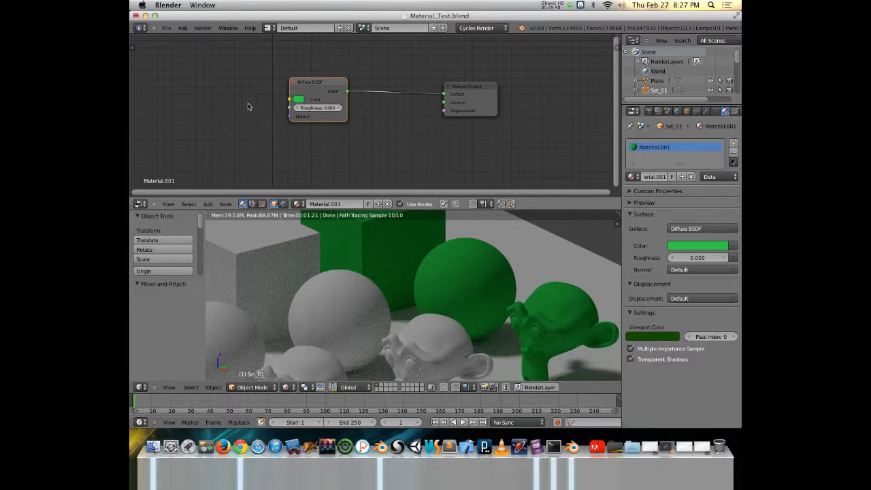
pyautogui.hotkey('shift', 'a')
pyautogui.press('n')
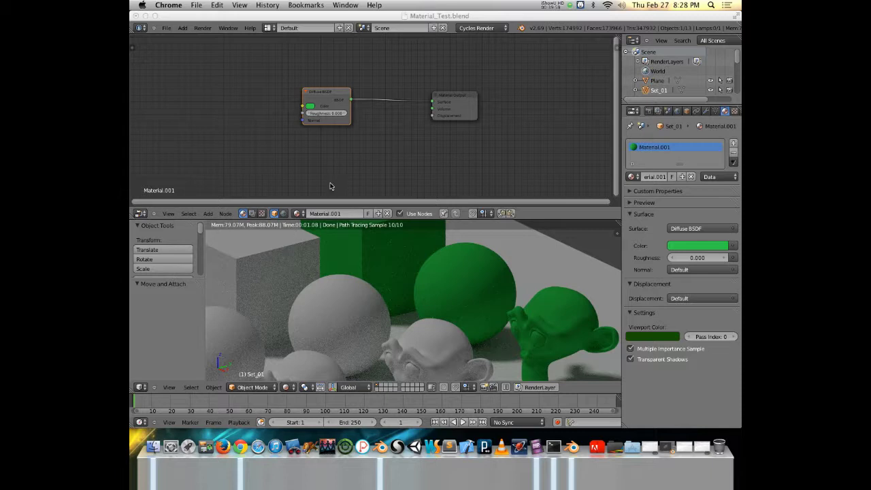
# Examine the node categories offered for compositing and texture node trees, and display the World shader nodes
pyautogui.click(252, 214)
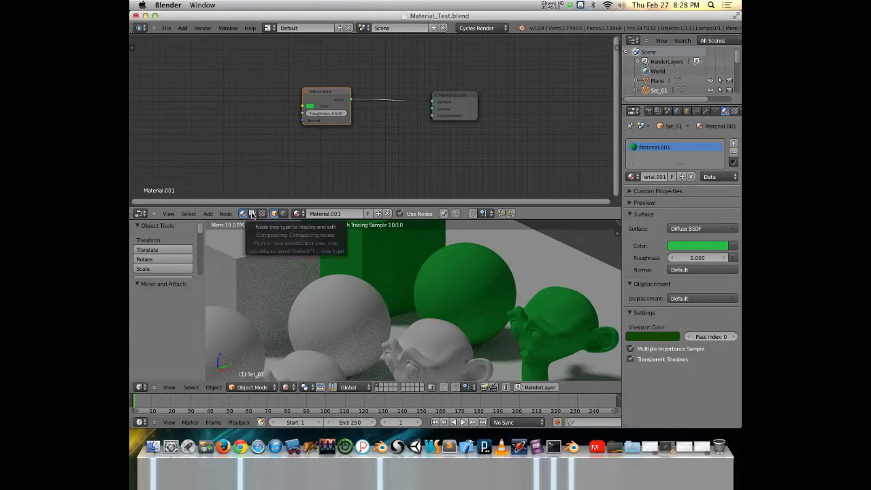
pyautogui.click(252, 214)
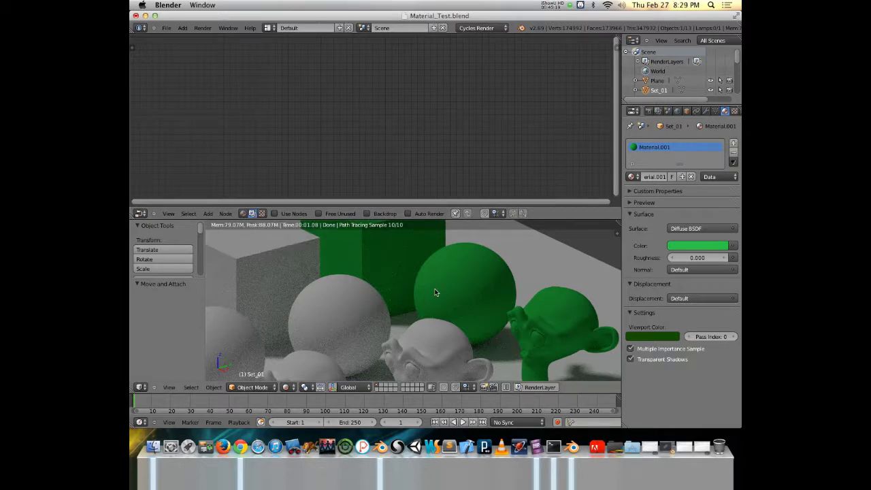
pyautogui.press('F16')
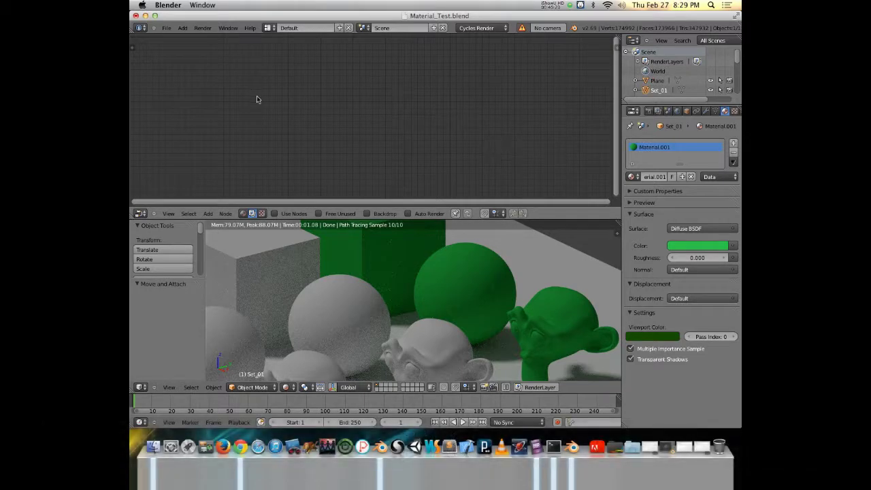
pyautogui.click(208, 214)
pyautogui.moveTo(232, 158)
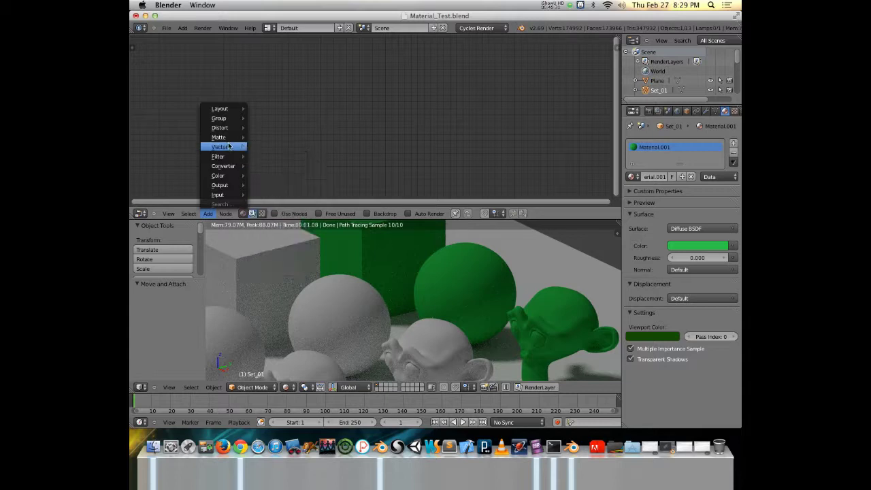
pyautogui.moveTo(229, 141)
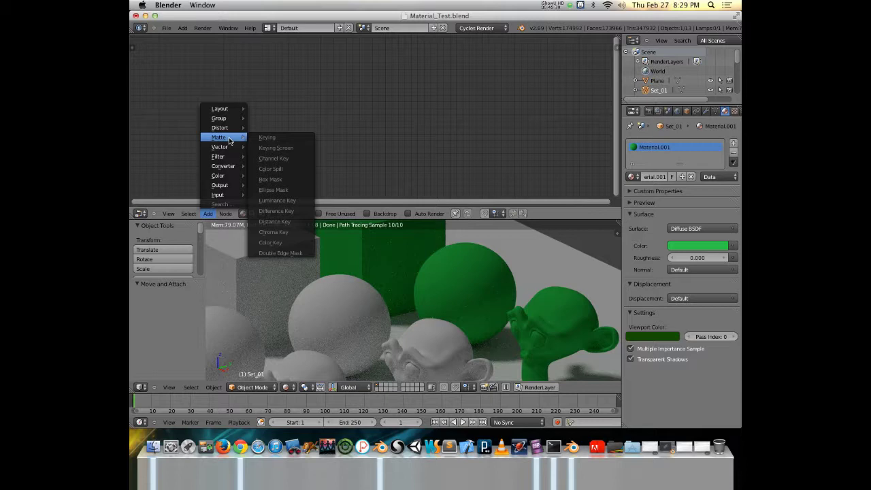
pyautogui.click(263, 214)
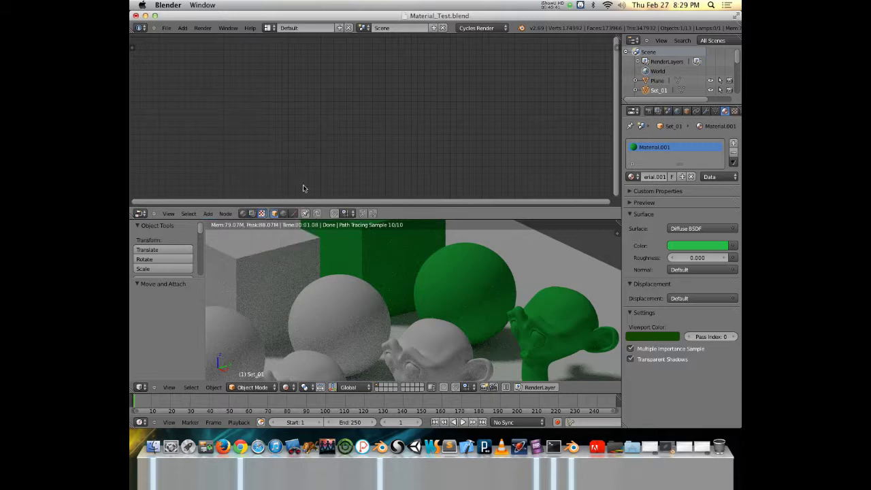
pyautogui.click(225, 214)
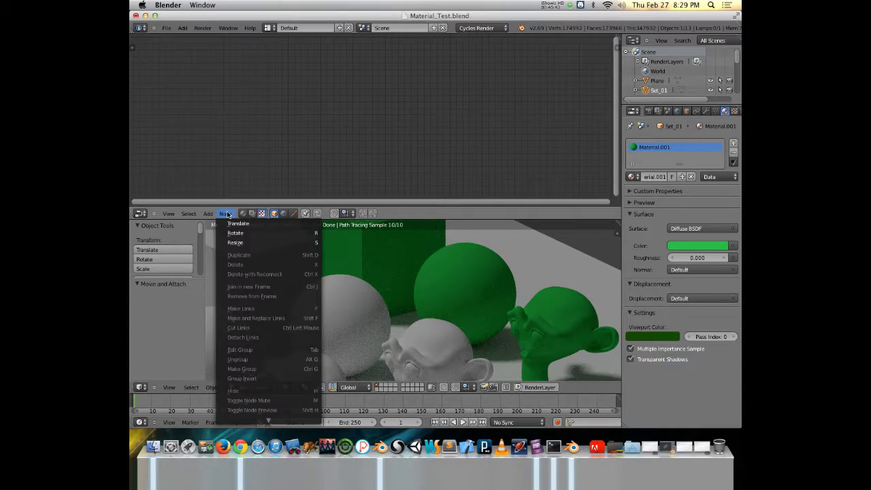
pyautogui.click(208, 214)
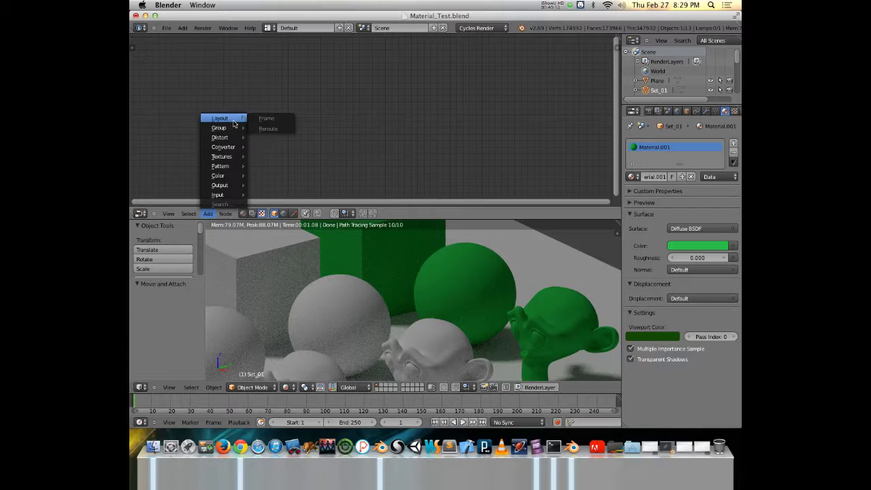
pyautogui.click(285, 214)
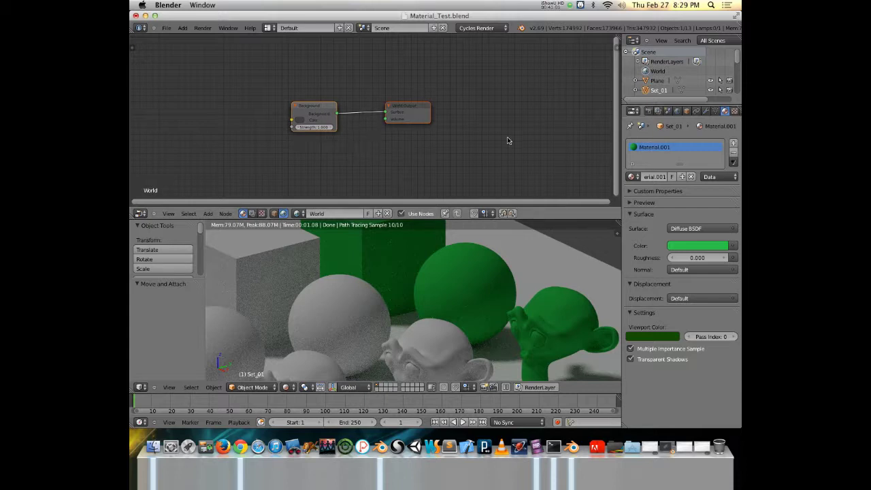
# Add an Environment Texture node to the World node tree and place it ahead of the Background node
pyautogui.click(310, 109)
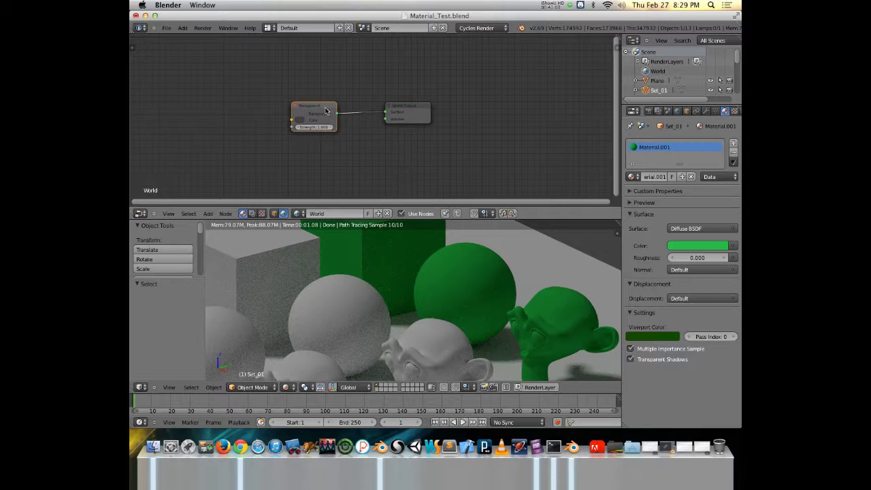
pyautogui.hotkey('shift', 'a')
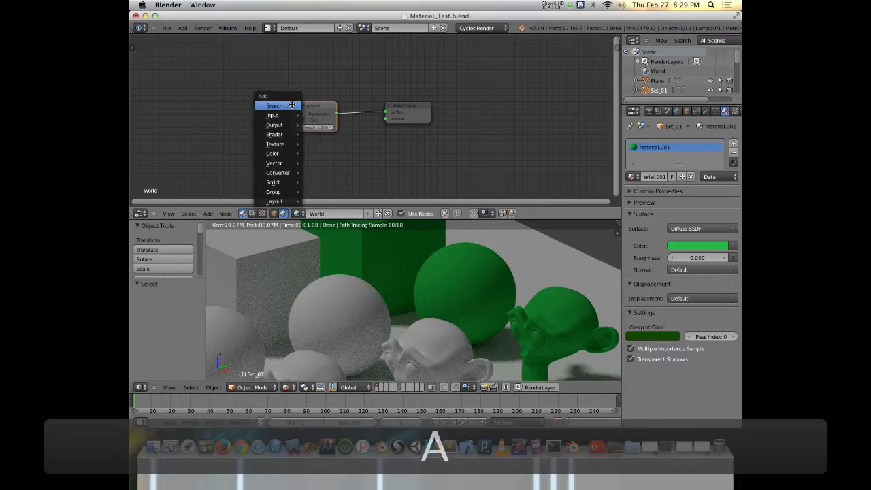
pyautogui.moveTo(290, 145)
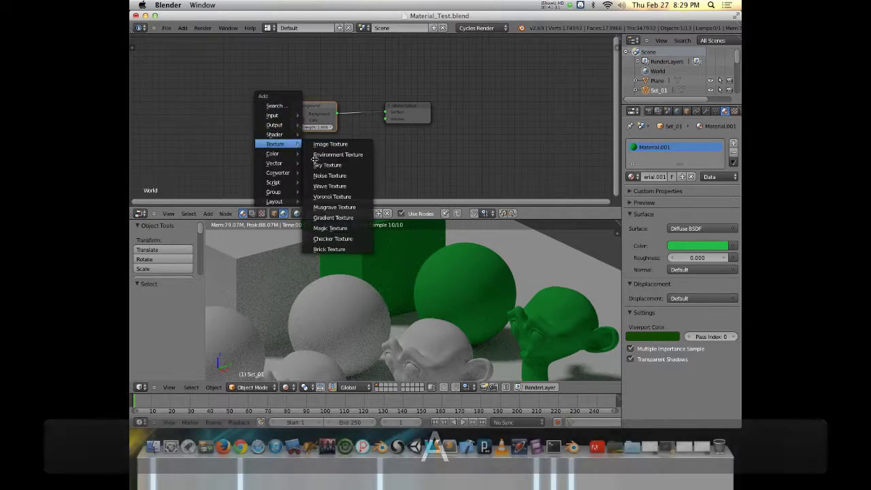
pyautogui.click(315, 155)
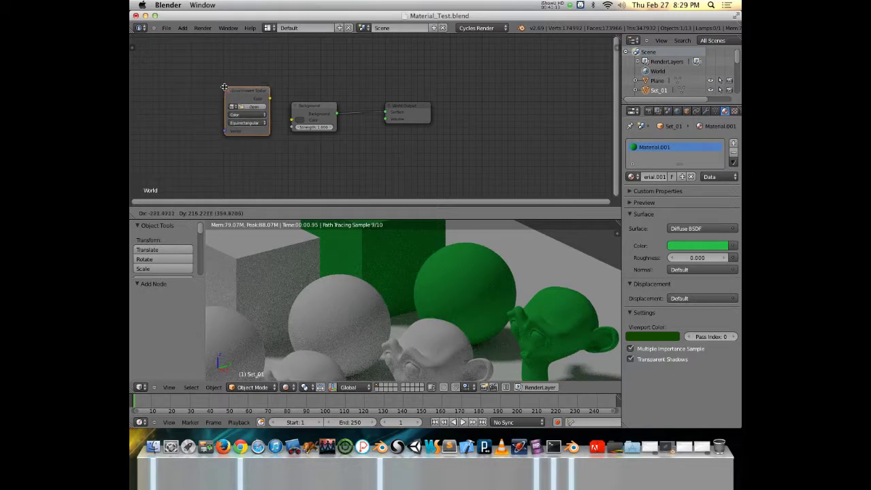
pyautogui.click(200, 89)
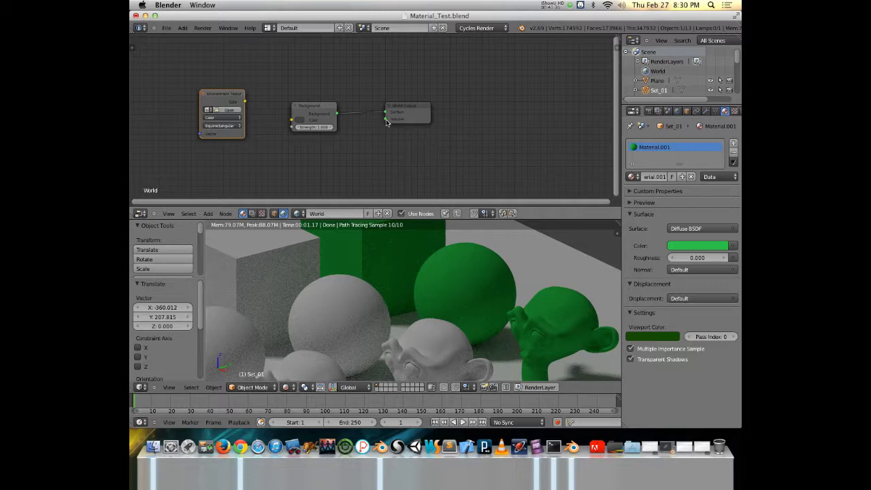
# Link the Environment Texture color to the Background color, load train_station.jpg from the Desktop, and switch the 3D view to perspective
pyautogui.rightClick(314, 106)
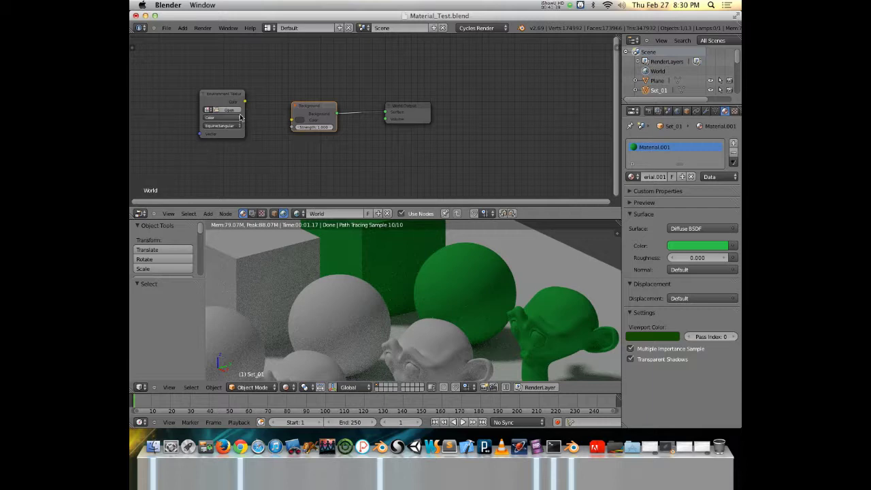
pyautogui.click(300, 120)
pyautogui.moveTo(370, 271); pyautogui.dragTo(396, 253, button='middle')
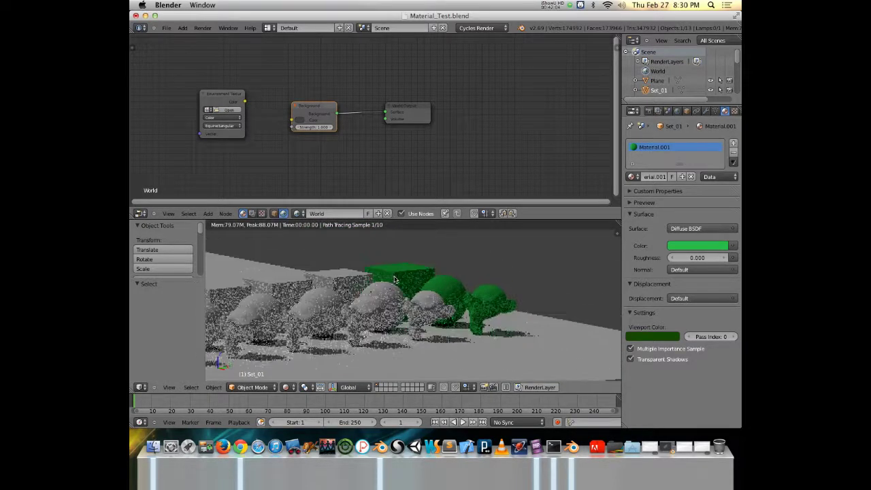
pyautogui.moveTo(245, 103); pyautogui.dragTo(293, 120)
pyautogui.click(225, 109)
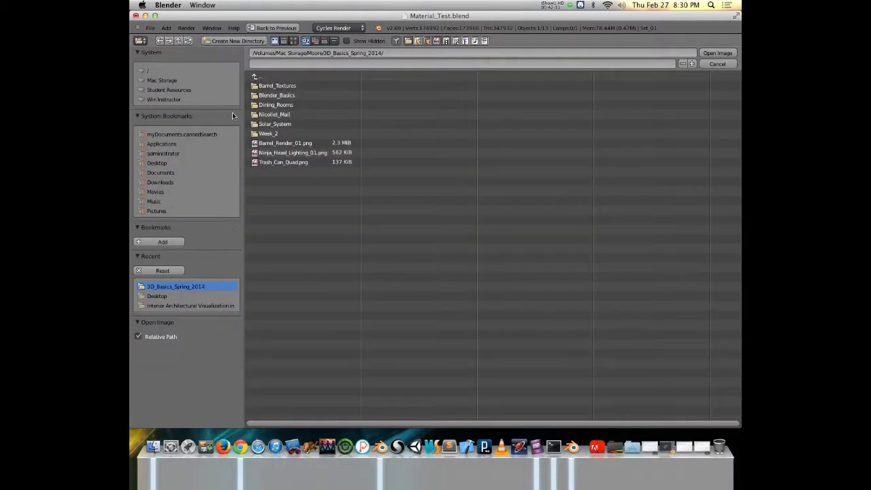
pyautogui.click(158, 164)
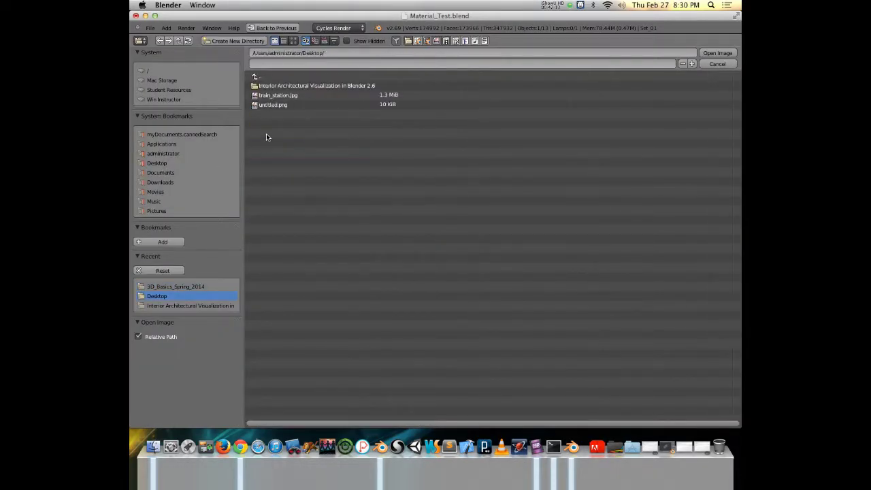
pyautogui.click(354, 96)
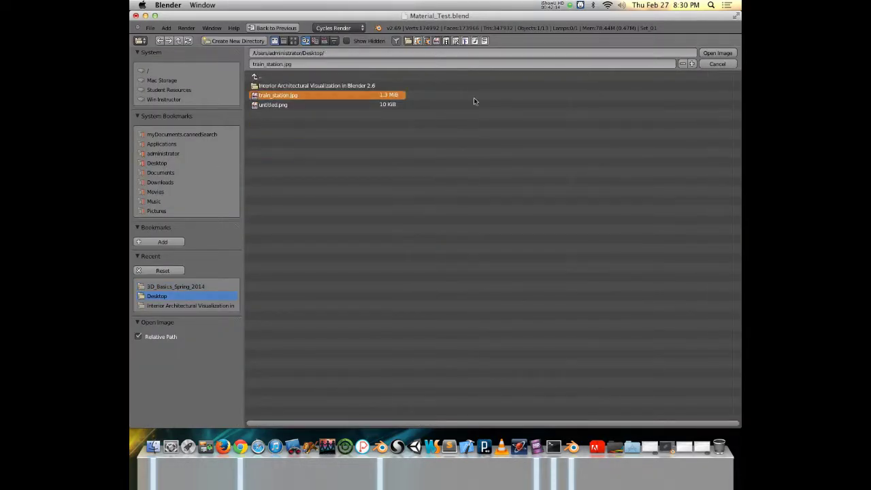
pyautogui.click(717, 53)
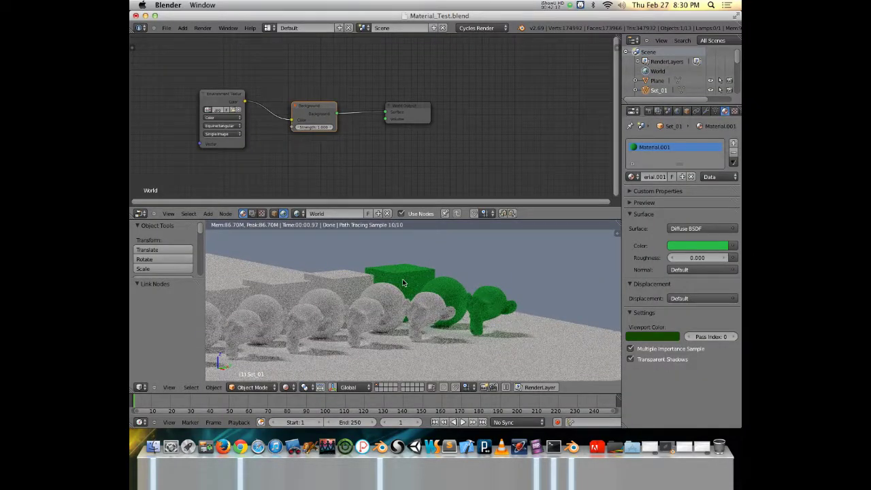
pyautogui.press('KP_5')
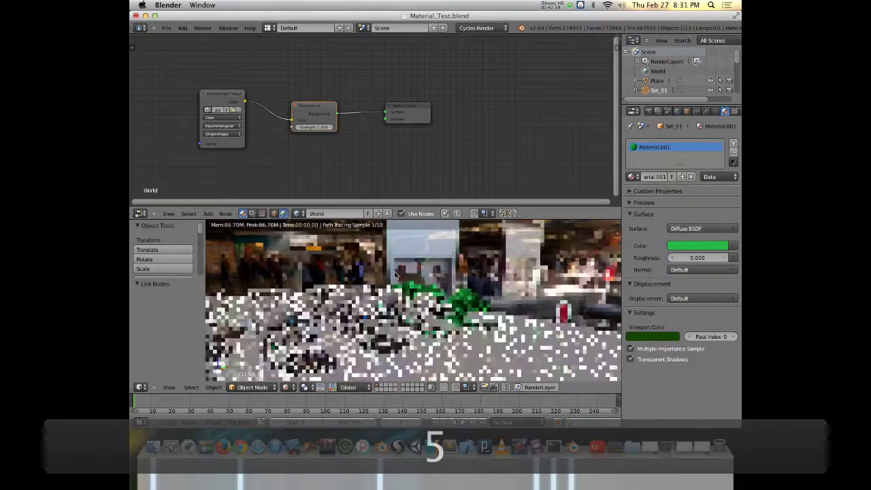
# Nudge the Background node toward World Output and delete the Environment Texture node
pyautogui.moveTo(314, 108); pyautogui.dragTo(324, 109)
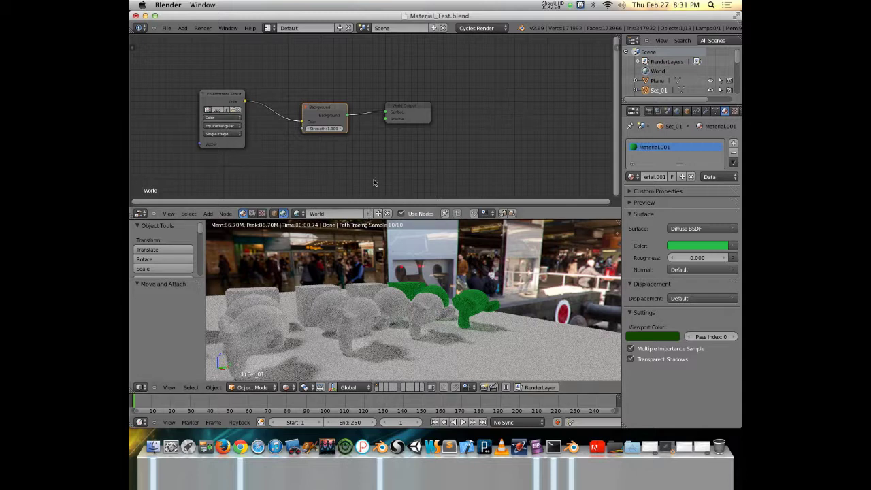
pyautogui.click(225, 96)
pyautogui.press('x')
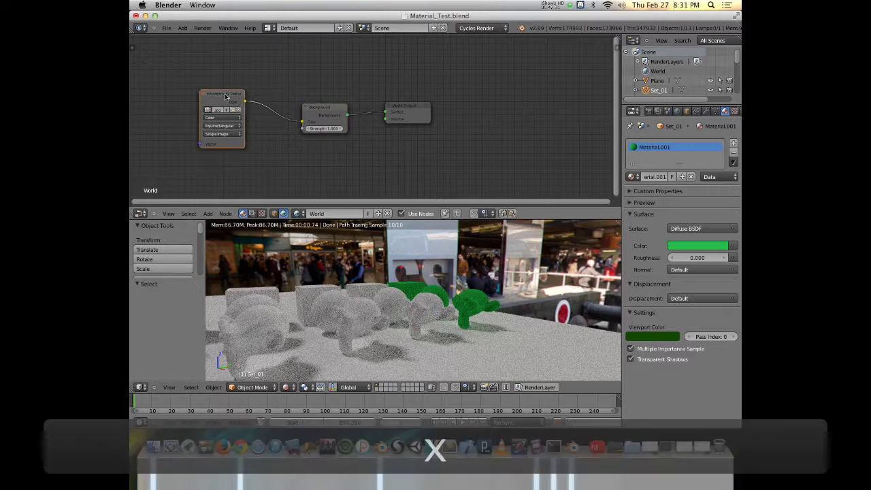
pyautogui.click(319, 110)
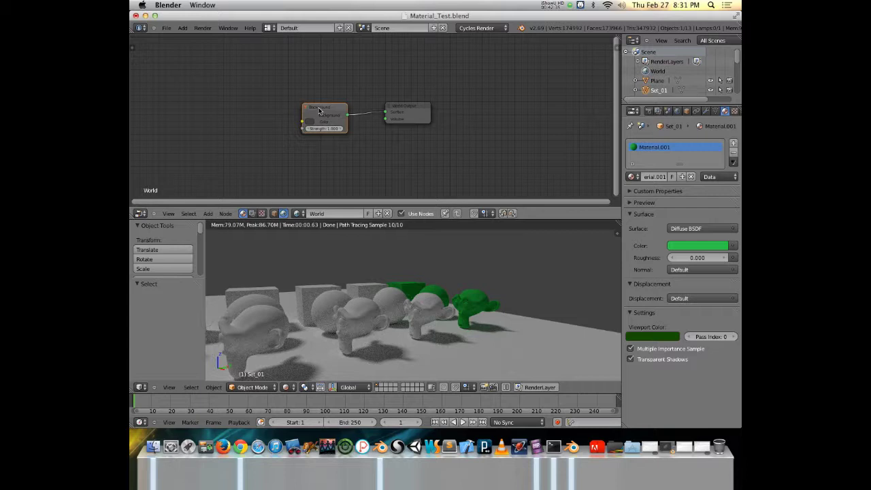
# Return the 3D view to orthographic, select Set_01.001 beside the green set, and check the selection in solid shading
pyautogui.moveTo(501, 341); pyautogui.dragTo(431, 372, button='middle')
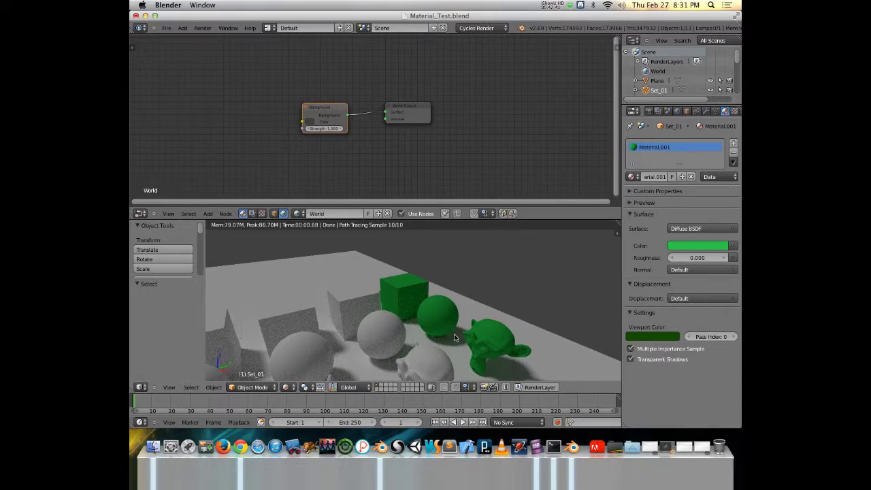
pyautogui.press('5')
pyautogui.scroll(-8, 453, 337)
pyautogui.moveTo(447, 310); pyautogui.dragTo(441, 300, button='middle')
pyautogui.moveTo(440, 335); pyautogui.dragTo(380, 310, button='middle')
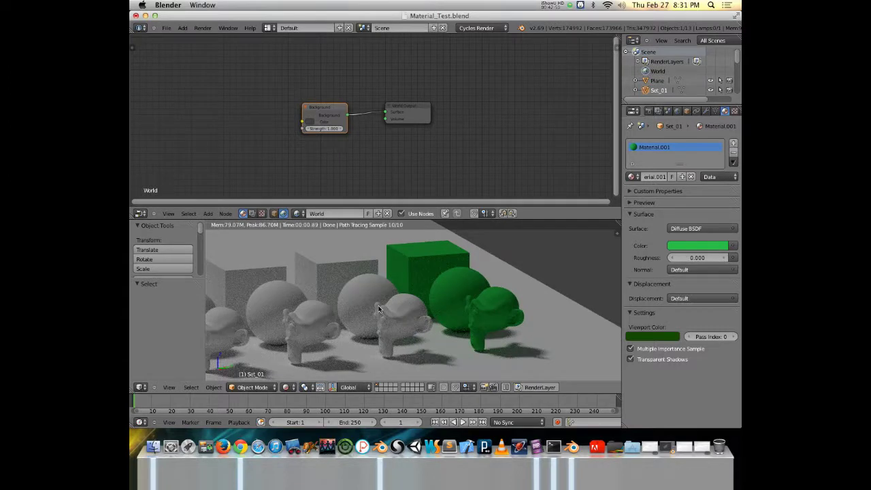
pyautogui.hotkey('shift', 'd')
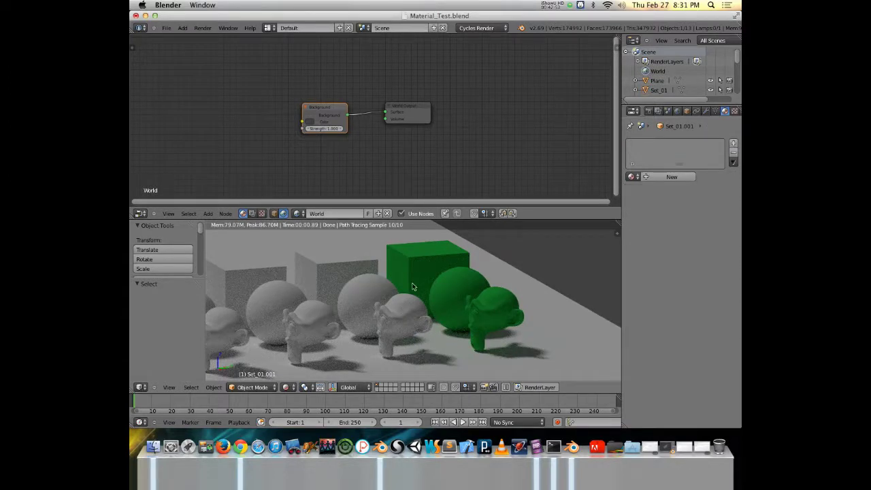
pyautogui.press('z')
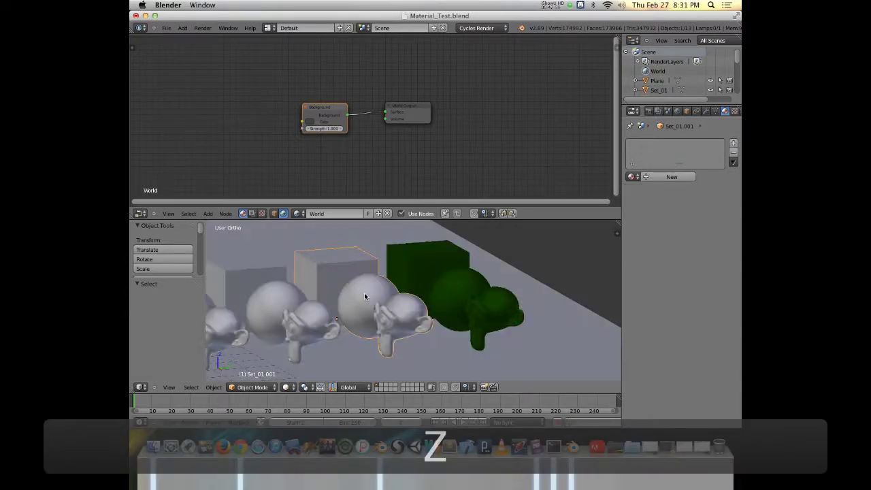
pyautogui.press('z')
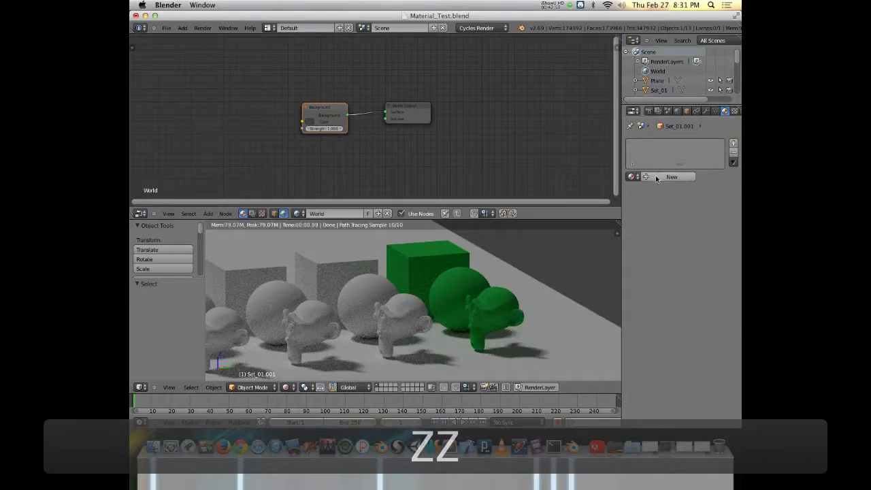
# Create a new material for Set_01.001 and set its surface shader to Glossy BSDF
pyautogui.click(659, 177)
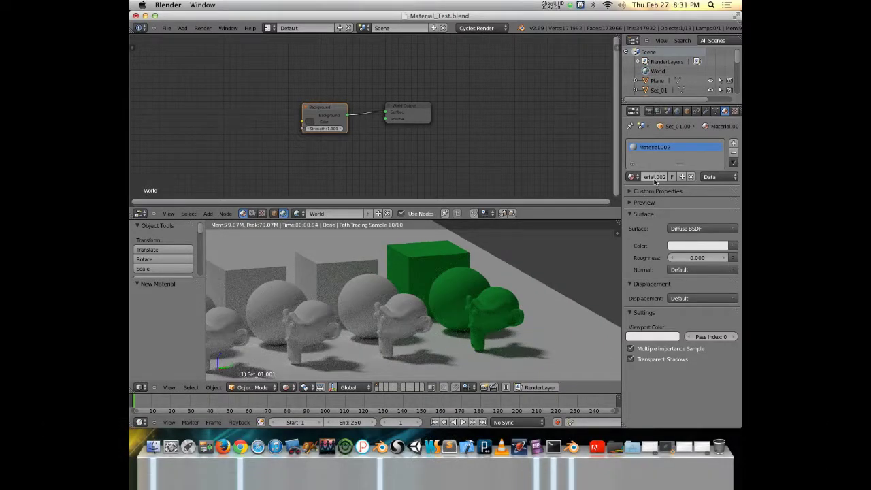
pyautogui.click(678, 228)
pyautogui.click(691, 230)
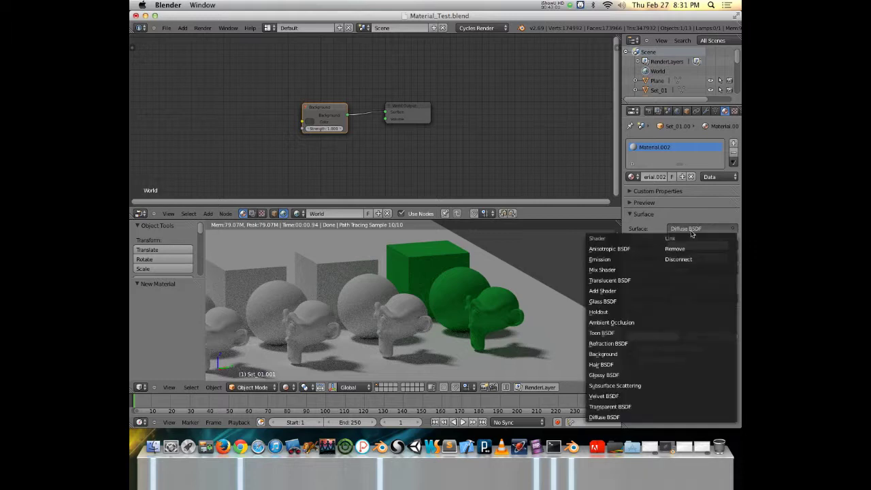
pyautogui.click(608, 375)
pyautogui.moveTo(527, 304); pyautogui.dragTo(507, 287, button='middle')
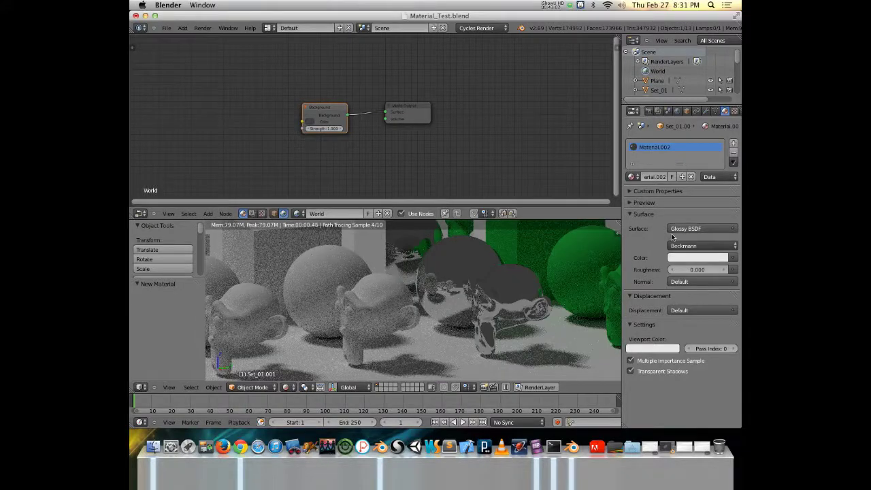
# Keep the Glossy BSDF shader on Set_01.001 and change its color to orange
pyautogui.click(676, 230)
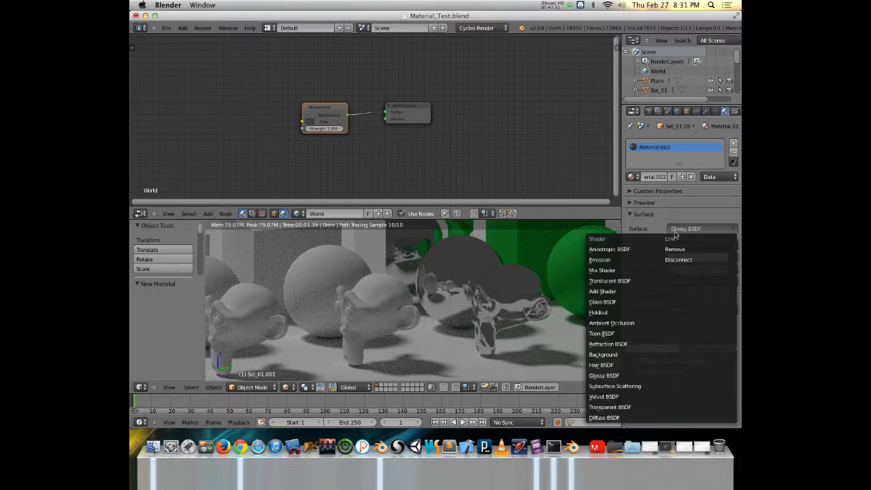
pyautogui.moveTo(474, 282); pyautogui.dragTo(450, 288, button='middle')
pyautogui.moveTo(462, 285); pyautogui.dragTo(453, 277, button='middle')
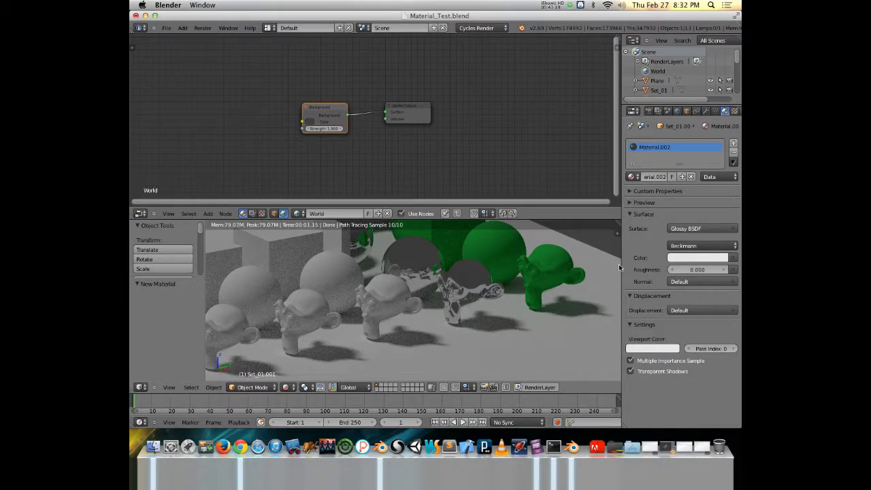
pyautogui.click(678, 258)
pyautogui.click(675, 179)
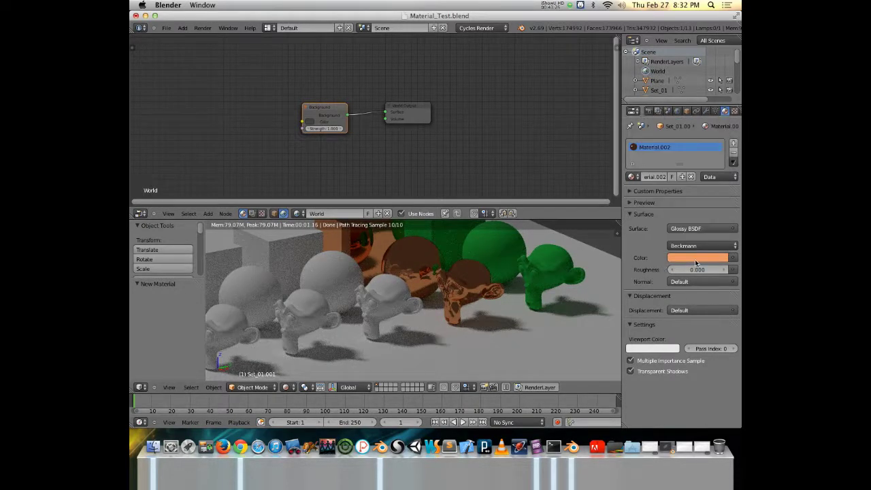
# Try roughness values of 0.400 and 1.000 on the orange Glossy BSDF material and return the roughness to 0.000
pyautogui.moveTo(688, 274); pyautogui.dragTo(712, 273)
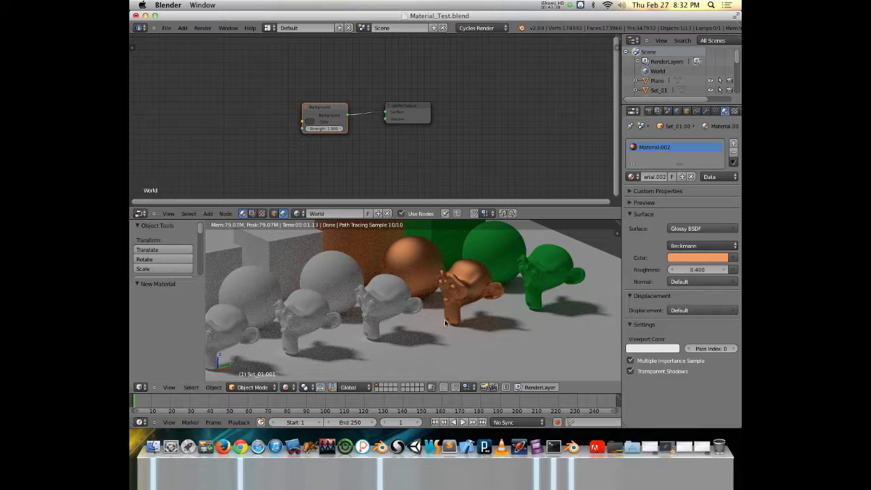
pyautogui.click(693, 259)
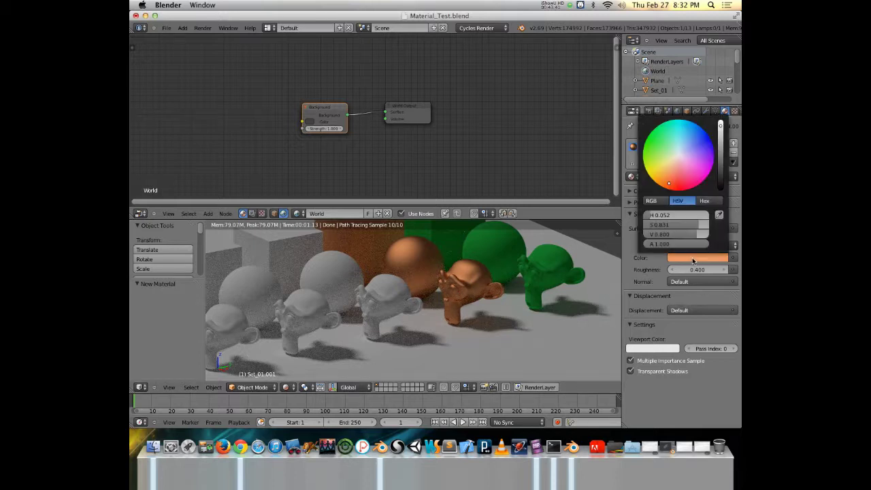
pyautogui.moveTo(690, 270); pyautogui.dragTo(722, 269)
pyautogui.scroll(4, 500, 282)
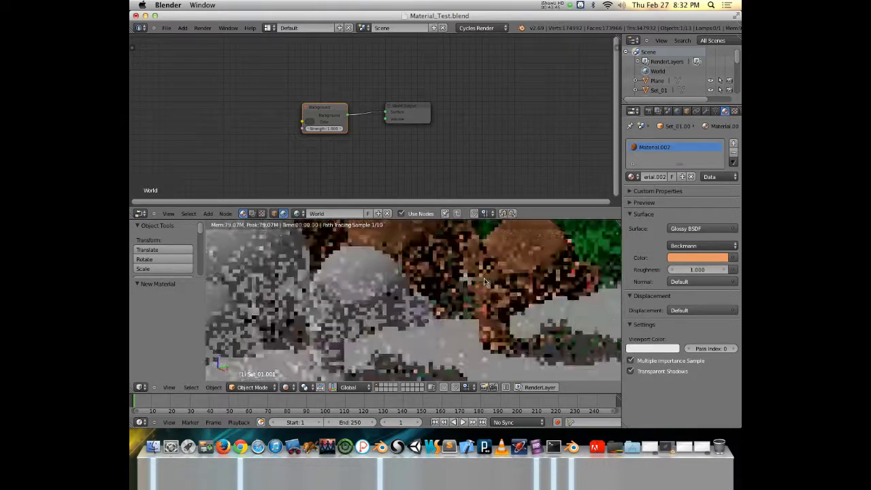
pyautogui.moveTo(500, 282); pyautogui.dragTo(483, 278, button='middle')
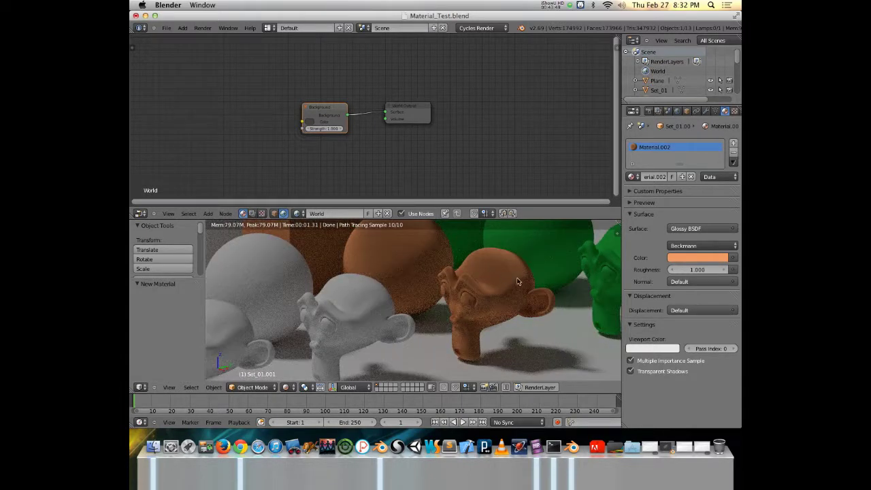
pyautogui.moveTo(681, 270); pyautogui.dragTo(640, 270)
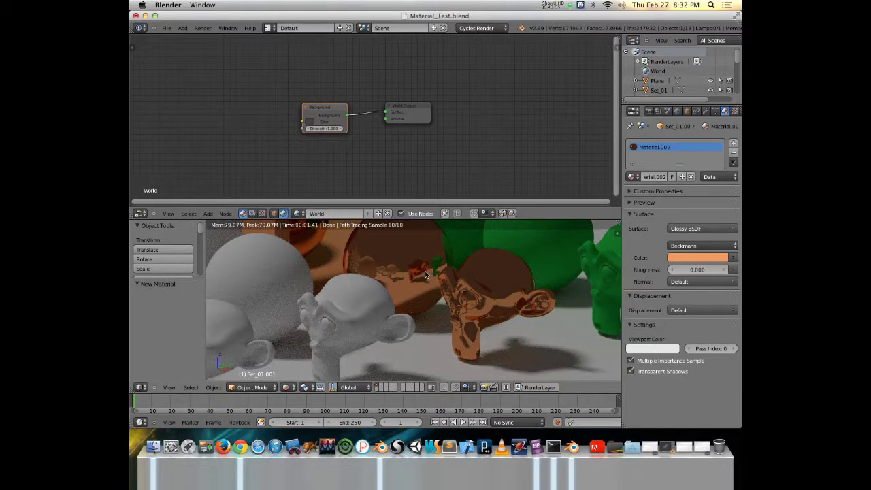
# Compare the Sharp and GGX distributions on the orange Glossy BSDF shader and return it to Beckmann
pyautogui.click(703, 246)
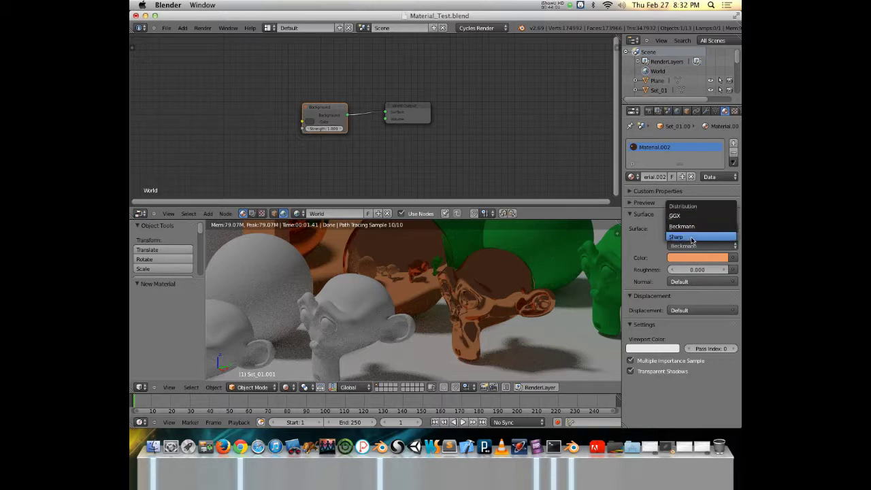
pyautogui.click(692, 227)
pyautogui.click(688, 247)
pyautogui.click(689, 237)
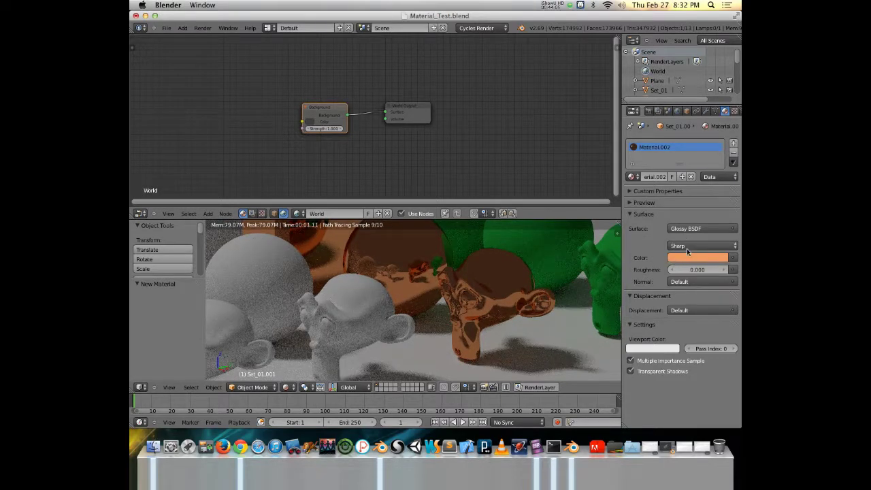
pyautogui.click(687, 246)
pyautogui.click(689, 219)
pyautogui.click(688, 247)
pyautogui.click(681, 228)
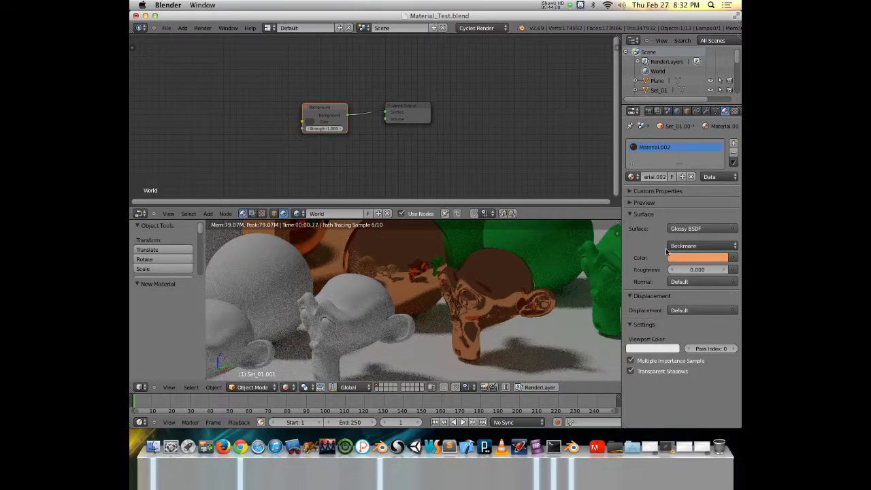
# Select the gray set Set_01.002 beside the orange one and give it a new material with the Anisotropic BSDF shader
pyautogui.moveTo(490, 278)
pyautogui.mouseDown(button='middle')
pyautogui.moveTo(462, 297)
pyautogui.moveTo(505, 311)
pyautogui.moveTo(493, 283)
pyautogui.moveTo(509, 292)
pyautogui.moveTo(490, 293)
pyautogui.mouseUp(button='middle')
pyautogui.rightClick(393, 291)
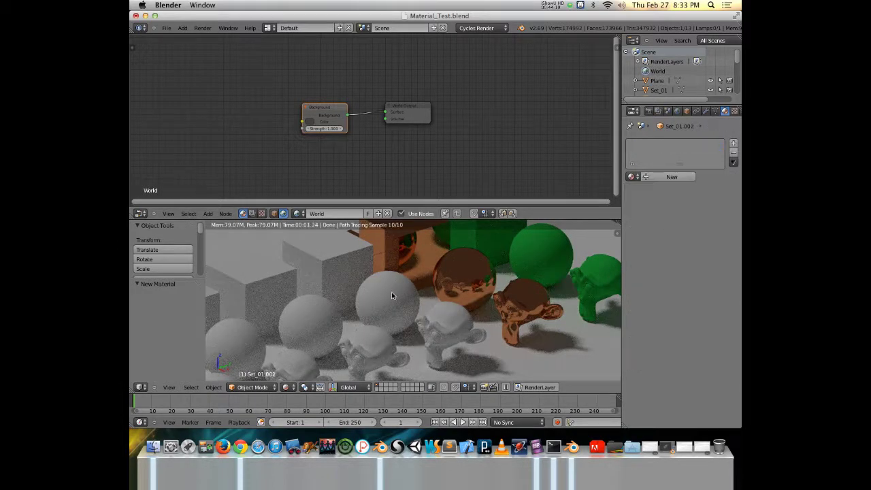
pyautogui.click(671, 177)
pyautogui.click(677, 228)
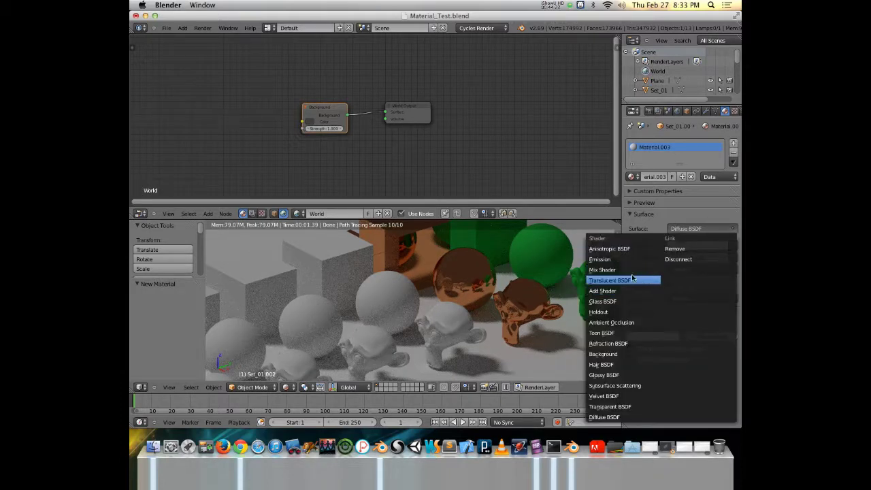
pyautogui.click(626, 250)
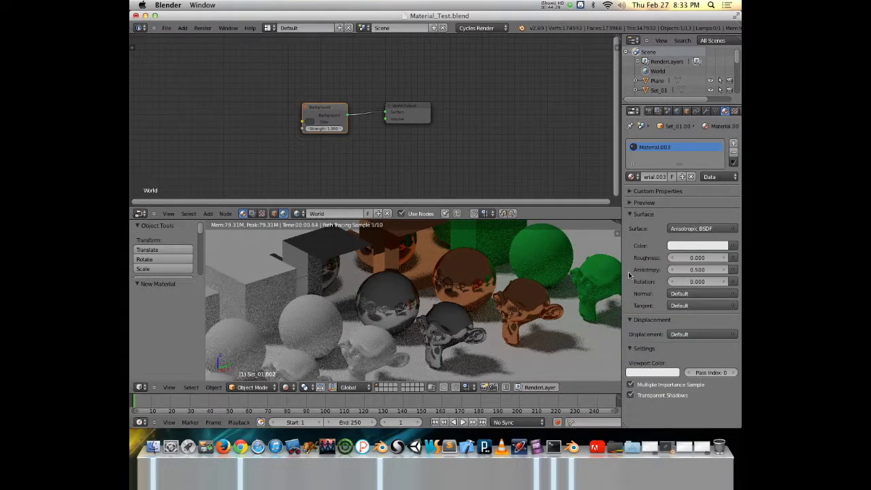
# Select the orange set Set_01.001 and set its Glossy BSDF roughness to 0.2
pyautogui.scroll(4, 488, 317)
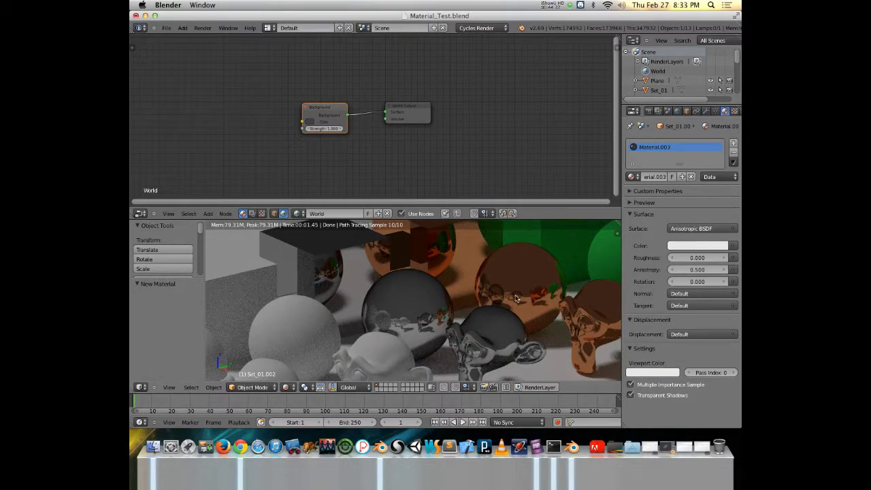
pyautogui.rightClick(542, 284)
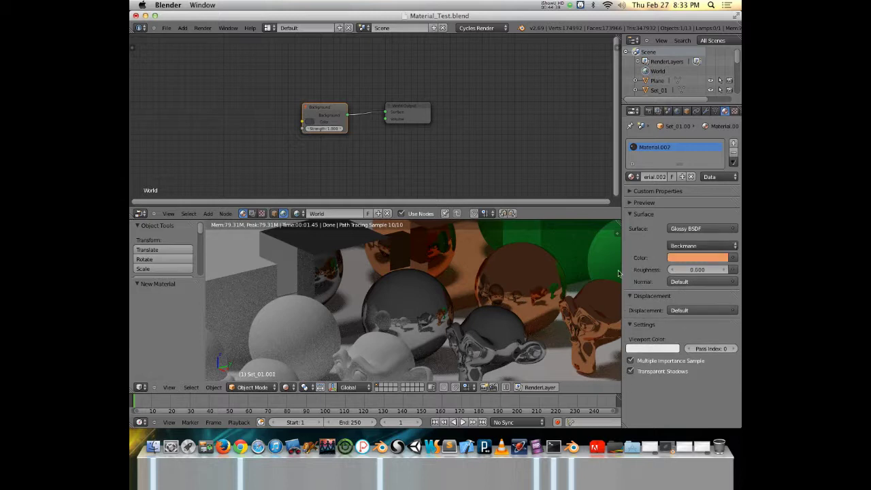
pyautogui.click(698, 270)
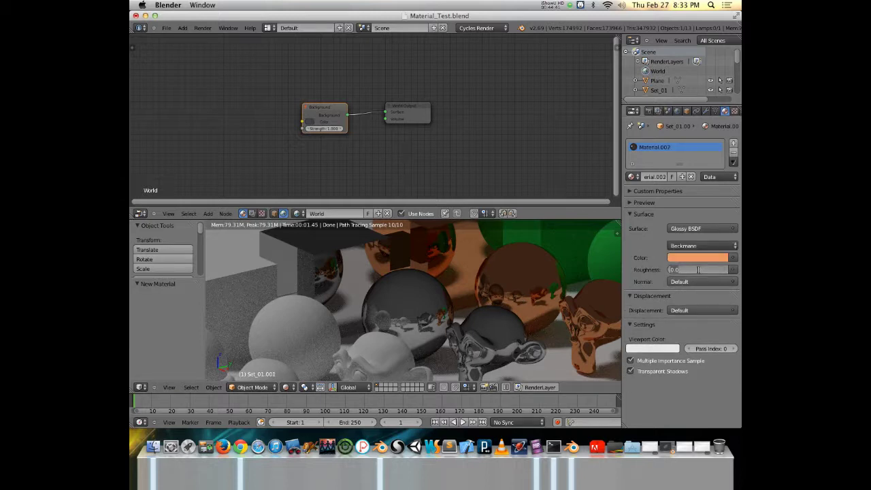
pyautogui.write('.2.2')
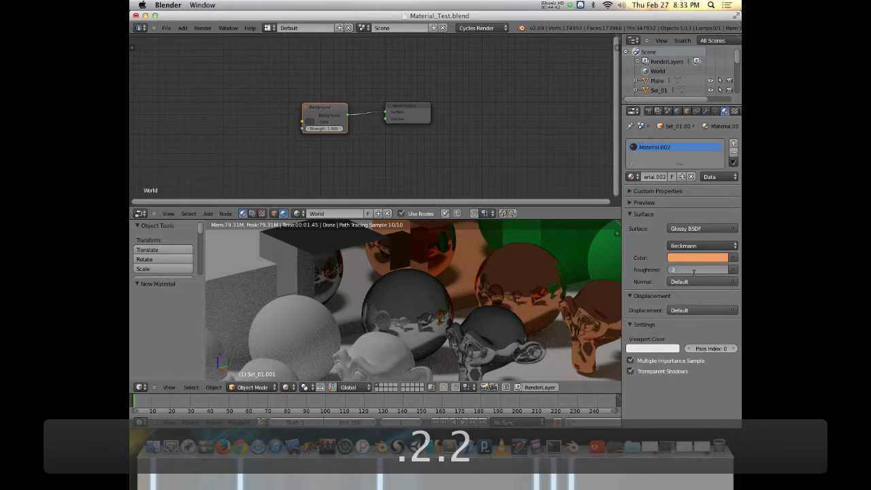
pyautogui.press('Return')
# Reselect Set_01.002 and set its Anisotropic BSDF roughness to 0.2
pyautogui.rightClick(416, 306)
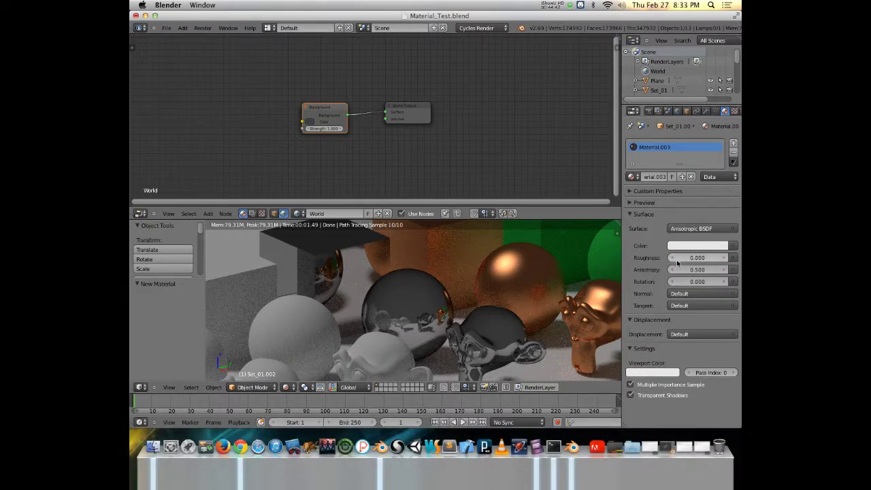
pyautogui.click(694, 259)
pyautogui.write('0.0')
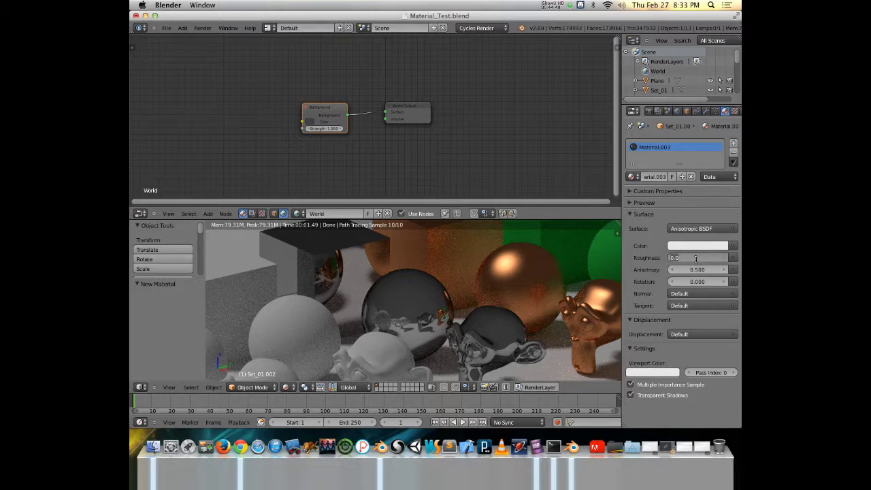
pyautogui.write('2')
pyautogui.press('Return')
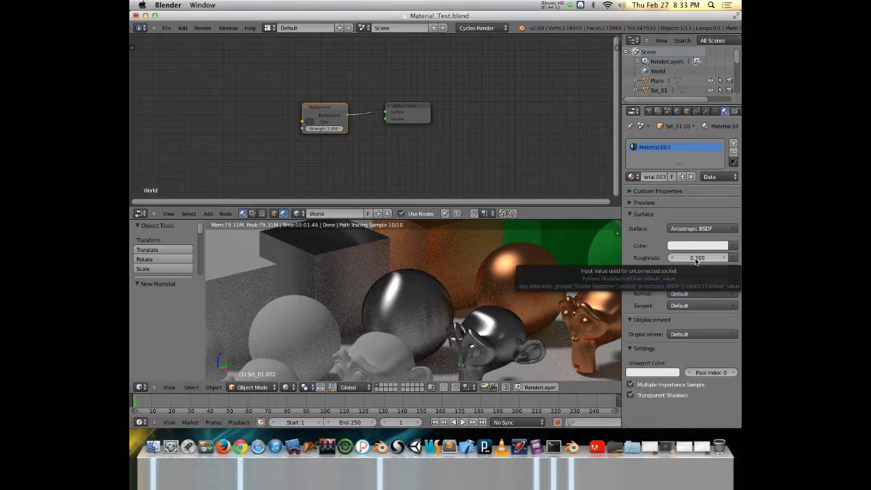
# Try an anisotropy of 1.000 on Set_01.002's material, and settle on anisotropy 0.800 and rotation 0.600
pyautogui.moveTo(489, 286); pyautogui.dragTo(415, 294, button='middle')
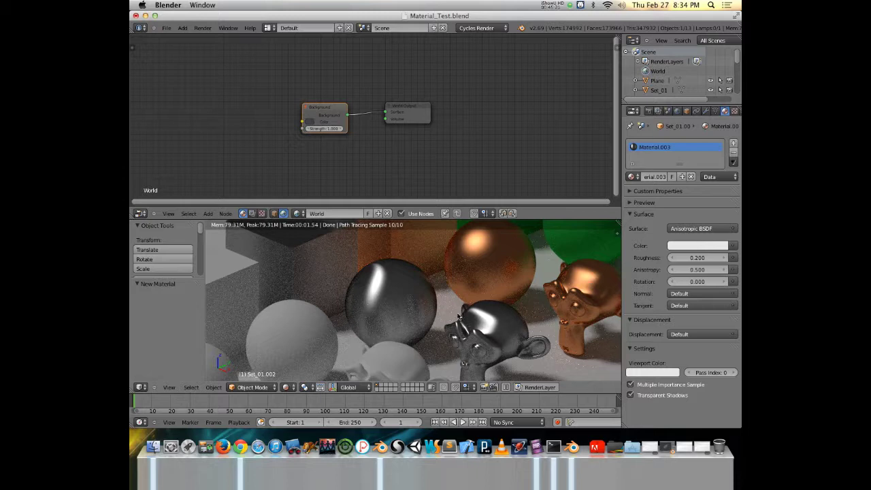
pyautogui.moveTo(479, 333); pyautogui.dragTo(459, 337, button='middle')
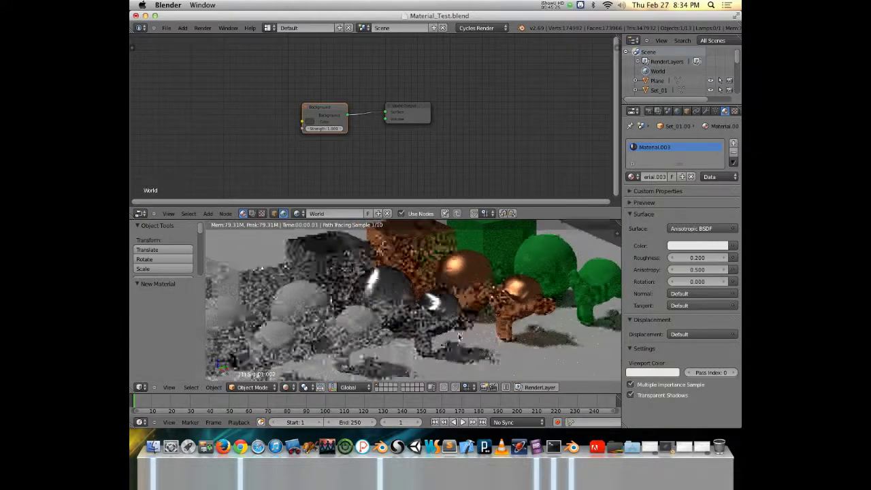
pyautogui.moveTo(691, 273); pyautogui.dragTo(725, 273)
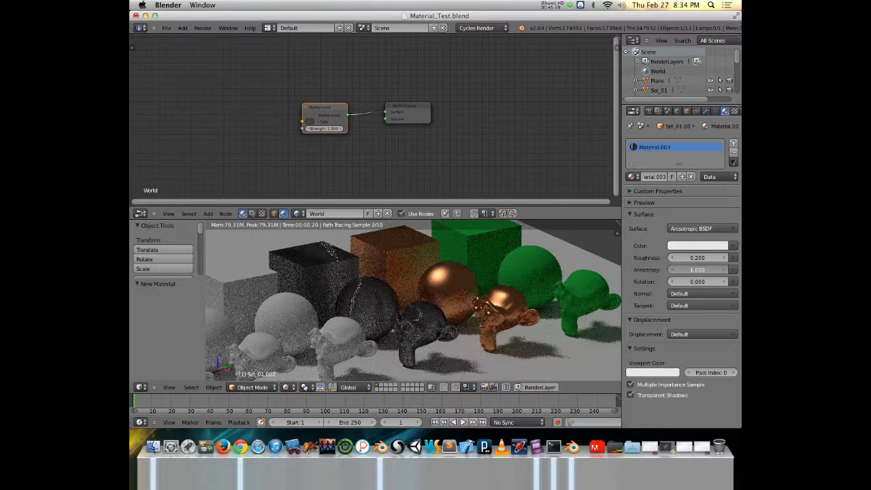
pyautogui.moveTo(698, 269); pyautogui.dragTo(730, 282)
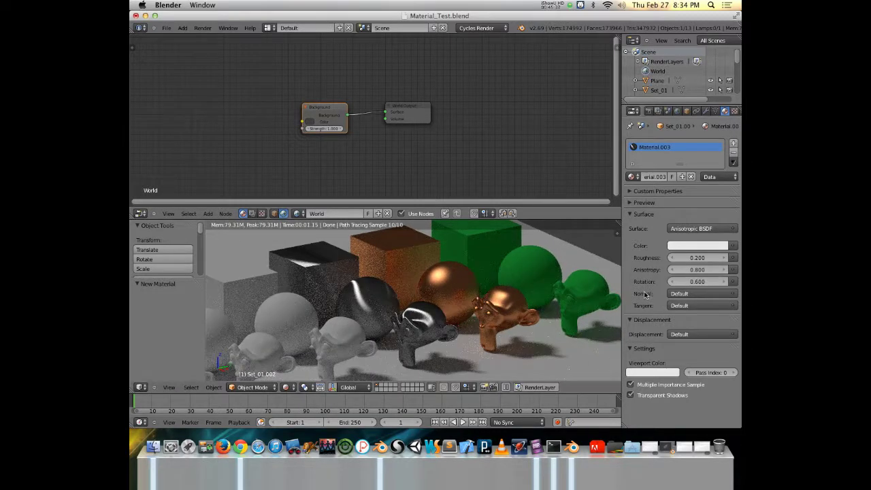
# Select Set_01.005 beside the anisotropic set and assign it the existing green Material.001
pyautogui.moveTo(458, 294); pyautogui.dragTo(424, 315, button='middle')
pyautogui.rightClick(427, 313)
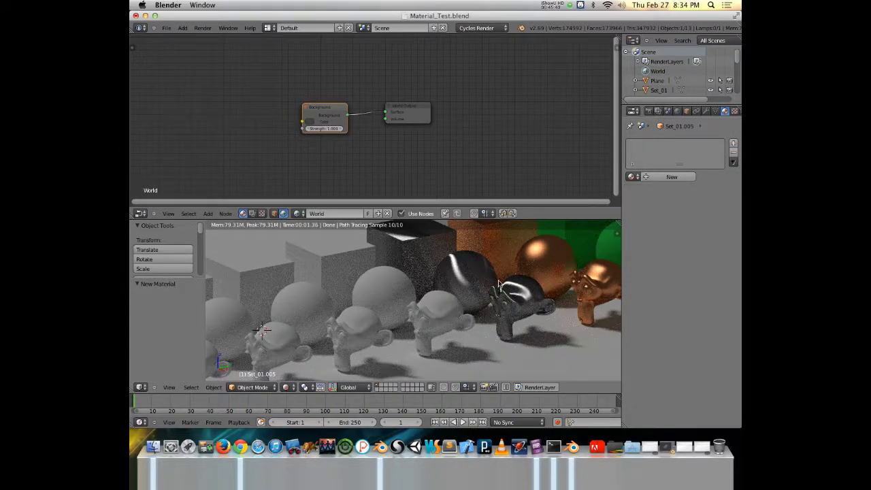
pyautogui.click(632, 177)
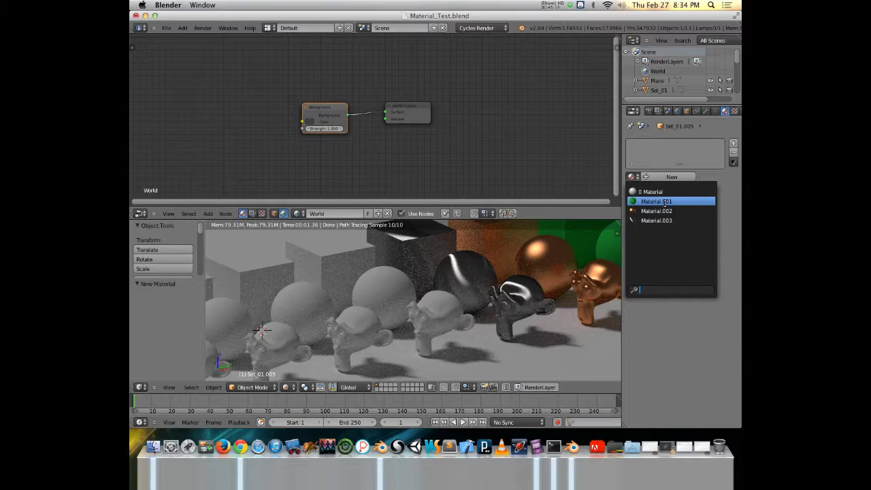
pyautogui.click(665, 203)
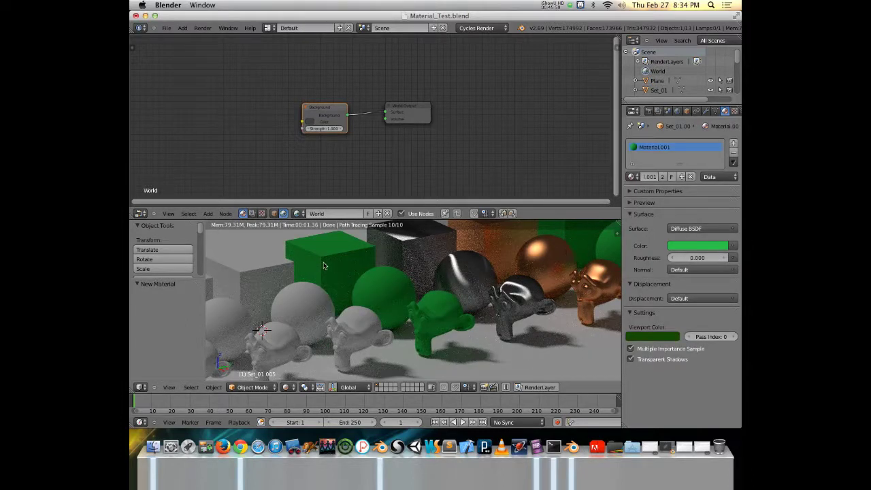
# Try a blue color on the shared Material.001 and undo the color change
pyautogui.click(662, 177)
pyautogui.click(688, 248)
pyautogui.click(695, 135)
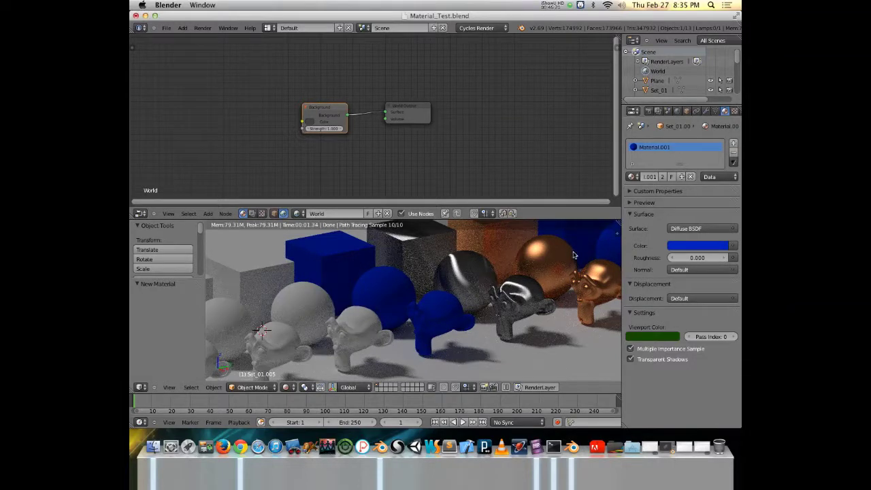
pyautogui.press('super+z')
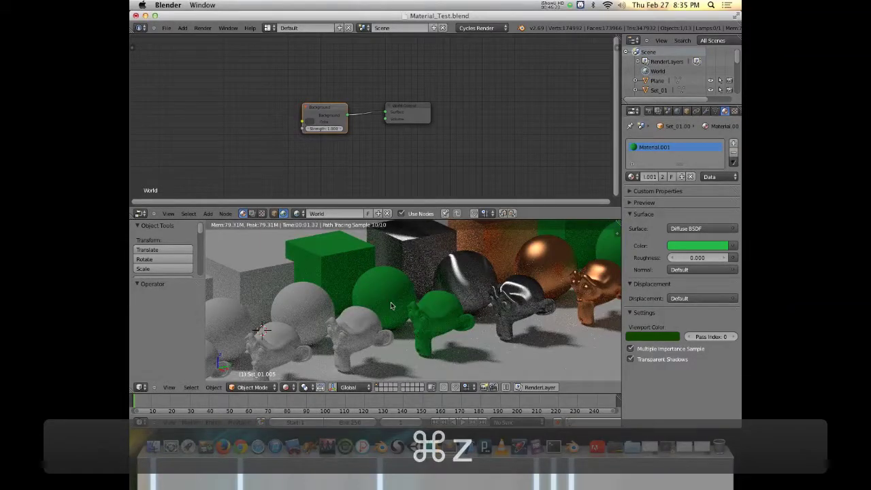
# Make Set_01.005's shared green material a single-user copy and set its surface shader to Translucent BSDF
pyautogui.click(663, 178)
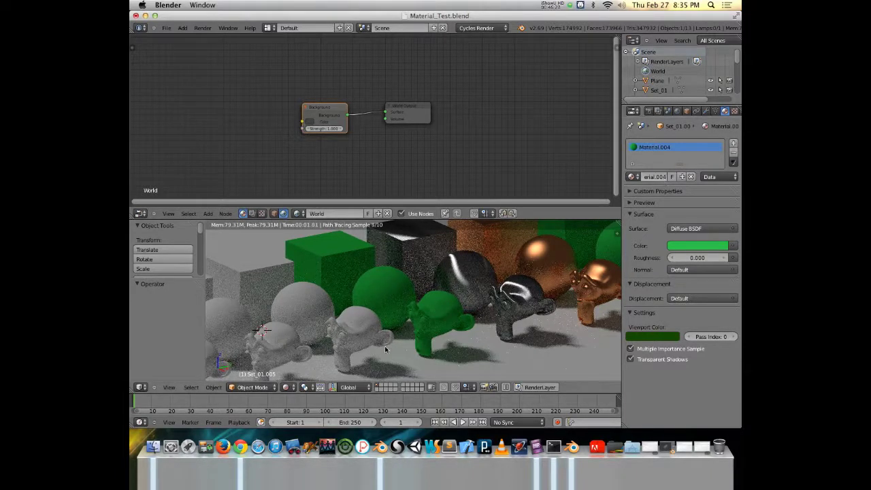
pyautogui.click(699, 230)
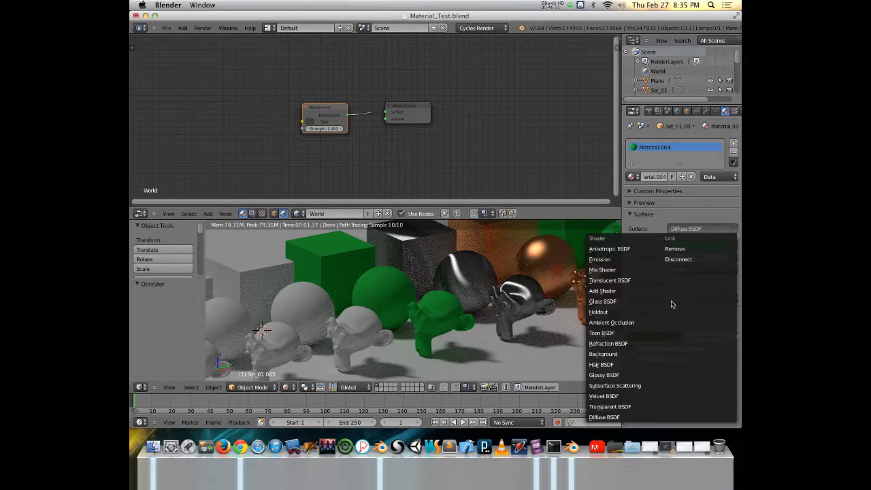
pyautogui.click(617, 281)
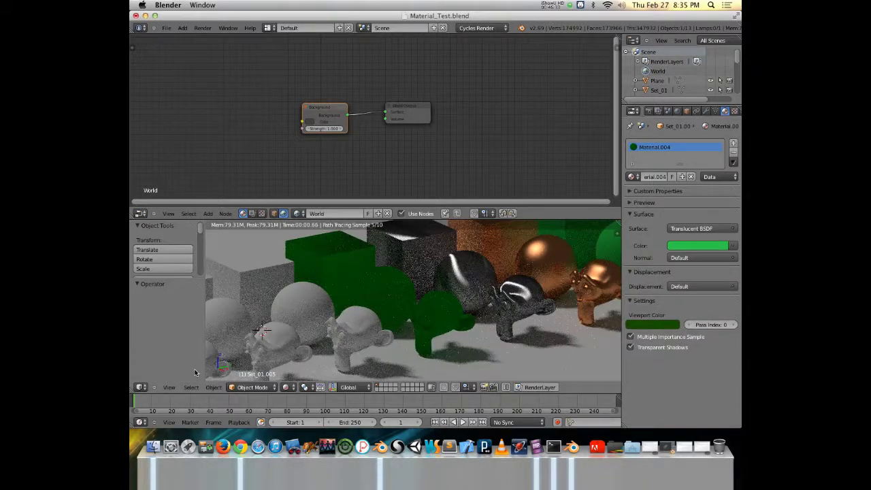
# Change the Translucent BSDF color on Set_01.005 to a pale green with hue 0.284 and saturation 0.314
pyautogui.scroll(4, 354, 321)
pyautogui.moveTo(367, 320)
pyautogui.mouseDown(button='middle')
pyautogui.moveTo(428, 317)
pyautogui.moveTo(436, 291)
pyautogui.moveTo(437, 317)
pyautogui.mouseUp(button='middle')
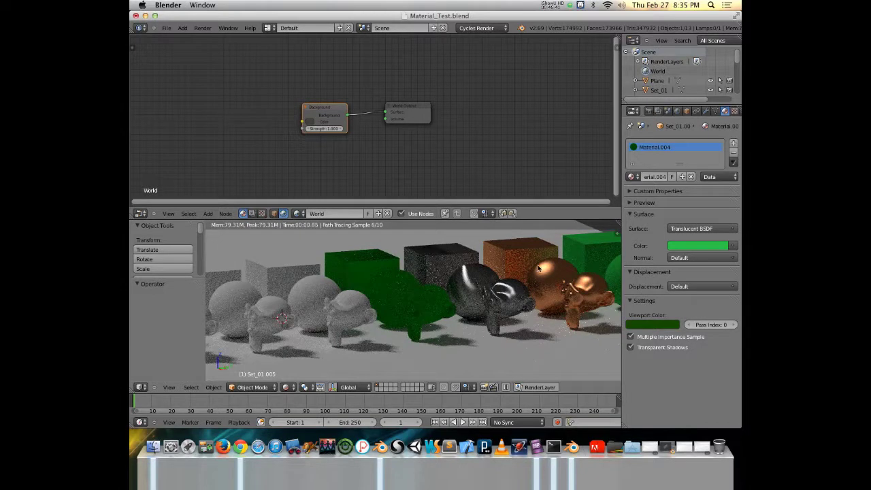
pyautogui.click(679, 246)
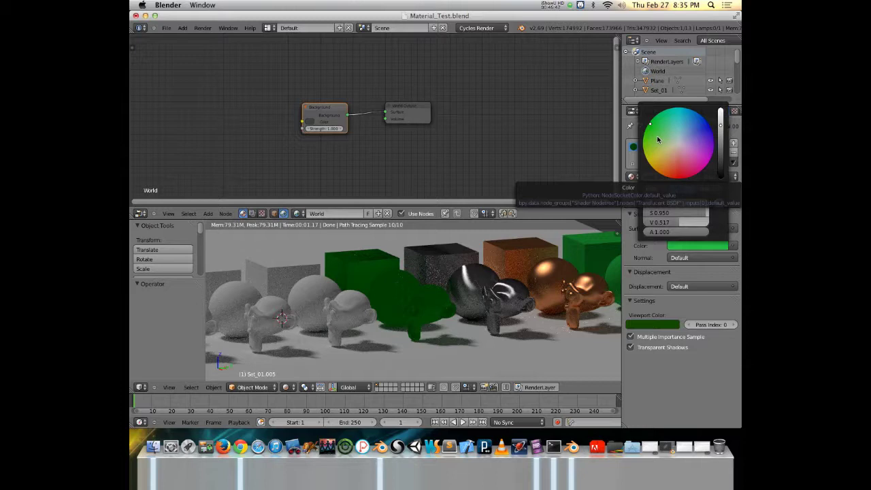
pyautogui.moveTo(663, 141)
pyautogui.mouseDown()
pyautogui.moveTo(676, 153)
pyautogui.moveTo(667, 140)
pyautogui.mouseUp()
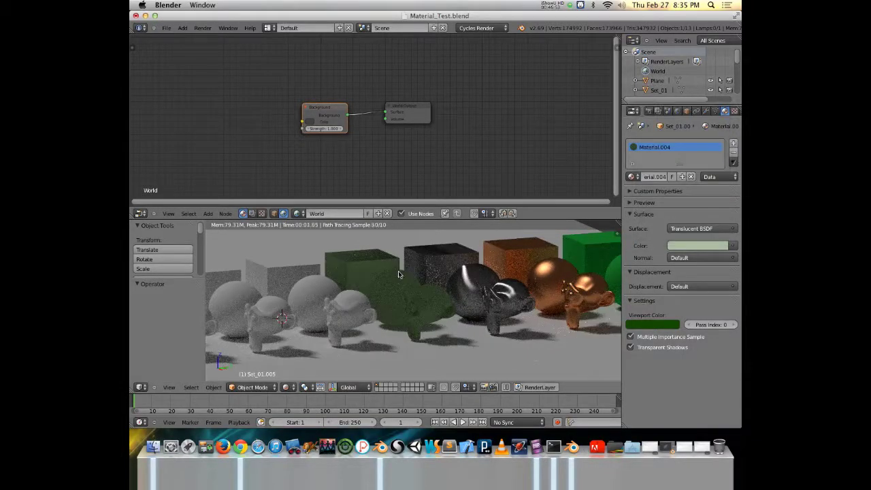
# Try a pale yellow color on Set_01.005's Translucent BSDF
pyautogui.scroll(6, 398, 274)
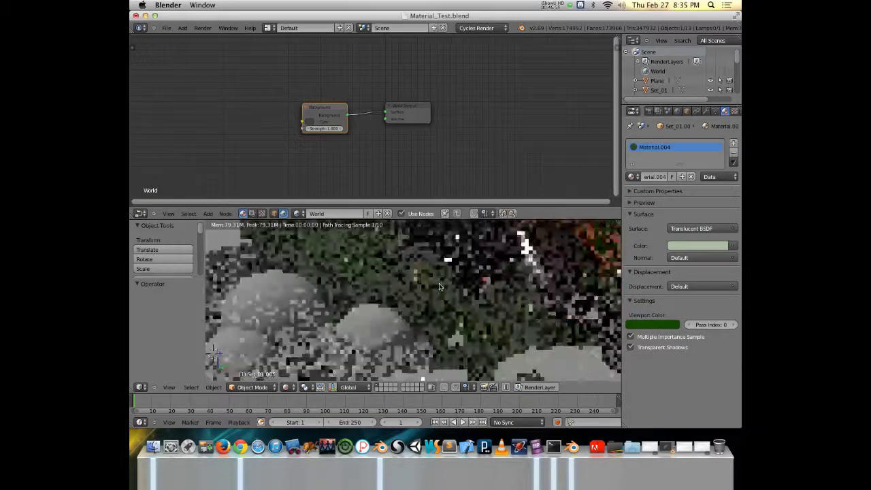
pyautogui.moveTo(436, 286); pyautogui.dragTo(401, 291, button='middle')
pyautogui.click(680, 246)
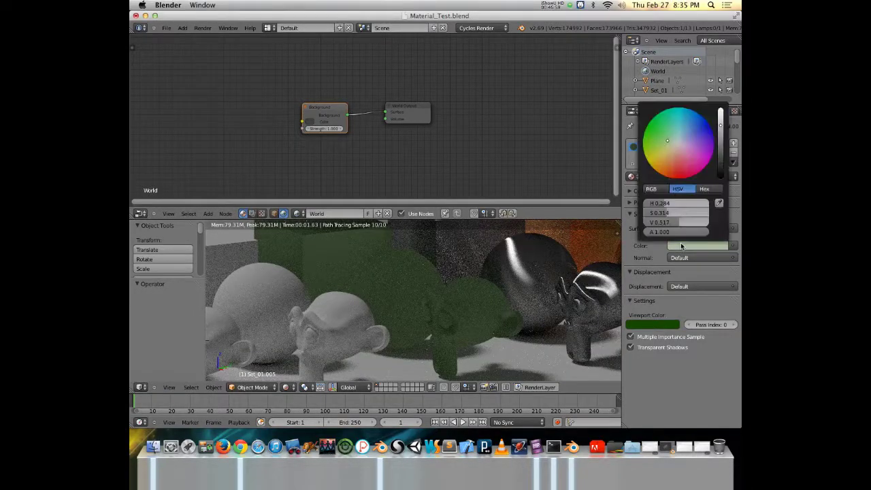
pyautogui.moveTo(683, 179); pyautogui.dragTo(668, 151)
pyautogui.moveTo(511, 264); pyautogui.dragTo(483, 297, button='middle')
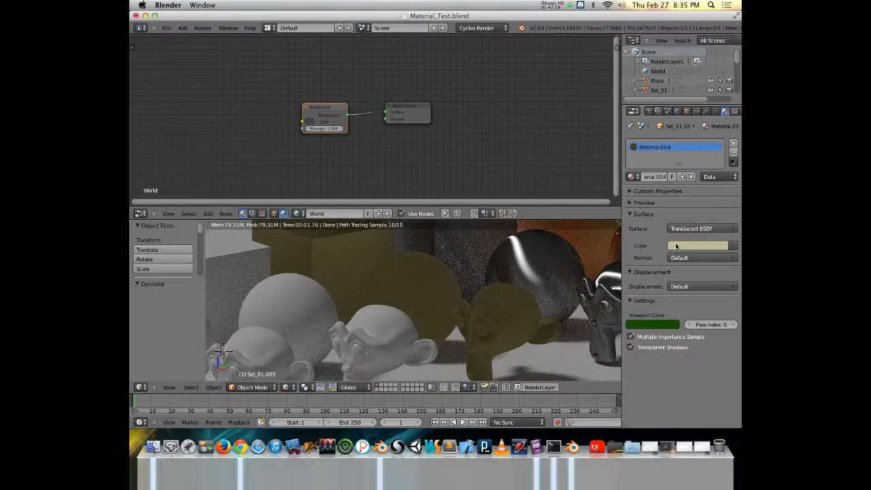
# Raise the brightness of Set_01.005's Translucent BSDF color and change it to a pale blue
pyautogui.click(676, 246)
pyautogui.click(674, 153)
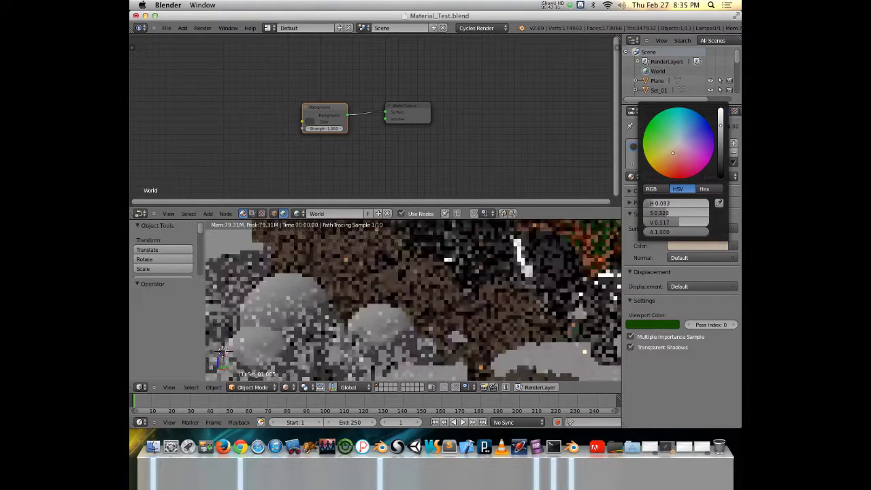
pyautogui.click(680, 178)
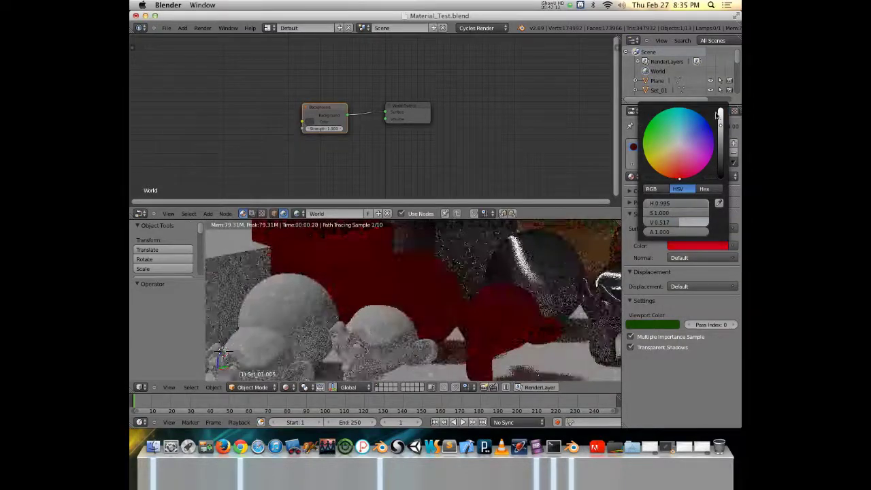
pyautogui.click(719, 113)
pyautogui.click(670, 142)
pyautogui.moveTo(669, 143)
pyautogui.mouseDown()
pyautogui.moveTo(678, 126)
pyautogui.moveTo(681, 135)
pyautogui.mouseUp()
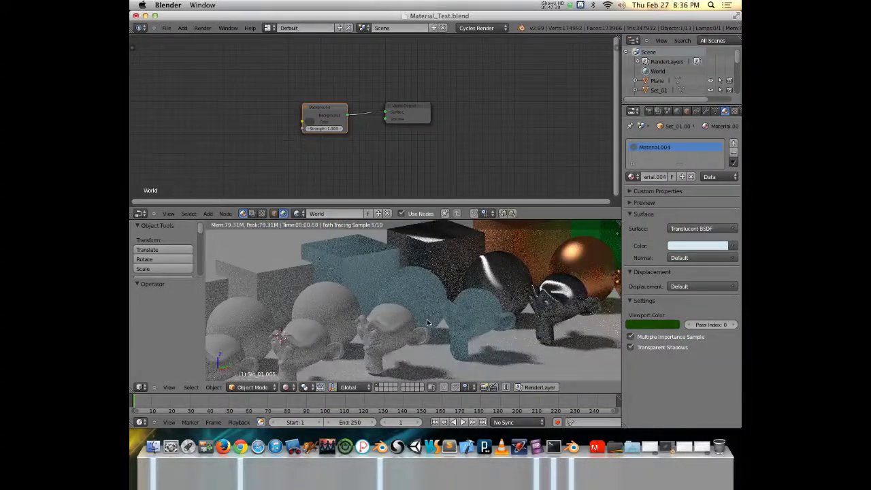
# Select Set_01.004 beside the pale blue set, add a new material and set its surface shader to Glass BSDF
pyautogui.moveTo(404, 320); pyautogui.dragTo(420, 318, button='middle')
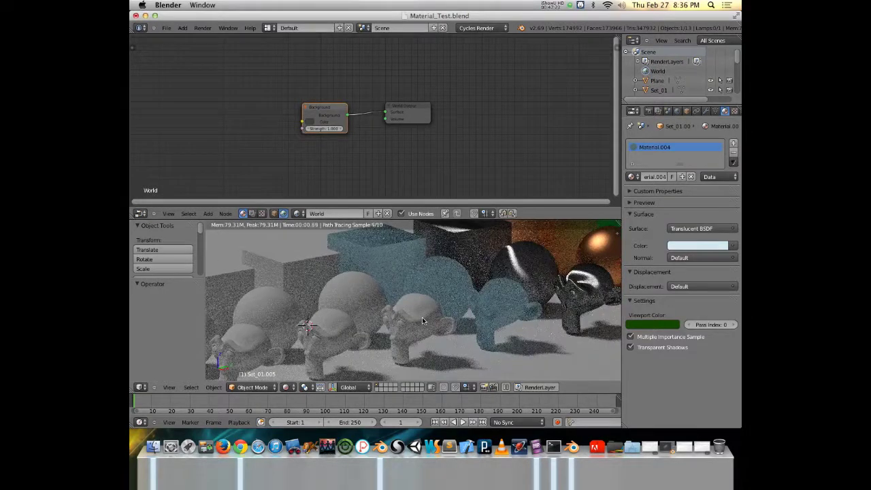
pyautogui.rightClick(422, 319)
pyautogui.click(672, 176)
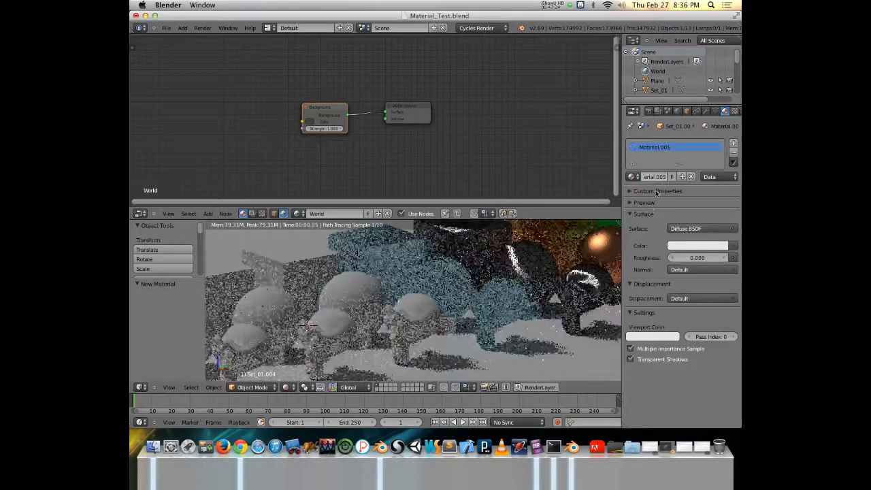
pyautogui.click(686, 229)
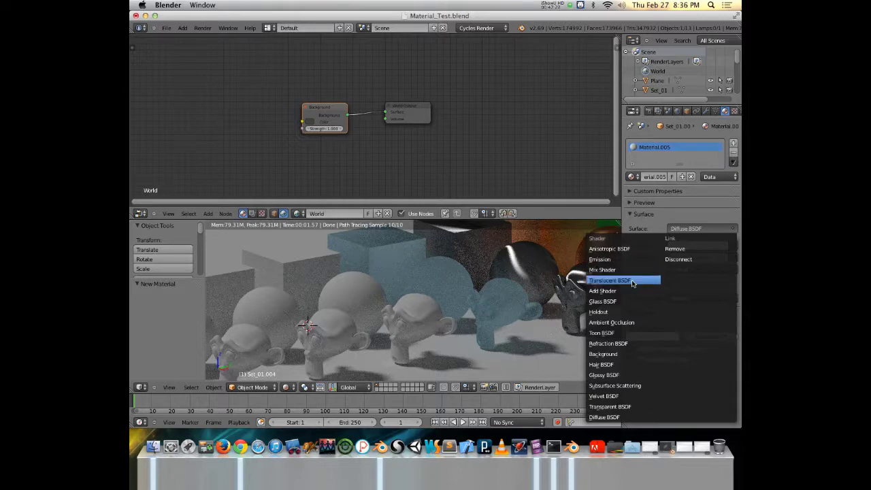
pyautogui.click(614, 303)
# Try an IOR of 2 on Set_01.004's Glass BSDF and view the refraction from another angle
pyautogui.moveTo(395, 305); pyautogui.dragTo(406, 273, button='middle')
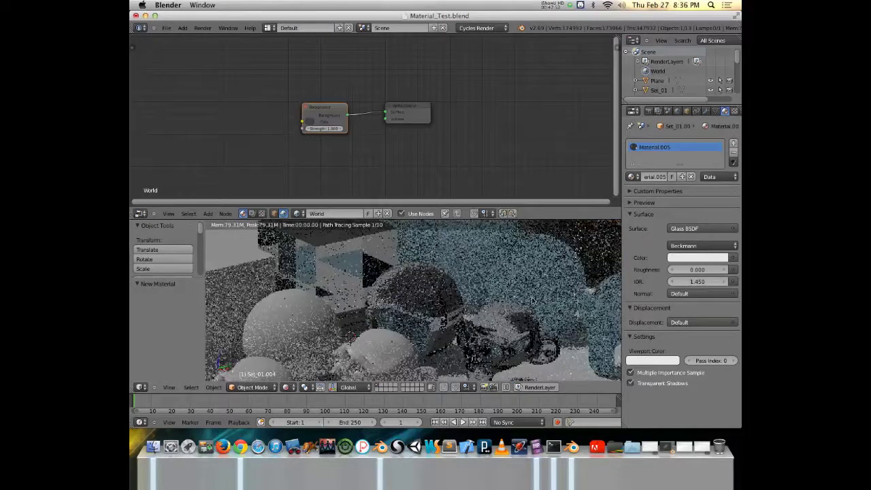
pyautogui.click(696, 283)
pyautogui.write('2.75')
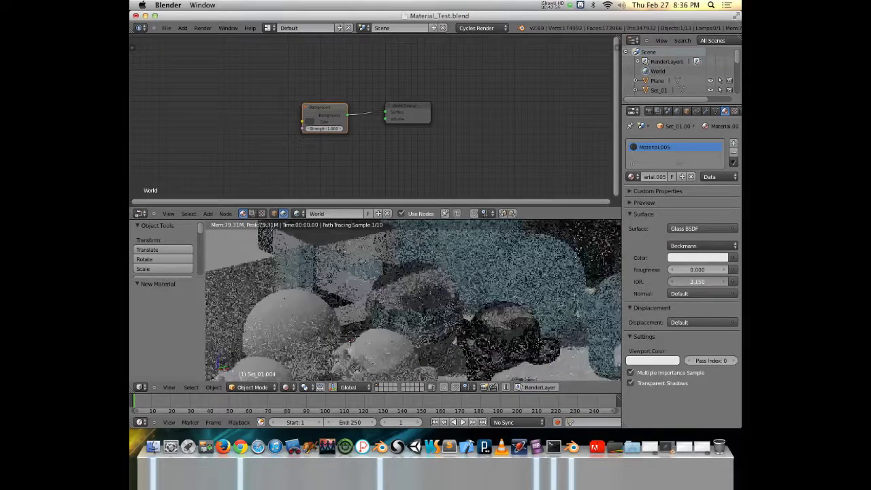
pyautogui.write('2')
pyautogui.press('Return')
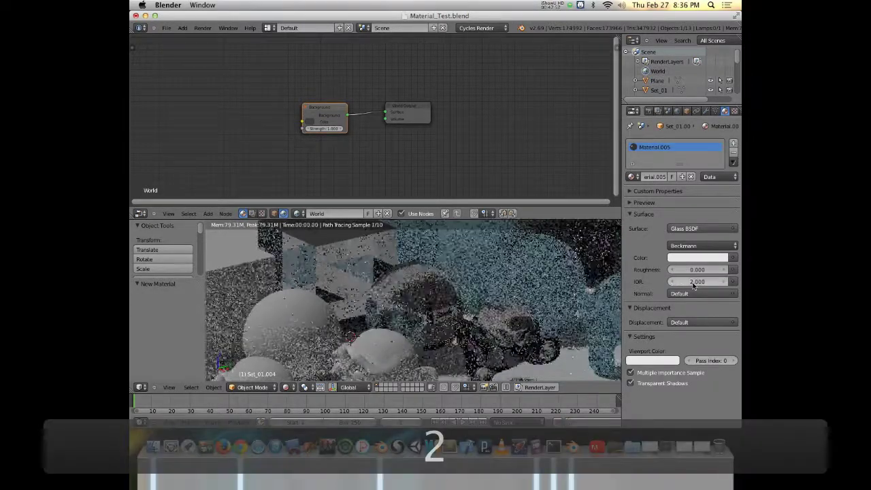
pyautogui.moveTo(497, 334)
pyautogui.mouseDown(button='middle')
pyautogui.moveTo(384, 297)
pyautogui.moveTo(388, 335)
pyautogui.mouseUp(button='middle')
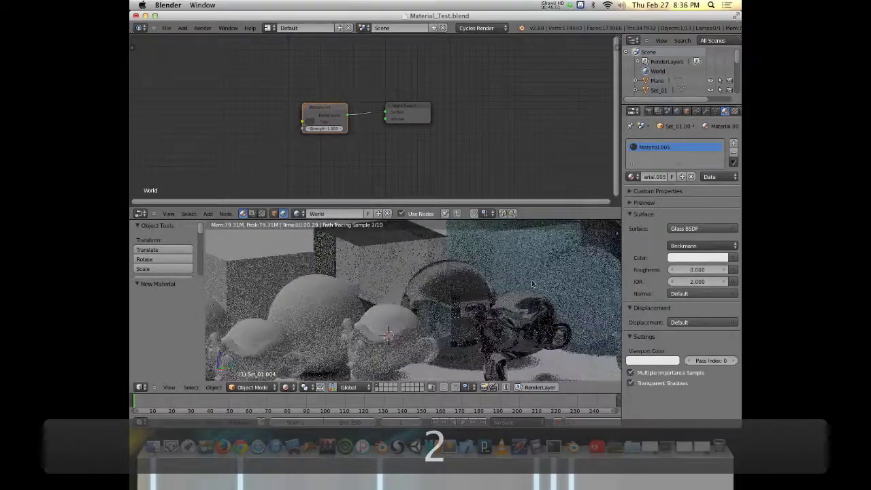
# Try an IOR of 1.1 on Set_01.004's Glass BSDF, then set it to 1.8
pyautogui.hotkey('ctrl', 'z')
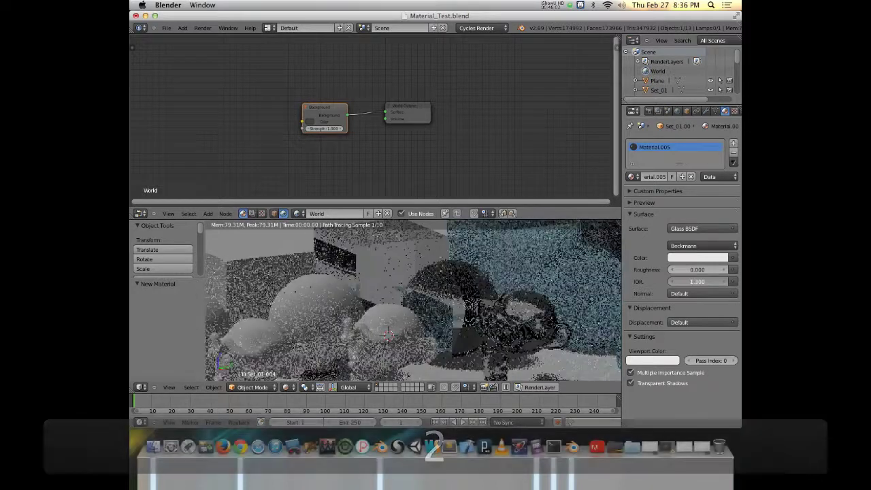
pyautogui.hotkey('ctrl', 'z')
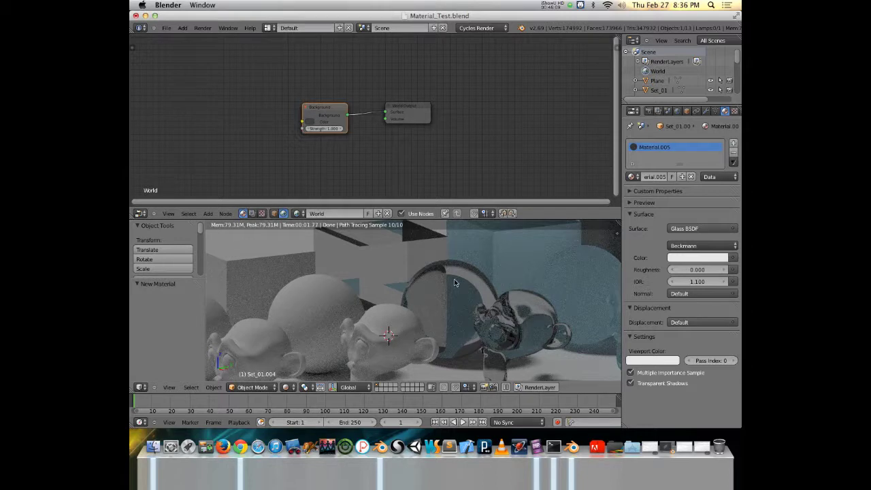
pyautogui.moveTo(447, 298); pyautogui.dragTo(470, 284, button='middle')
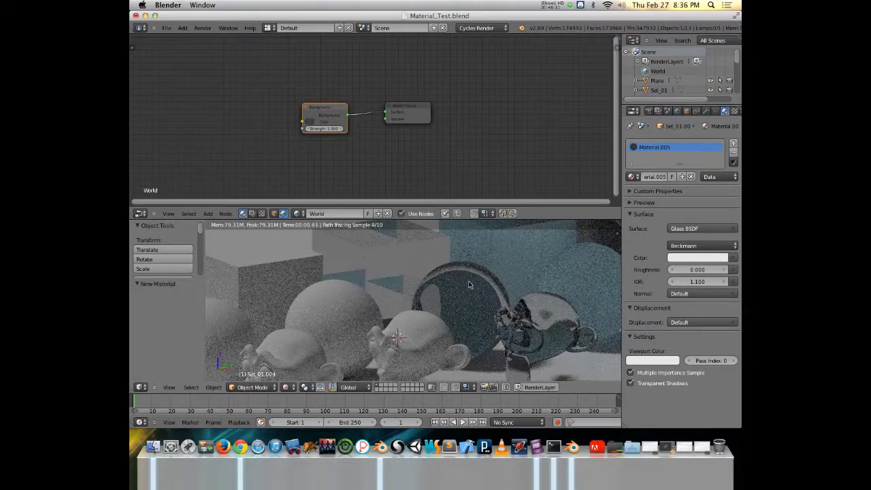
pyautogui.moveTo(698, 281); pyautogui.dragTo(711, 281)
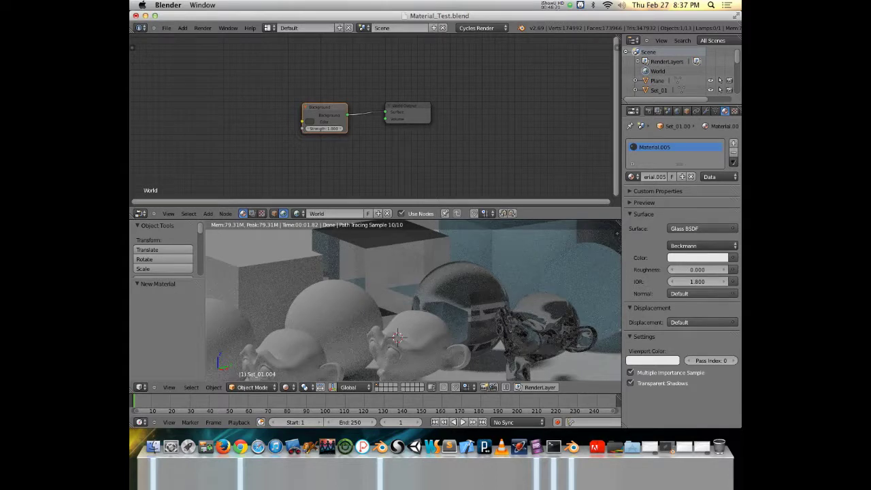
# Switch to TextEdit and enlarge the Material IOR.rtf window to read the full list of material IOR values
pyautogui.press('super+Tab')
pyautogui.press('super+Tab')
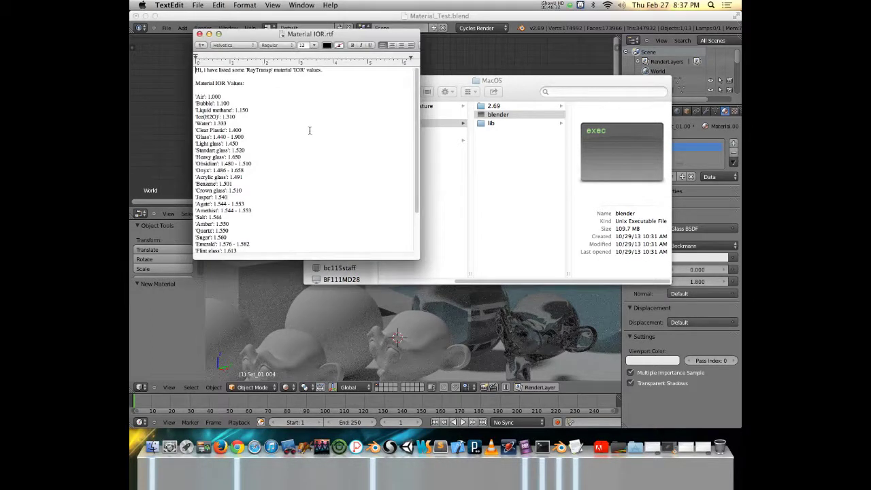
pyautogui.moveTo(255, 39); pyautogui.dragTo(452, 37)
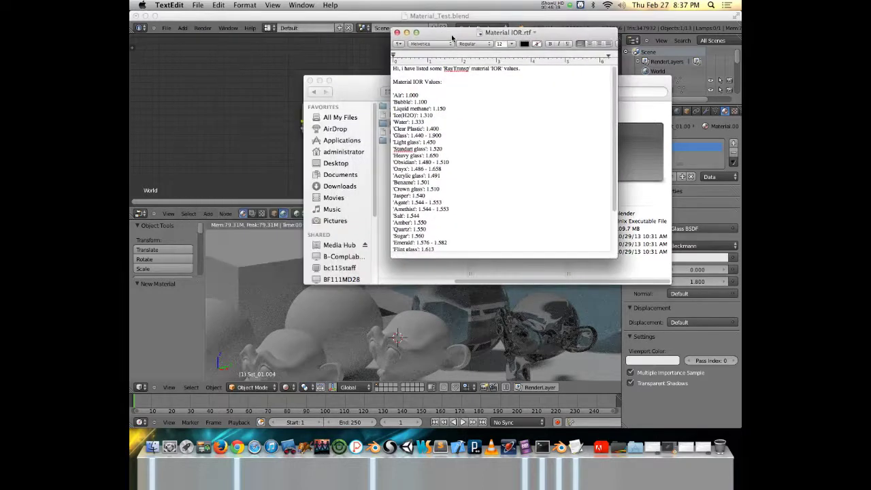
pyautogui.moveTo(613, 257); pyautogui.dragTo(579, 337)
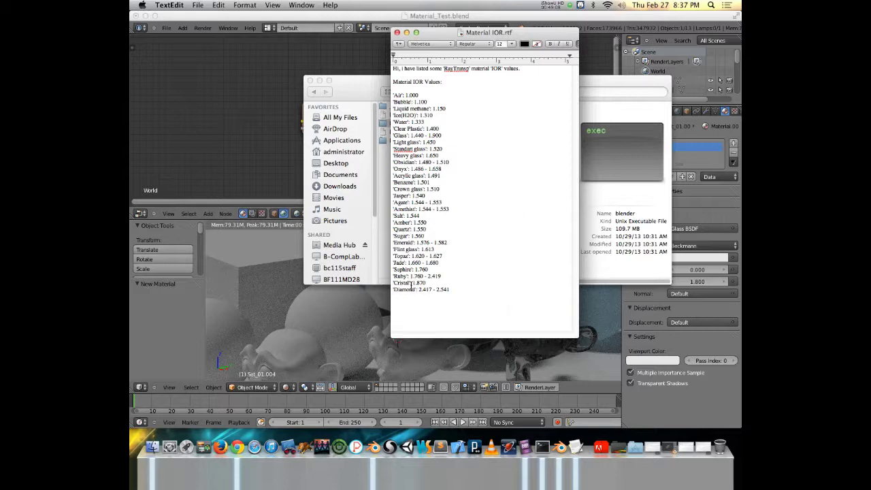
pyautogui.moveTo(480, 37); pyautogui.dragTo(335, 68)
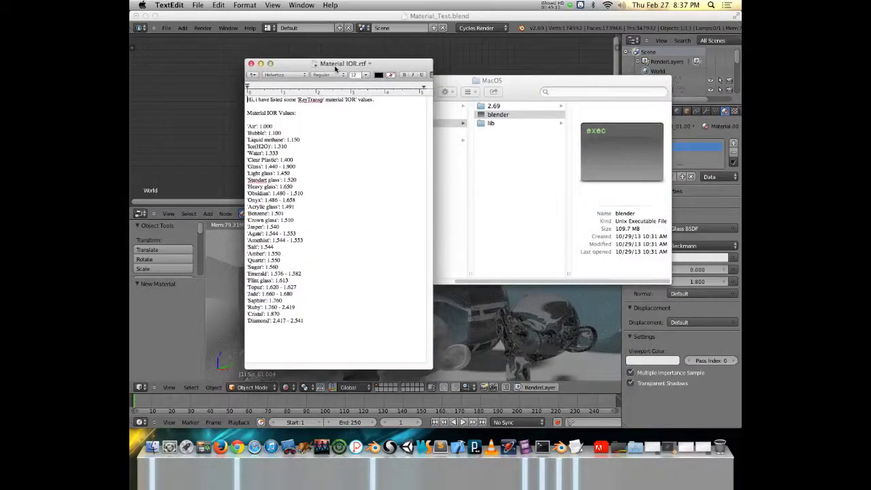
# Close the Material IOR.rtf document and the MacOS folder window, and return to Blender
pyautogui.press('super+w')
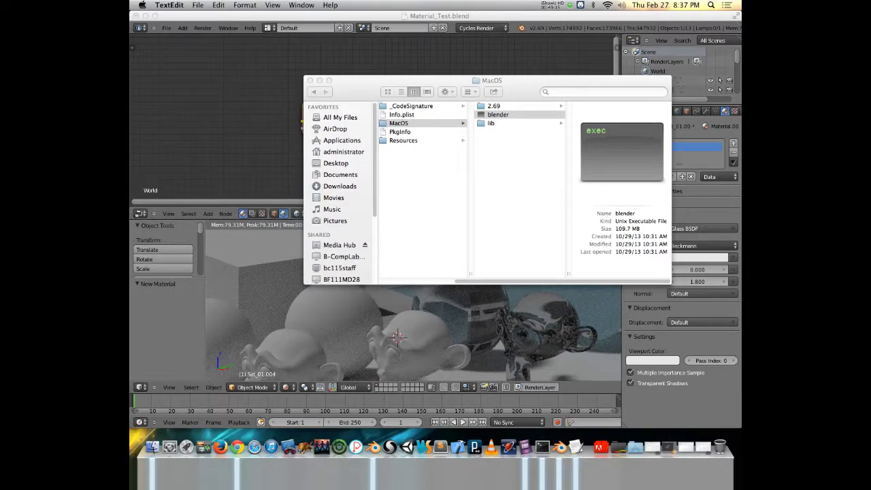
pyautogui.click(523, 82)
pyautogui.press('super+w')
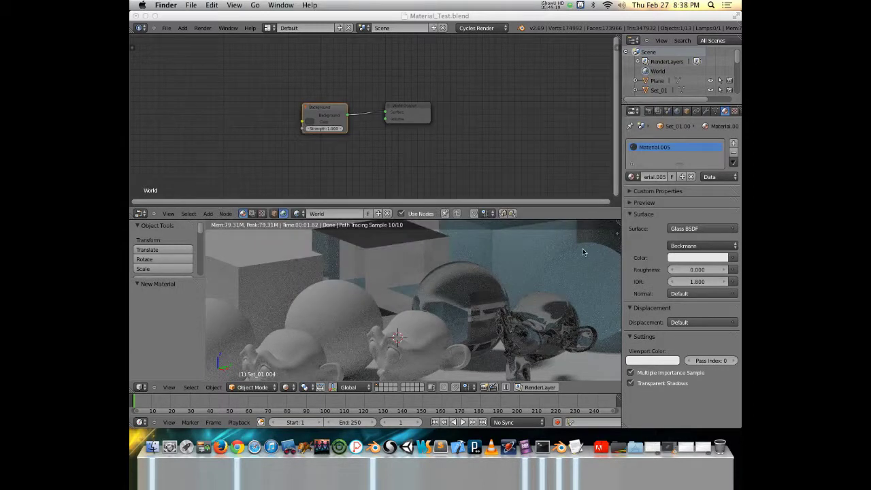
pyautogui.click(554, 216)
# Select Set_01.003 beside the glass set, add a new material and set its surface shader to Toon BSDF
pyautogui.moveTo(436, 286); pyautogui.dragTo(392, 291, button='middle')
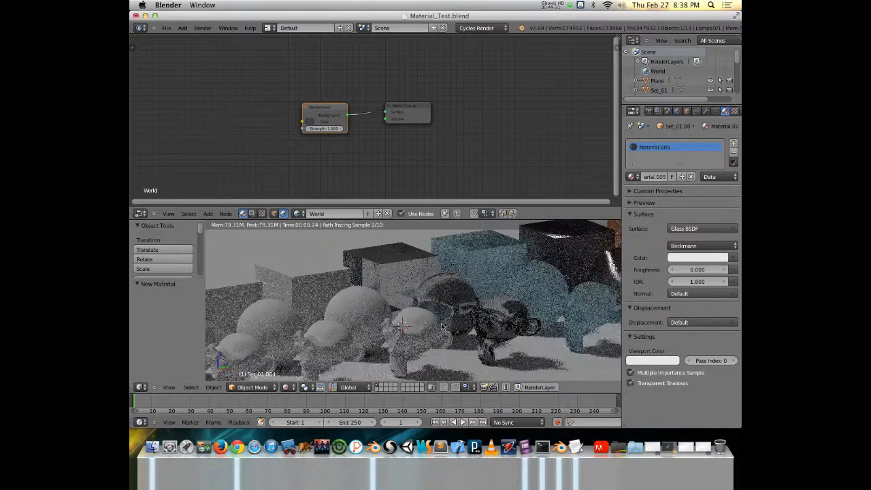
pyautogui.rightClick(417, 330)
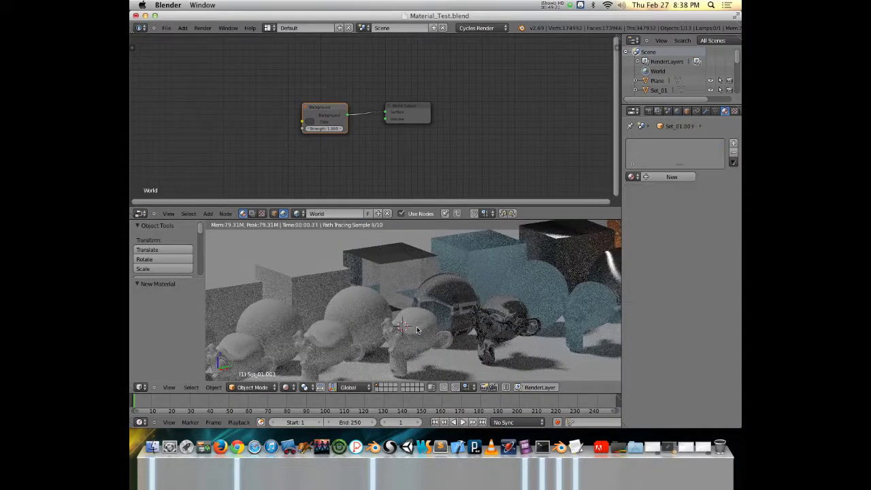
pyautogui.click(654, 177)
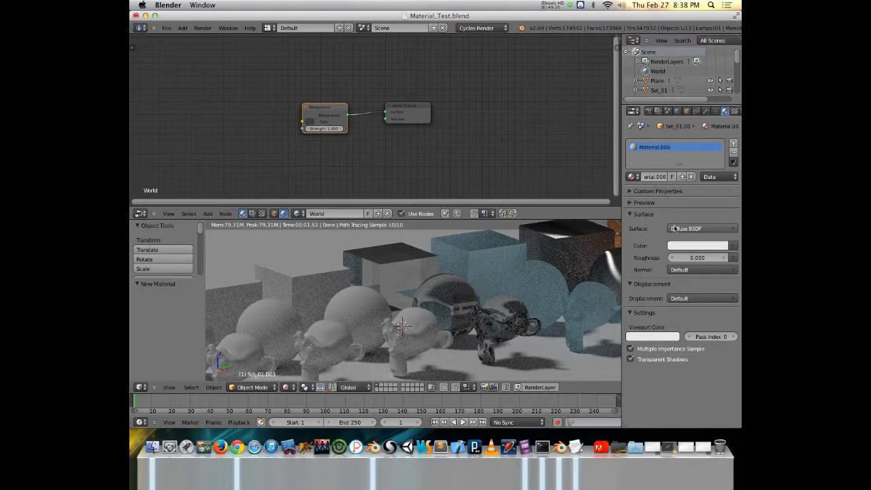
pyautogui.click(697, 230)
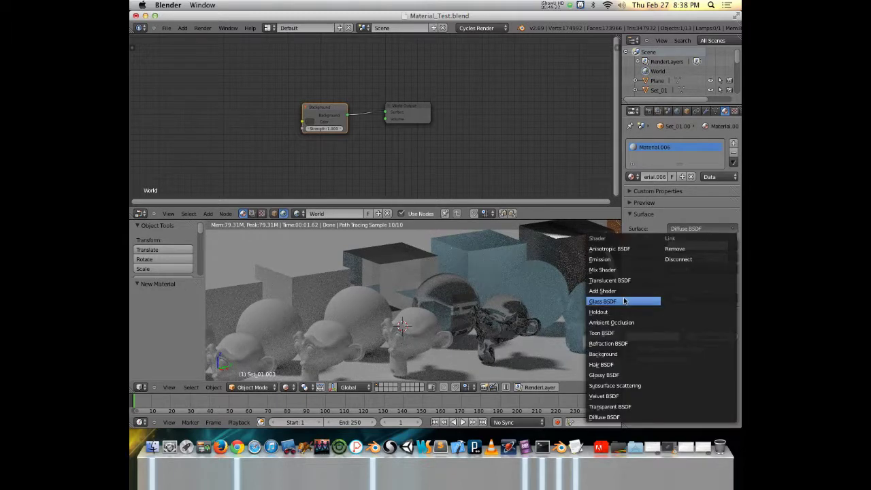
pyautogui.click(625, 333)
# Change the Toon BSDF color on Set_01.003 to a saturated orange-red
pyautogui.scroll(3, 401, 324)
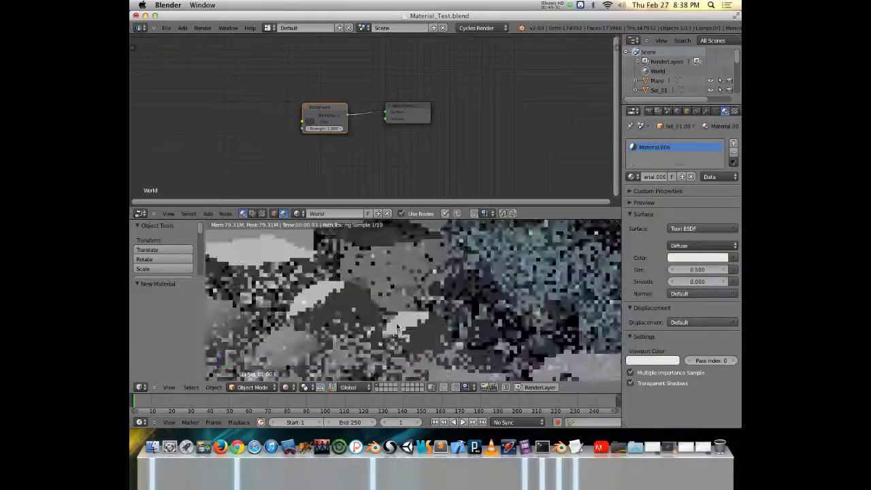
pyautogui.scroll(3, 401, 325)
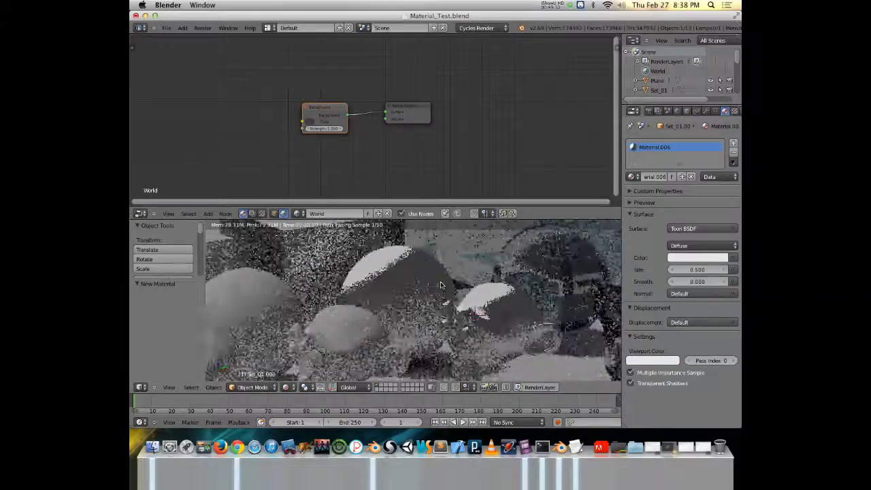
pyautogui.scroll(2, 442, 299)
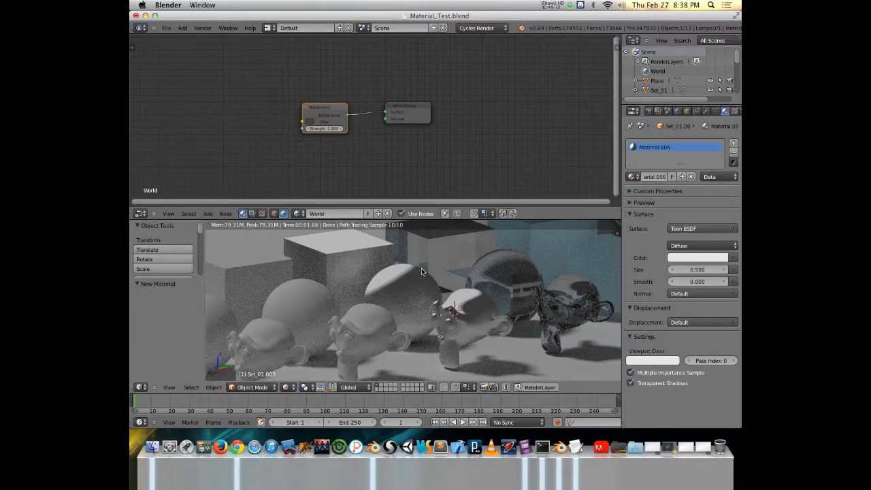
pyautogui.click(706, 258)
pyautogui.moveTo(679, 177)
pyautogui.mouseDown()
pyautogui.moveTo(669, 187)
pyautogui.moveTo(692, 187)
pyautogui.moveTo(663, 185)
pyautogui.moveTo(676, 190)
pyautogui.mouseUp()
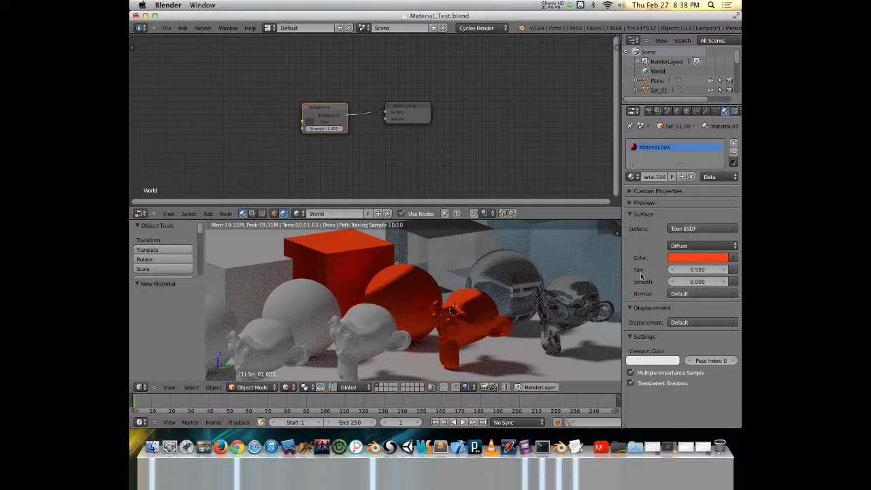
# Try Toon BSDF size values of 0.700 and 0.400 on Set_01.003, and try and undo a smooth value of 0.900
pyautogui.moveTo(695, 269)
pyautogui.mouseDown()
pyautogui.moveTo(667, 270)
pyautogui.moveTo(688, 270)
pyautogui.mouseUp()
pyautogui.moveTo(691, 281)
pyautogui.mouseDown()
pyautogui.moveTo(673, 281)
pyautogui.moveTo(712, 273)
pyautogui.moveTo(728, 281)
pyautogui.mouseUp()
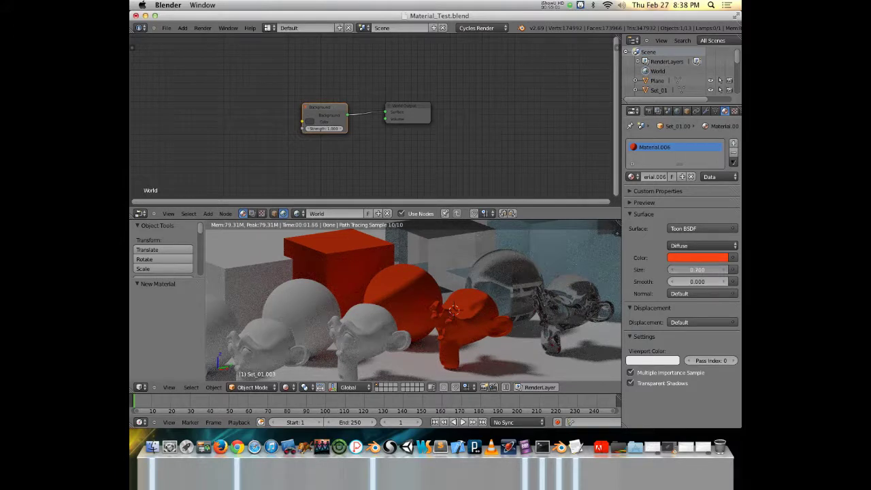
pyautogui.moveTo(697, 270); pyautogui.dragTo(679, 270)
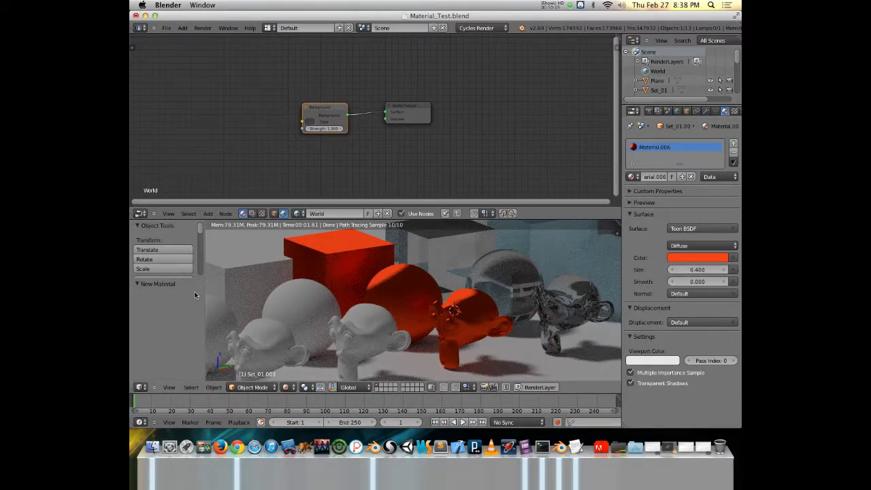
pyautogui.moveTo(694, 282); pyautogui.dragTo(727, 282)
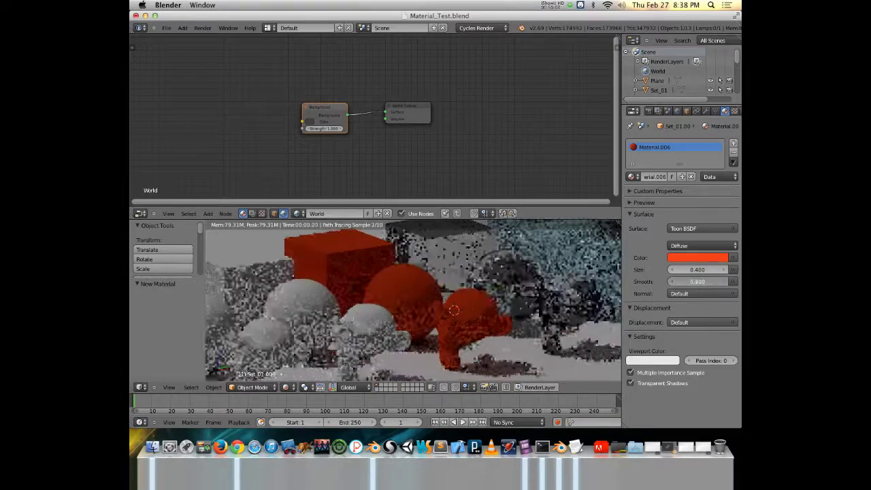
pyautogui.hotkey('ctrl', 'z')
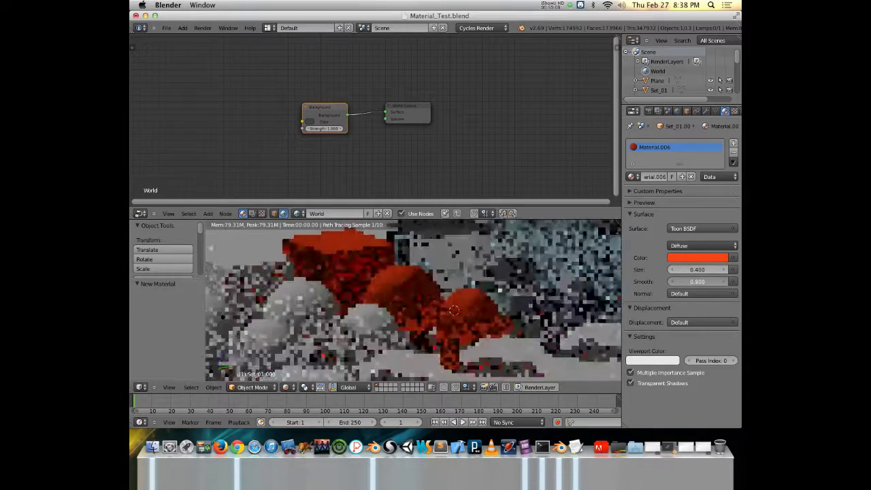
# Reduce the diffuse Toon BSDF size on Set_01.003 to 0.300
pyautogui.moveTo(415, 320)
pyautogui.mouseDown(button='middle')
pyautogui.moveTo(395, 327)
pyautogui.moveTo(394, 294)
pyautogui.mouseUp(button='middle')
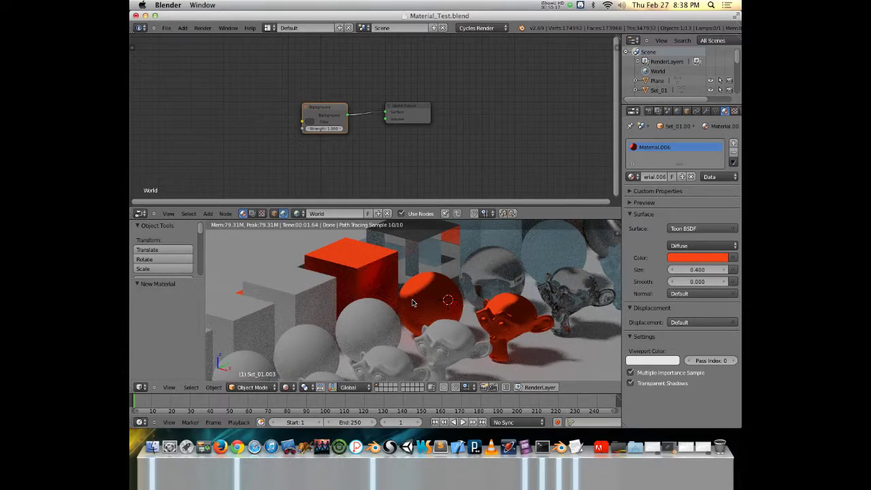
pyautogui.moveTo(475, 342)
pyautogui.keyDown('ctrl'); pyautogui.mouseDown(button='middle')
pyautogui.moveTo(477, 296)
pyautogui.moveTo(526, 300)
pyautogui.mouseUp(button='middle'); pyautogui.keyUp('ctrl')
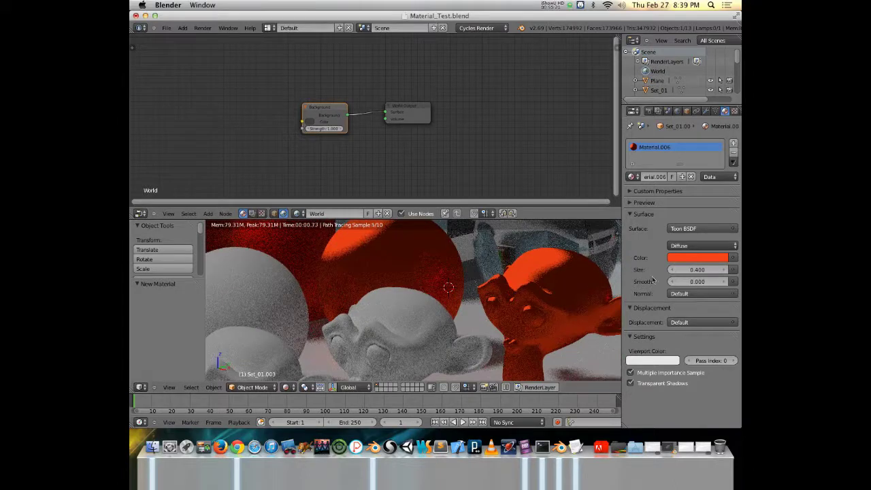
pyautogui.moveTo(699, 271)
pyautogui.mouseDown()
pyautogui.moveTo(688, 271)
pyautogui.moveTo(722, 281)
pyautogui.moveTo(689, 282)
pyautogui.mouseUp()
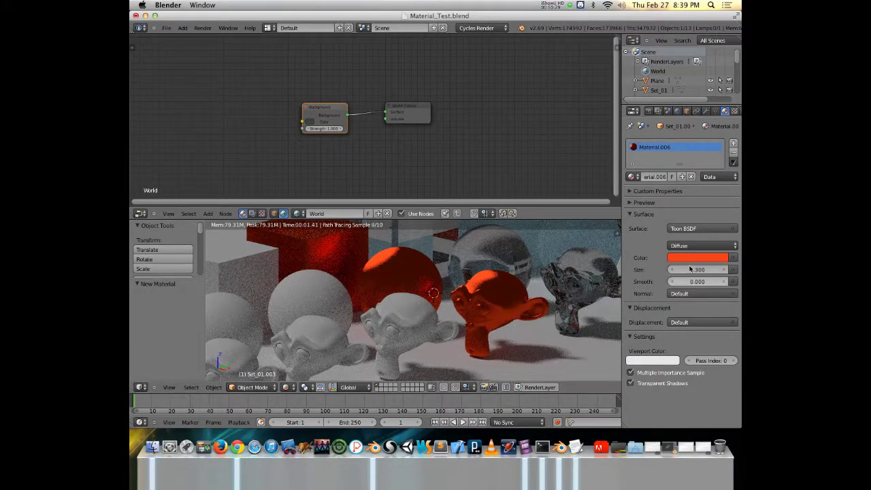
# Switch the Toon BSDF component on Set_01.003 to Glossy and set its size to 0.600
pyautogui.click(704, 246)
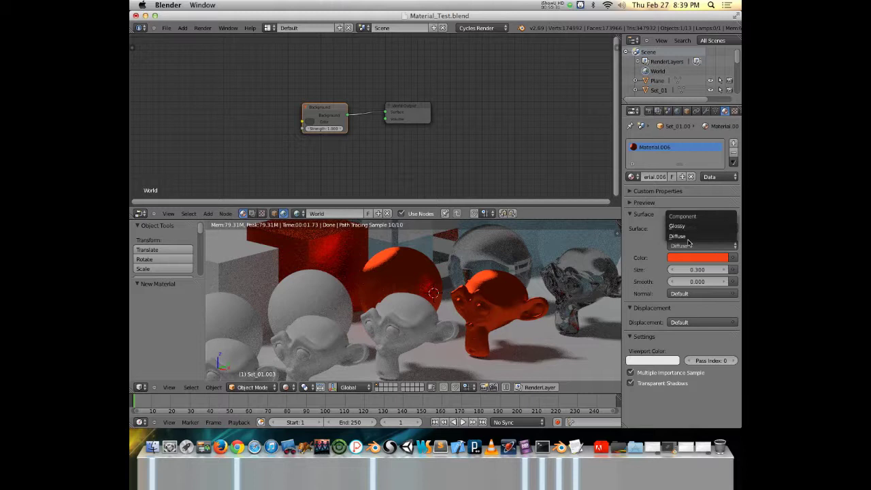
pyautogui.click(681, 226)
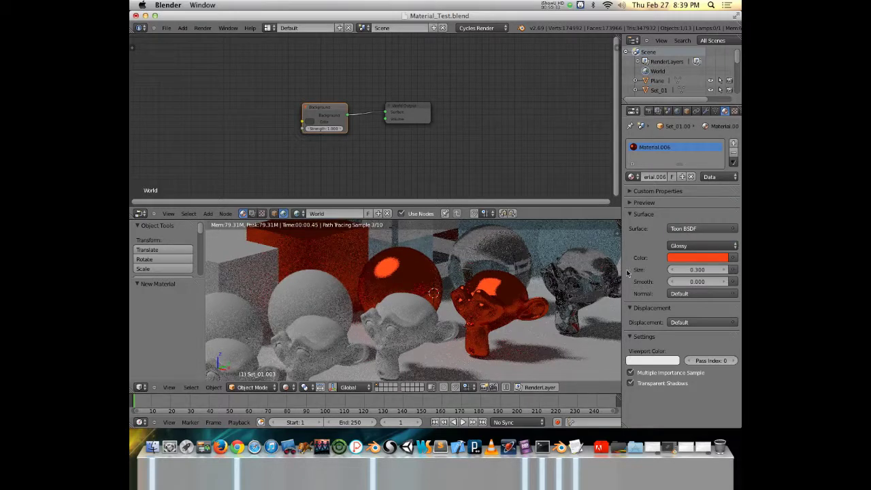
pyautogui.moveTo(687, 281)
pyautogui.mouseDown()
pyautogui.moveTo(711, 269)
pyautogui.moveTo(684, 270)
pyautogui.mouseUp()
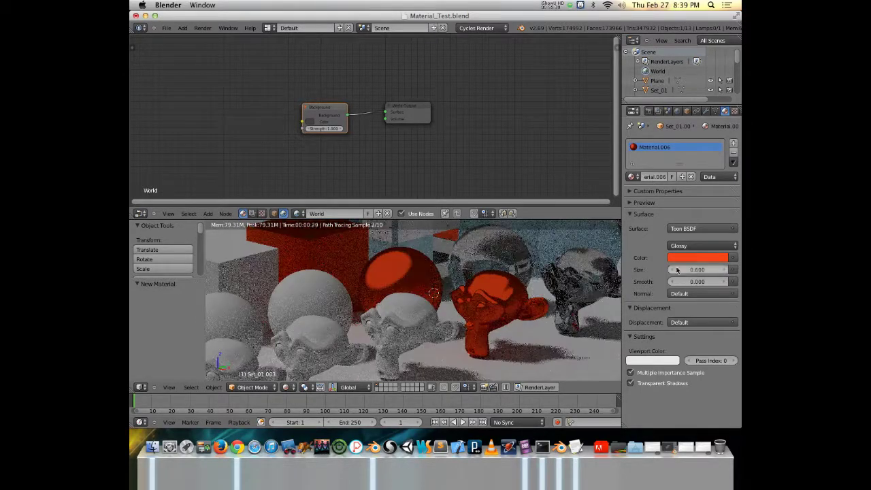
# Select Set_01.010 beside the toon set, add a new material and set its surface shader to Refraction BSDF
pyautogui.moveTo(477, 304); pyautogui.dragTo(577, 260, button='middle')
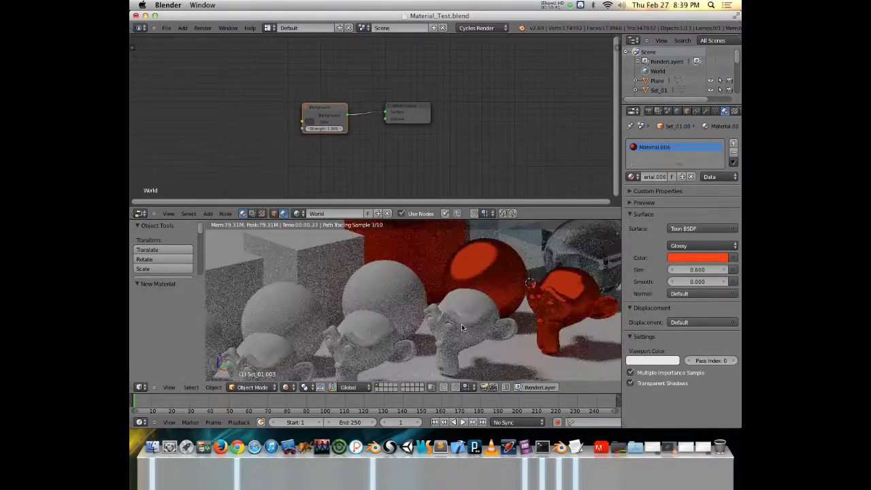
pyautogui.rightClick(580, 258)
pyautogui.click(672, 176)
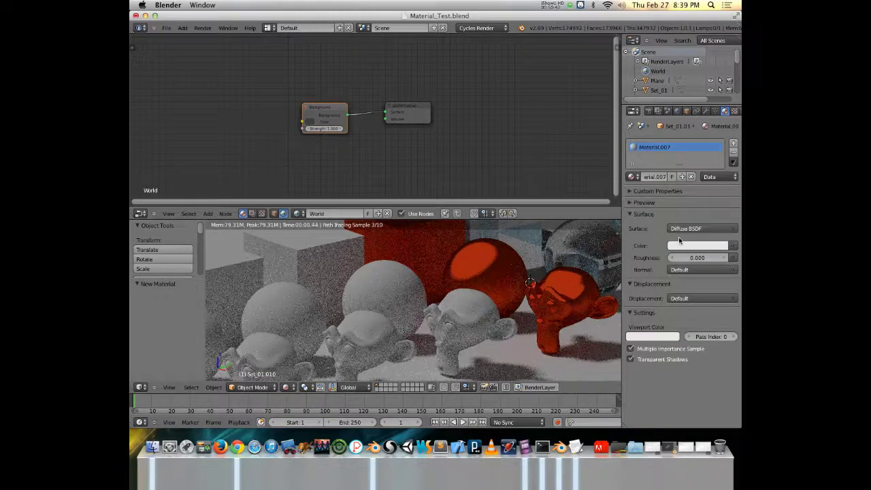
pyautogui.click(688, 229)
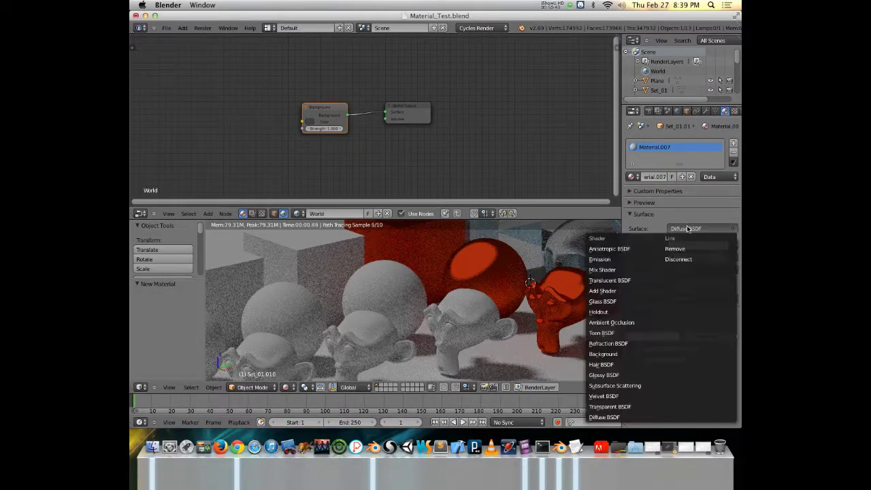
pyautogui.click(631, 344)
# Change the Refraction BSDF color on Set_01.010 to light blue and set its roughness to 0.000
pyautogui.moveTo(517, 293); pyautogui.dragTo(534, 302, button='middle')
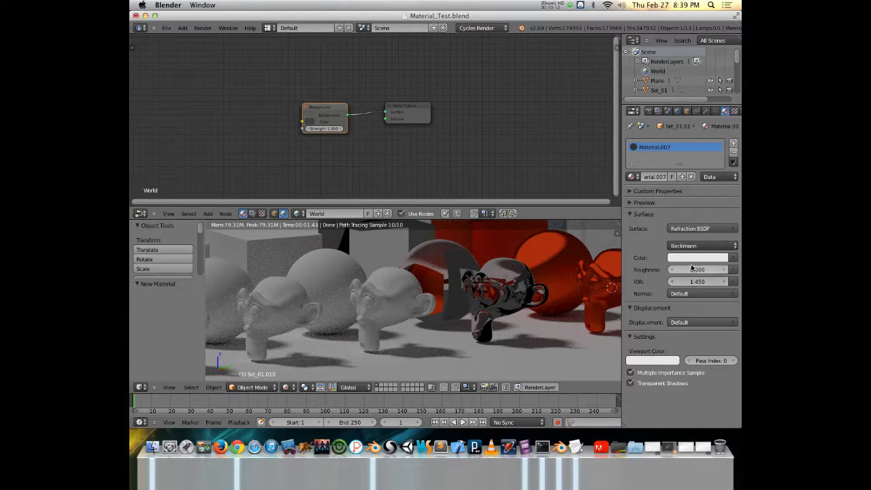
pyautogui.click(691, 260)
pyautogui.moveTo(698, 173); pyautogui.dragTo(685, 132)
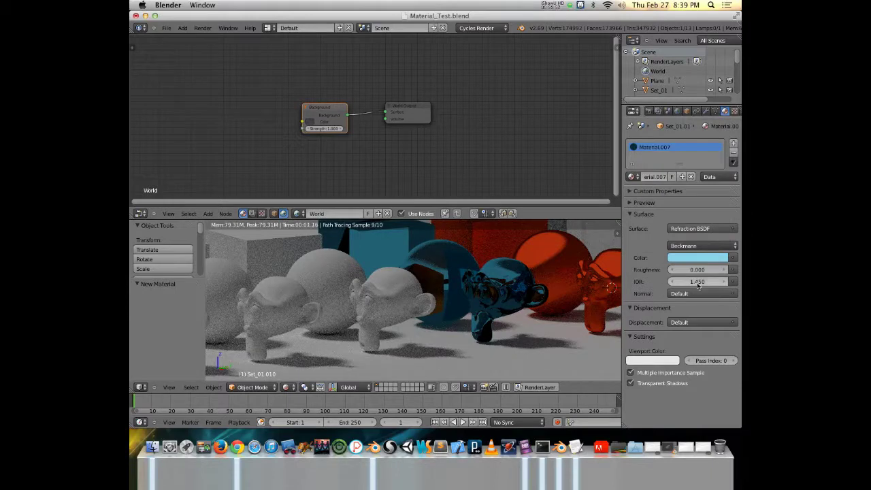
# Try a roughness of 0.100 on the blue refraction material and undo it
pyautogui.moveTo(544, 292); pyautogui.dragTo(422, 294, button='middle')
pyautogui.moveTo(701, 274); pyautogui.dragTo(707, 275)
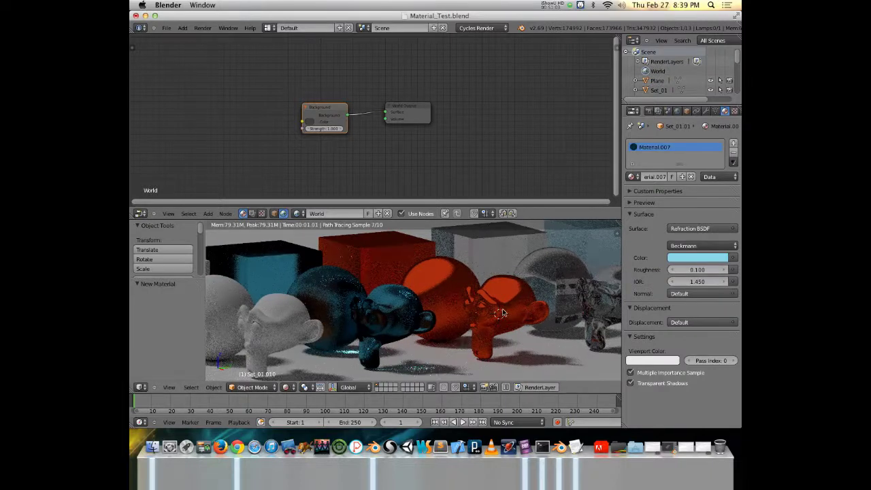
pyautogui.hotkey('ctrl', 'z')
# Select Set_01.009 beside the refraction set, add a new material and set its surface shader to Velvet BSDF
pyautogui.moveTo(320, 303); pyautogui.dragTo(395, 303, button='middle')
pyautogui.rightClick(395, 303)
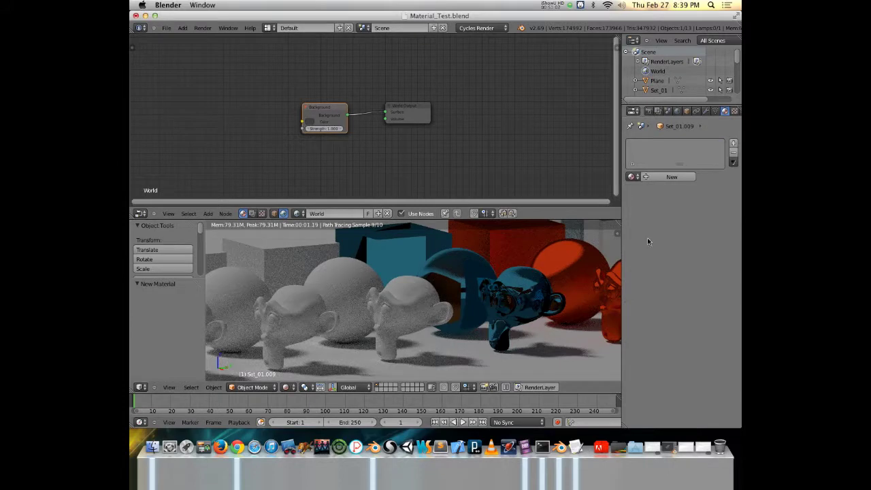
pyautogui.click(667, 178)
pyautogui.click(702, 228)
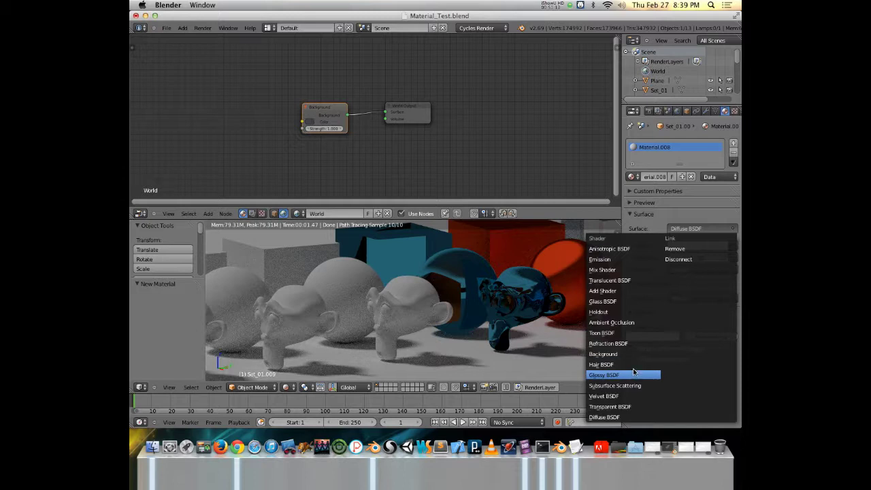
pyautogui.click(637, 396)
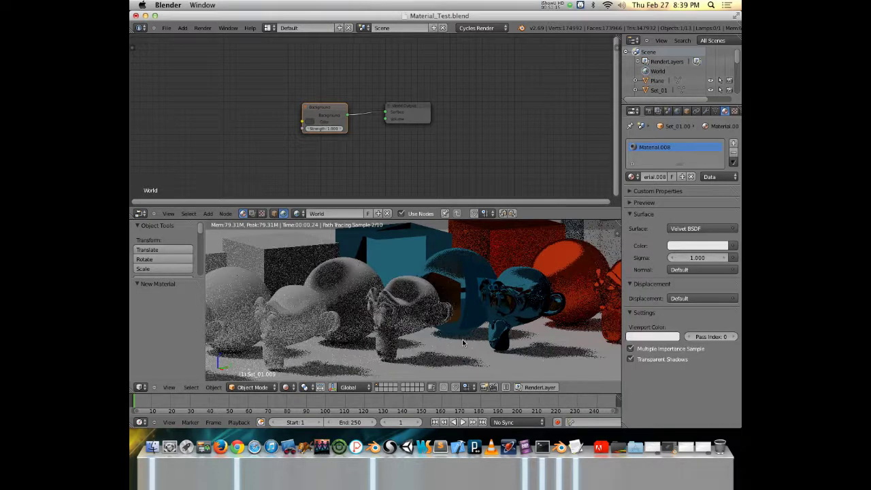
# Inspect the velvet monkey head up close and set the Velvet BSDF sigma to 0.600
pyautogui.scroll(5, 446, 311)
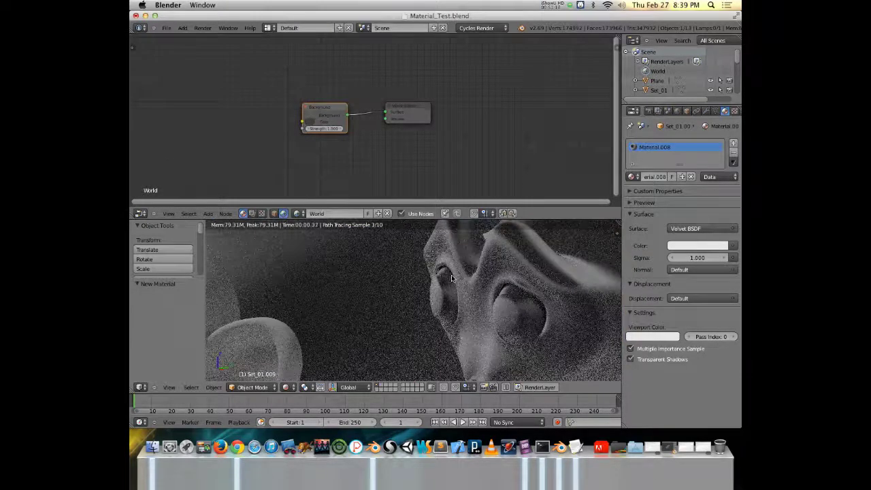
pyautogui.moveTo(455, 288); pyautogui.dragTo(508, 304, button='middle')
pyautogui.moveTo(440, 288); pyautogui.dragTo(436, 291, button='middle')
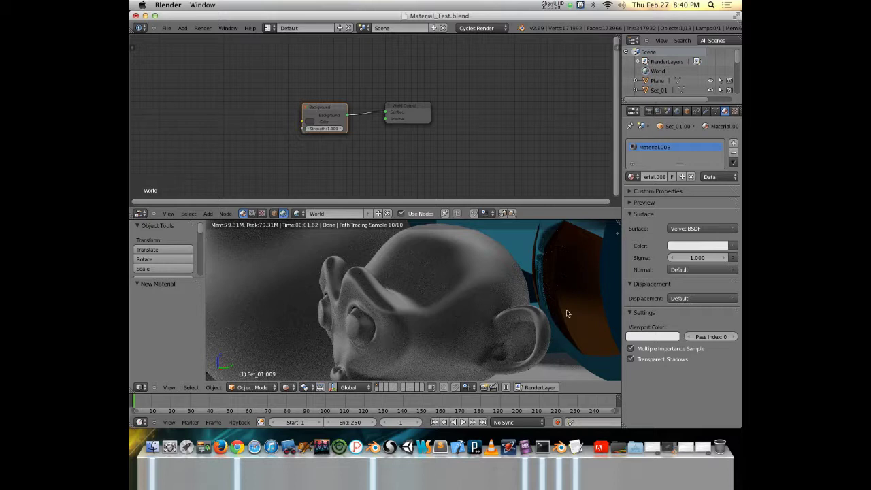
pyautogui.moveTo(697, 258); pyautogui.dragTo(671, 257)
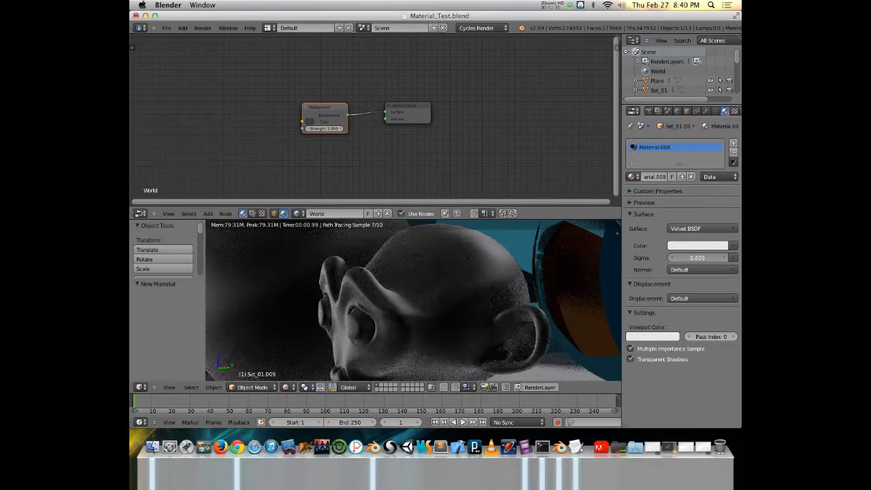
# Change the Velvet BSDF color on Set_01.009 to a slightly darkened magenta-purple with hue 0.840 and saturation 0.821
pyautogui.click(676, 246)
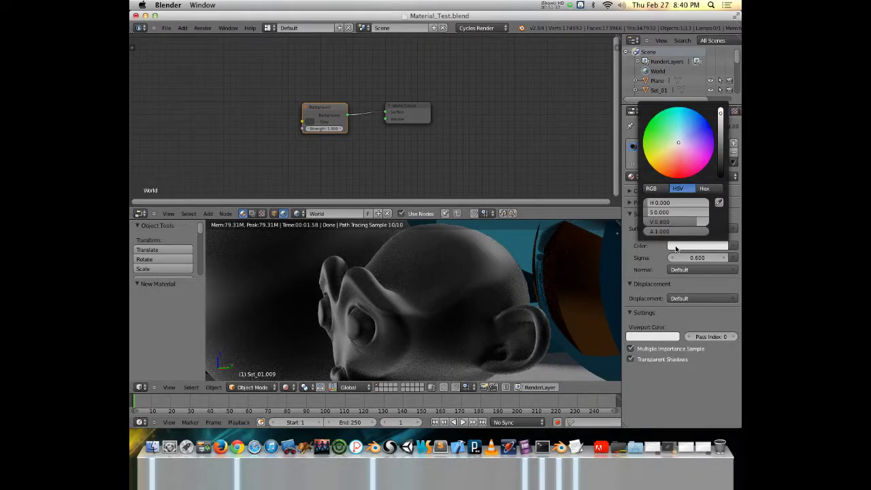
pyautogui.moveTo(676, 145); pyautogui.dragTo(703, 158)
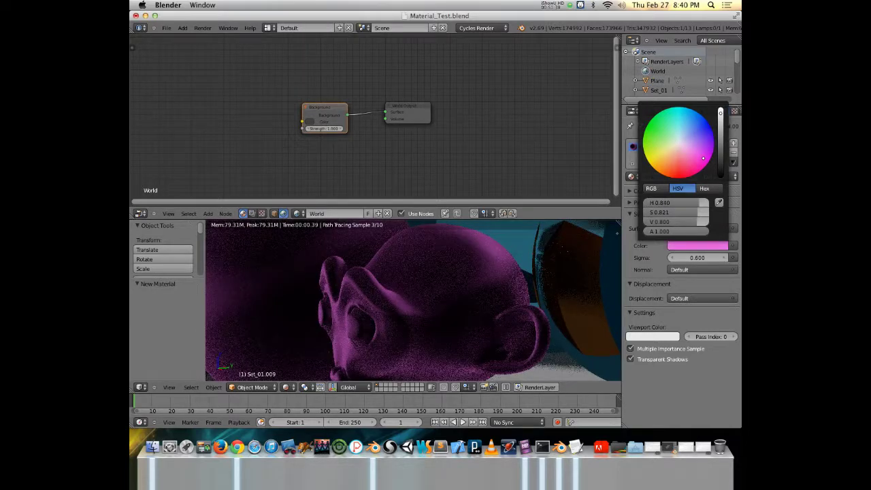
pyautogui.scroll(-3, 693, 151)
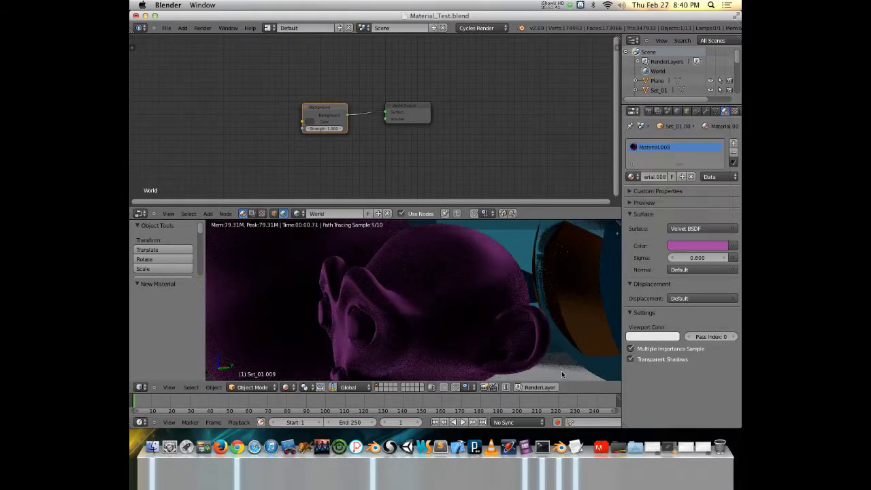
# Select Set_01.006 beside the velvet set, add a new material and set its surface shader to Subsurface Scattering
pyautogui.scroll(-5, 460, 317)
pyautogui.hscroll(-5, 445, 325)
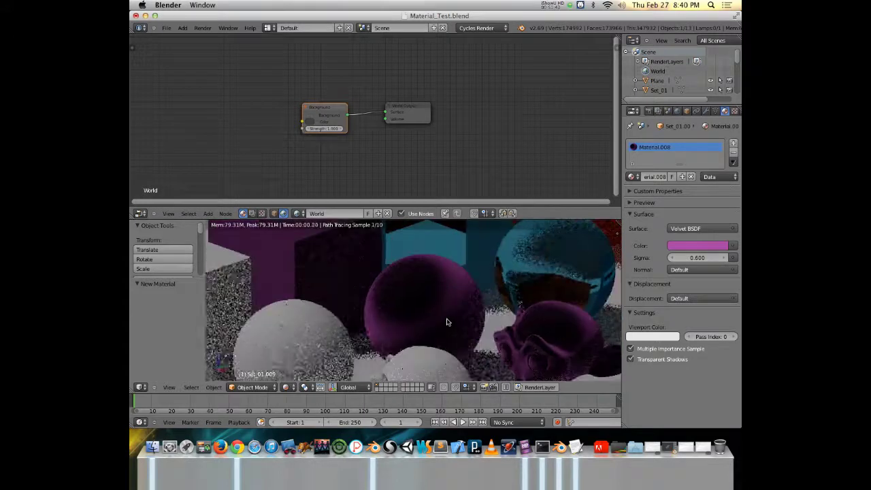
pyautogui.hscroll(-5, 448, 321)
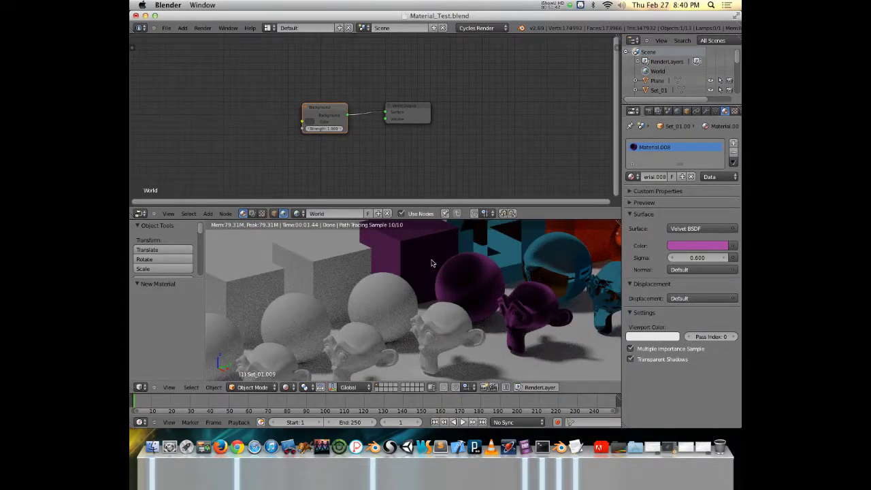
pyautogui.rightClick(382, 304)
pyautogui.click(672, 176)
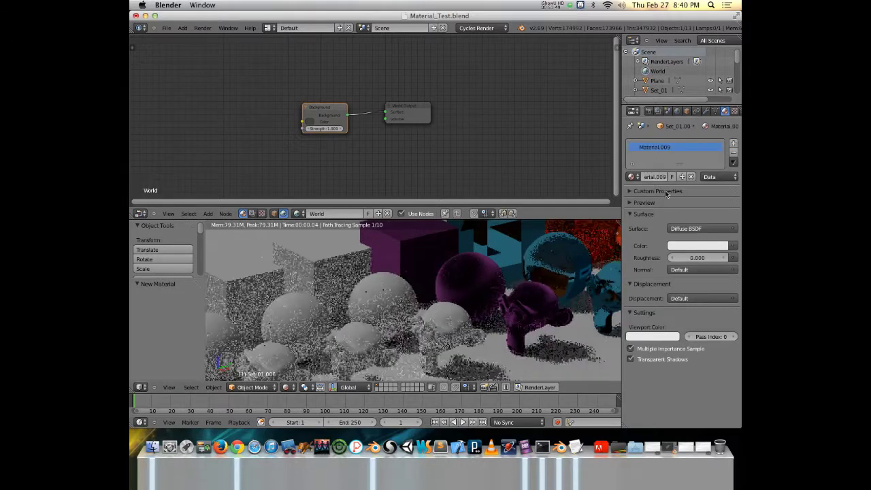
pyautogui.click(689, 229)
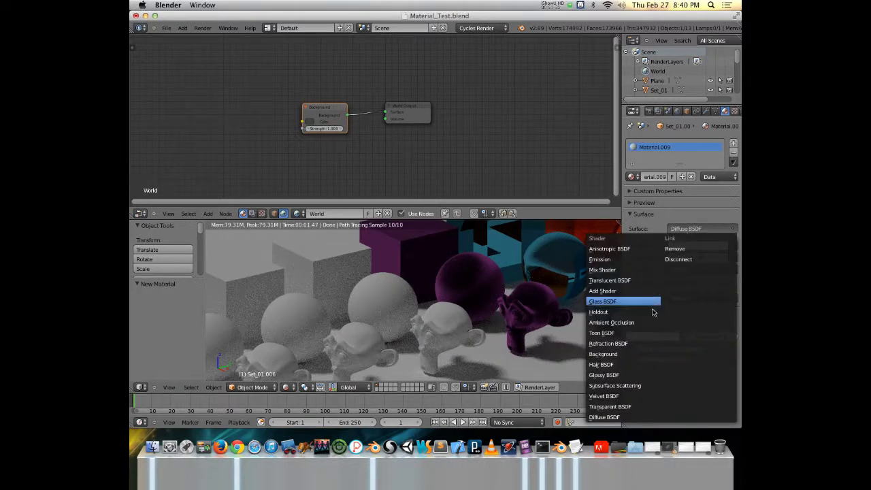
pyautogui.click(611, 386)
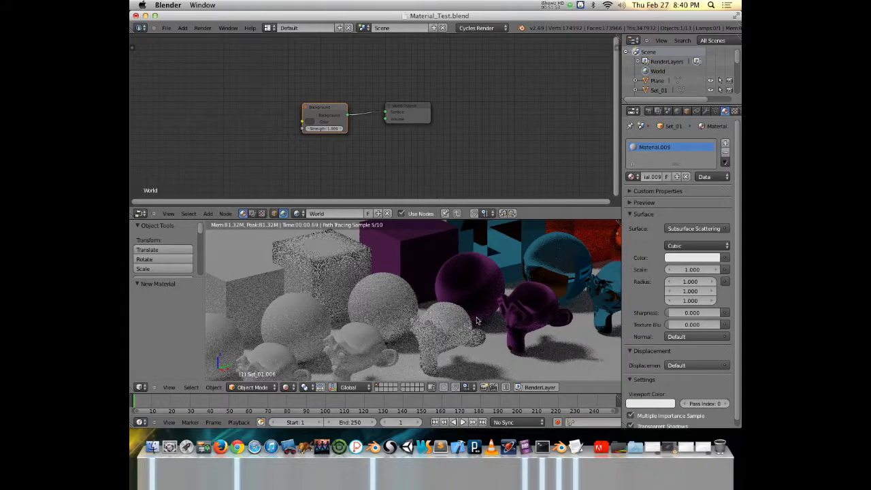
# Change the Subsurface Scattering color on Set_01.006 to a pale skin tone and inspect the monkey head up close
pyautogui.moveTo(384, 302); pyautogui.dragTo(478, 286, button='middle')
pyautogui.scroll(3, 470, 285)
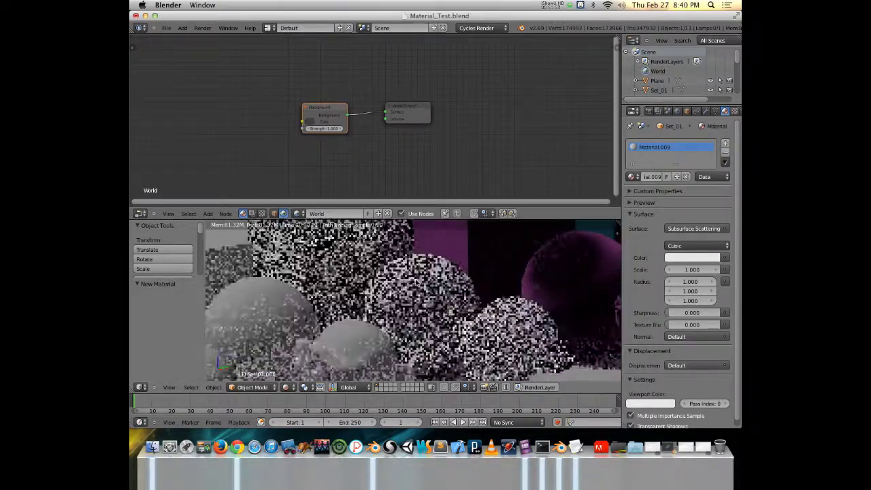
pyautogui.click(704, 259)
pyautogui.click(665, 164)
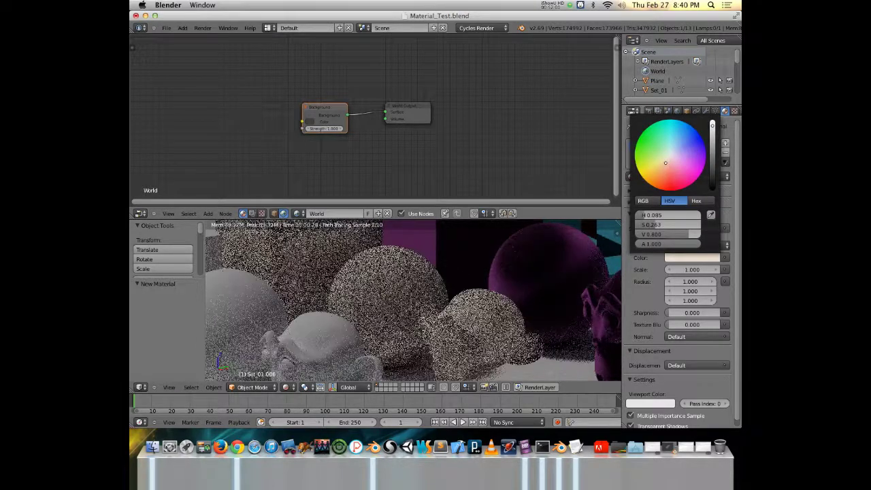
pyautogui.click(666, 163)
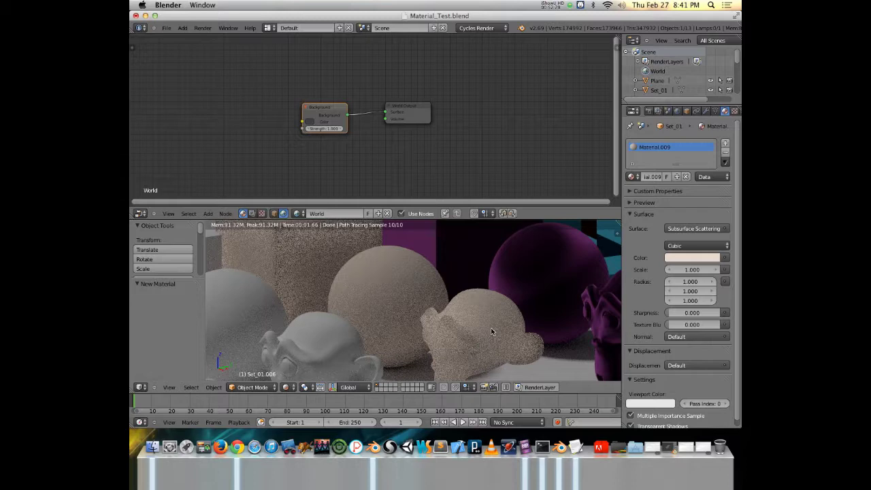
pyautogui.scroll(4, 489, 312)
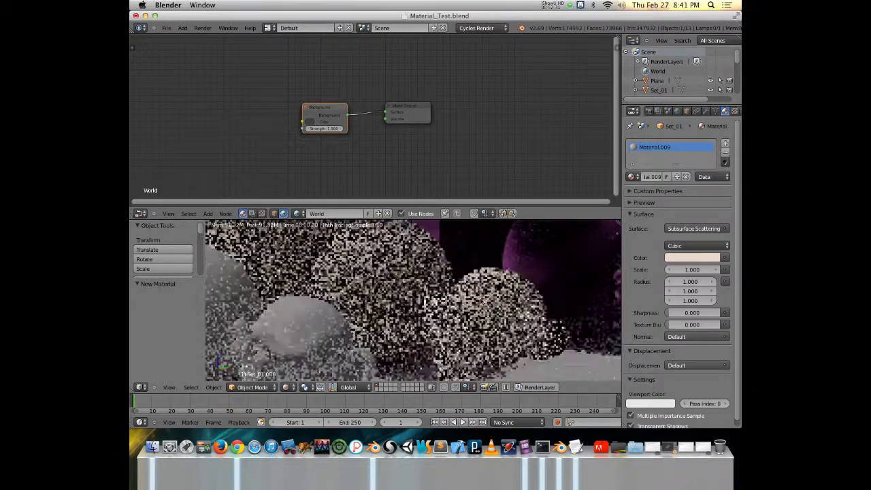
pyautogui.moveTo(293, 297); pyautogui.dragTo(279, 320, button='middle')
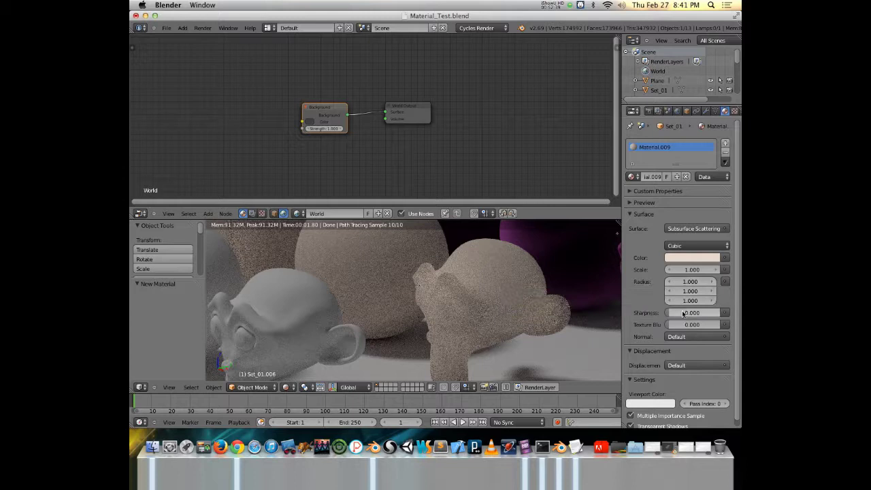
# Set the three Subsurface Scattering radius values on Set_01.006 to 1.000, 2.000 and 4.000
pyautogui.click(693, 280)
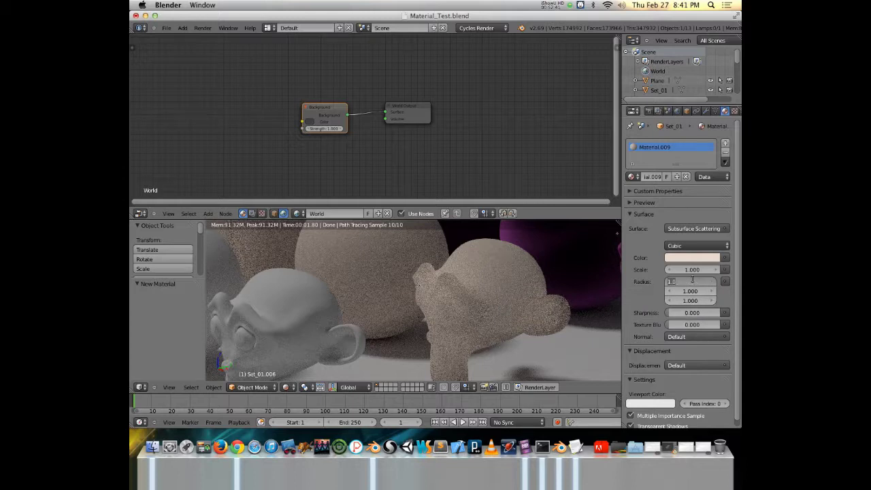
pyautogui.write('1')
pyautogui.press('Tab')
pyautogui.write('2')
pyautogui.press('Tab')
pyautogui.write('4')
pyautogui.press('Return')
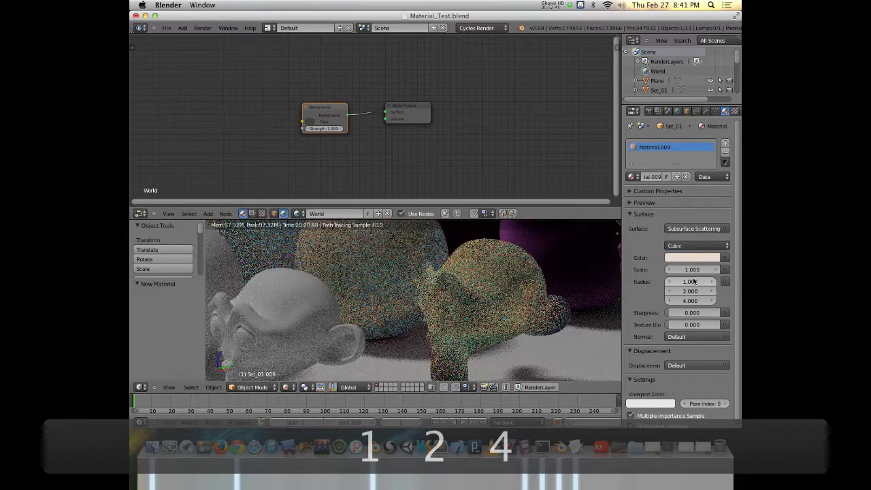
# Change the subsurface radius values on Set_01.006 to 2.000, 4.000 and 8.000, and raise the third one to 10.000
pyautogui.click(691, 282)
pyautogui.write('2')
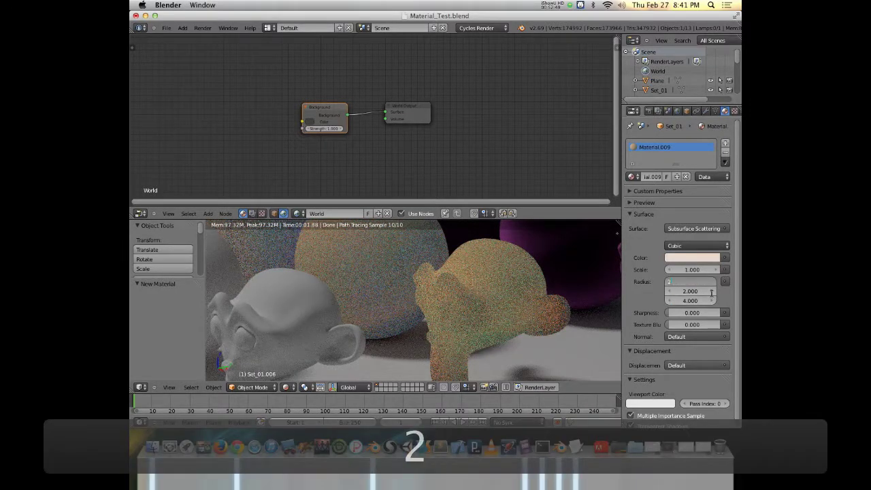
pyautogui.press('Tab')
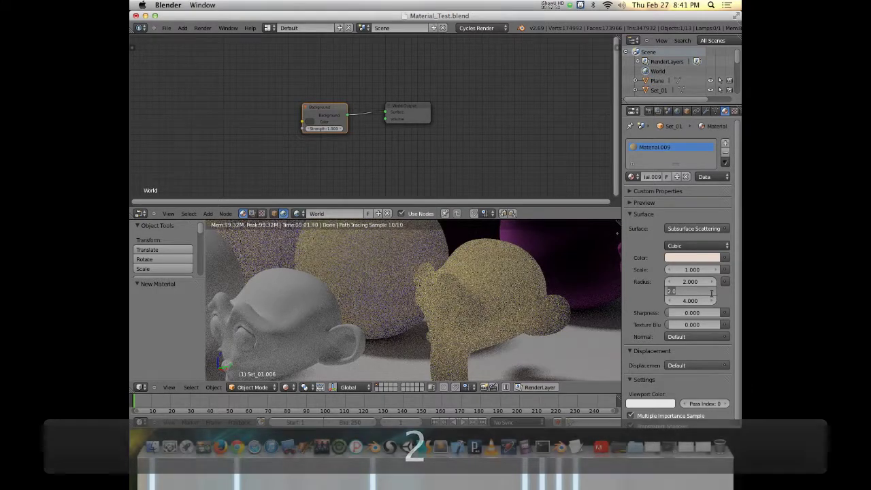
pyautogui.write('4')
pyautogui.press('Tab')
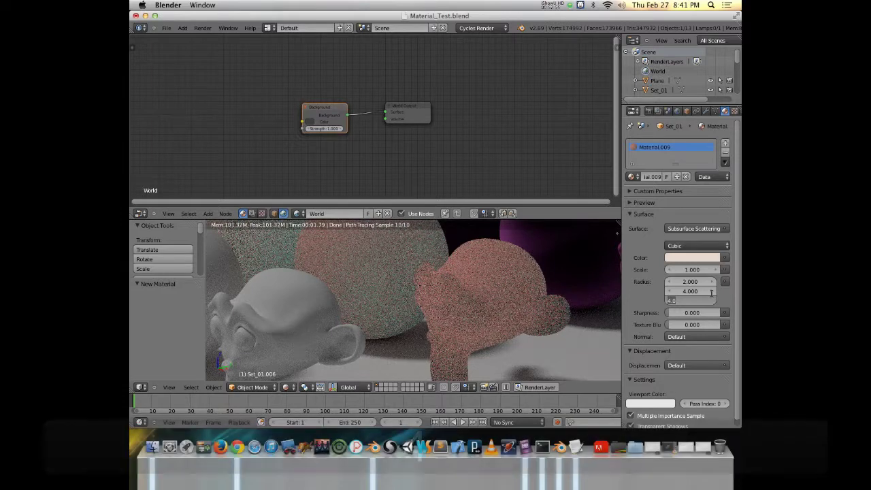
pyautogui.write('8')
pyautogui.press('Return')
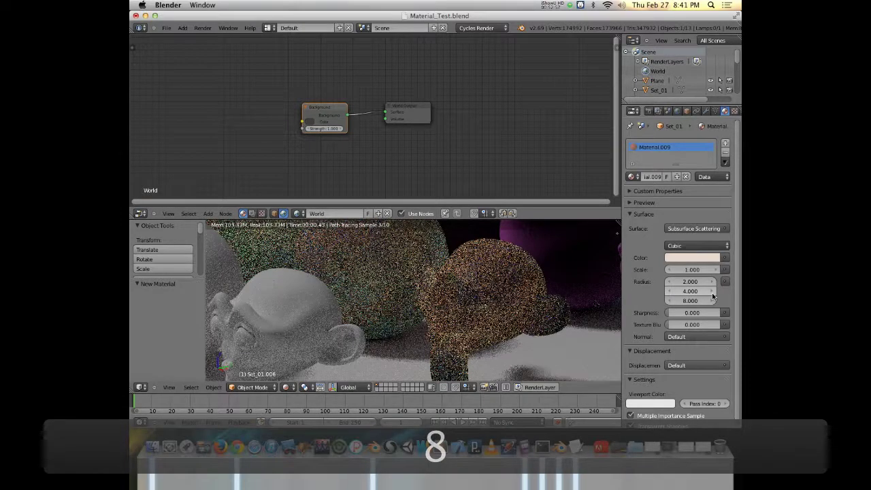
pyautogui.write('10')
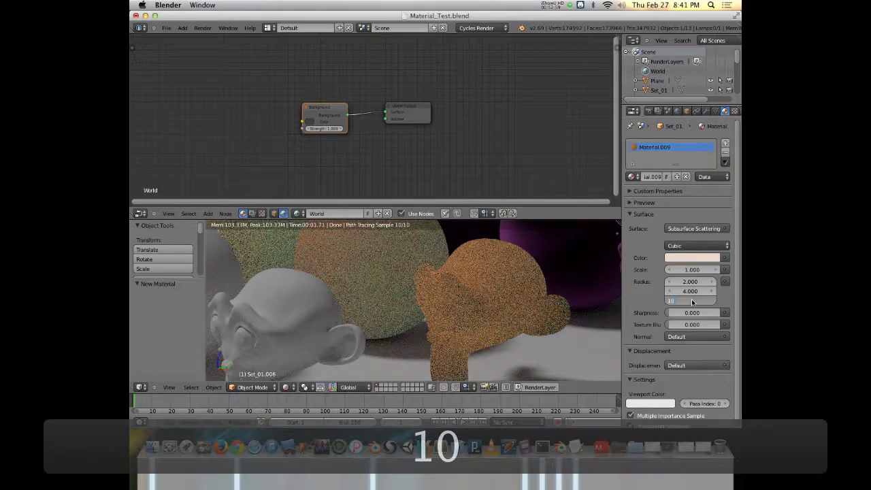
pyautogui.press('Return')
pyautogui.moveTo(506, 327); pyautogui.dragTo(354, 272, button='middle')
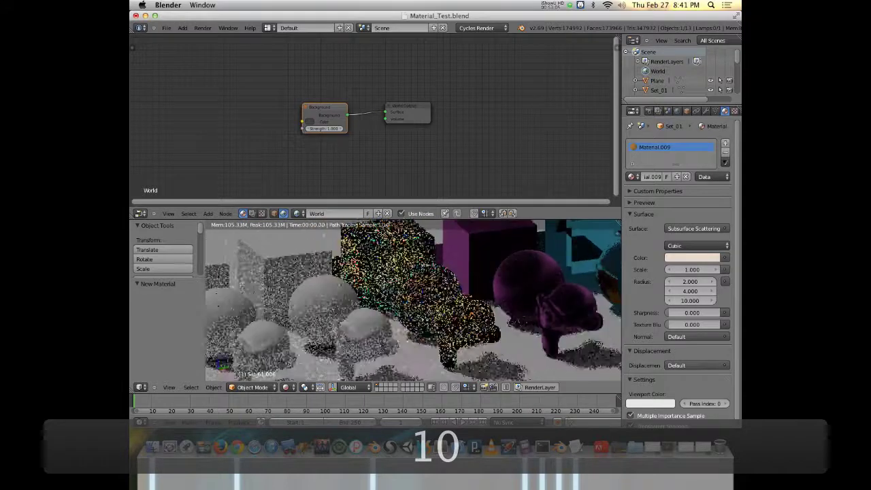
# Set all three subsurface radius values on Set_01.006 to 4.000 and inspect the set from several angles
pyautogui.click(690, 282)
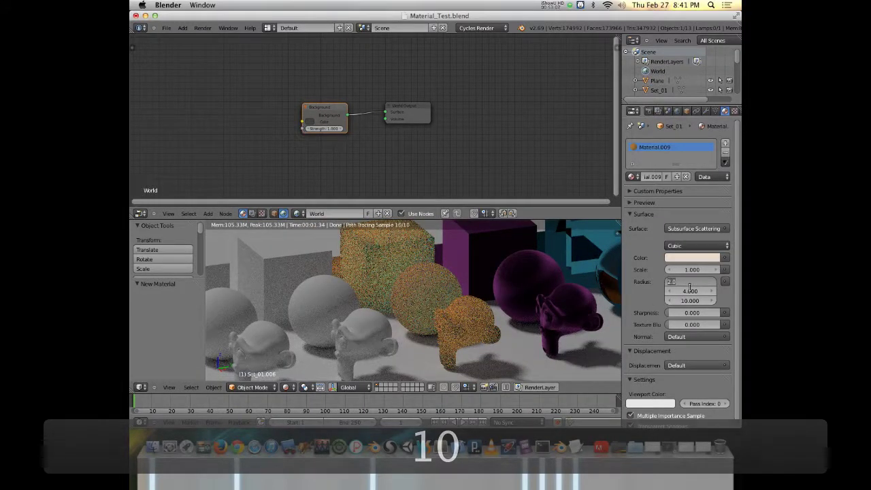
pyautogui.write('4')
pyautogui.press('Tab')
pyautogui.write('4')
pyautogui.press('Tab')
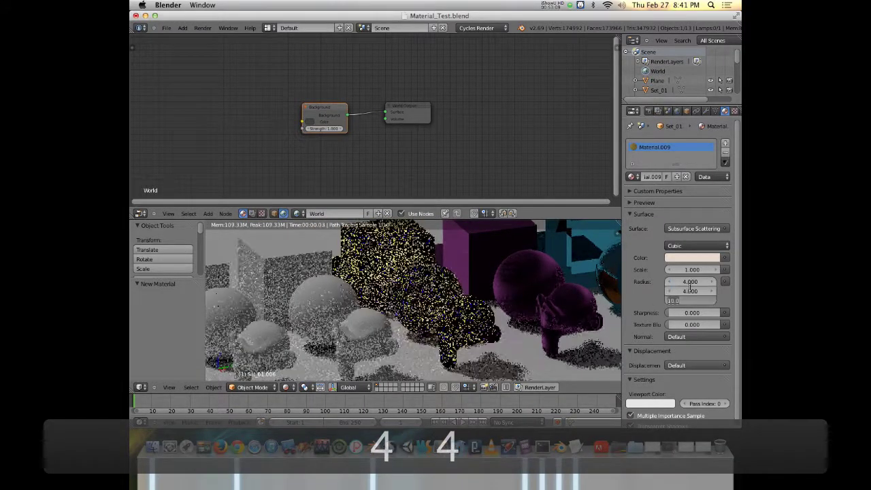
pyautogui.write('4')
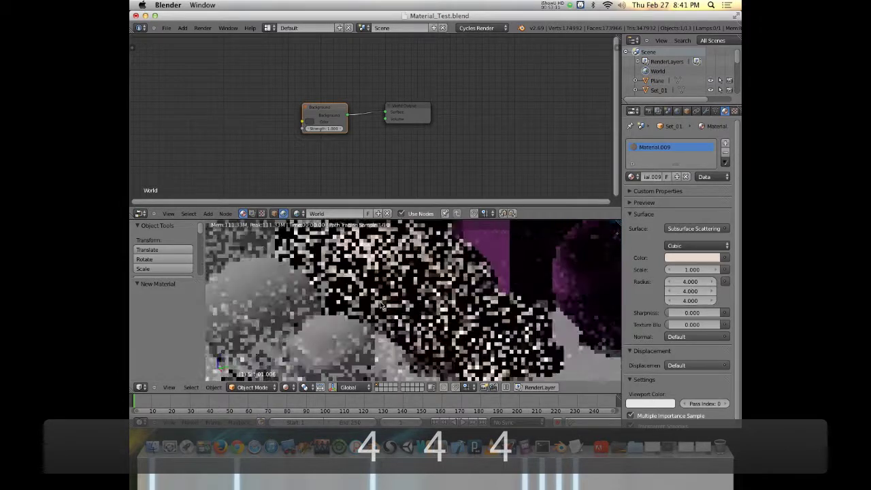
pyautogui.moveTo(467, 299); pyautogui.dragTo(406, 290, button='middle')
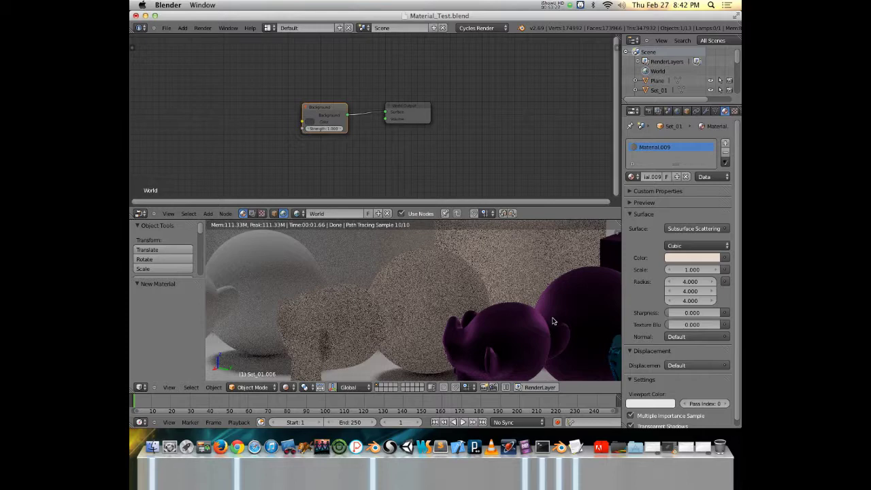
pyautogui.moveTo(381, 300)
pyautogui.mouseDown(button='middle')
pyautogui.moveTo(393, 278)
pyautogui.moveTo(476, 272)
pyautogui.mouseUp(button='middle')
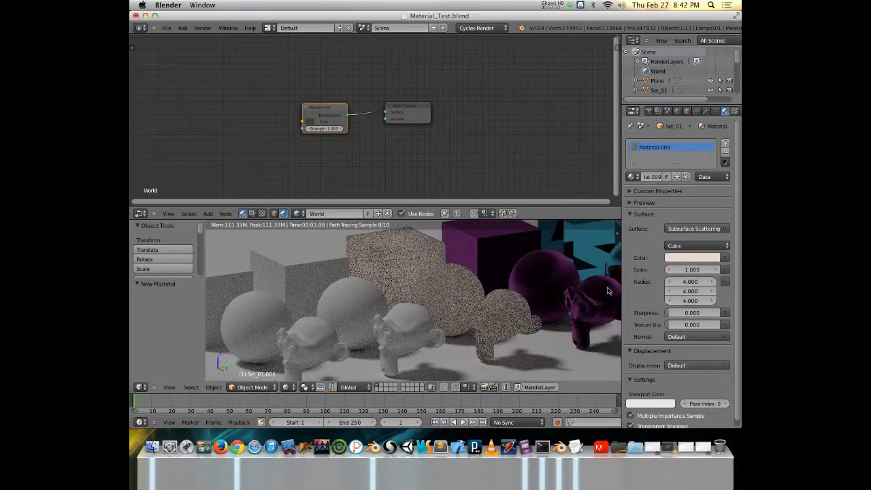
# Reduce the Subsurface Scattering scale on Set_01.006 to 0.200
pyautogui.moveTo(689, 270)
pyautogui.mouseDown()
pyautogui.moveTo(728, 269)
pyautogui.moveTo(688, 271)
pyautogui.mouseUp()
pyautogui.click(688, 271)
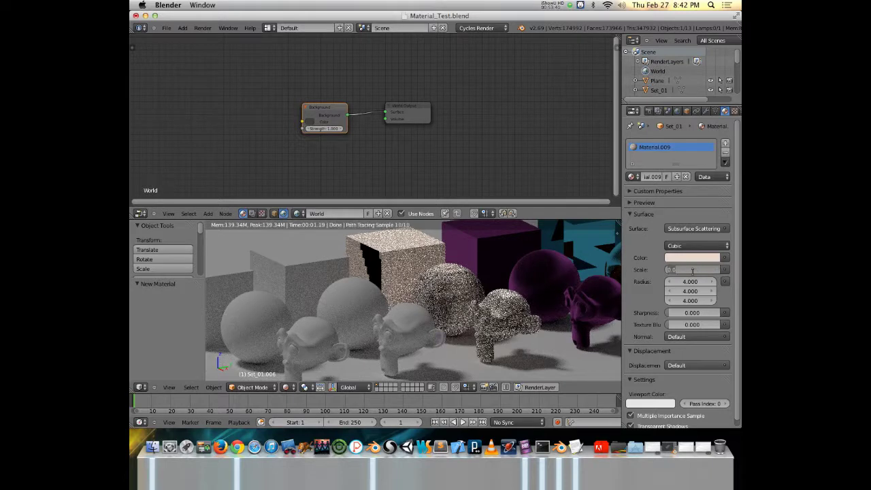
pyautogui.write('.2')
pyautogui.press('Return')
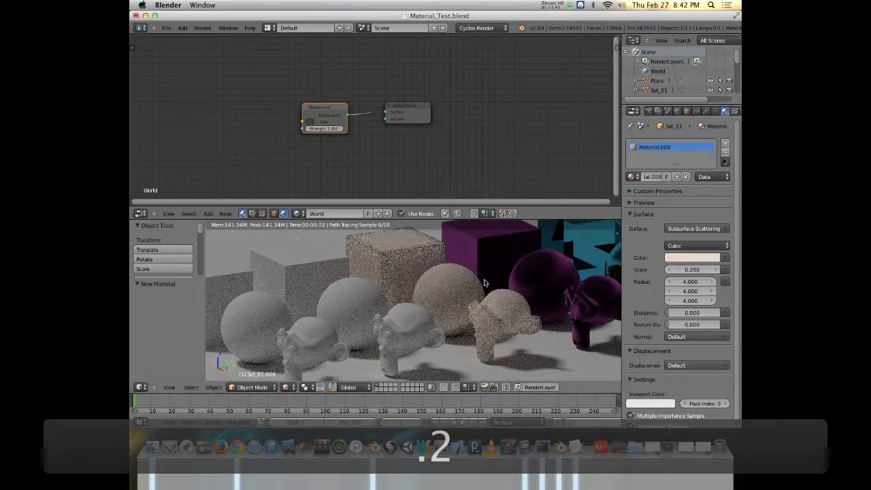
# Select Set_01.007 beside the subsurface set, add a new material and set its surface shader to Transparent BSDF
pyautogui.keyDown('shift'); pyautogui.moveTo(361, 304); pyautogui.dragTo(384, 306, button='middle'); pyautogui.keyUp('shift')
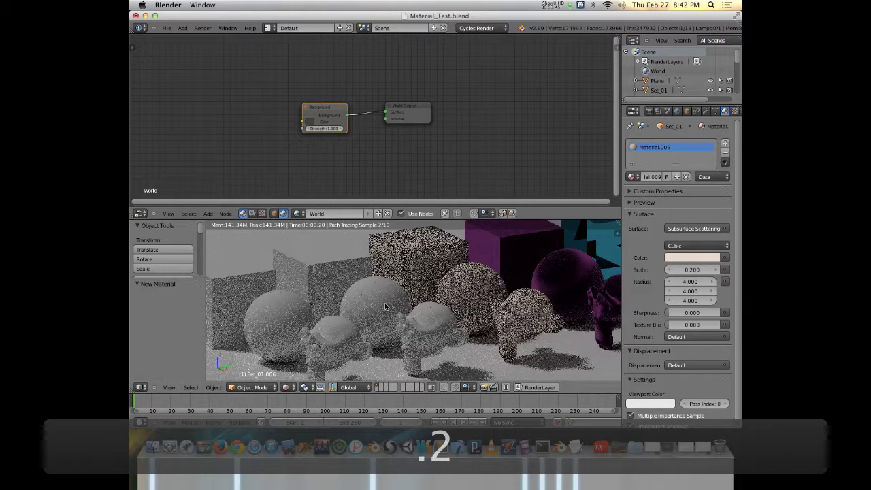
pyautogui.rightClick(372, 305)
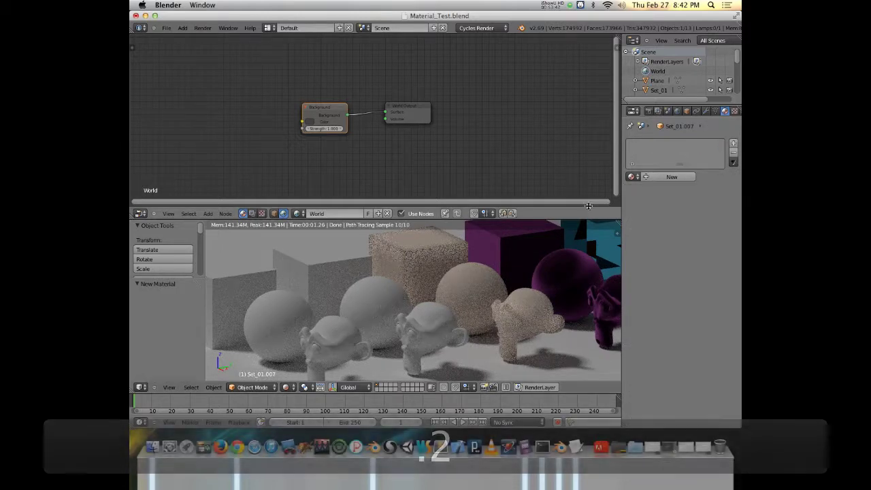
pyautogui.click(672, 177)
pyautogui.click(701, 229)
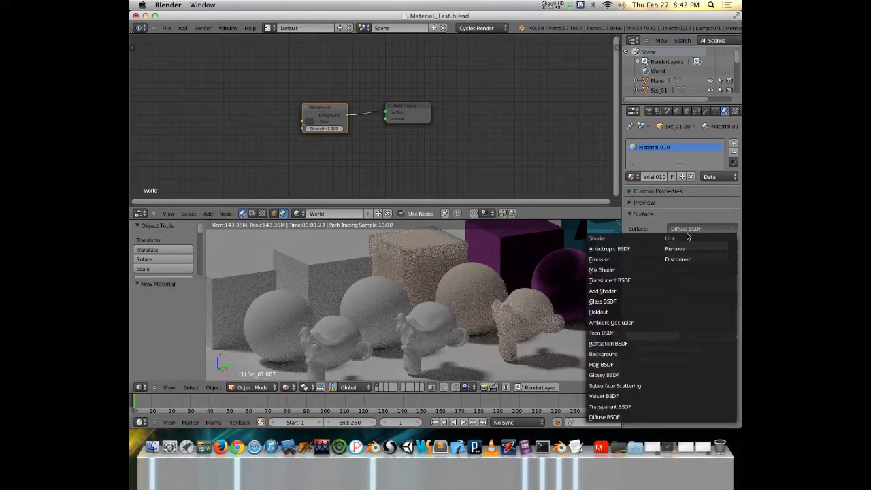
pyautogui.click(645, 406)
pyautogui.scroll(5, 403, 338)
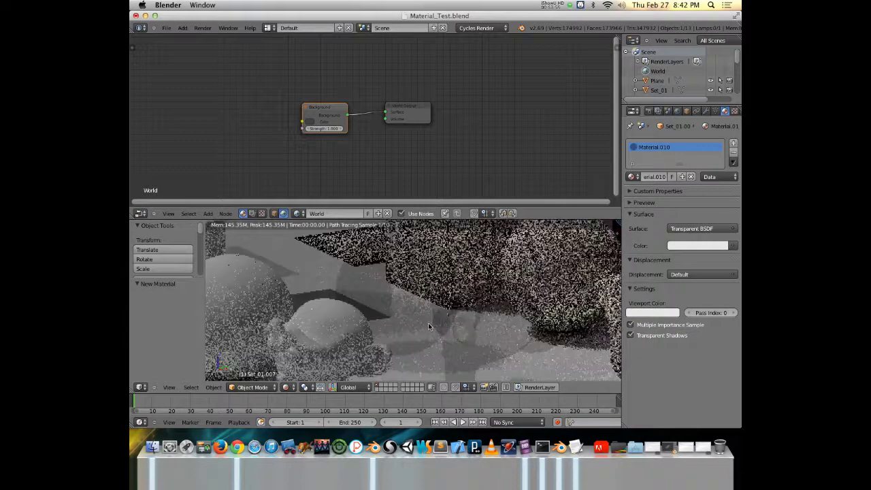
# Change the Transparent BSDF color on Set_01.007 to a pale yellow
pyautogui.rightClick(578, 303)
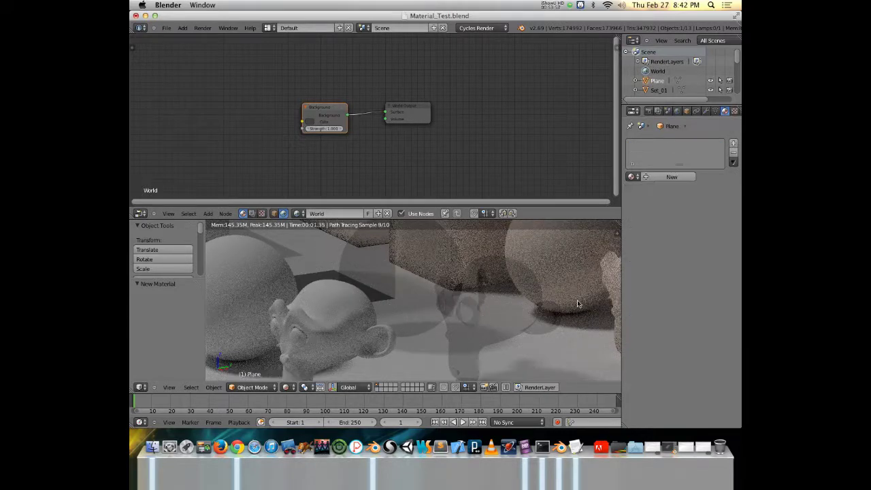
pyautogui.rightClick(481, 300)
pyautogui.click(689, 247)
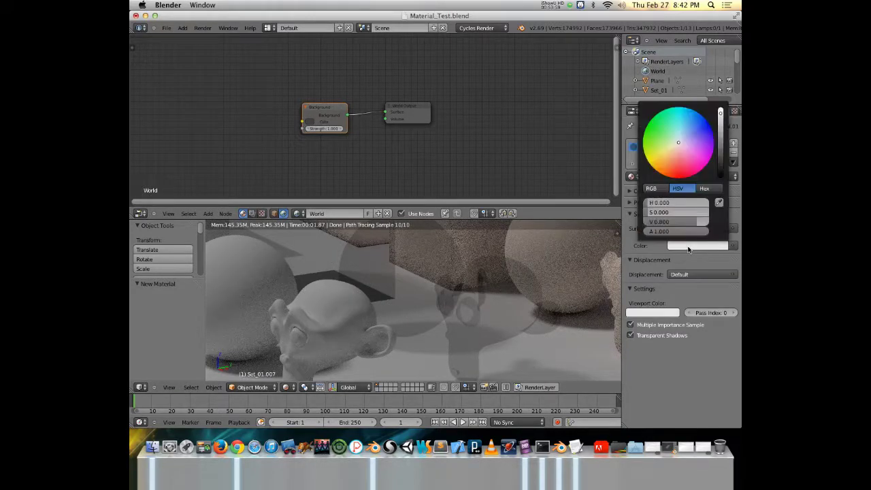
pyautogui.moveTo(683, 139)
pyautogui.mouseDown()
pyautogui.moveTo(674, 154)
pyautogui.moveTo(662, 152)
pyautogui.mouseUp()
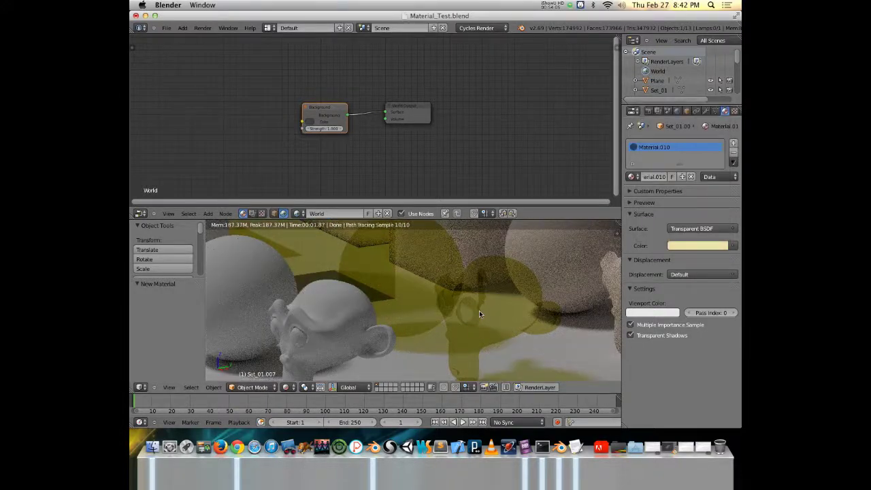
# Select Set_01.008, the last uncolored set, add a new material and set its surface shader to Emission
pyautogui.scroll(2, 417, 313)
pyautogui.moveTo(417, 313); pyautogui.dragTo(457, 289, button='middle')
pyautogui.rightClick(451, 296)
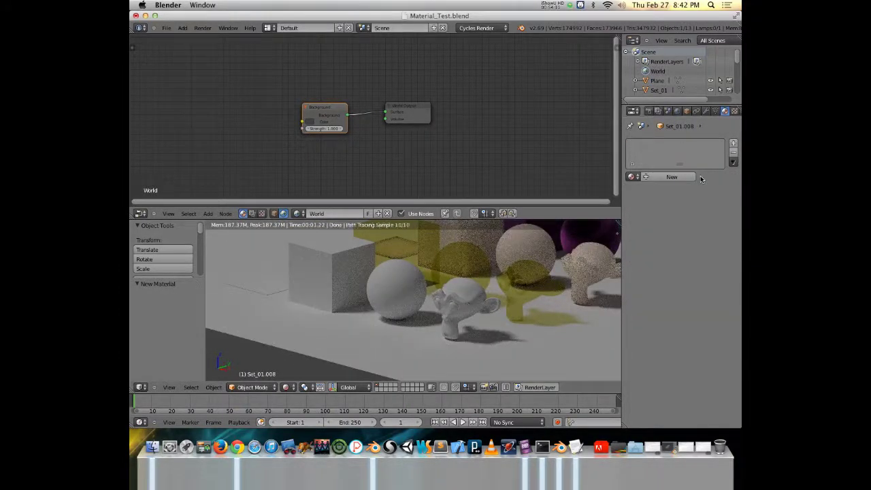
pyautogui.click(660, 177)
pyautogui.click(701, 228)
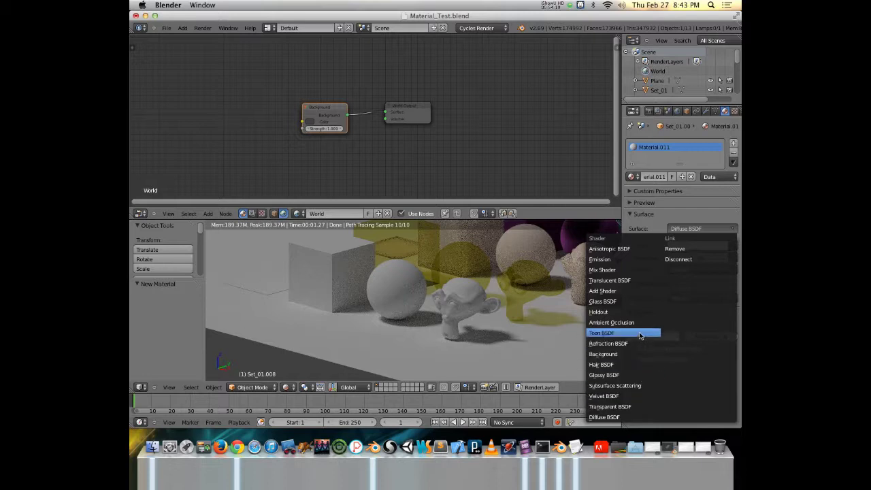
pyautogui.click(629, 263)
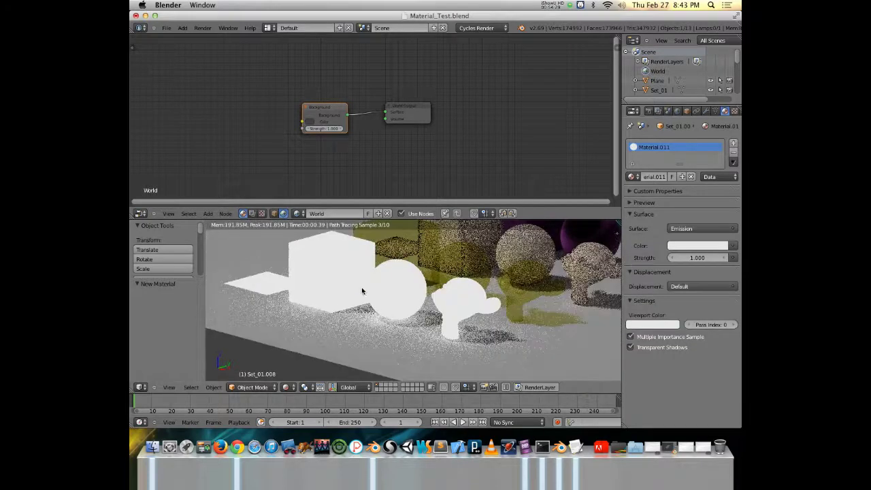
# Try a green Emission color on Set_01.008 and settle on a deep saturated red
pyautogui.click(696, 248)
pyautogui.click(686, 151)
pyautogui.click(658, 136)
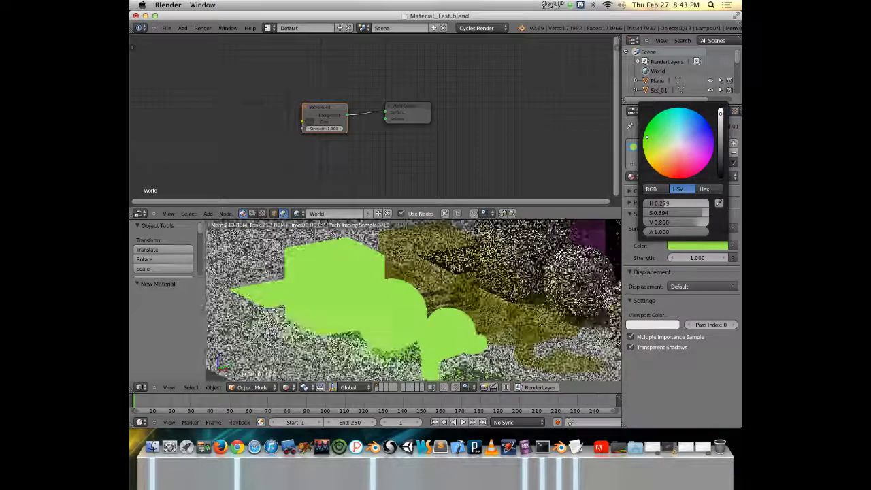
pyautogui.click(675, 174)
pyautogui.moveTo(675, 174); pyautogui.dragTo(680, 178)
pyautogui.scroll(-10, 695, 136)
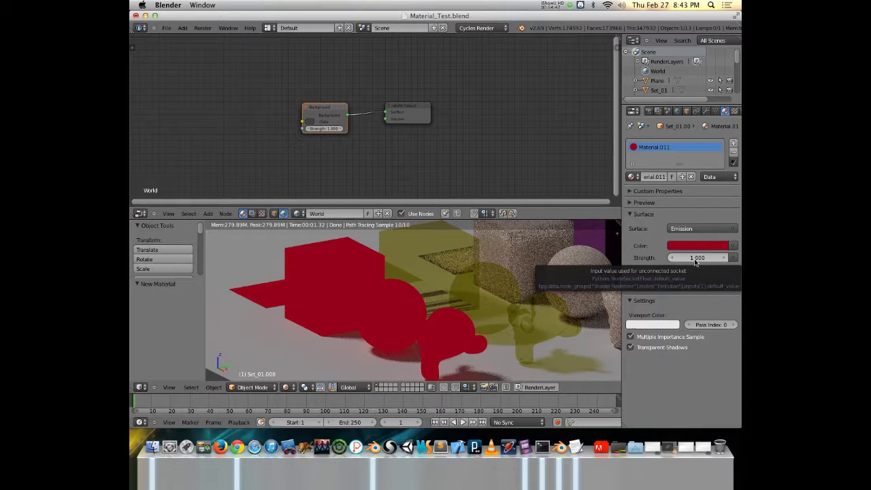
# Lower the Emission strength on Set_01.008 to 0.300 and inspect the dimmed set
pyautogui.click(696, 246)
pyautogui.click(697, 258)
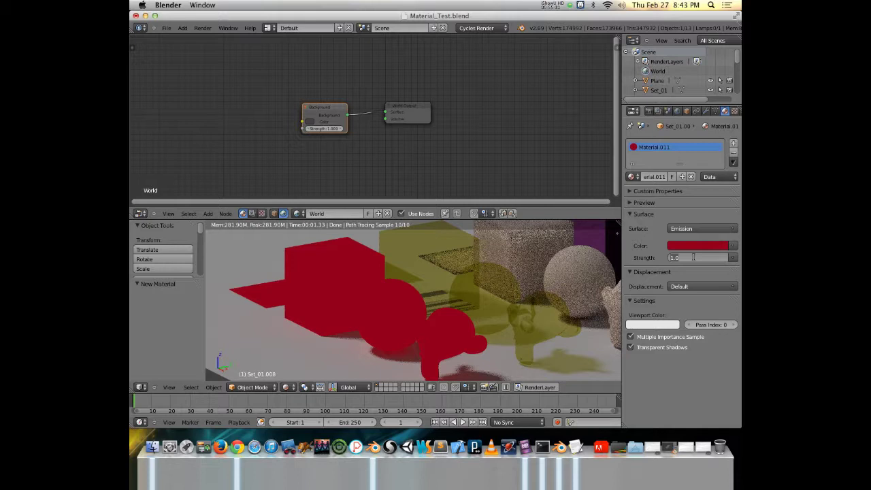
pyautogui.write('.3')
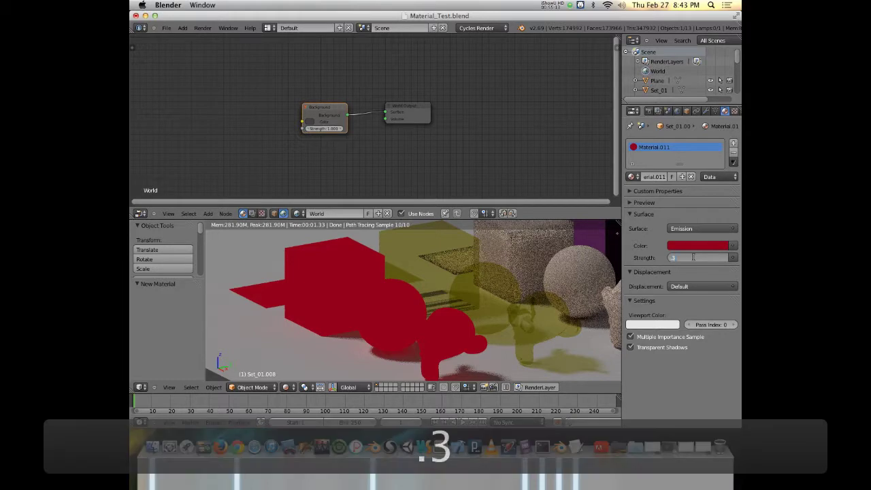
pyautogui.click(454, 301)
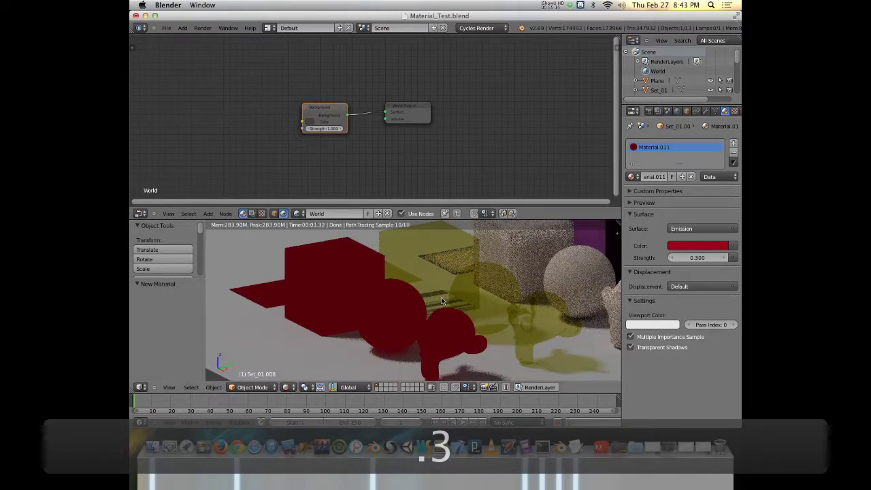
pyautogui.moveTo(455, 301); pyautogui.dragTo(470, 299, button='middle')
# Raise the Emission strength on Set_01.008 to 5.000
pyautogui.click(692, 257)
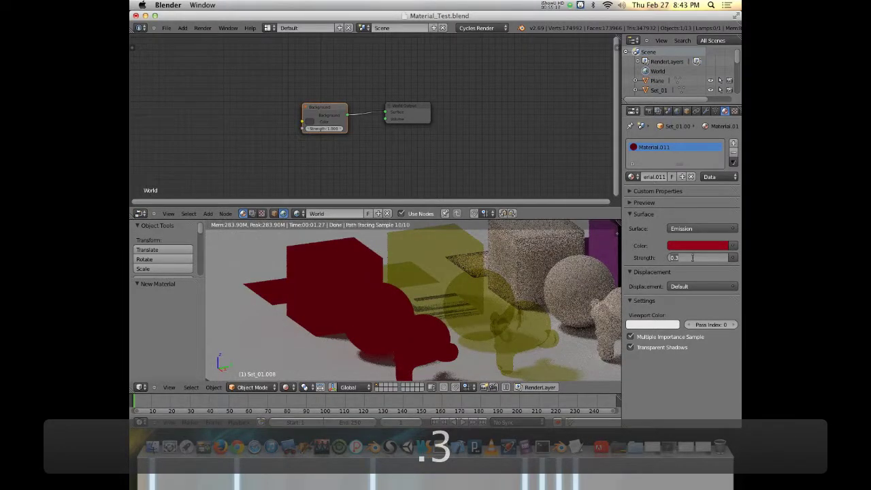
pyautogui.write('5')
pyautogui.click(467, 294)
pyautogui.scroll(-5, 467, 294)
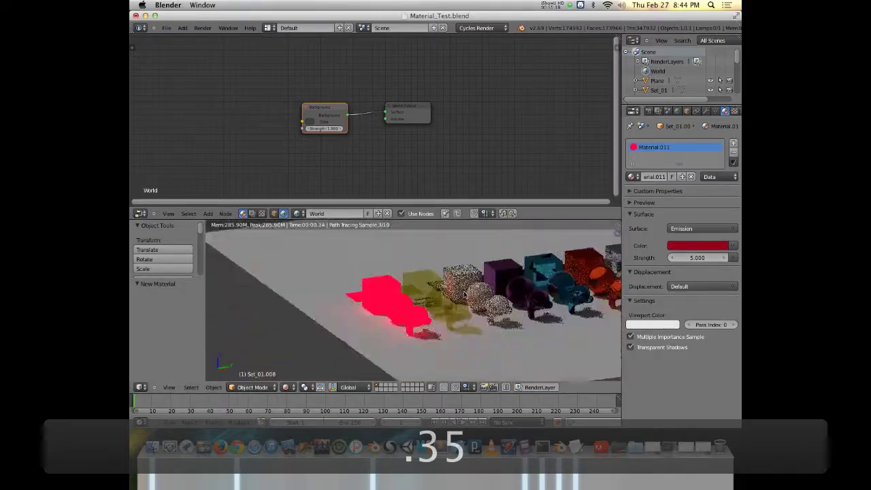
# Switch the node editor from the world nodes to the material nodes of Set_01.008
pyautogui.scroll(2, 446, 301)
pyautogui.scroll(-3, 447, 301)
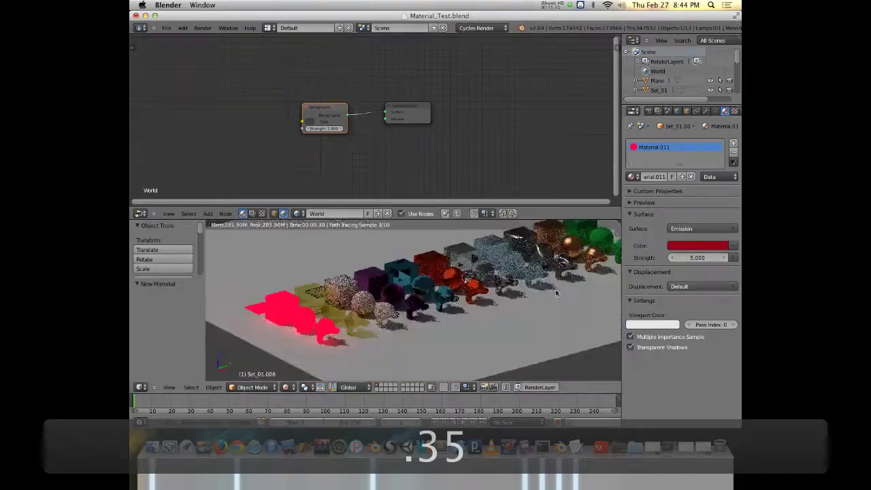
pyautogui.scroll(2, 470, 310)
pyautogui.scroll(1, 500, 321)
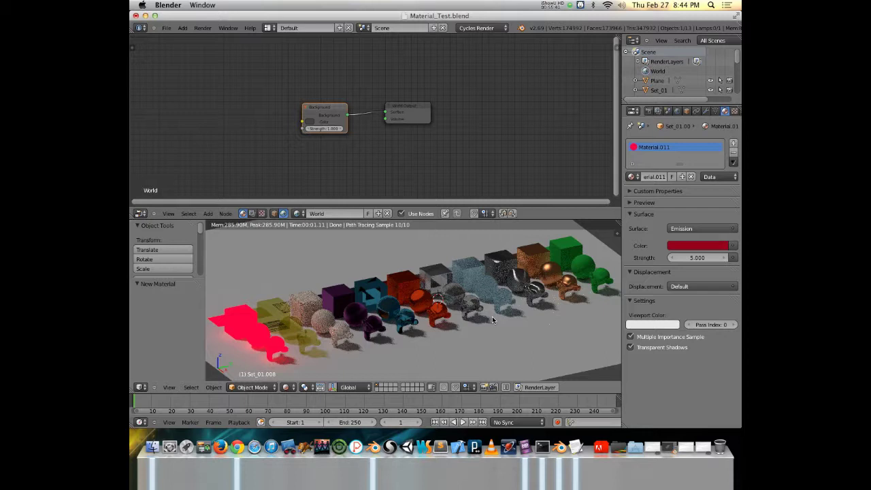
pyautogui.click(275, 214)
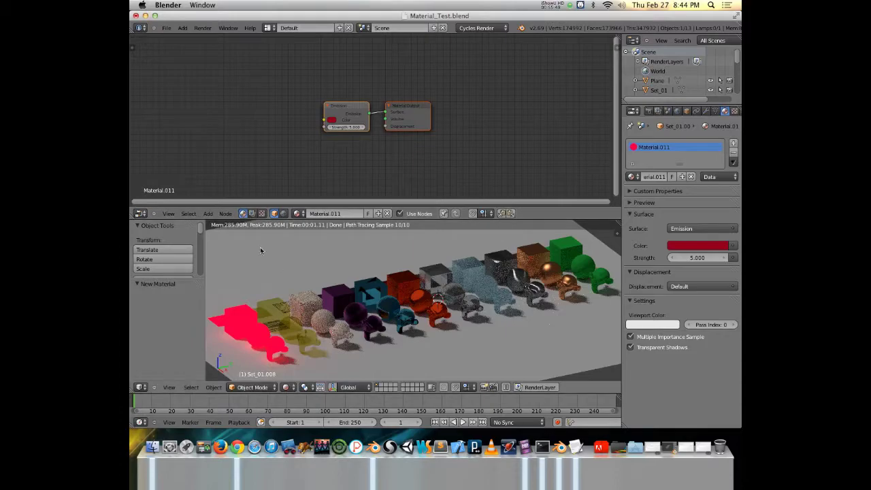
# Select the copper-colored set next to the green one and change its surface shader to Mix Shader
pyautogui.scroll(3, 434, 365)
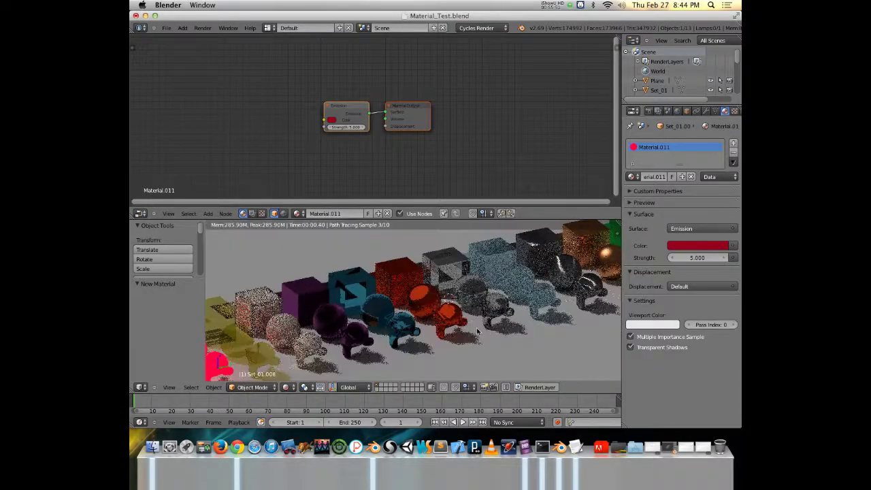
pyautogui.moveTo(568, 250); pyautogui.dragTo(429, 330, button='middle')
pyautogui.rightClick(430, 294)
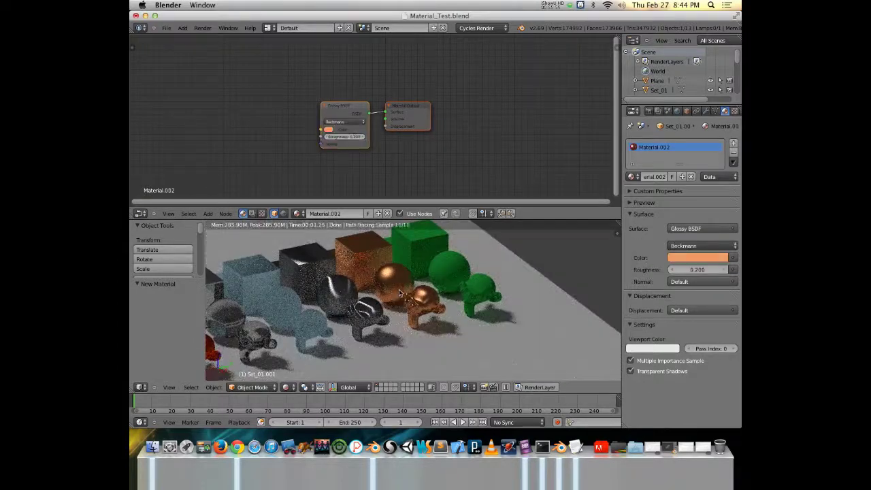
pyautogui.moveTo(430, 295); pyautogui.dragTo(405, 272, button='middle')
pyautogui.click(717, 230)
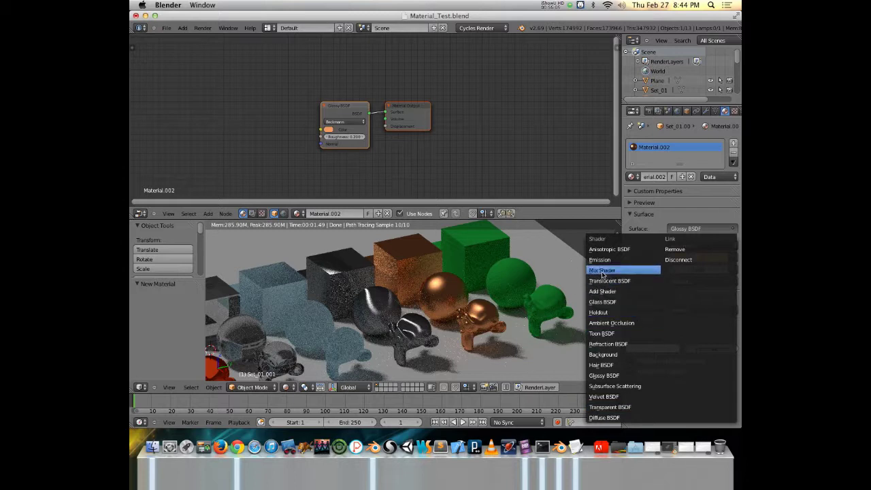
pyautogui.click(602, 271)
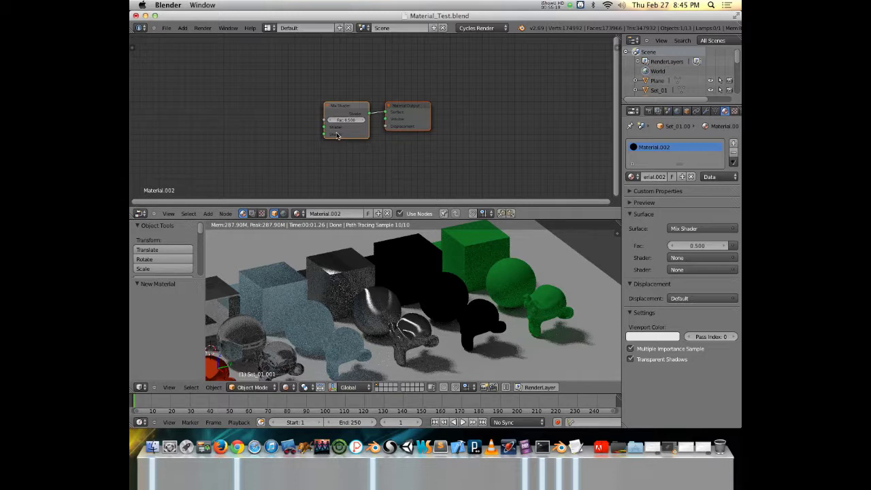
# Spread out the output and Mix Shader nodes, and connect a new Glossy BSDF to the Mix Shader's first shader input
pyautogui.moveTo(401, 109); pyautogui.dragTo(480, 109)
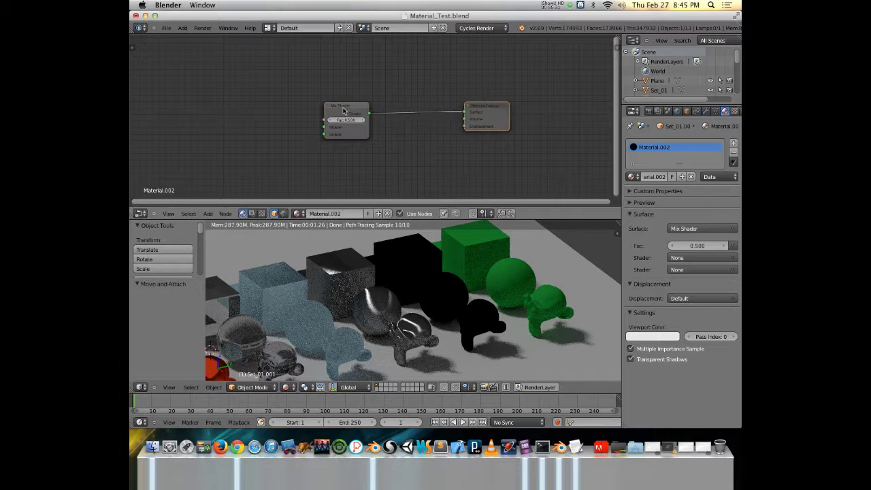
pyautogui.moveTo(343, 111); pyautogui.dragTo(383, 111)
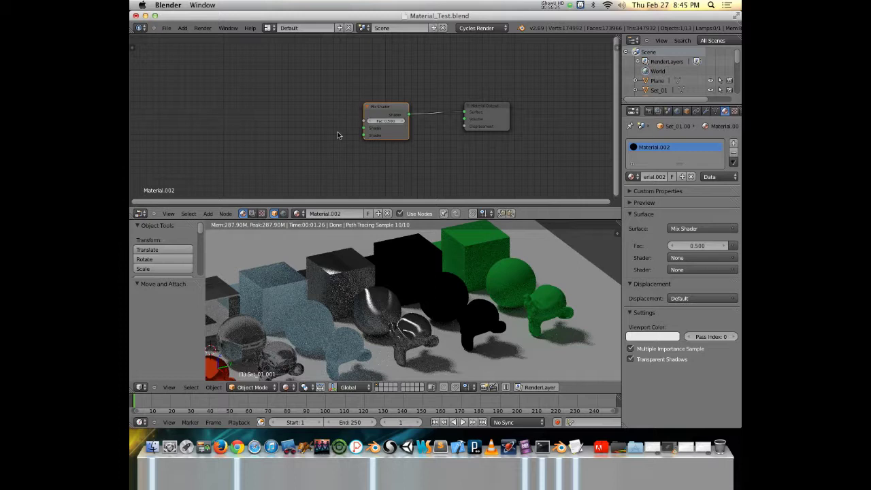
pyautogui.hotkey('shift', 'a')
pyautogui.moveTo(290, 117)
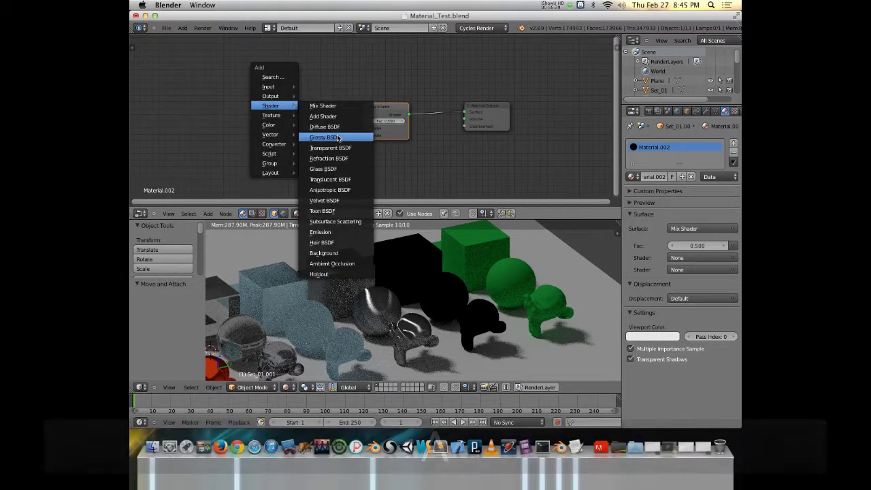
pyautogui.click(337, 138)
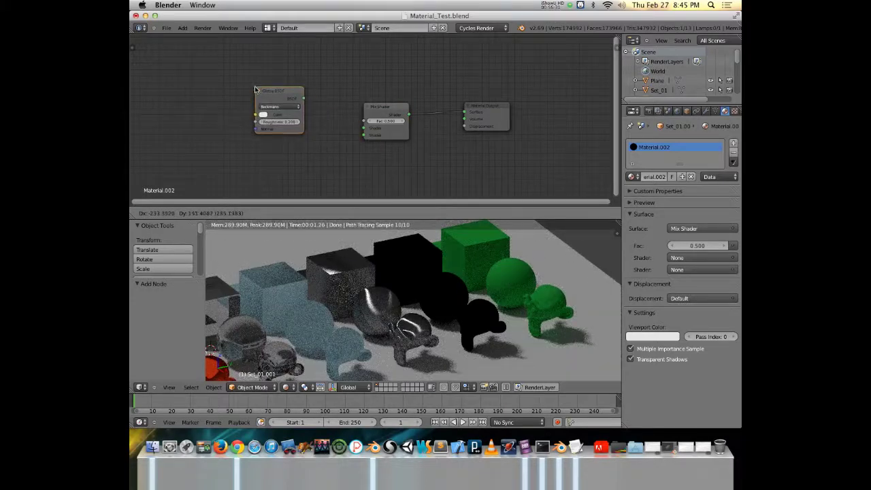
pyautogui.click(256, 89)
pyautogui.moveTo(305, 99); pyautogui.dragTo(366, 129)
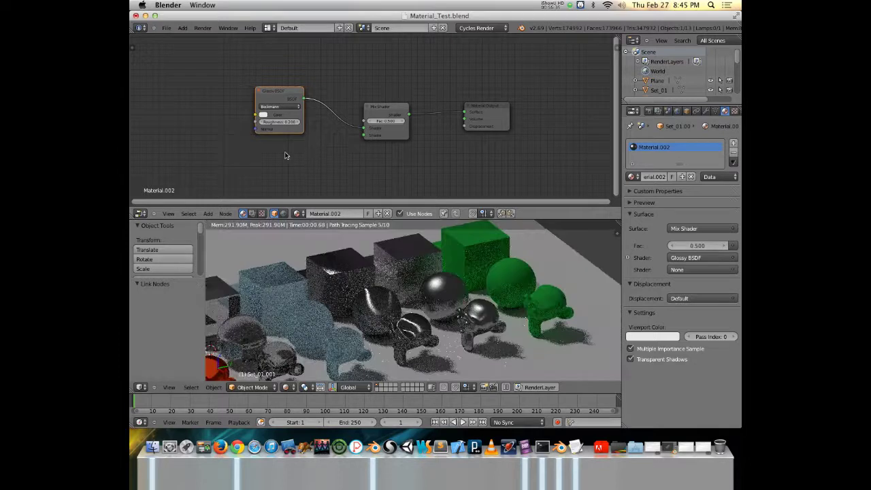
# Add an Emission node below the Glossy BSDF and connect it to the Mix Shader's second shader input
pyautogui.hotkey('shift', 'a')
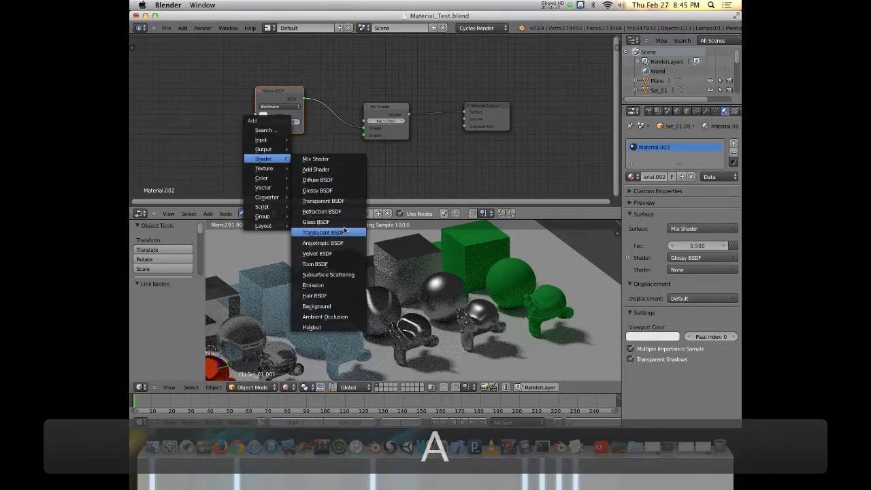
pyautogui.click(344, 286)
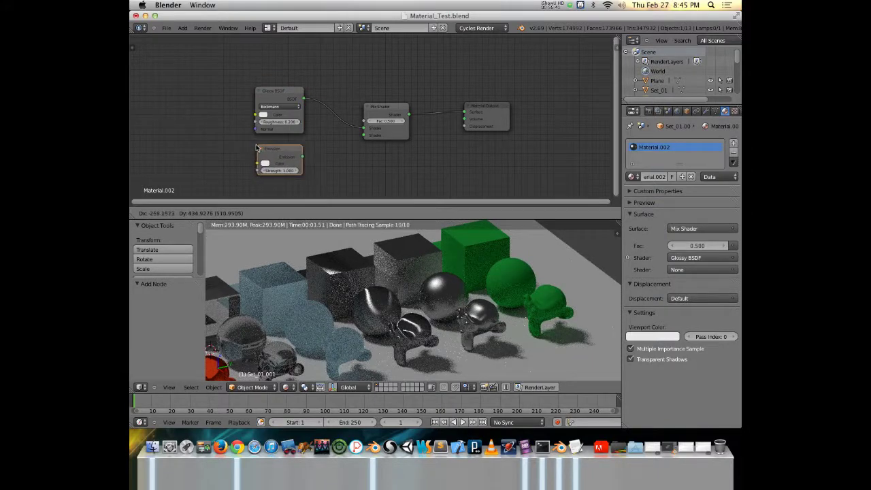
pyautogui.click(256, 147)
pyautogui.moveTo(300, 157); pyautogui.dragTo(365, 135)
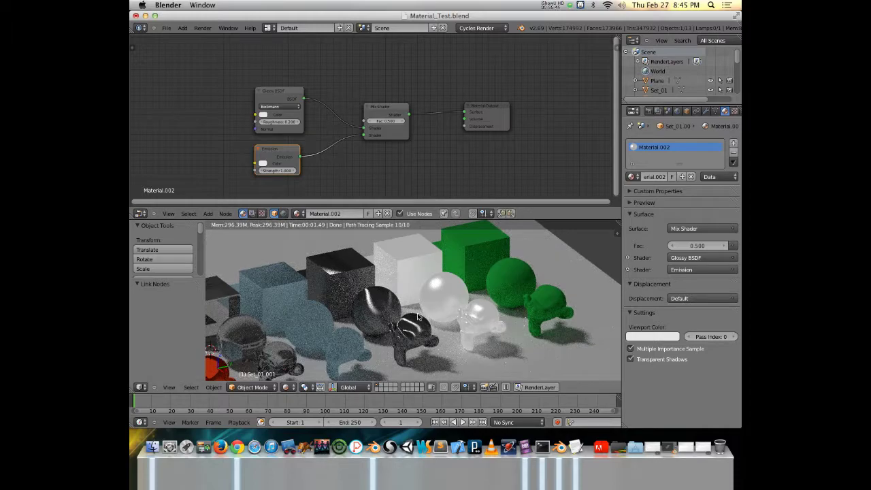
# Try the Mix Shader's Fac at 0.000 and at 1.000 while viewing the mixed set up close
pyautogui.scroll(3, 439, 311)
pyautogui.moveTo(439, 308)
pyautogui.mouseDown(button='middle')
pyautogui.moveTo(464, 286)
pyautogui.moveTo(429, 300)
pyautogui.moveTo(501, 299)
pyautogui.moveTo(449, 285)
pyautogui.mouseUp(button='middle')
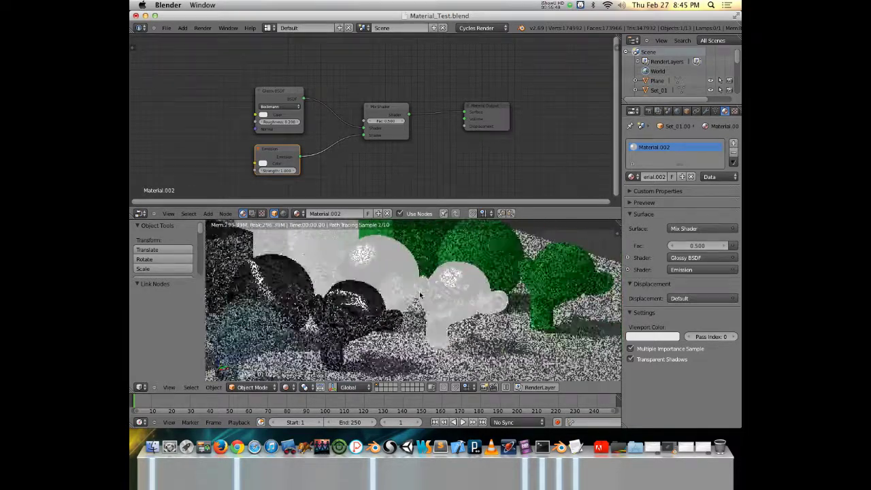
pyautogui.scroll(5, 440, 282)
pyautogui.scroll(-5, 439, 283)
pyautogui.scroll(5, 440, 283)
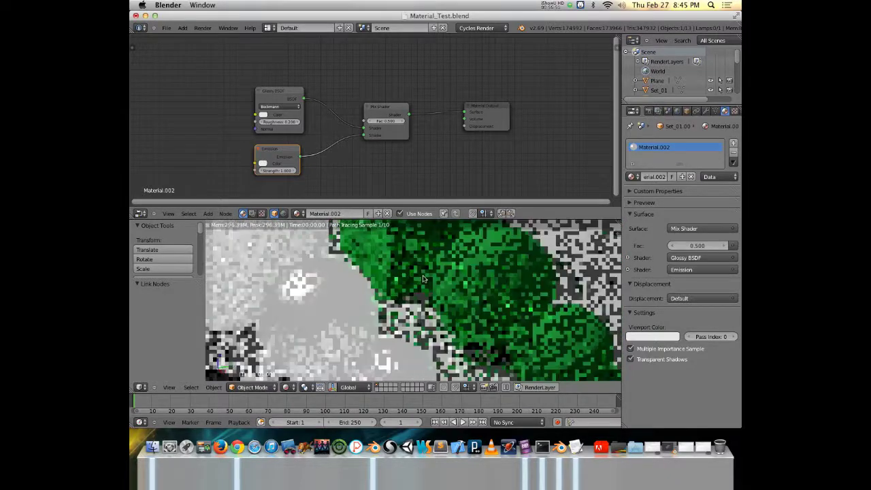
pyautogui.scroll(-5, 422, 272)
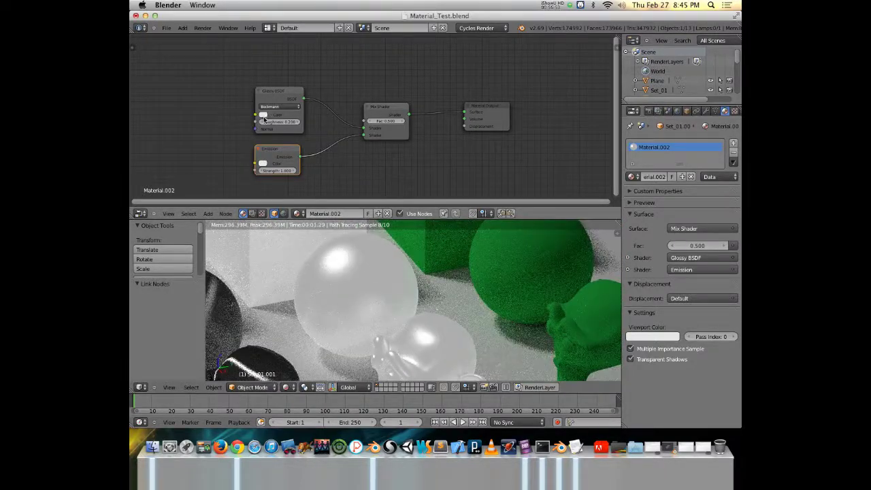
pyautogui.rightClick(387, 113)
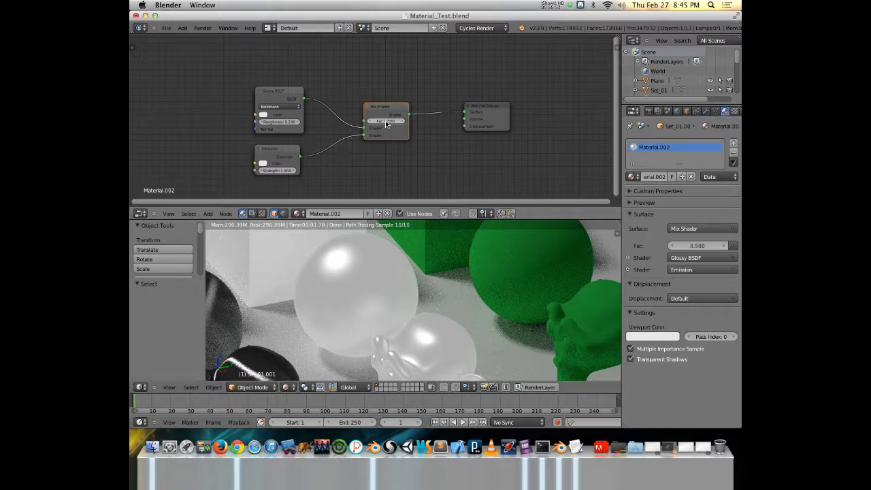
pyautogui.scroll(-4, 385, 123)
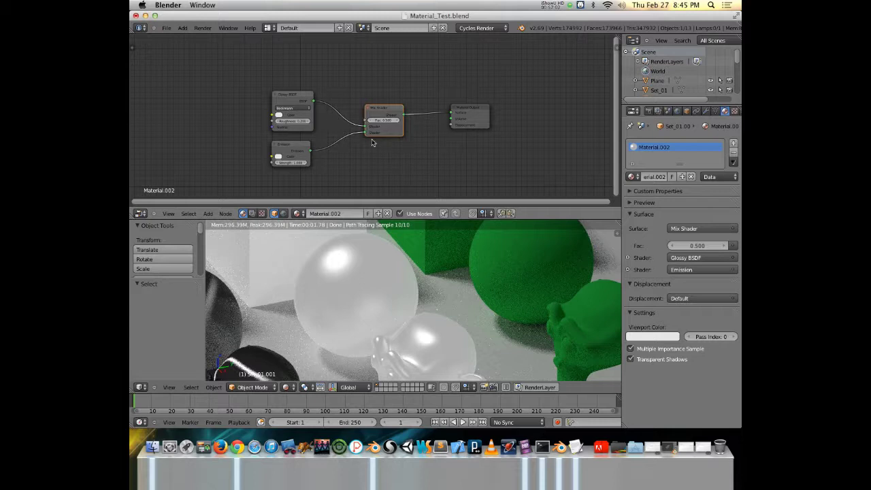
pyautogui.moveTo(385, 124); pyautogui.dragTo(355, 123)
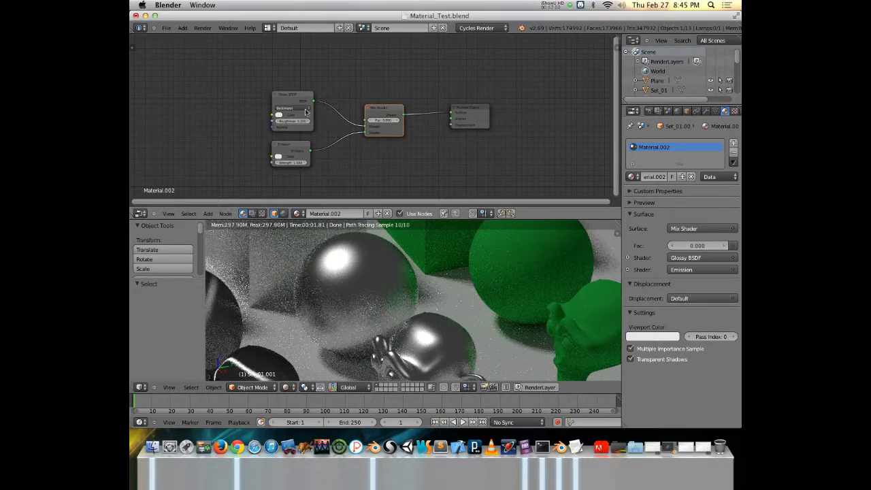
pyautogui.moveTo(369, 120); pyautogui.dragTo(409, 120)
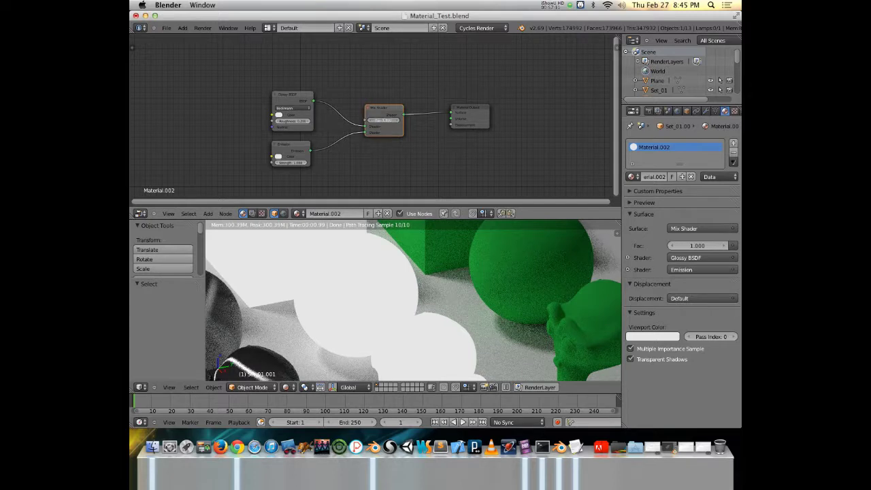
# Set the Mix Shader's Fac to 0.500
pyautogui.moveTo(399, 120); pyautogui.dragTo(376, 120)
pyautogui.click(377, 120)
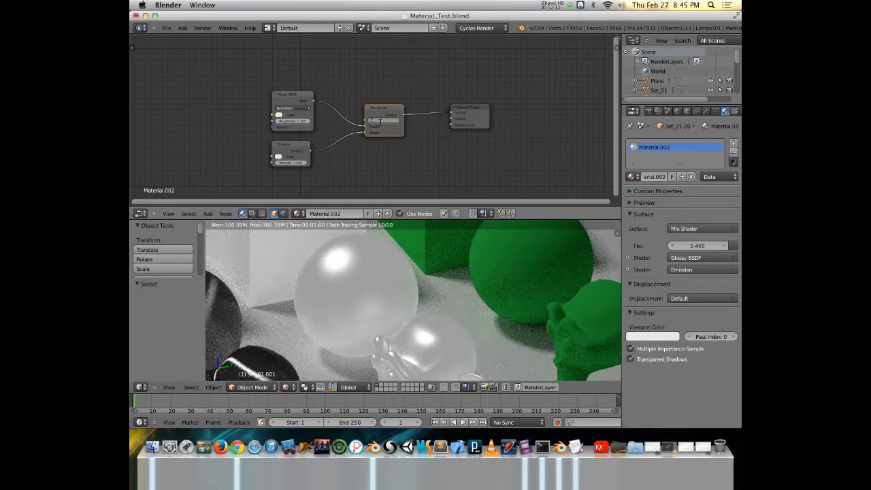
pyautogui.write('.5')
pyautogui.press('Return')
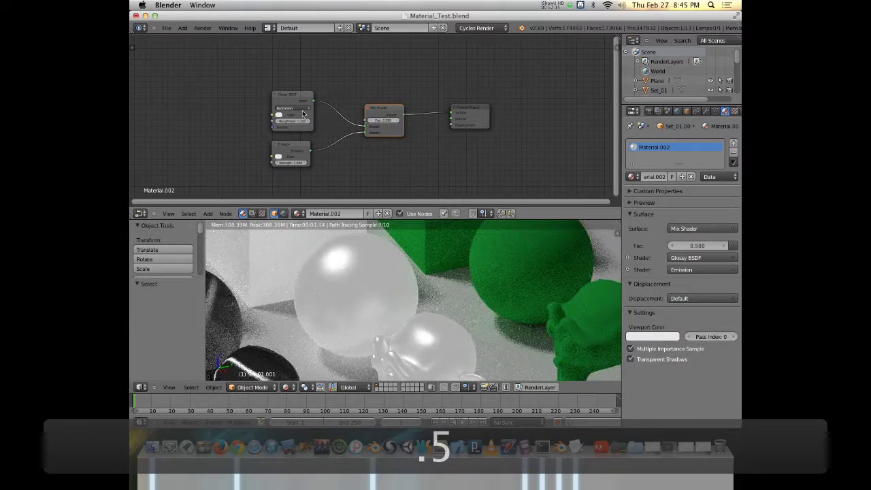
# Try a golden yellow Glossy BSDF color together with a pale peach Emission color
pyautogui.click(279, 114)
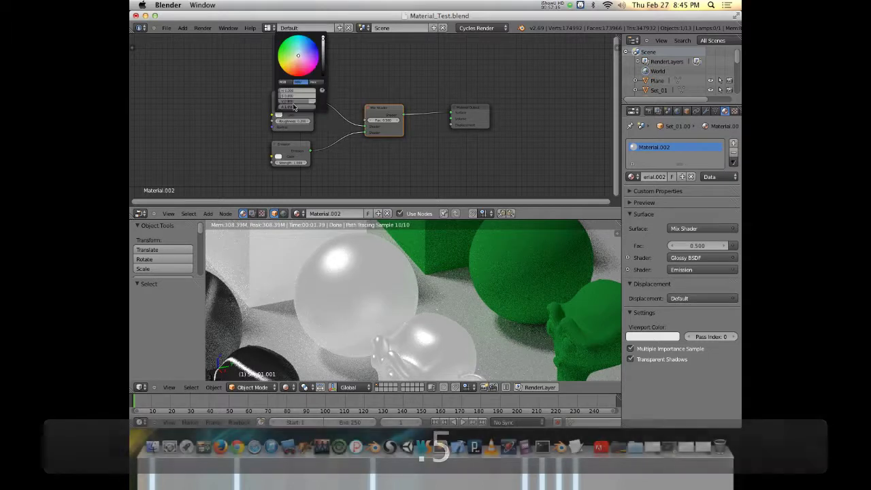
pyautogui.click(289, 68)
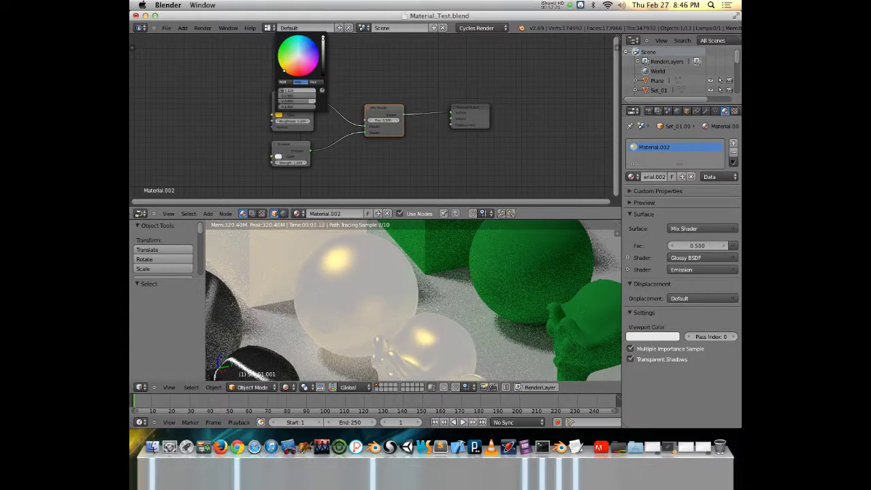
pyautogui.click(288, 68)
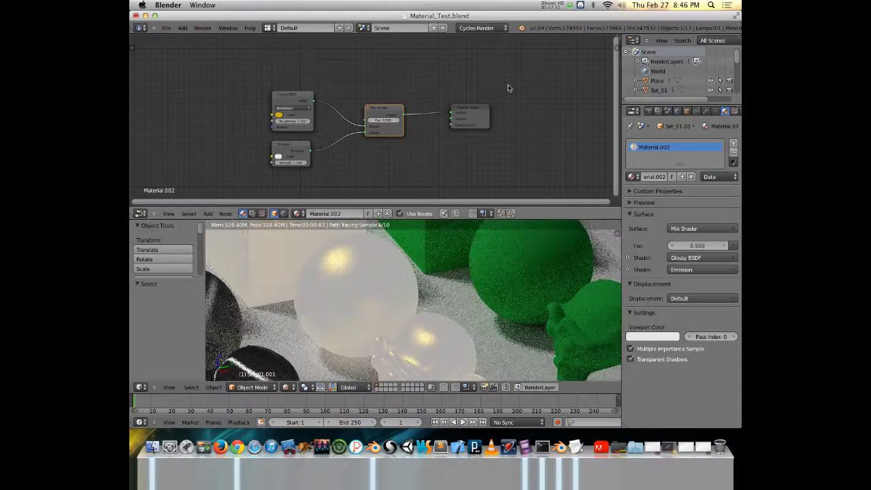
pyautogui.click(277, 159)
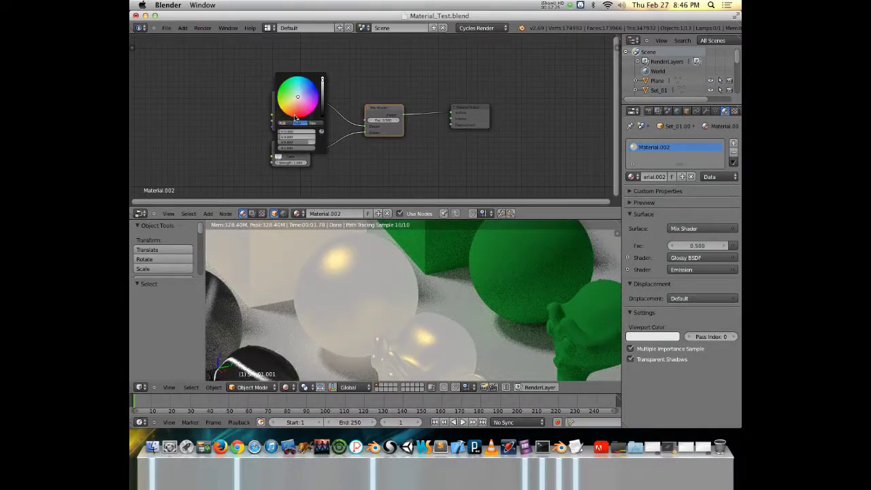
pyautogui.click(298, 102)
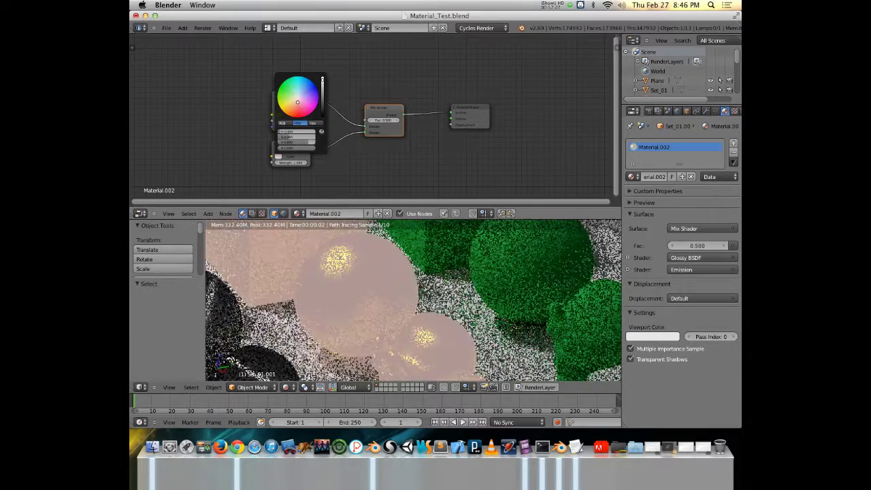
pyautogui.click(297, 101)
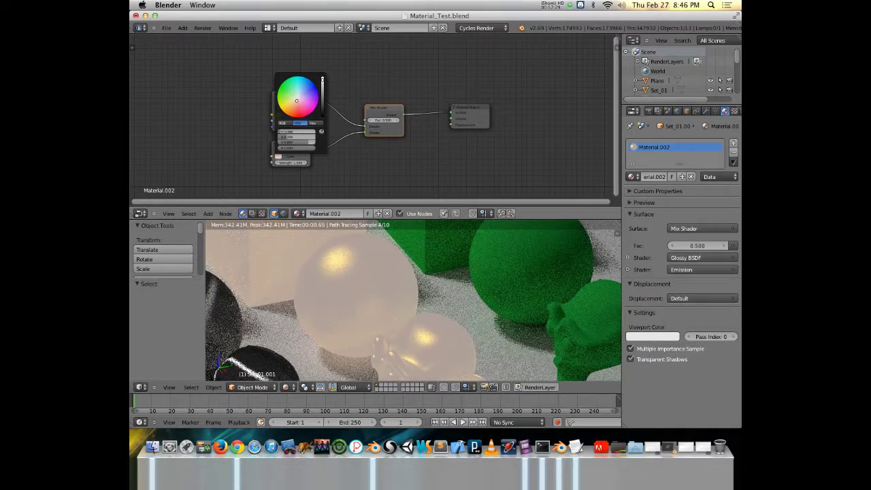
# Change the Glossy BSDF color to orange and the Emission color to pale yellow
pyautogui.click(278, 114)
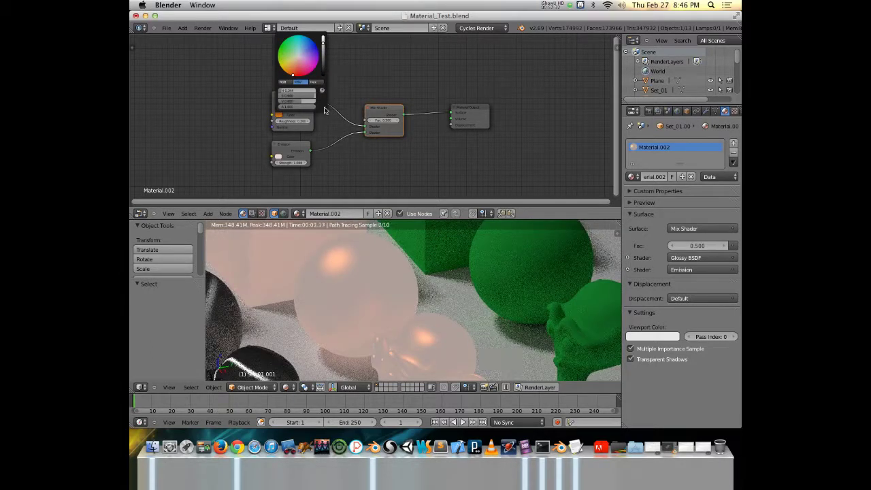
pyautogui.click(278, 156)
pyautogui.click(289, 105)
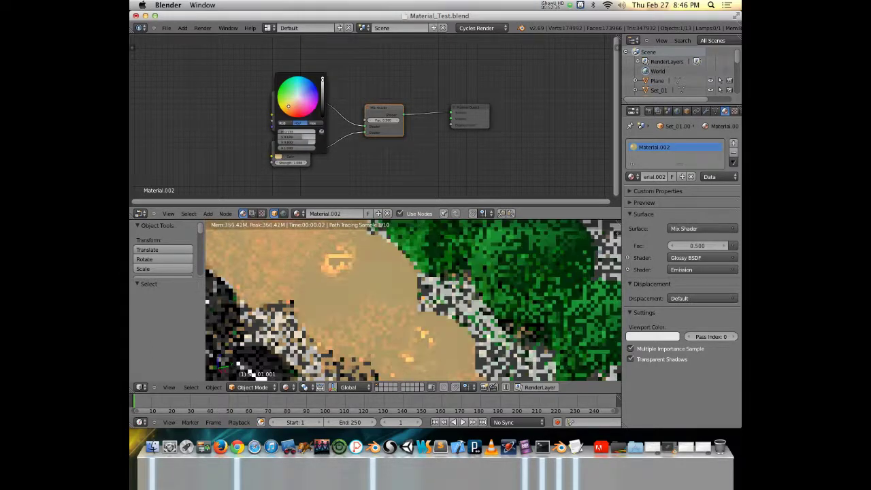
pyautogui.click(288, 105)
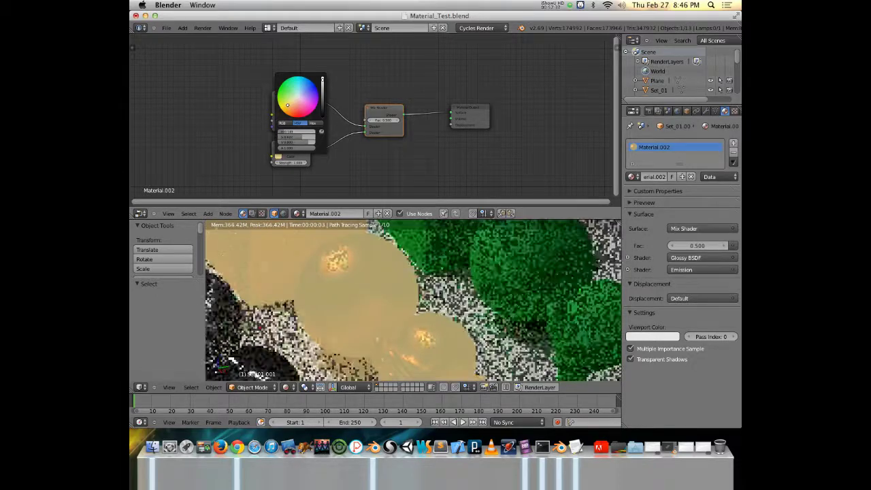
pyautogui.moveTo(287, 105); pyautogui.dragTo(295, 103)
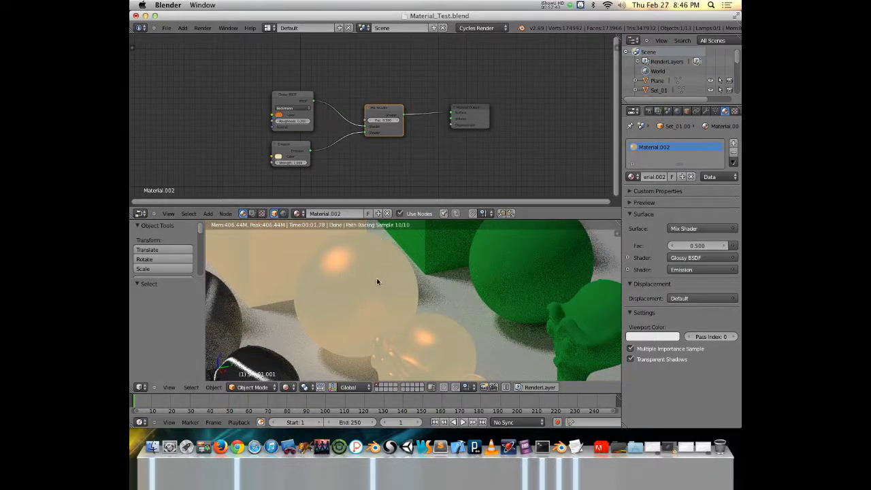
# Try an Emission strength of 5 in the mixed material, and settle on 2
pyautogui.click(290, 163)
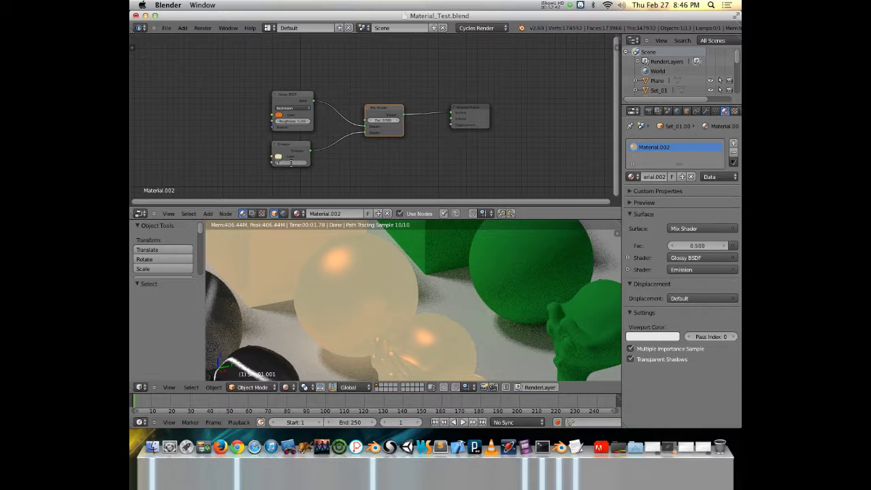
pyautogui.write('5')
pyautogui.press('Return')
pyautogui.click(289, 163)
pyautogui.write('2')
pyautogui.press('Return')
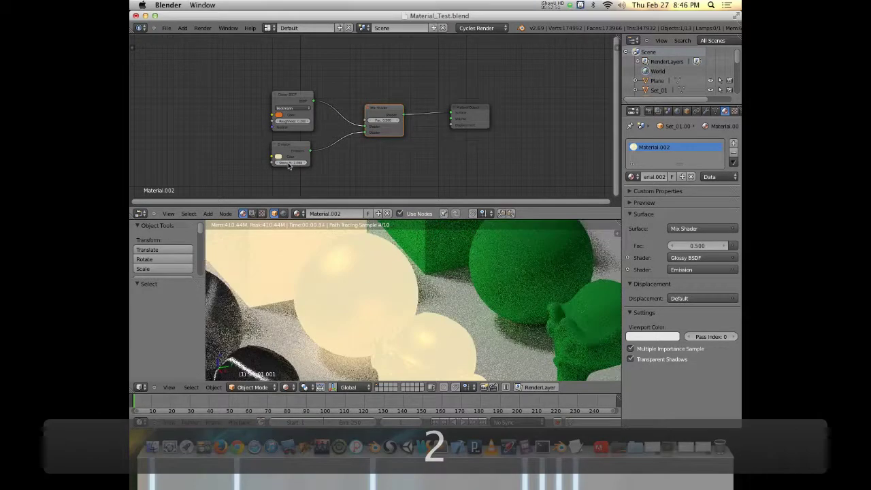
# Raise the Glossy BSDF node's roughness to 1.000
pyautogui.moveTo(394, 294); pyautogui.dragTo(415, 308, button='middle')
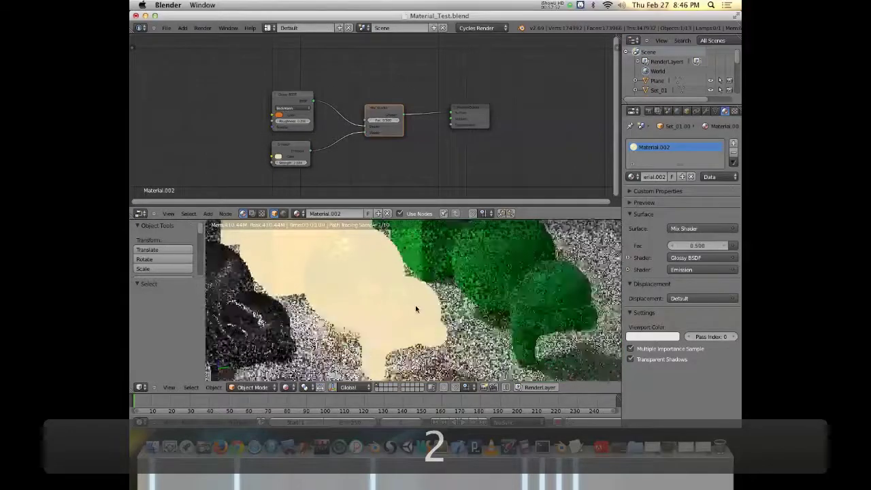
pyautogui.moveTo(293, 120); pyautogui.dragTo(304, 120)
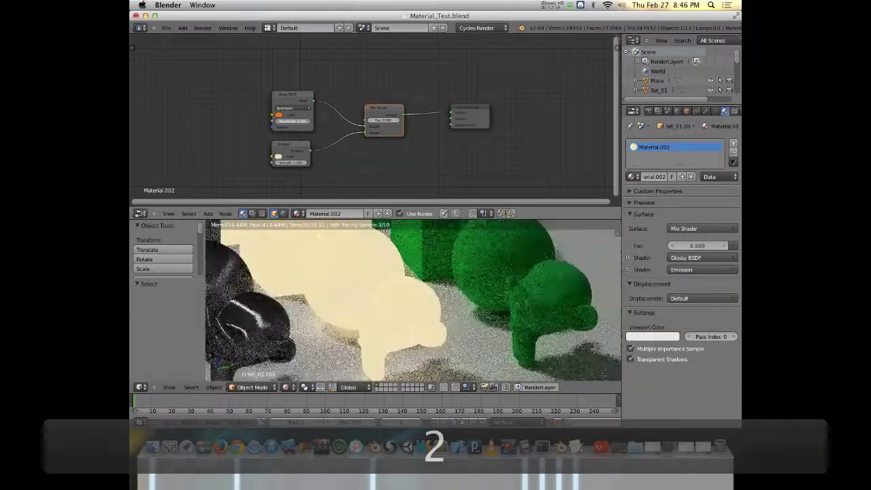
# Change the Emission node's color to a darker beige in the mixed material
pyautogui.scroll(3, 379, 285)
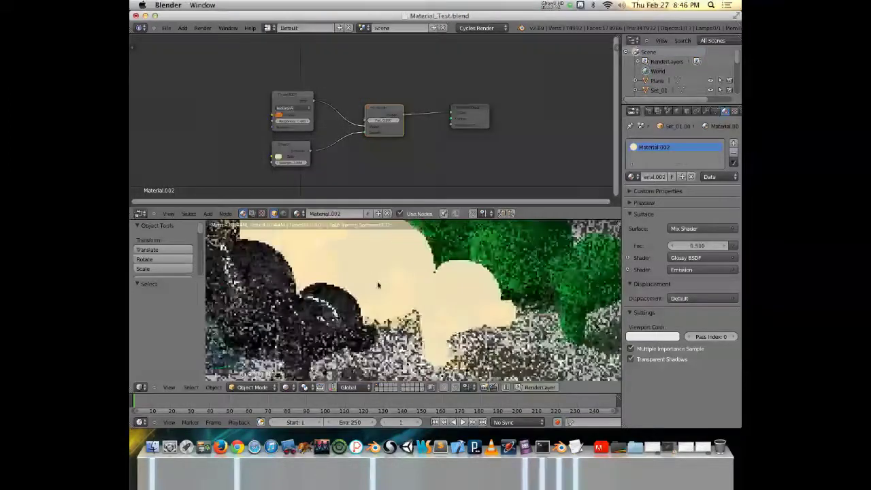
pyautogui.scroll(5, 415, 263)
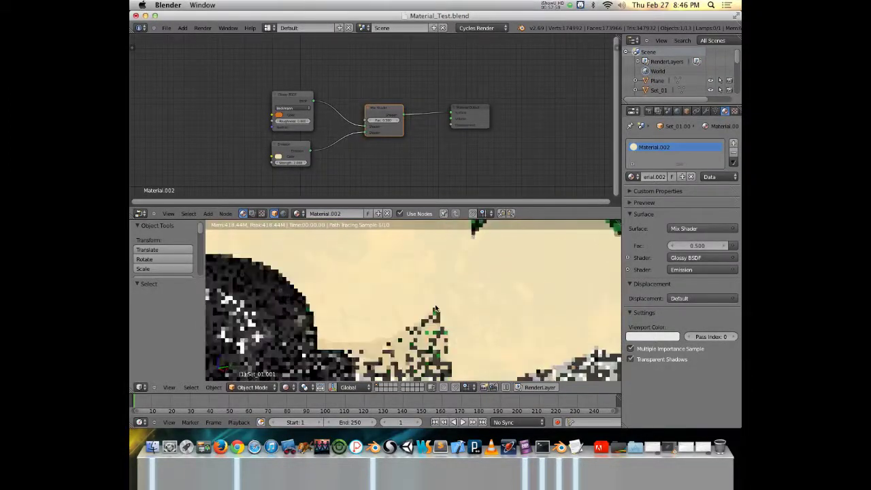
pyautogui.click(278, 157)
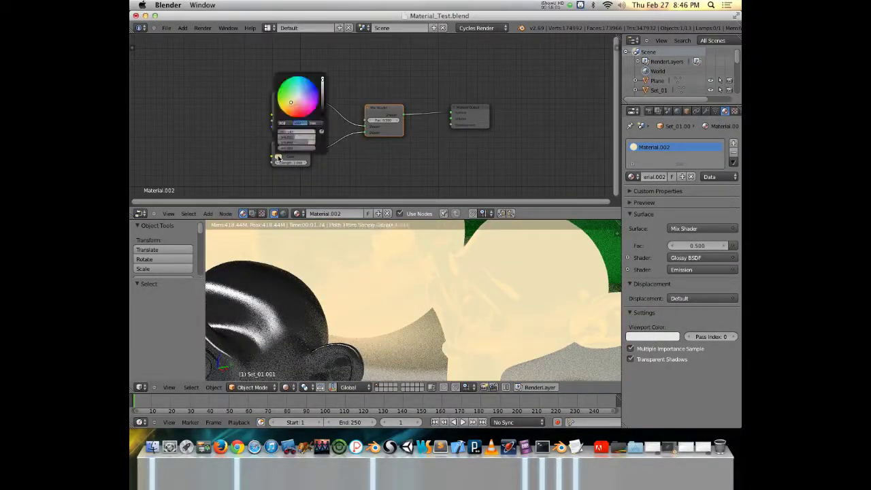
pyautogui.moveTo(311, 95); pyautogui.dragTo(304, 107)
pyautogui.scroll(3, 455, 291)
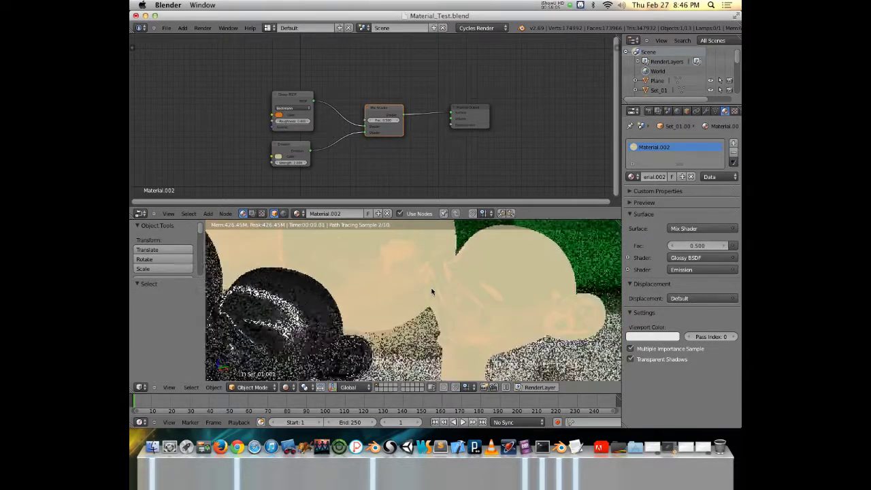
pyautogui.scroll(-3, 427, 292)
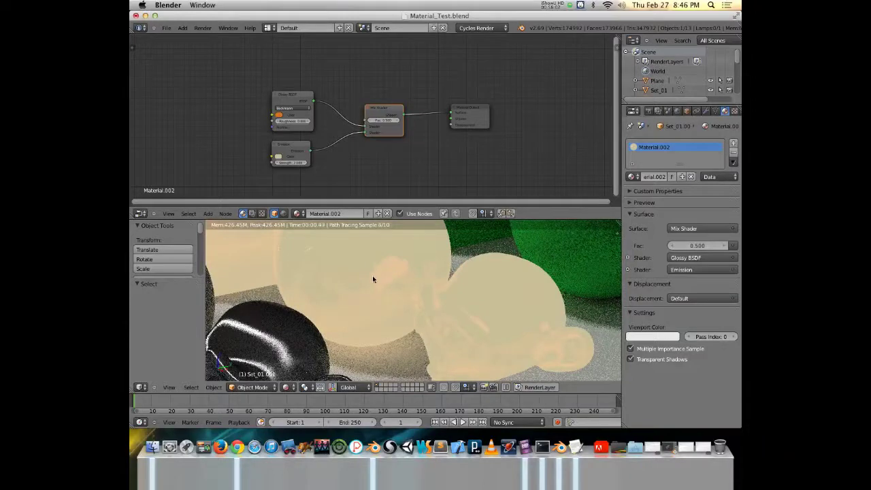
pyautogui.moveTo(420, 328); pyautogui.dragTo(454, 315, button='middle')
pyautogui.scroll(2, 456, 312)
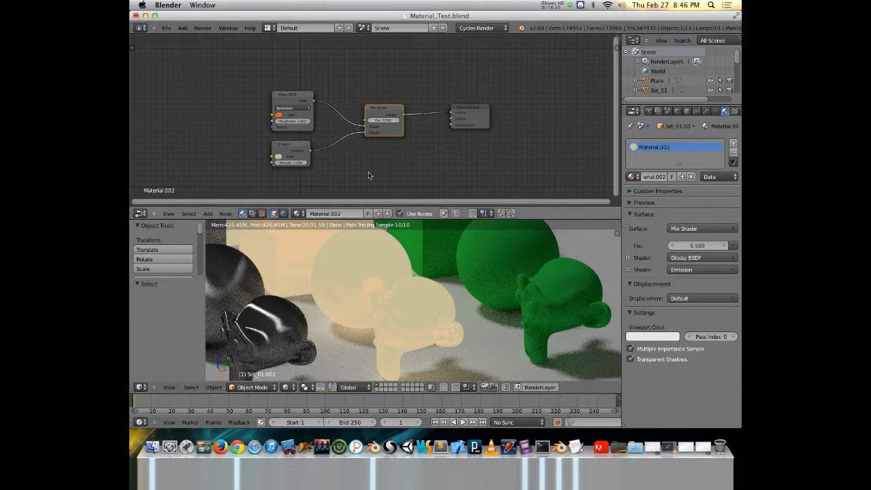
# Move the Glossy BSDF and Emission nodes farther away from the Mix Shader, and select the Mix Shader node
pyautogui.moveTo(288, 147); pyautogui.dragTo(274, 160)
pyautogui.moveTo(293, 97); pyautogui.dragTo(273, 111)
pyautogui.click(282, 161)
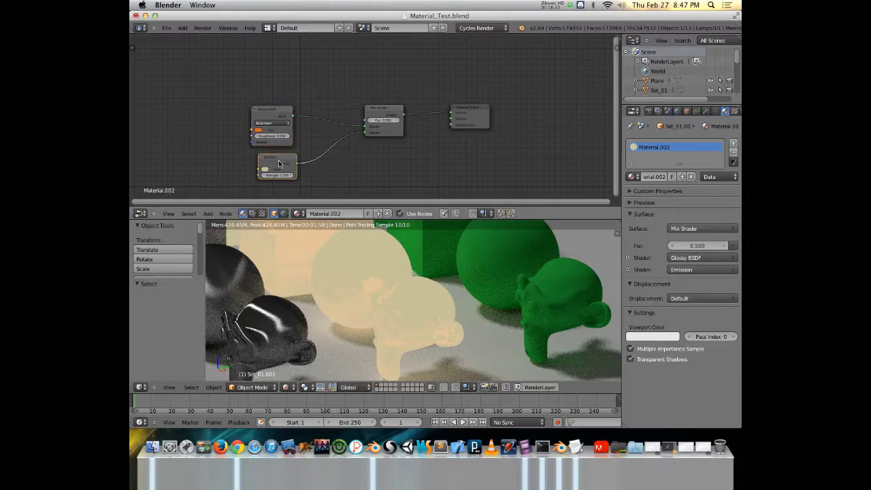
pyautogui.click(380, 111)
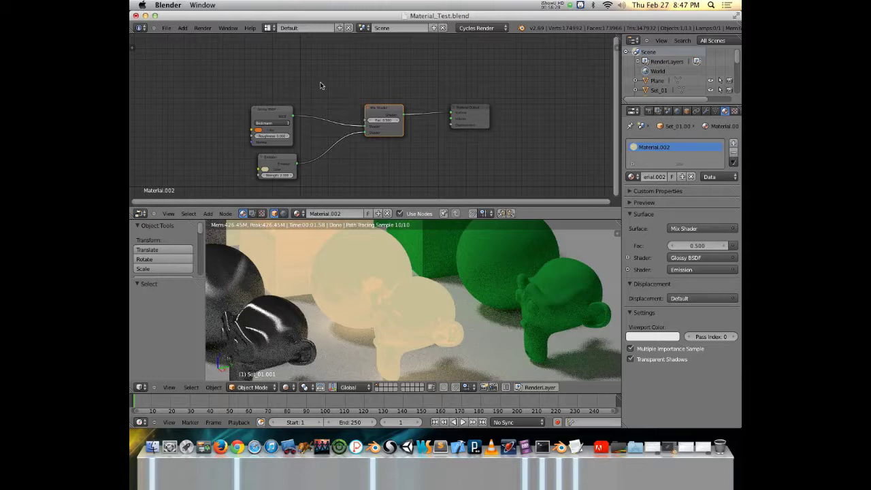
# Add a Checker Texture node above the Glossy BSDF and connect its Fac output to the Mix Shader's Fac input
pyautogui.hotkey('shift', 'a')
pyautogui.moveTo(296, 86)
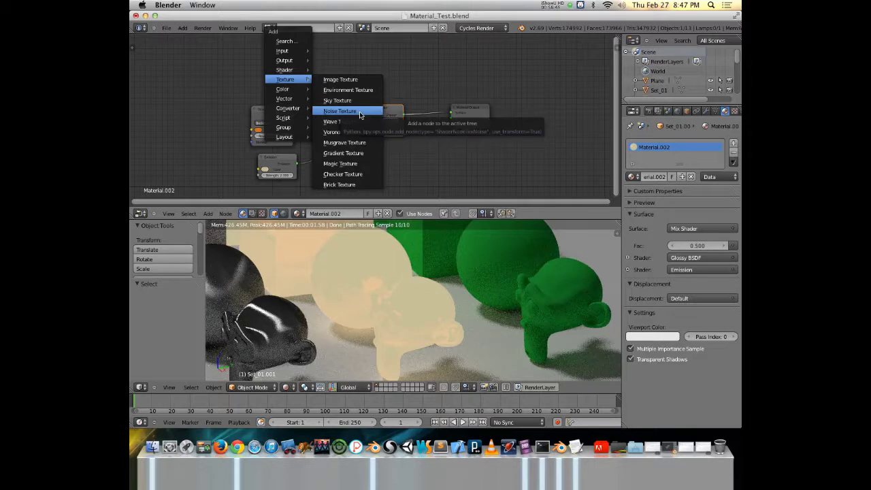
pyautogui.click(367, 174)
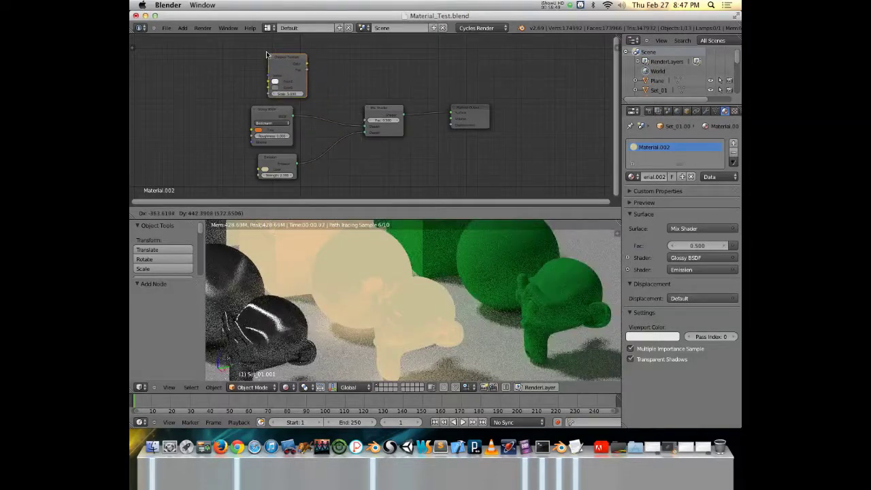
pyautogui.click(274, 59)
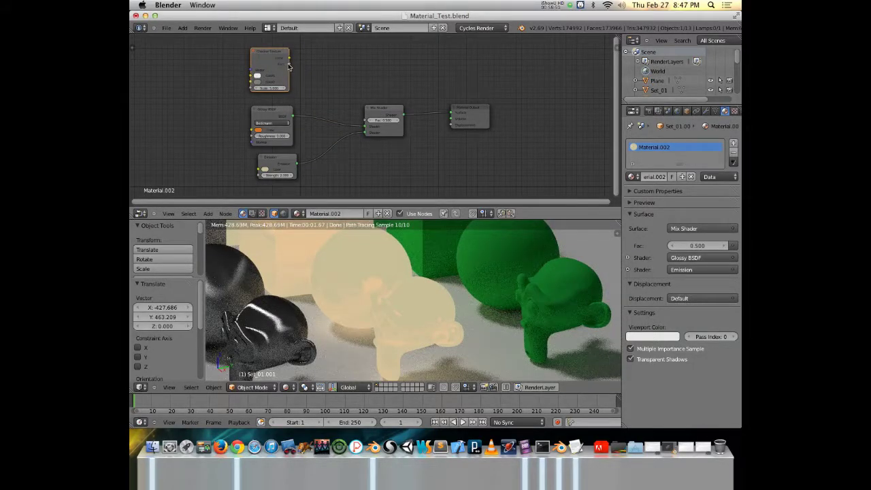
pyautogui.moveTo(290, 65); pyautogui.dragTo(369, 123)
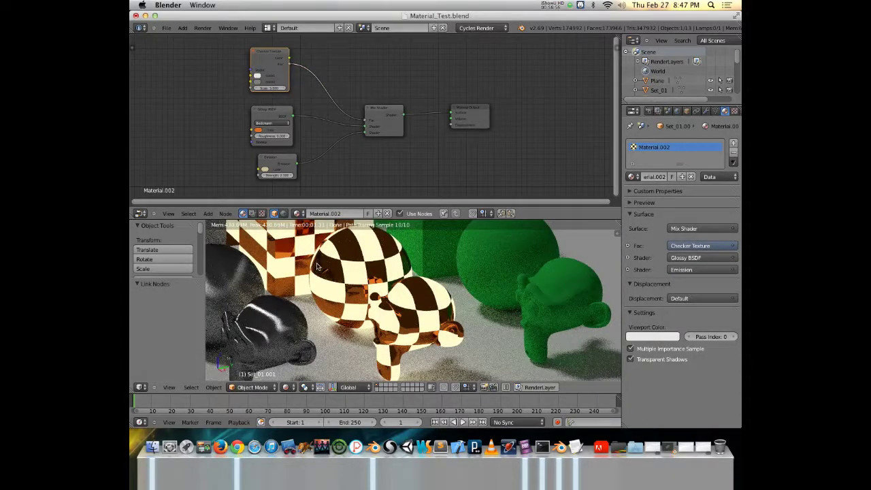
# Set the Checker Texture's second color to black and lower its scale to get larger squares
pyautogui.moveTo(317, 268); pyautogui.dragTo(354, 264, button='middle')
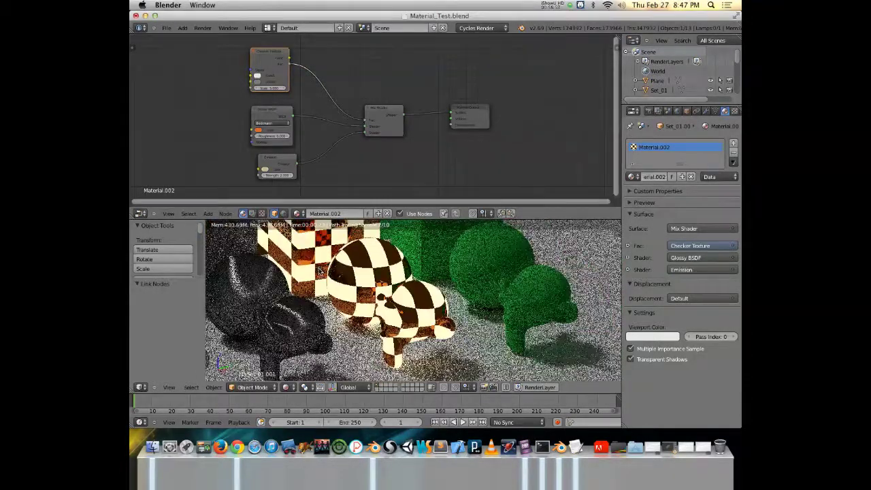
pyautogui.moveTo(409, 300); pyautogui.dragTo(429, 285, button='middle')
pyautogui.moveTo(225, 237); pyautogui.dragTo(265, 245, button='middle')
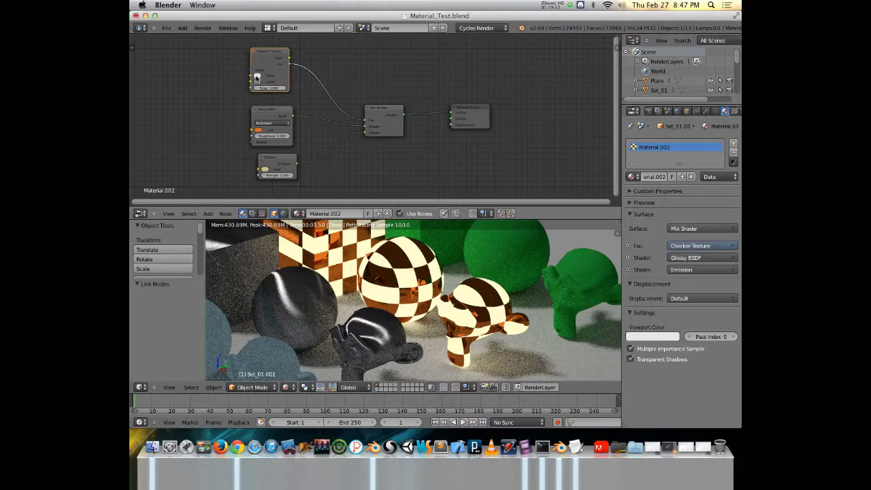
pyautogui.click(256, 77)
pyautogui.click(258, 82)
pyautogui.moveTo(300, 110); pyautogui.dragTo(301, 128)
pyautogui.moveTo(271, 92); pyautogui.dragTo(286, 92)
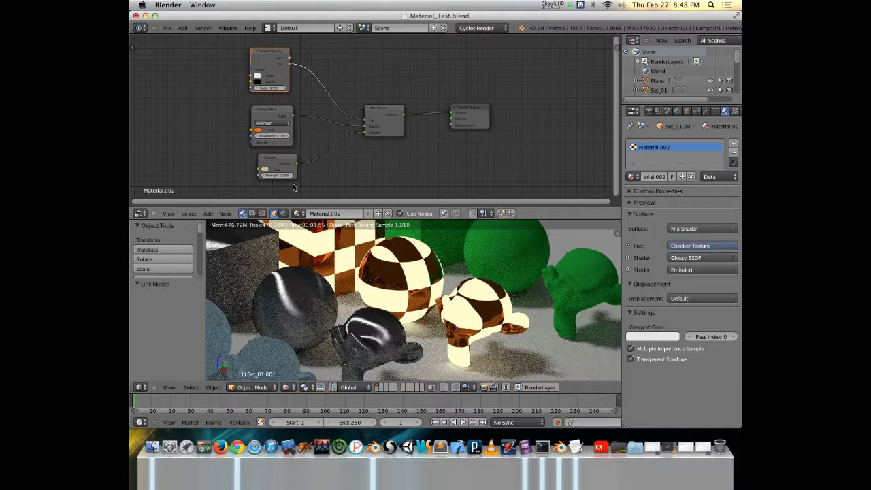
# Raise the Emission node's strength and the Glossy BSDF node's roughness in the checkered material
pyautogui.moveTo(277, 175); pyautogui.dragTo(301, 175)
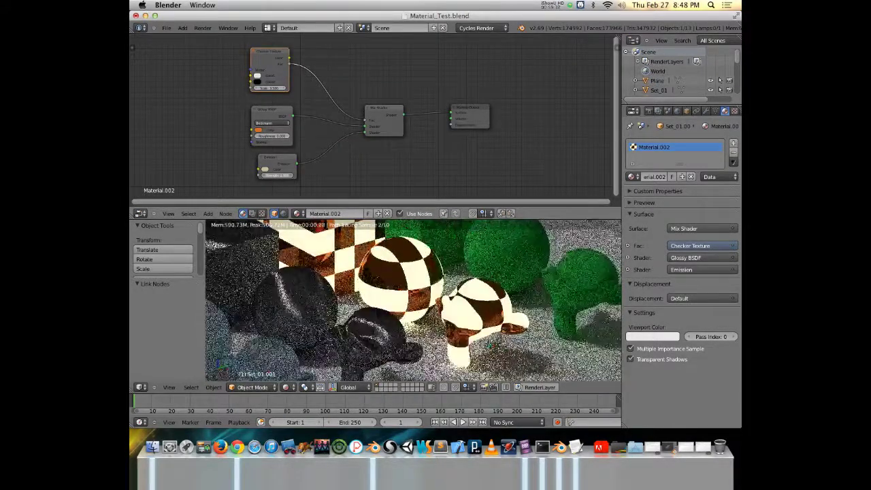
pyautogui.moveTo(272, 138); pyautogui.dragTo(286, 138)
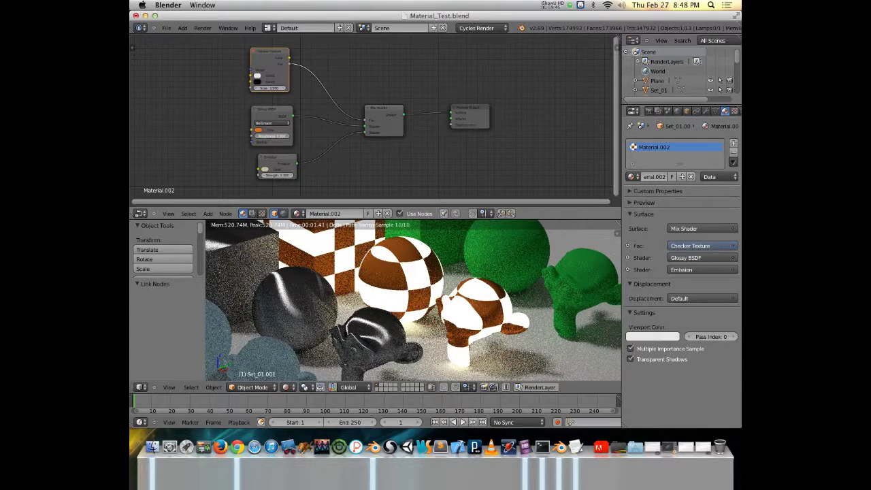
# Save the material test file, minimize its window and switch to Evo9_Light_Start.blend
pyautogui.press('KP_0')
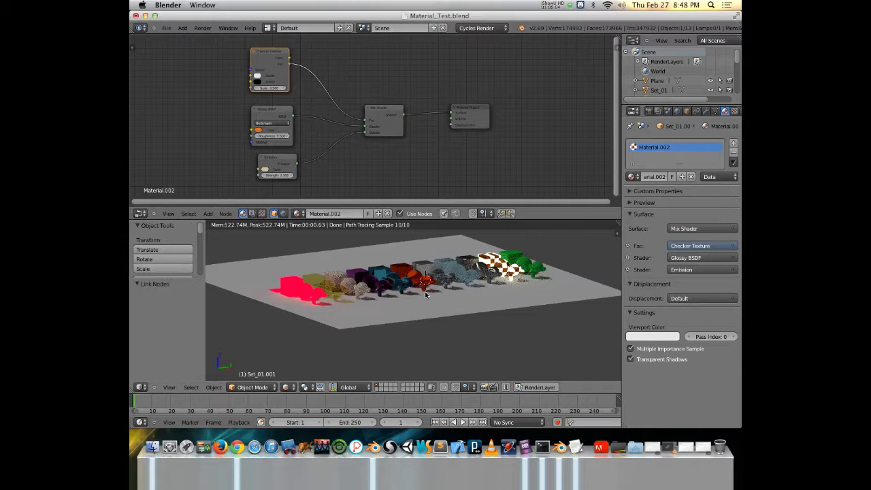
pyautogui.press('super+s')
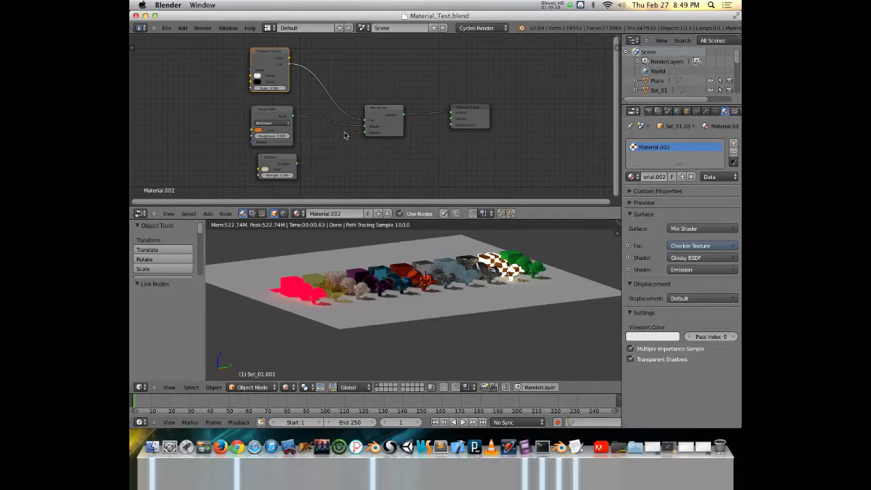
pyautogui.click(146, 15)
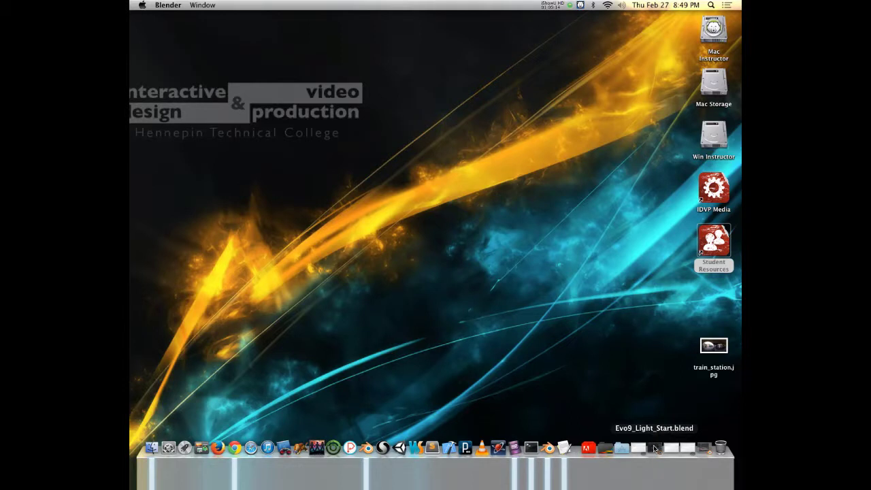
pyautogui.click(654, 447)
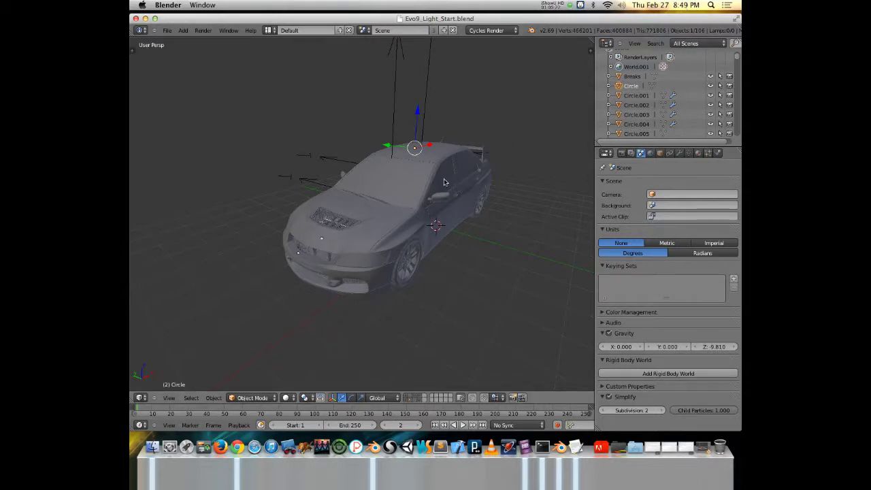
# Add a mesh plane beneath the car and scale it up about 7.6 times as a ground surface
pyautogui.scroll(-5, 483, 194)
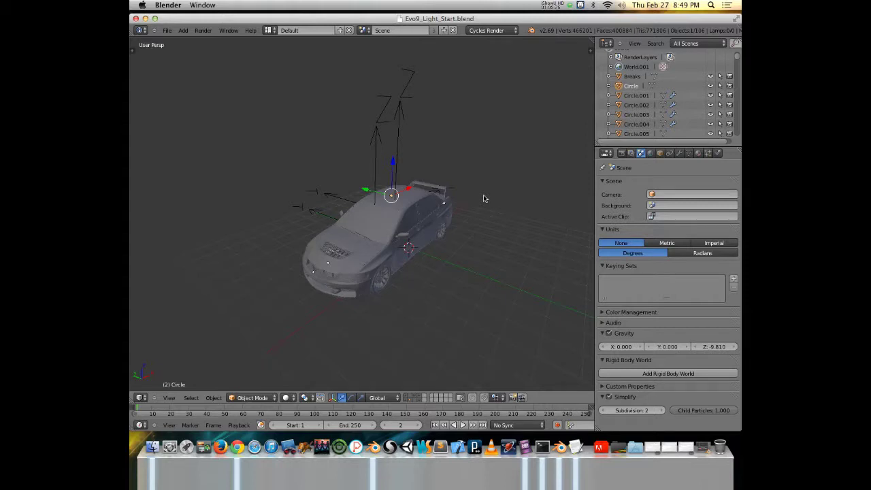
pyautogui.moveTo(483, 198); pyautogui.dragTo(399, 223, button='middle')
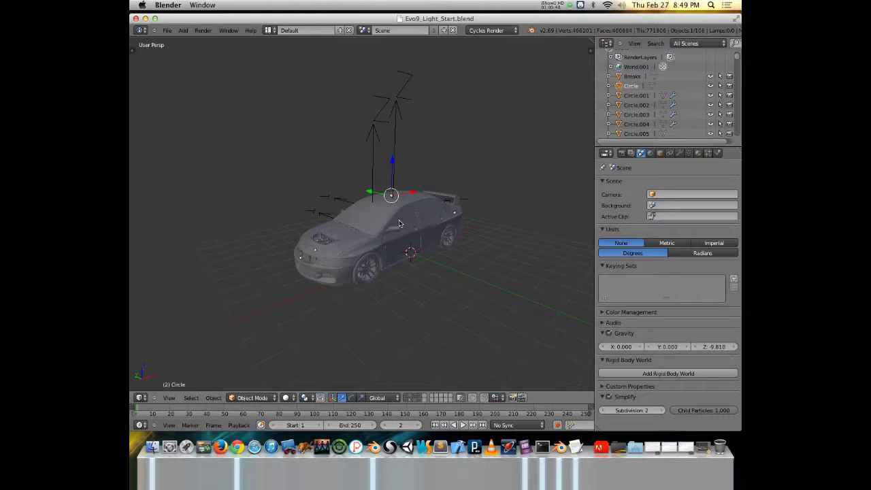
pyautogui.moveTo(388, 256)
pyautogui.mouseDown(button='middle')
pyautogui.moveTo(410, 249)
pyautogui.moveTo(385, 242)
pyautogui.mouseUp(button='middle')
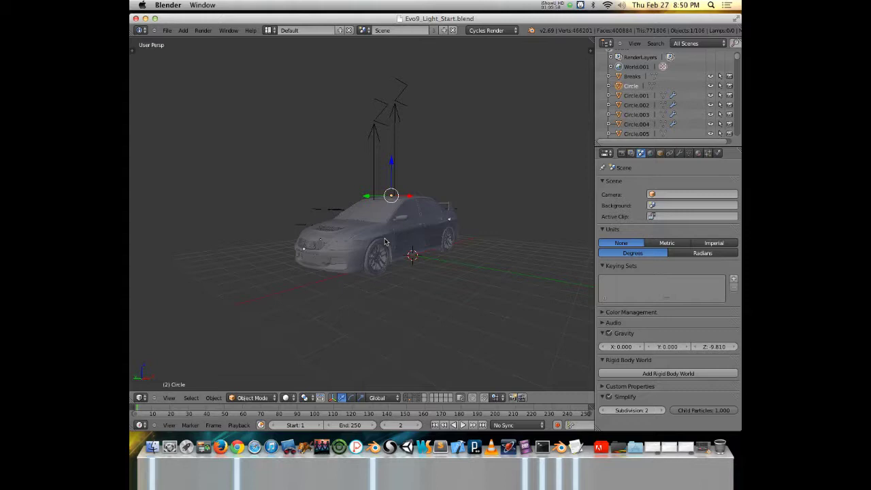
pyautogui.moveTo(413, 223); pyautogui.dragTo(409, 254, button='middle')
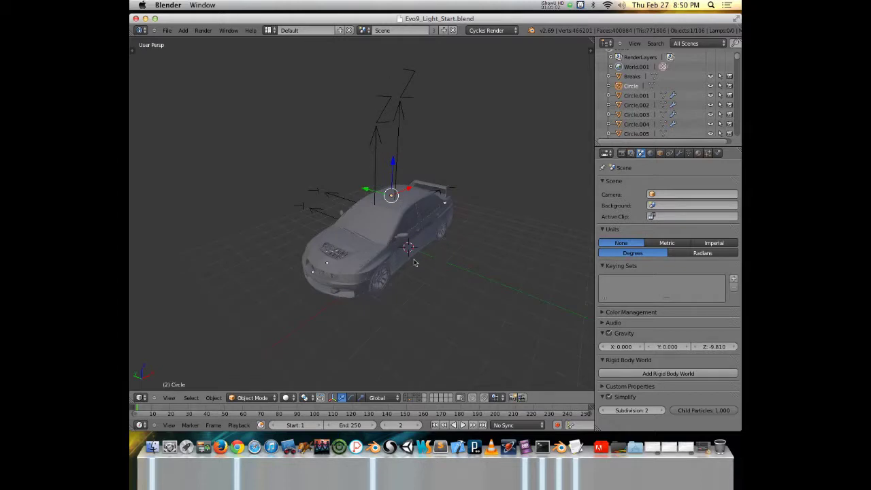
pyautogui.hotkey('shift', 'a')
pyautogui.moveTo(404, 268)
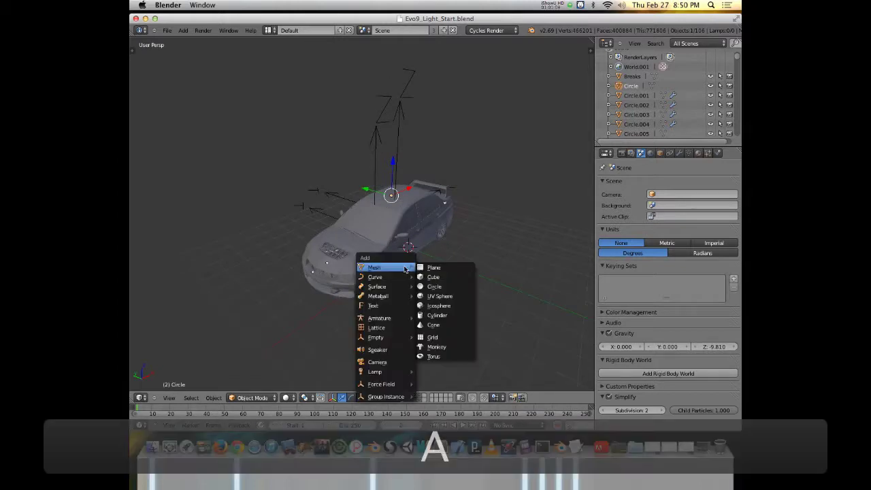
pyautogui.click(445, 268)
pyautogui.press('s')
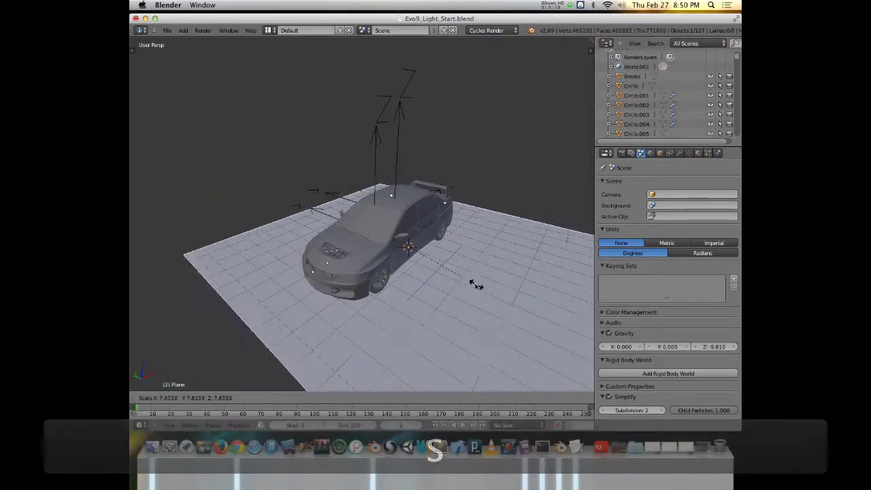
pyautogui.click(477, 291)
# Extrude the plane's edge behind the car upward in three segments in front orthographic view, forming a curved studio backdrop
pyautogui.press('Tab')
pyautogui.moveTo(518, 287); pyautogui.dragTo(470, 290, button='middle')
pyautogui.rightClick(485, 292)
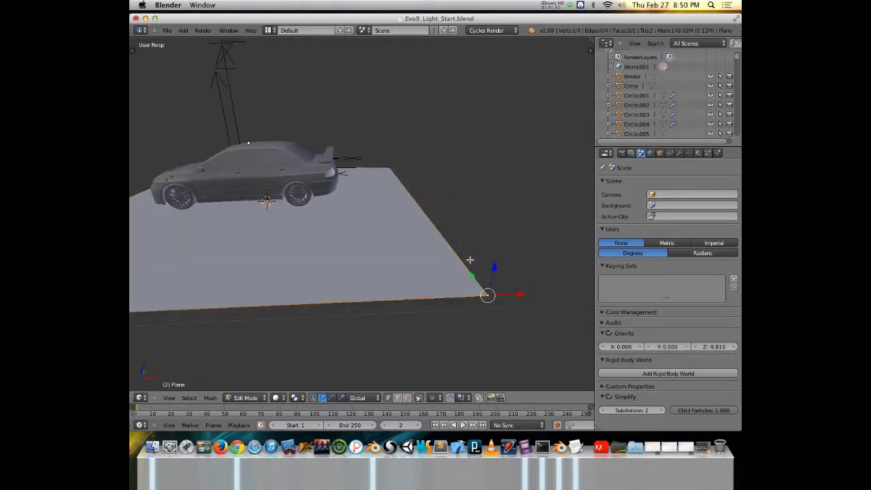
pyautogui.keyDown('shift'); pyautogui.rightClick(393, 164); pyautogui.keyUp('shift')
pyautogui.press('KP_3')
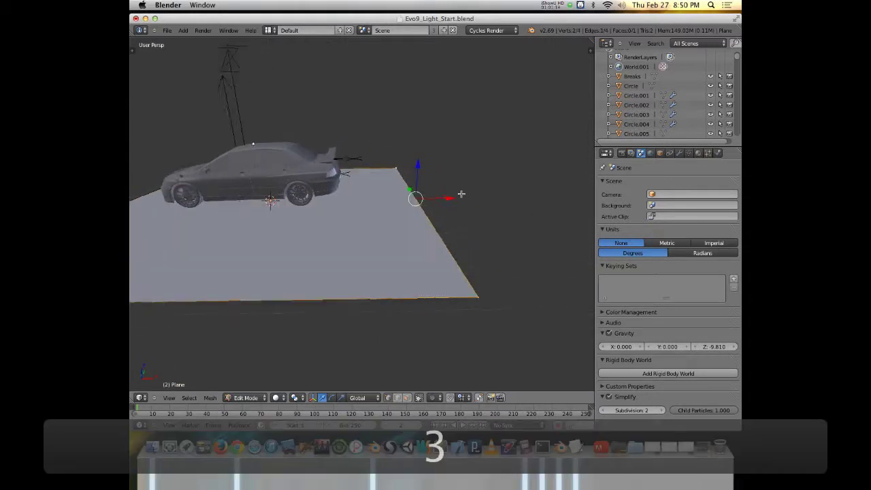
pyautogui.press('KP_3')
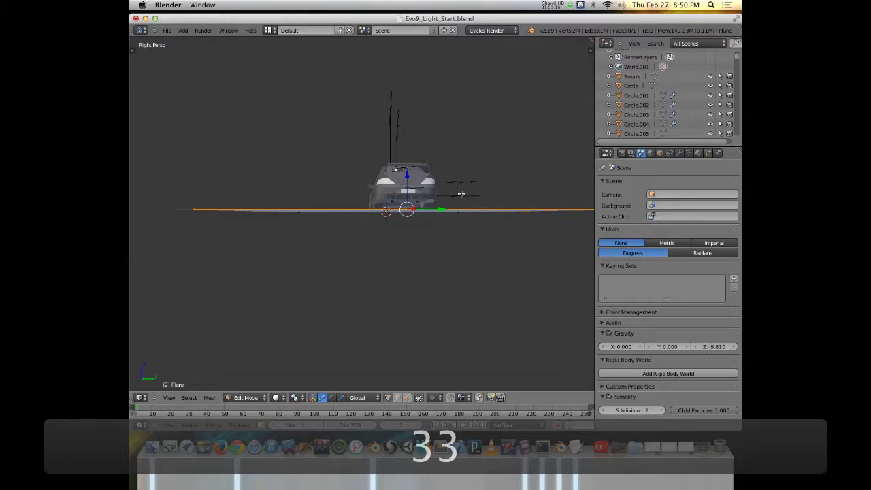
pyautogui.press('KP_1')
pyautogui.press('KP_5')
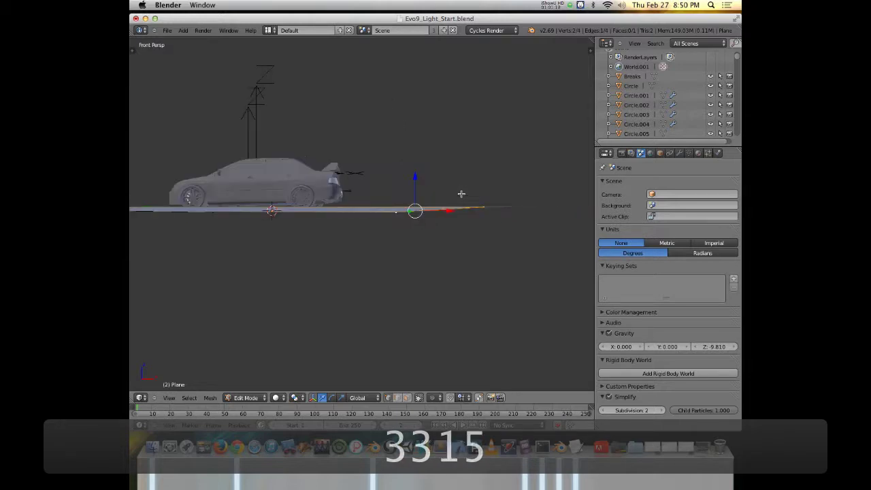
pyautogui.scroll(-2, 463, 271)
pyautogui.keyDown('ctrl'); pyautogui.click(465, 195); pyautogui.keyUp('ctrl')
pyautogui.keyDown('ctrl'); pyautogui.click(514, 145); pyautogui.keyUp('ctrl')
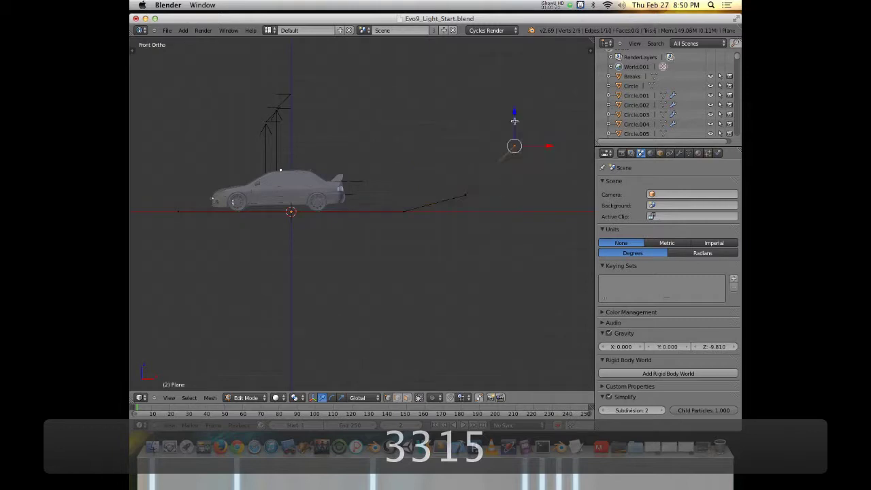
pyautogui.keyDown('ctrl'); pyautogui.click(517, 64); pyautogui.keyUp('ctrl')
# Inspect the backdrop's shape around the car in wireframe and solid shading
pyautogui.moveTo(406, 142); pyautogui.dragTo(418, 183, button='middle')
pyautogui.press('z')
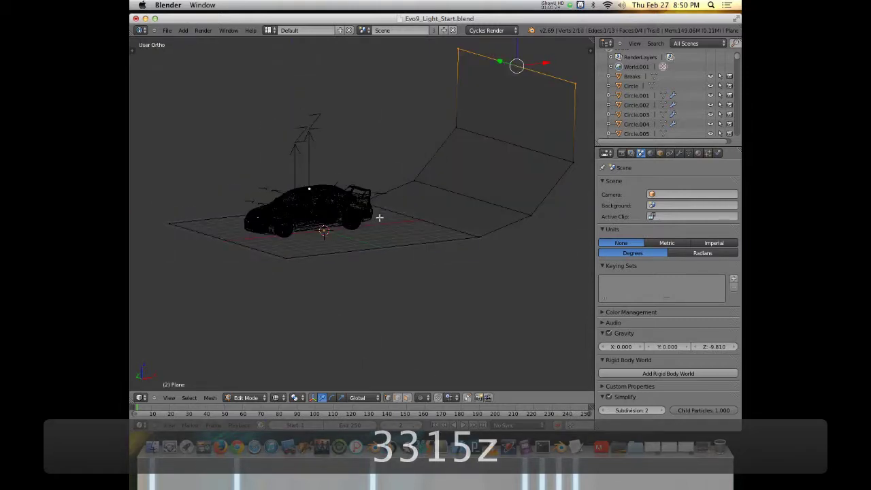
pyautogui.moveTo(380, 217); pyautogui.dragTo(397, 210, button='middle')
pyautogui.press('z')
pyautogui.moveTo(403, 251); pyautogui.dragTo(412, 254, button='middle')
pyautogui.scroll(5, 411, 254)
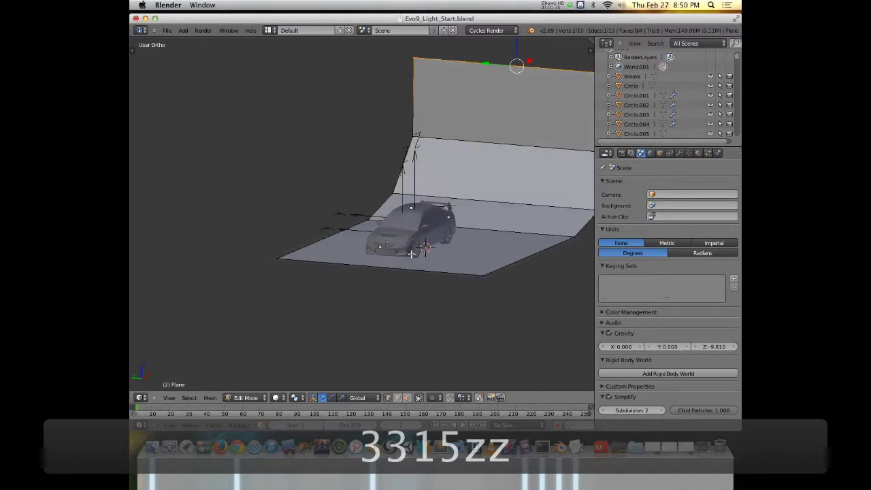
pyautogui.scroll(-2, 502, 277)
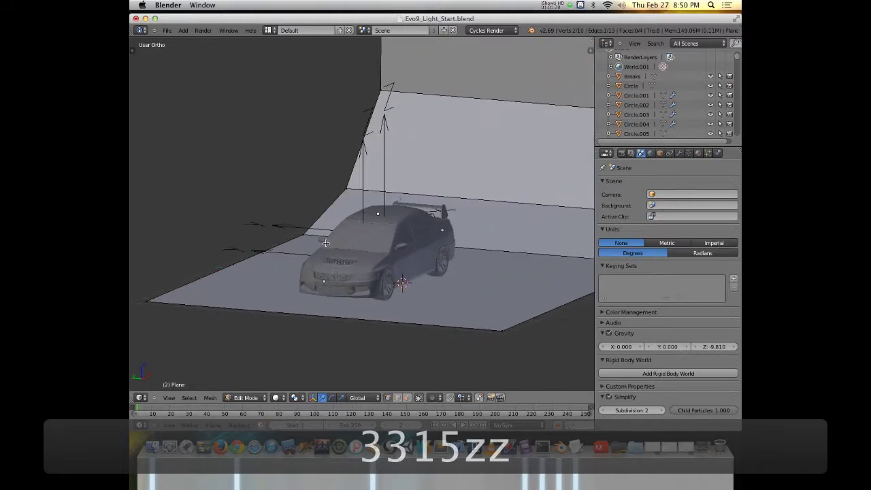
# Leave mesh editing, add a separate mesh plane and raise it about 9.5 units along Z above the car
pyautogui.scroll(-5, 501, 277)
pyautogui.hotkey('shift', 'a')
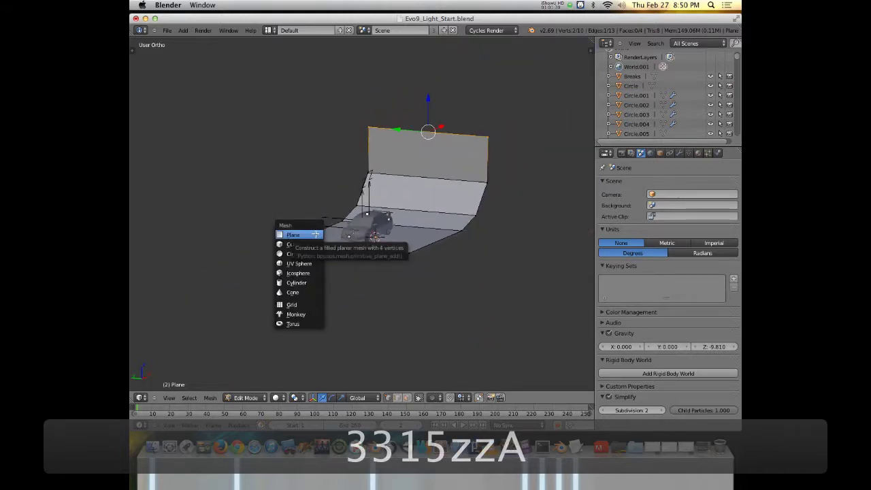
pyautogui.press('Escape')
pyautogui.press('Tab')
pyautogui.hotkey('shift', 'a')
pyautogui.moveTo(329, 208)
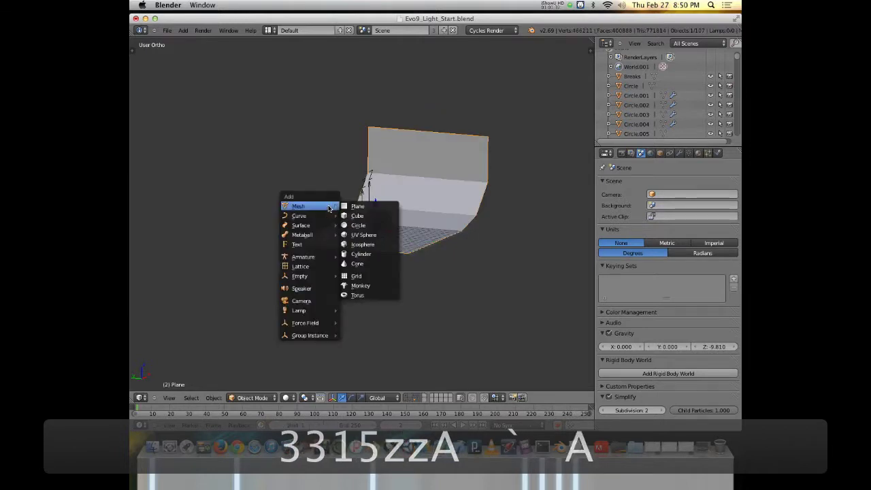
pyautogui.click(368, 206)
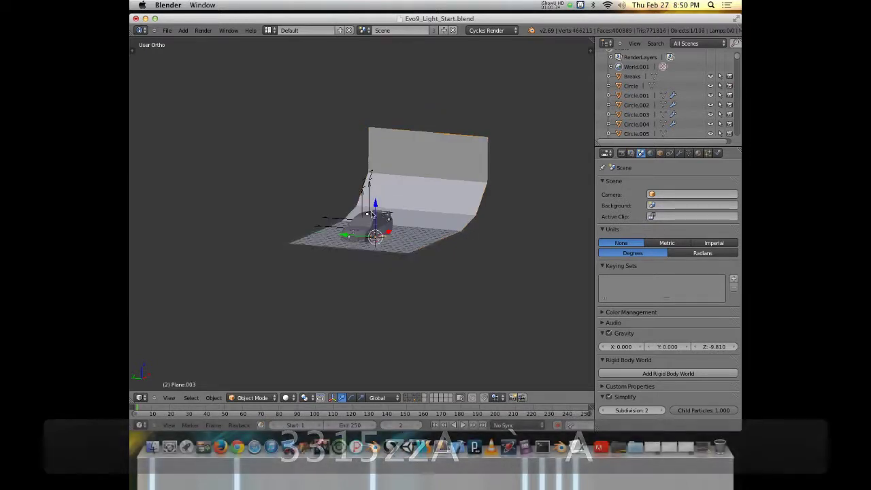
pyautogui.press('g')
pyautogui.press('z')
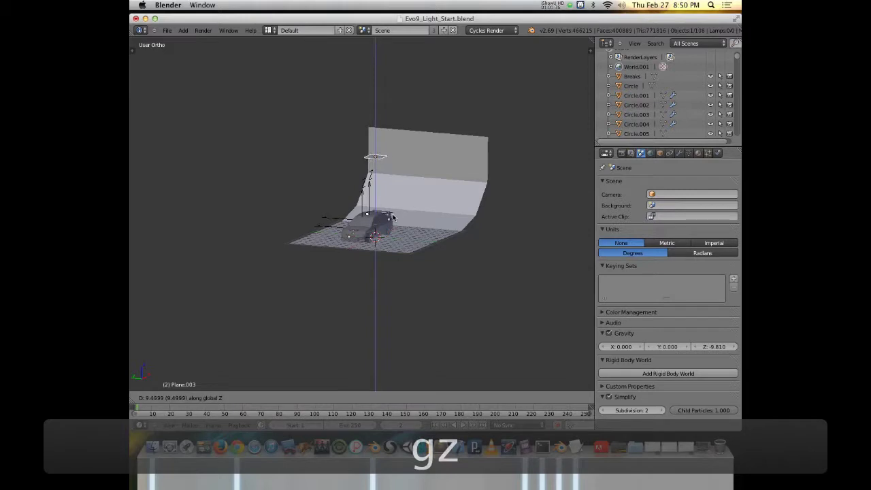
pyautogui.click(393, 218)
# Tilt the new plane diagonally above the car and scale it up as a light panel
pyautogui.press('r')
pyautogui.click(505, 115)
pyautogui.press('s')
pyautogui.click(501, 241)
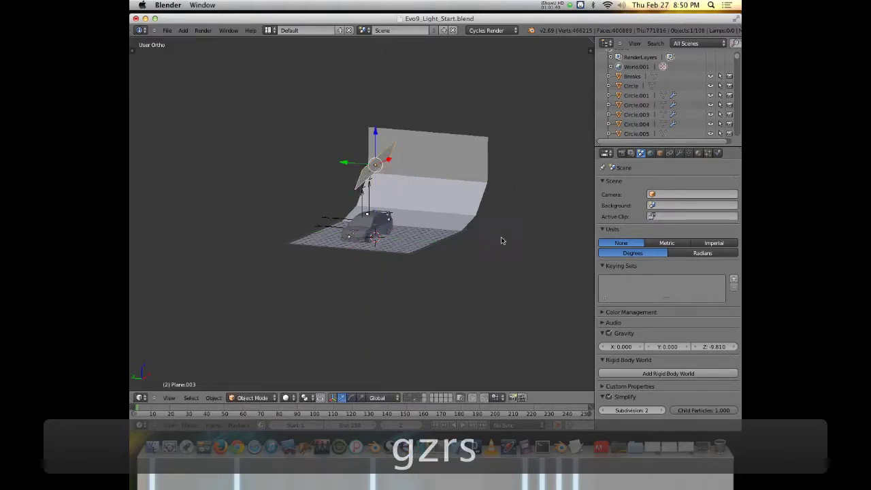
# Give the tilted plane a new Emission material in pale violet and preview the scene in Rendered shading
pyautogui.click(698, 153)
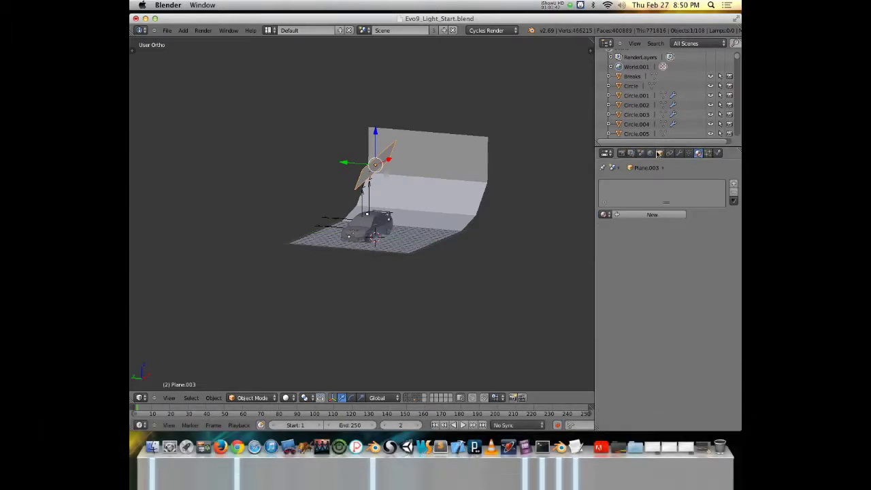
pyautogui.click(640, 215)
pyautogui.click(675, 263)
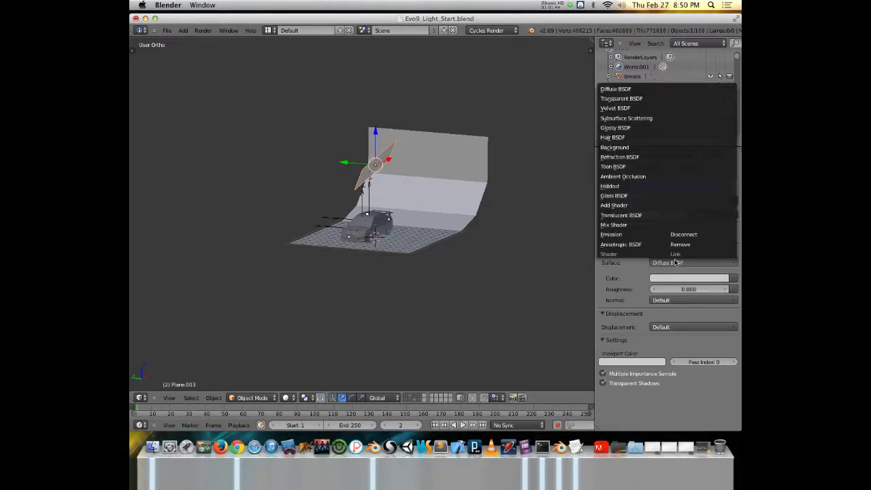
pyautogui.click(657, 234)
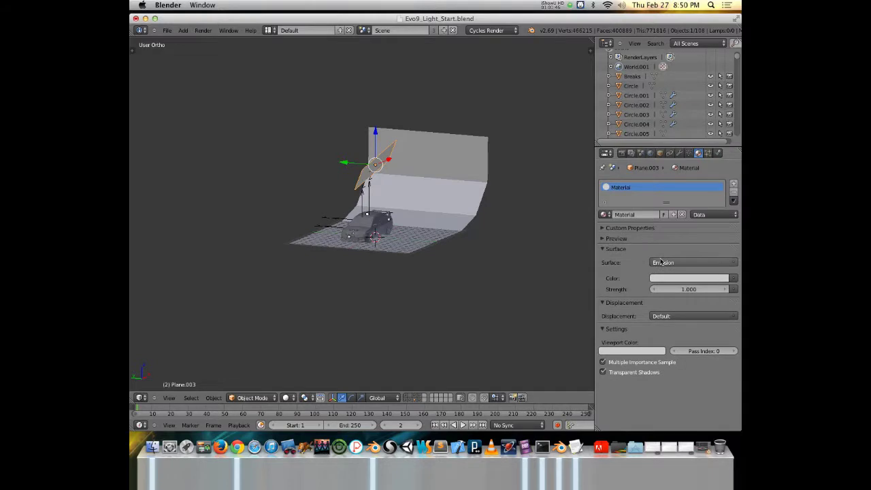
pyautogui.click(671, 277)
pyautogui.click(688, 180)
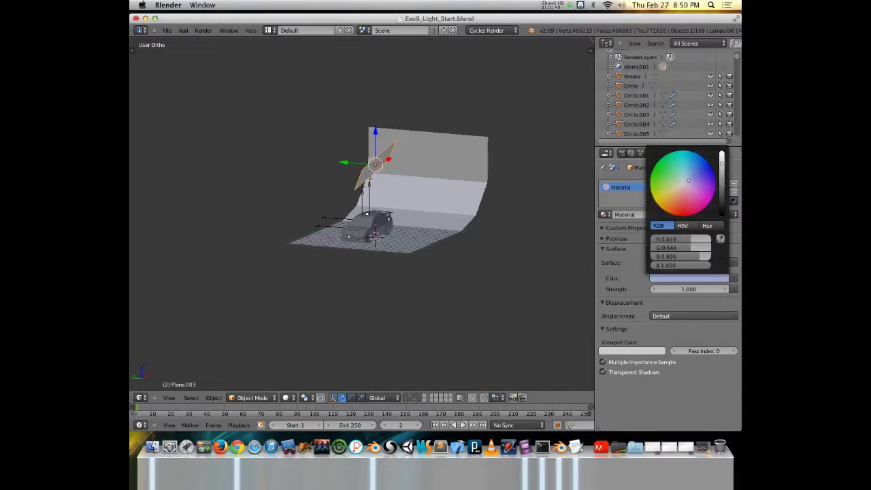
pyautogui.click(286, 398)
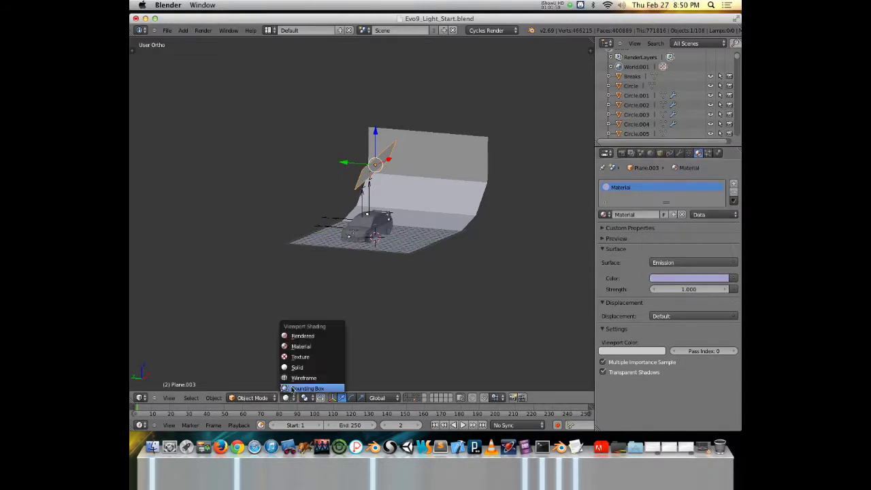
pyautogui.click(315, 335)
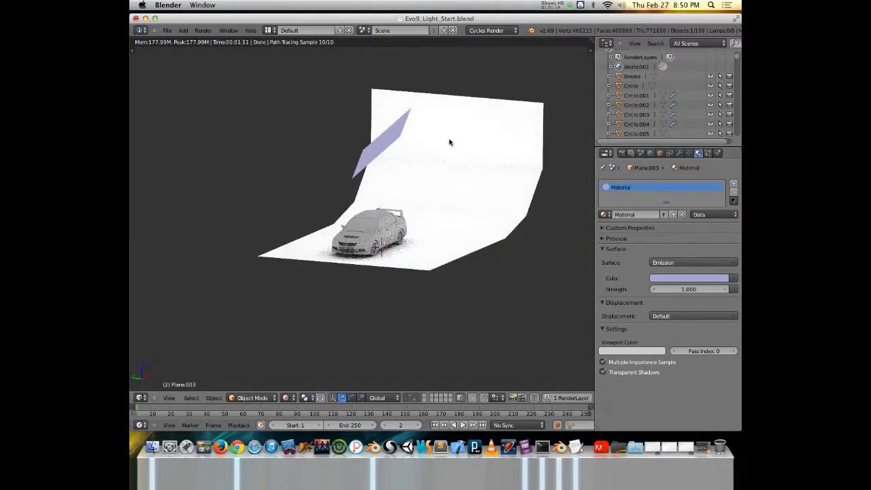
pyautogui.rightClick(385, 136)
pyautogui.press('g')
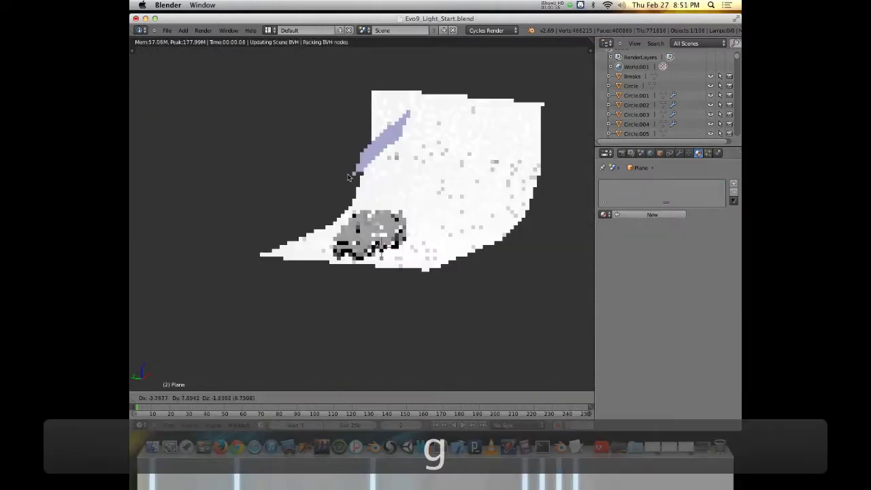
pyautogui.rightClick(341, 175)
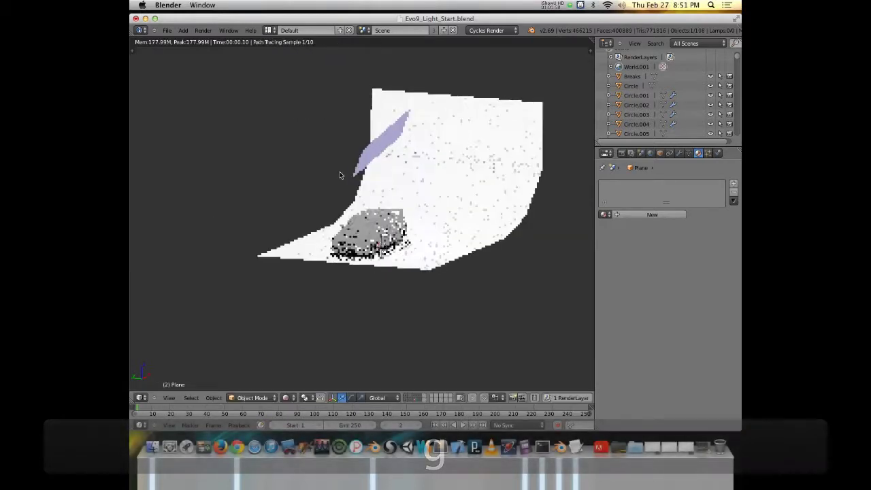
# Move the violet emission plane away from the backdrop, out to the side of the car
pyautogui.rightClick(378, 152)
pyautogui.press('g')
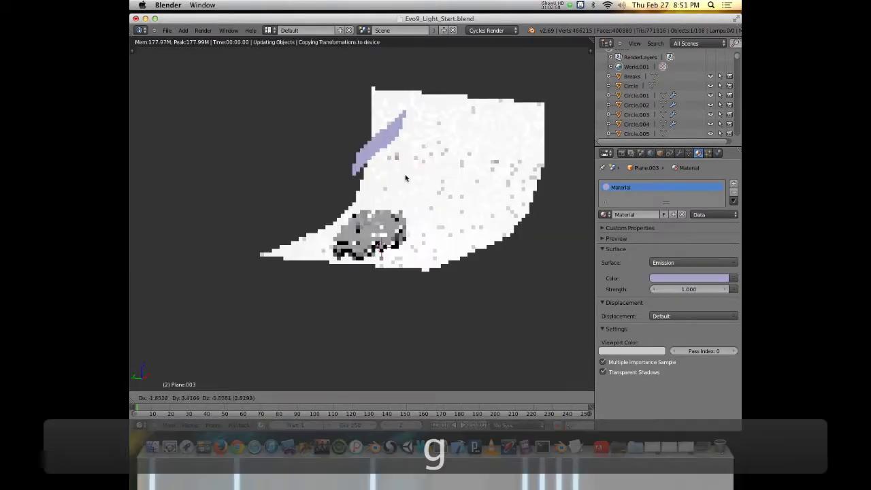
pyautogui.click(304, 187)
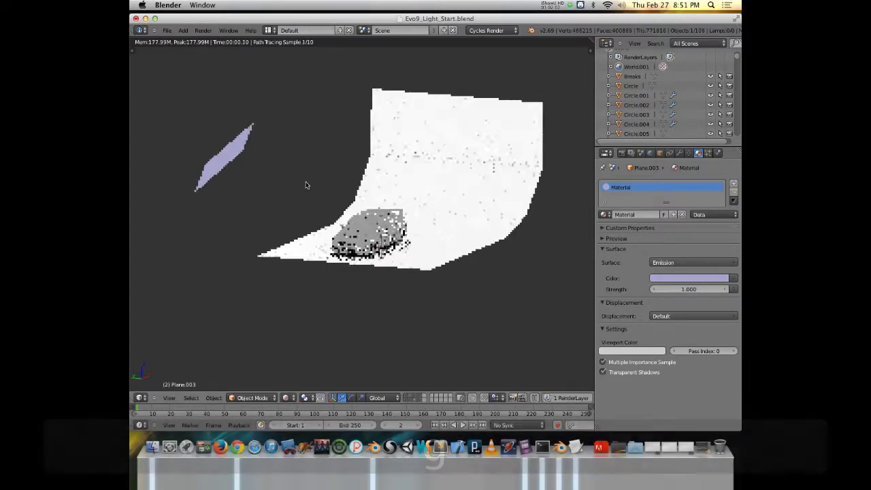
pyautogui.moveTo(402, 213); pyautogui.dragTo(461, 210, button='middle')
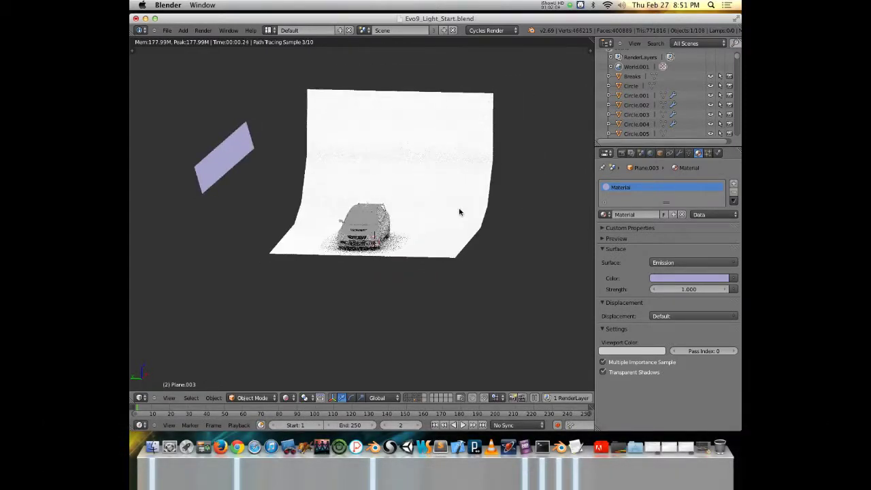
# Lower the scene's Simplify subdivision level to 1
pyautogui.click(640, 152)
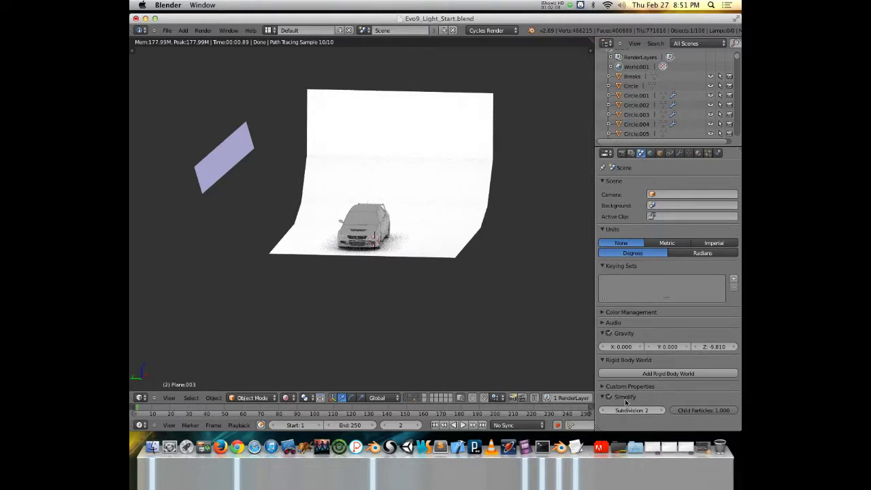
pyautogui.click(602, 410)
pyautogui.moveTo(435, 231); pyautogui.dragTo(545, 204, button='middle')
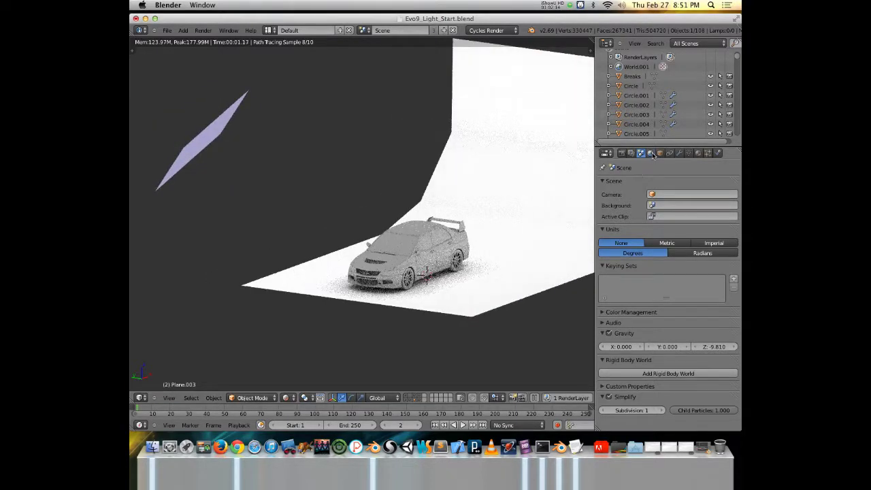
# Enable nodes for the world surface and set the Background strength to 0.2
pyautogui.click(651, 153)
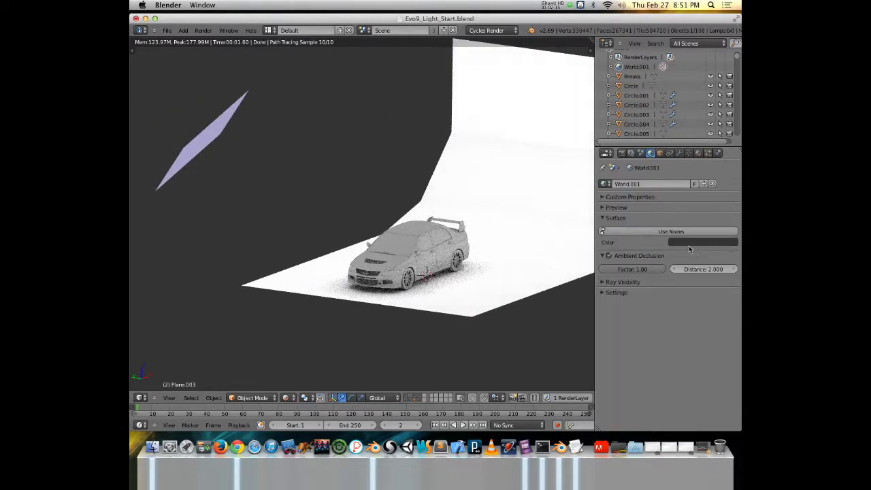
pyautogui.click(658, 232)
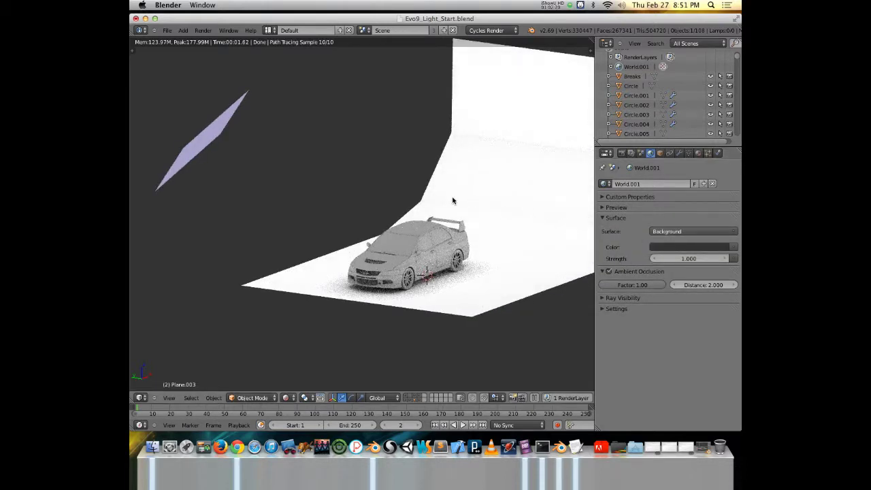
pyautogui.moveTo(421, 247); pyautogui.dragTo(477, 250, button='middle')
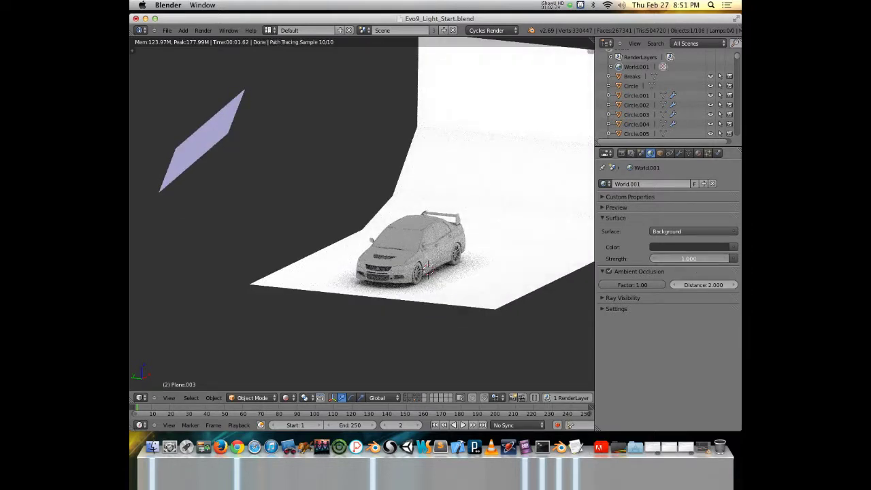
pyautogui.click(684, 258)
pyautogui.write('.2')
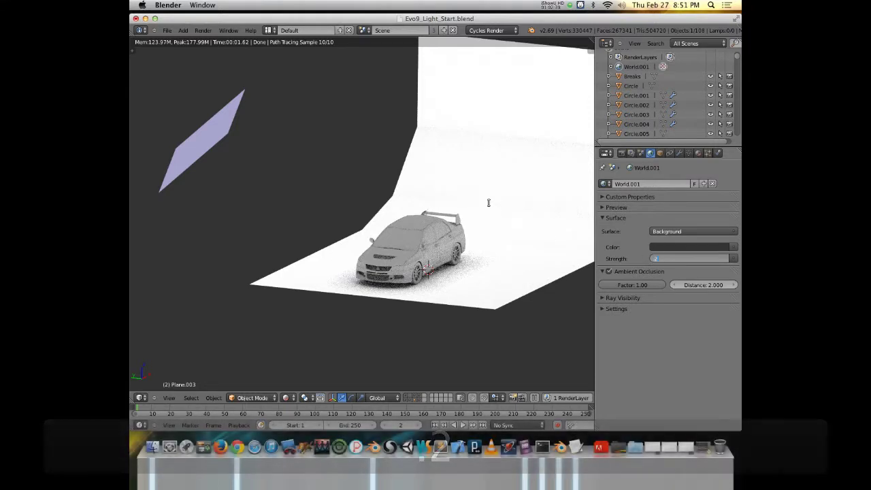
pyautogui.press('Return')
pyautogui.scroll(-3, 501, 198)
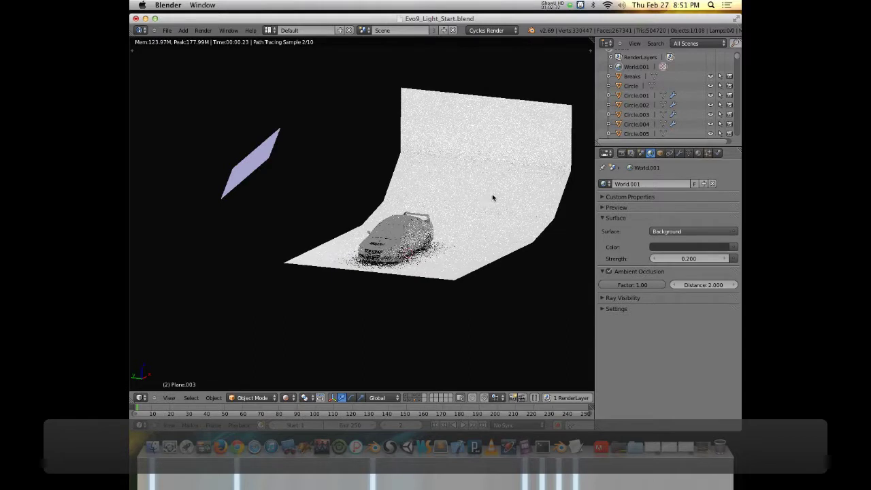